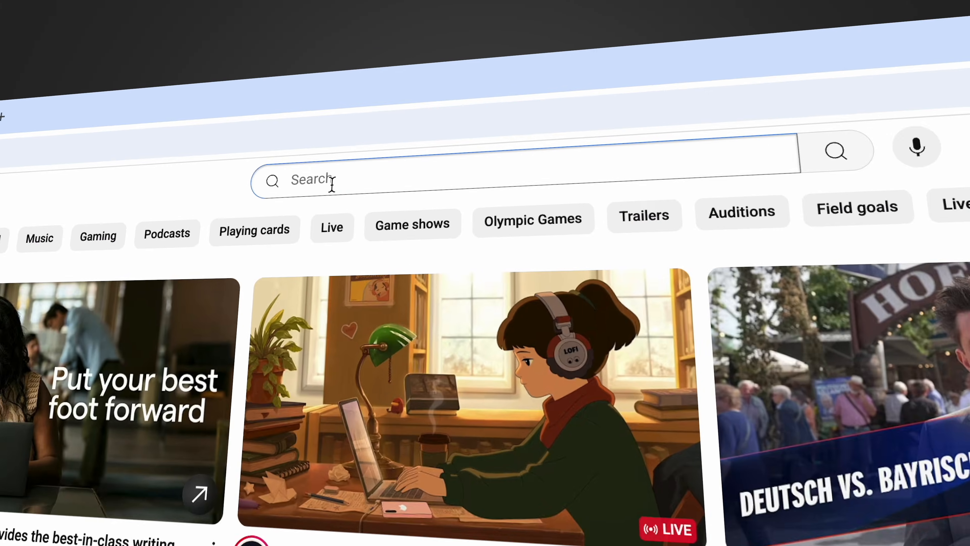
# Search the video site for "personal budget excel".
pyautogui.click(329, 182)
pyautogui.write('personal budget excel')
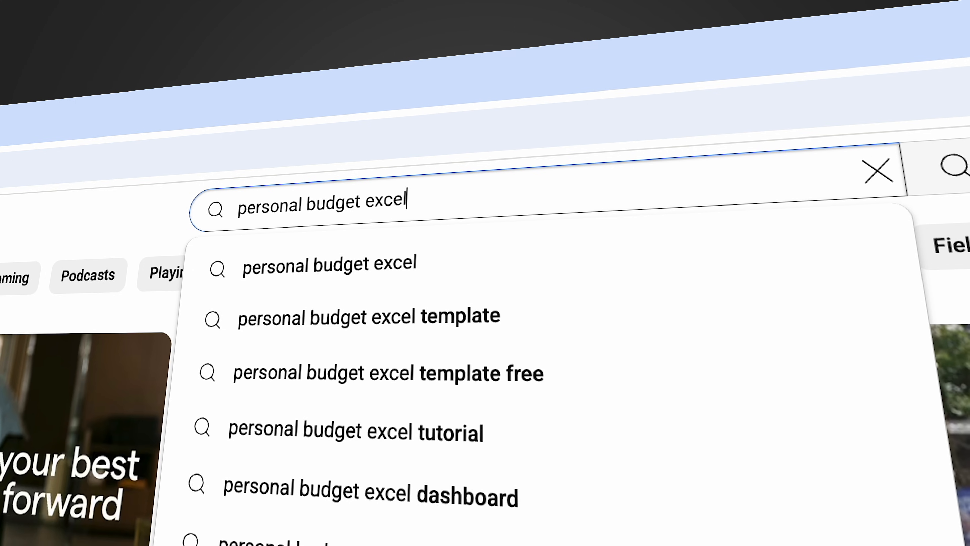
pyautogui.press('Return')
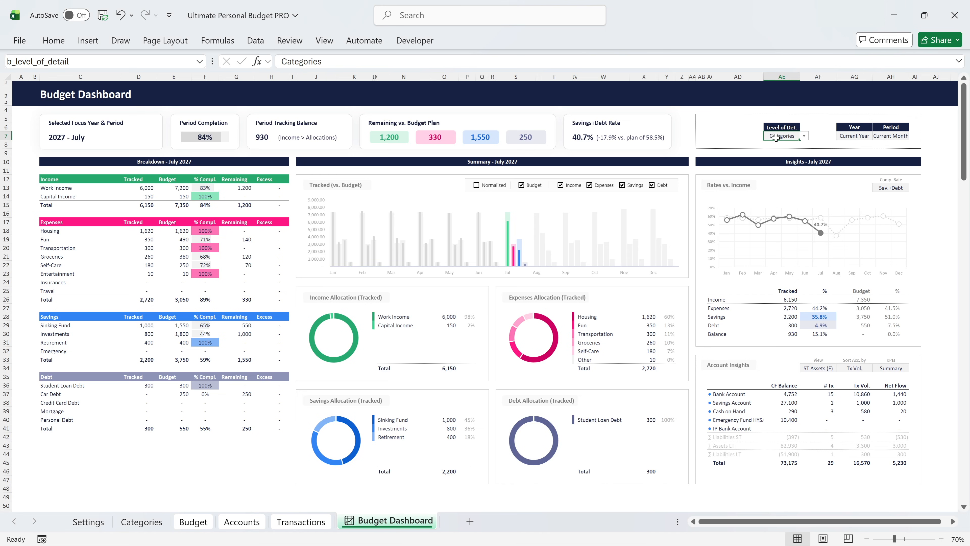
# Switch the Budget Dashboard's level of detail to Positions and back to Categories.
pyautogui.click(804, 136)
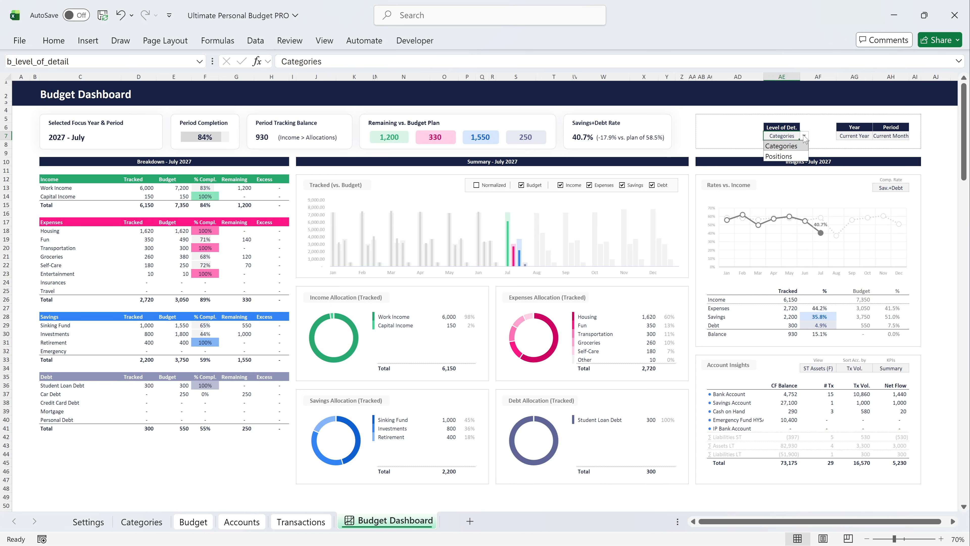
pyautogui.click(793, 157)
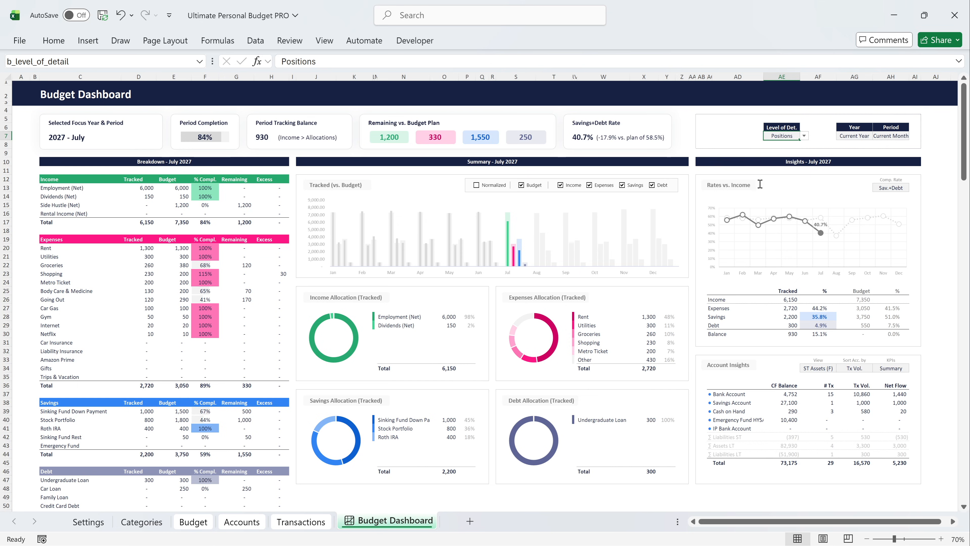
pyautogui.click(803, 135)
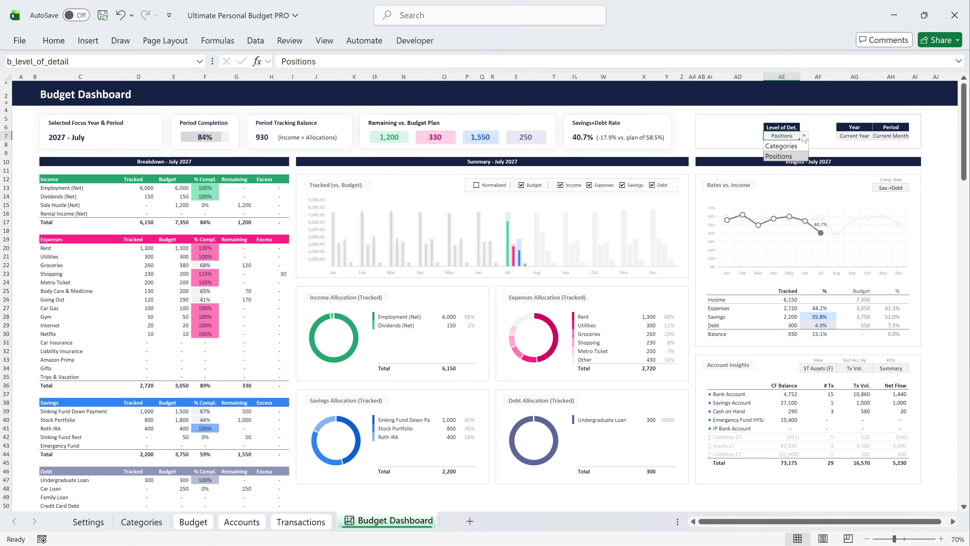
pyautogui.click(782, 146)
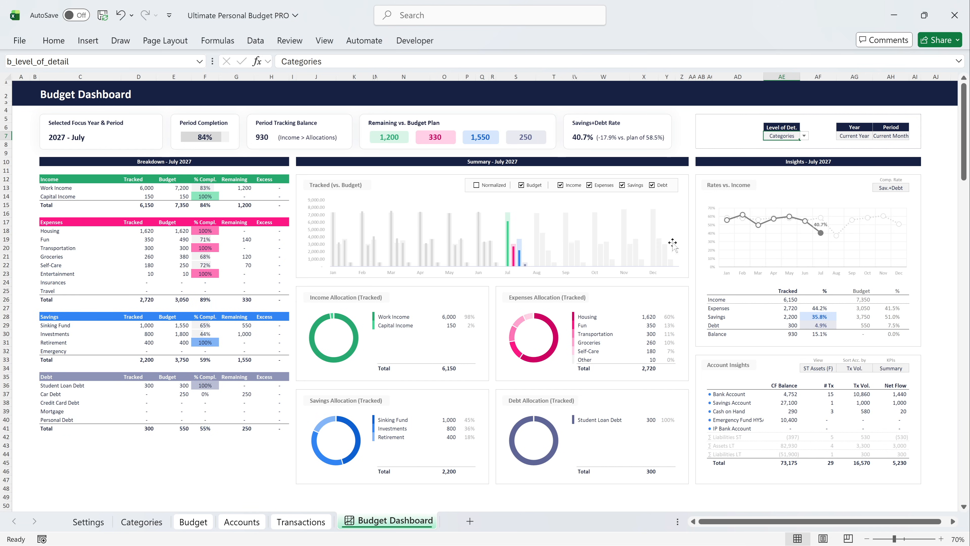
# Open the Budget sheet and inspect the category choices for the Employment (Net) income row and the Rent expense row.
pyautogui.click(207, 522)
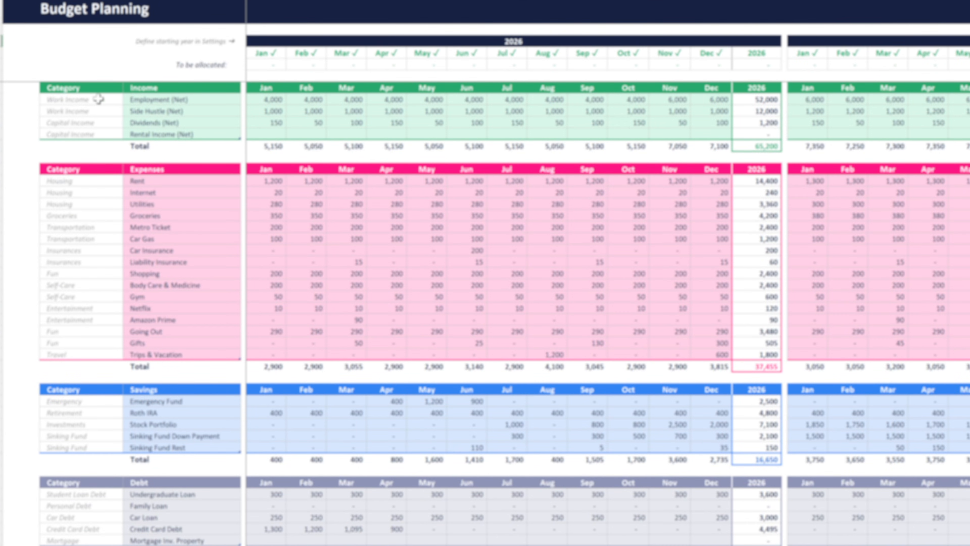
pyautogui.click(100, 161)
pyautogui.click(135, 80)
pyautogui.click(135, 80)
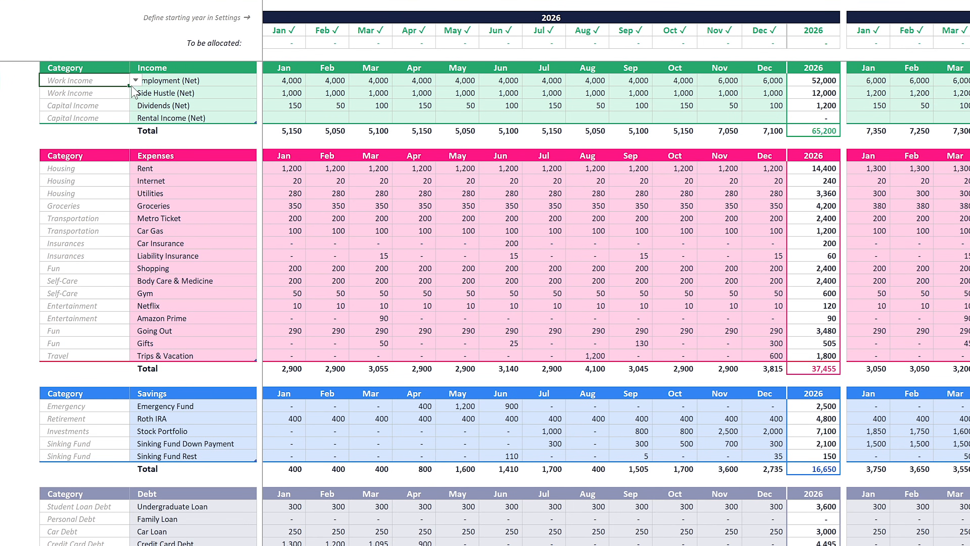
pyautogui.click(103, 169)
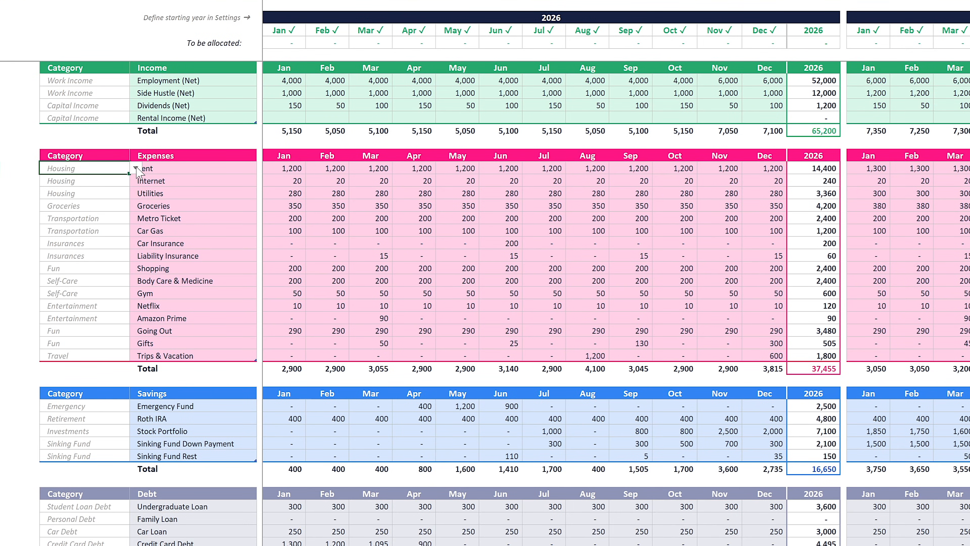
pyautogui.click(136, 169)
pyautogui.click(136, 169)
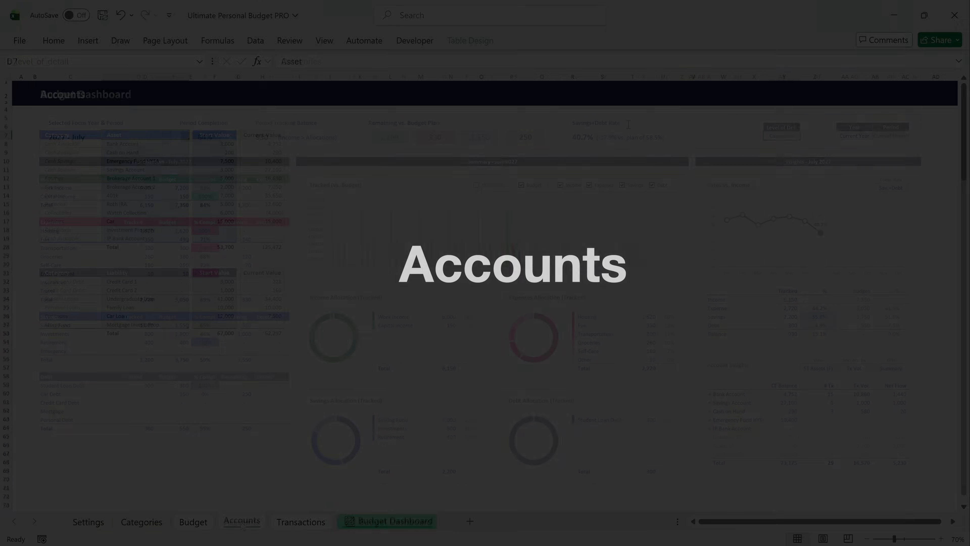
# Open the Accounts sheet and inspect the category choices for the Bank Account asset and the Credit Card 1 liability.
pyautogui.click(242, 522)
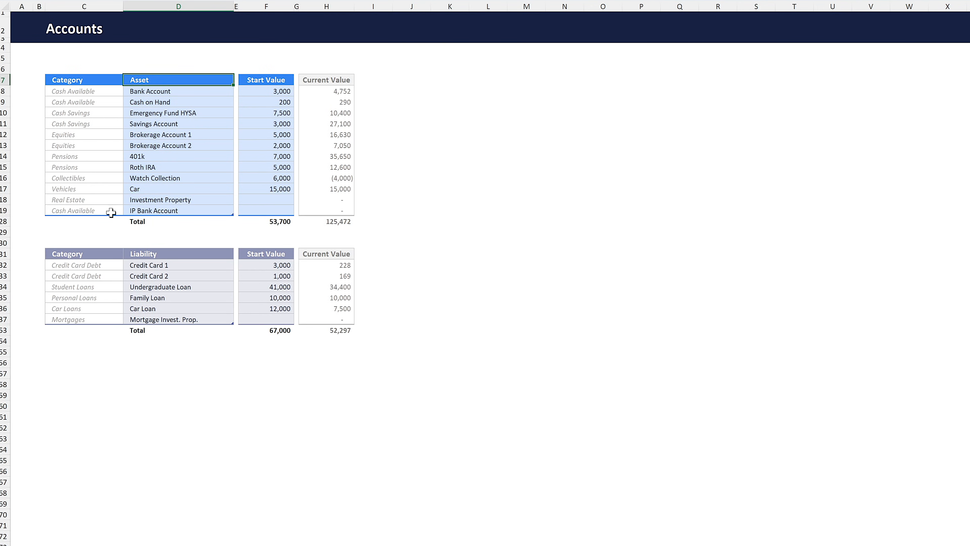
pyautogui.click(82, 92)
pyautogui.click(129, 92)
pyautogui.click(129, 92)
pyautogui.click(95, 255)
pyautogui.click(94, 264)
pyautogui.click(129, 265)
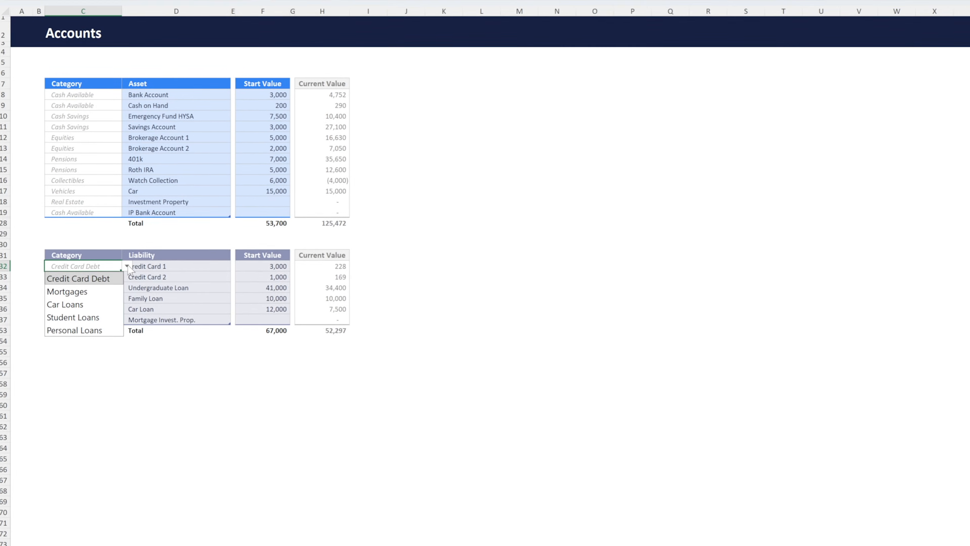
pyautogui.click(129, 264)
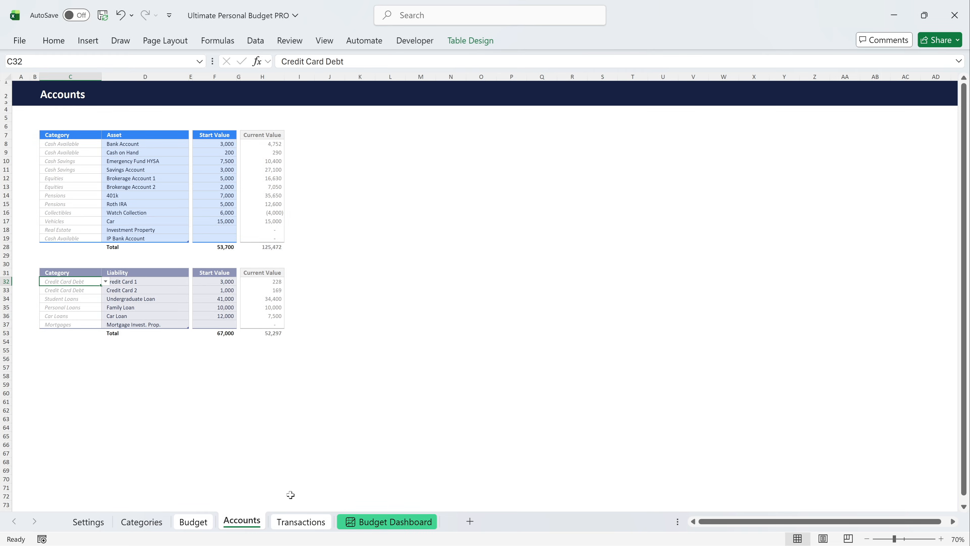
# Open the Transactions sheet and examine the account choices available for the Metro Card transaction, leaving its account as is.
pyautogui.click(300, 522)
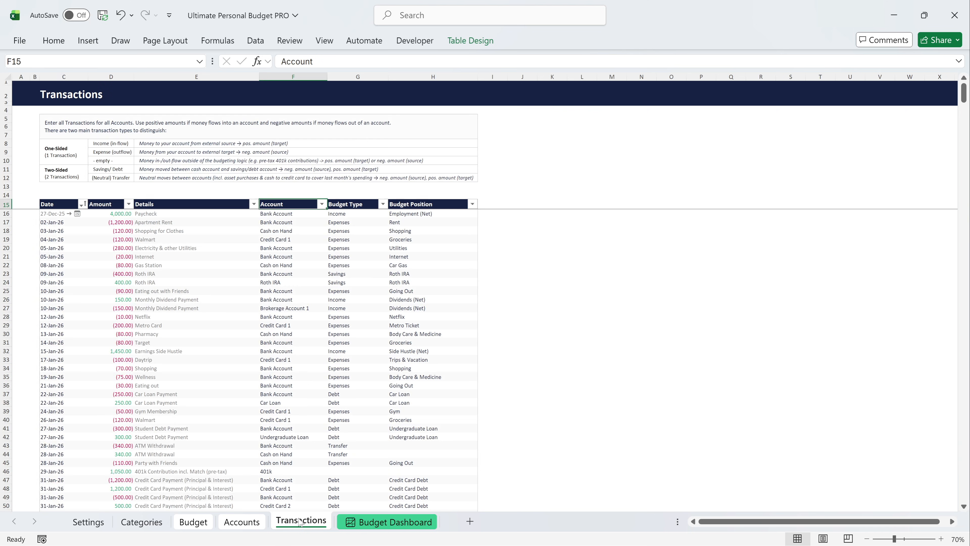
pyautogui.click(285, 325)
pyautogui.hotkey('ctrl', 'space')
pyautogui.click(284, 325)
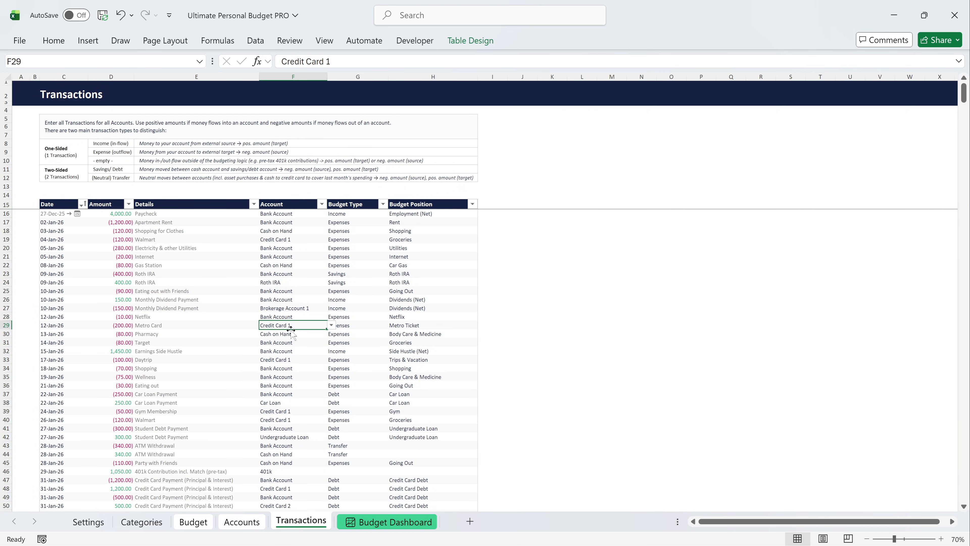
pyautogui.click(331, 325)
pyautogui.moveTo(351, 392)
pyautogui.mouseDown()
pyautogui.moveTo(353, 353)
pyautogui.moveTo(350, 391)
pyautogui.mouseUp()
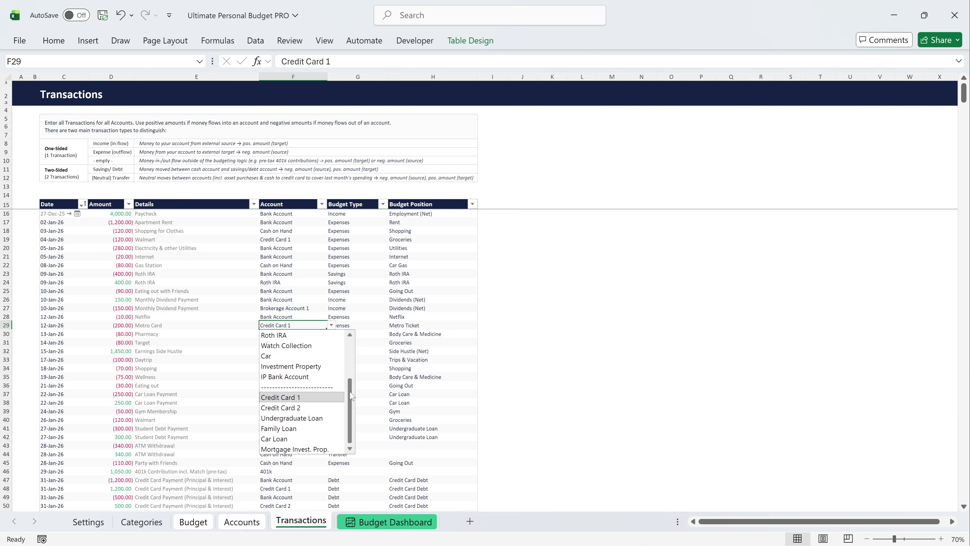
pyautogui.press('Escape')
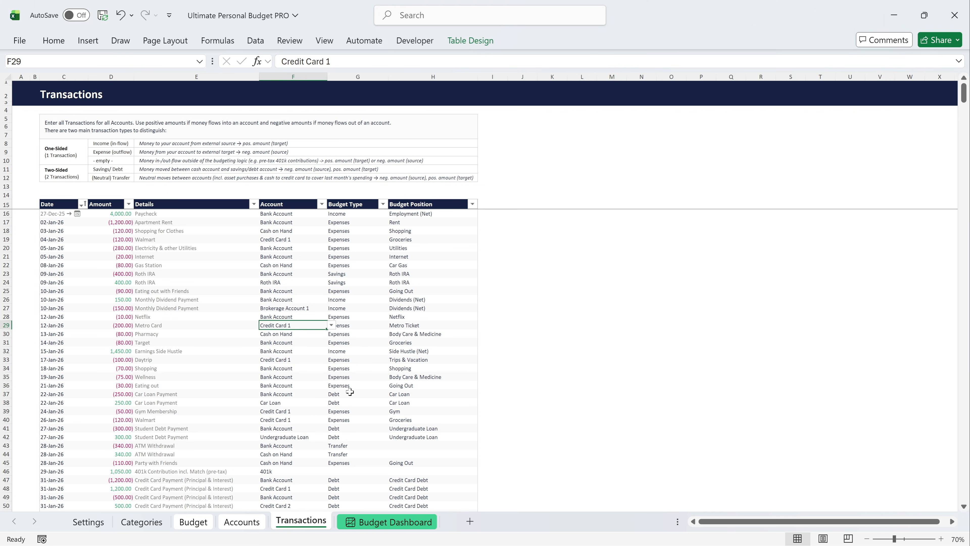
# Return to the Budget Dashboard and switch the Account Insights view to High-Level and back to ST Assets (F).
pyautogui.click(385, 520)
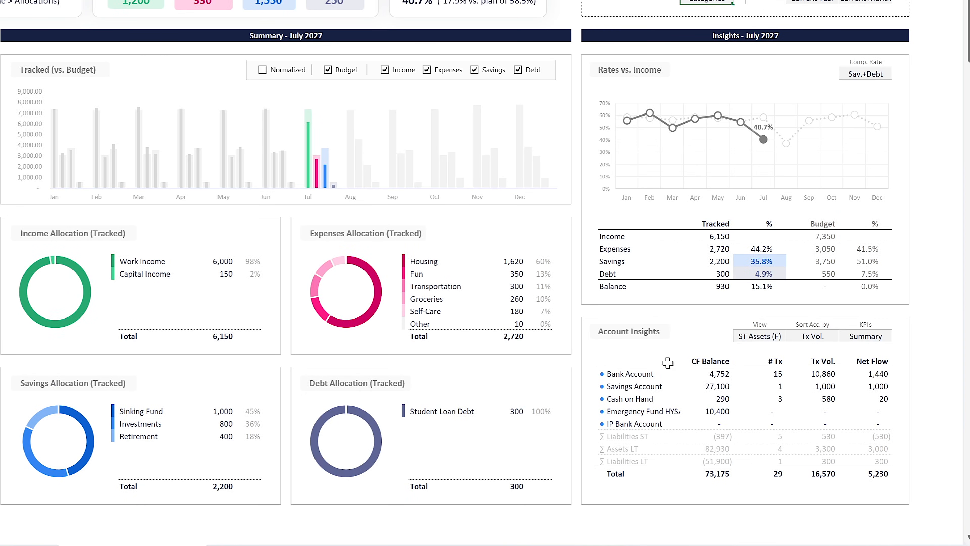
pyautogui.click(760, 340)
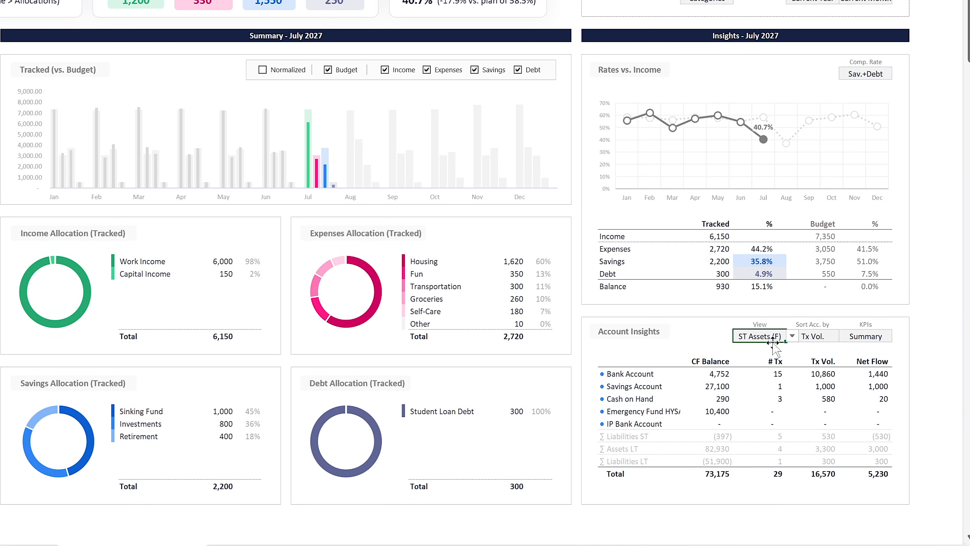
pyautogui.click(792, 337)
pyautogui.click(787, 348)
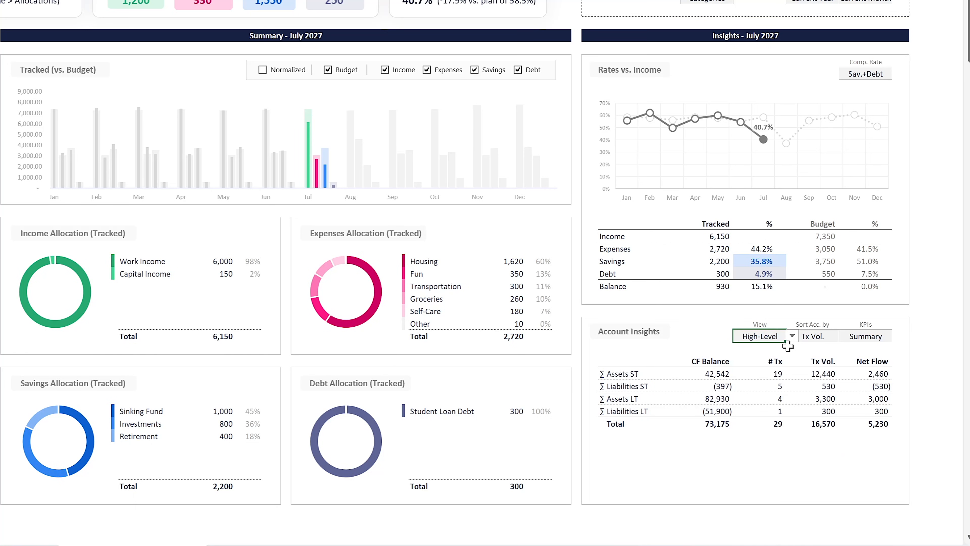
pyautogui.click(792, 336)
pyautogui.click(783, 366)
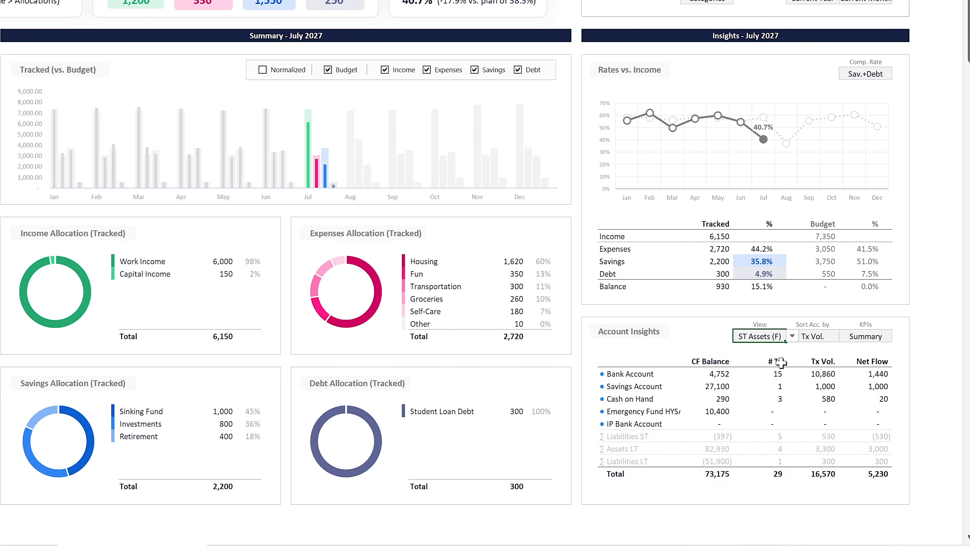
# Cycle the Account Insights view through ST Liabil. (F), LT Assets (F) and LT Liabil. (F).
pyautogui.click(791, 336)
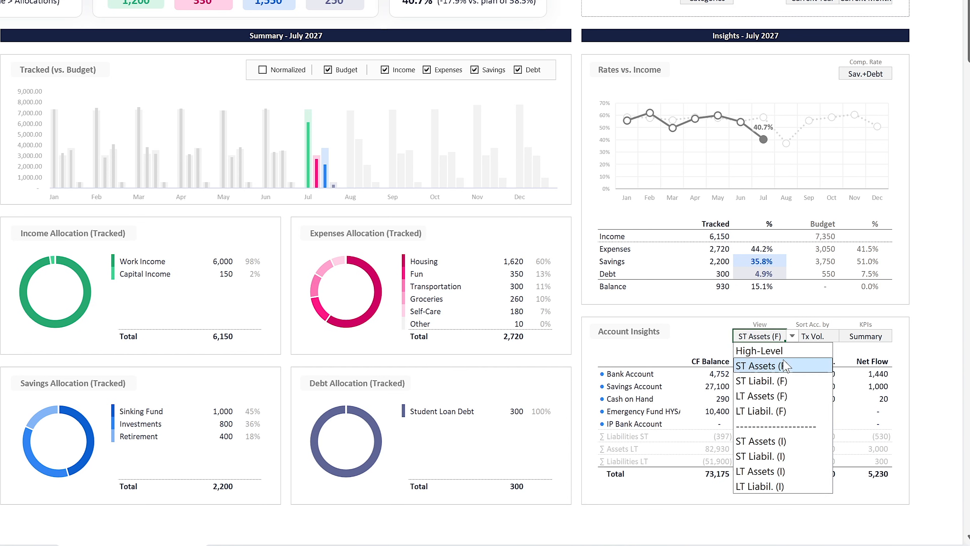
pyautogui.click(783, 381)
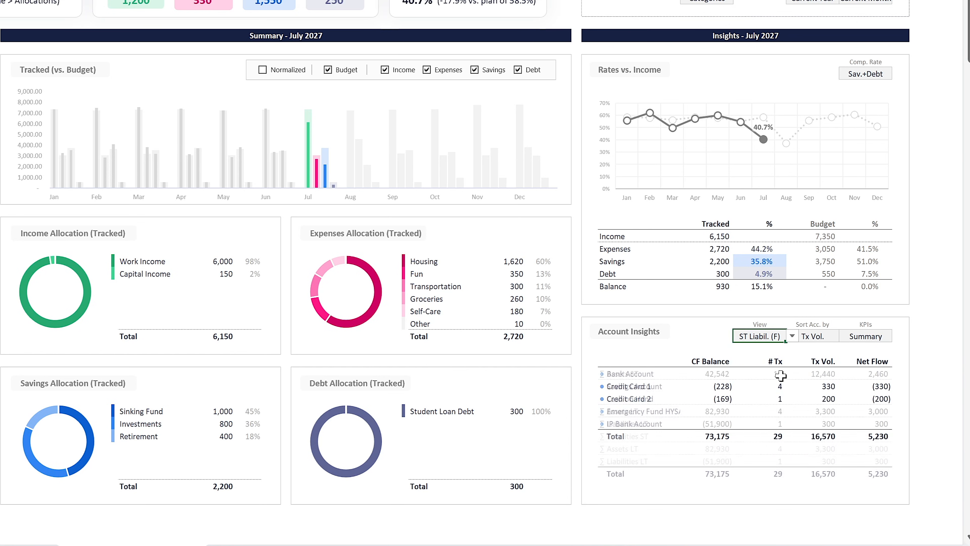
pyautogui.click(792, 336)
pyautogui.click(805, 396)
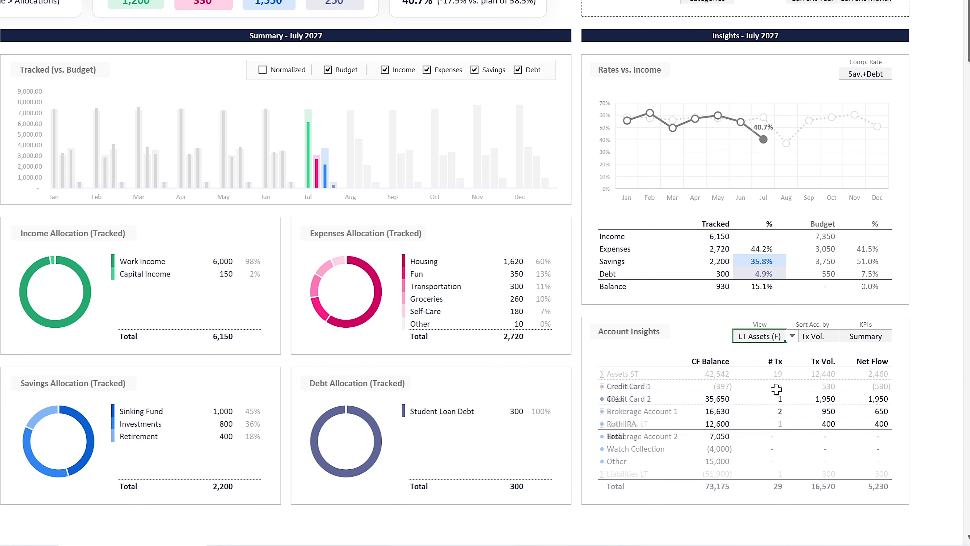
pyautogui.click(793, 336)
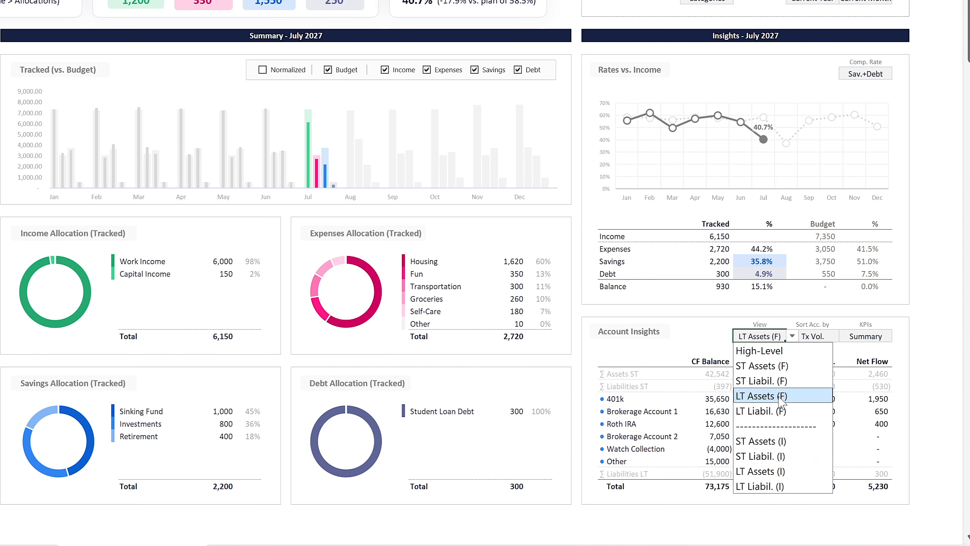
pyautogui.click(780, 411)
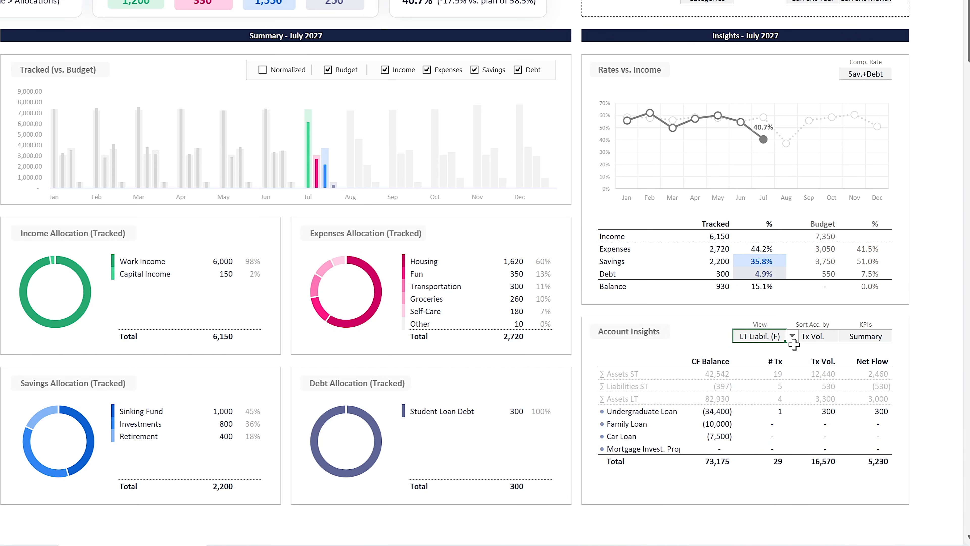
# Switch the Account Insights view to ST Assets (I) and back to ST Assets (F).
pyautogui.click(793, 336)
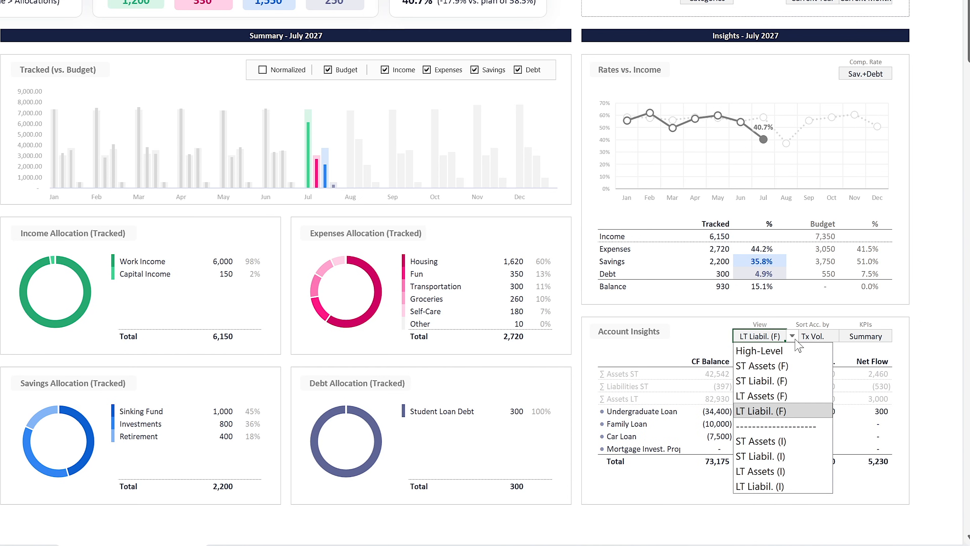
pyautogui.click(772, 439)
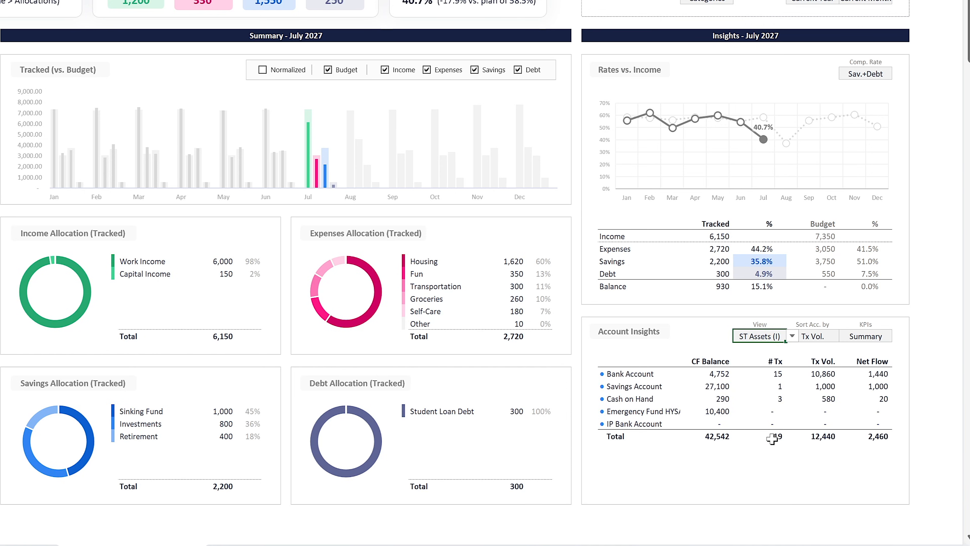
pyautogui.click(793, 336)
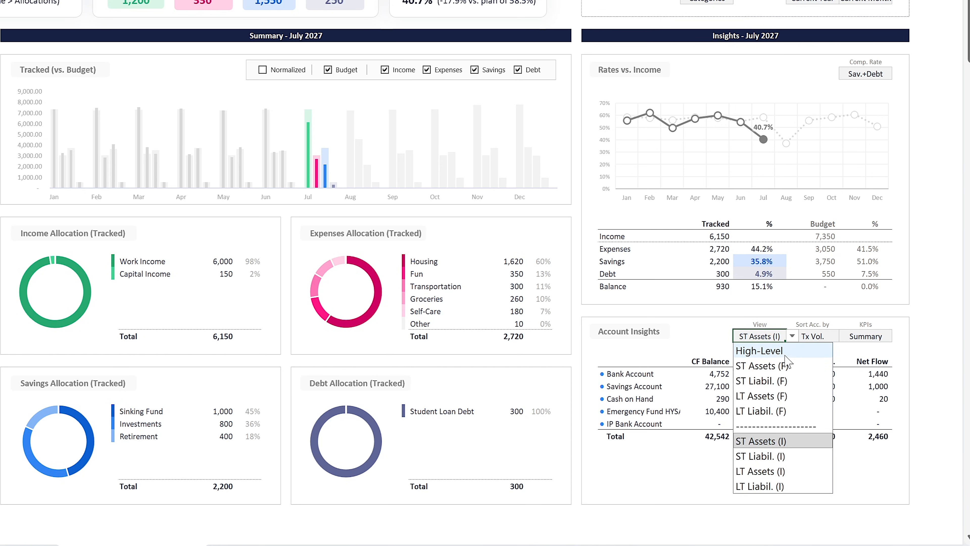
pyautogui.click(779, 366)
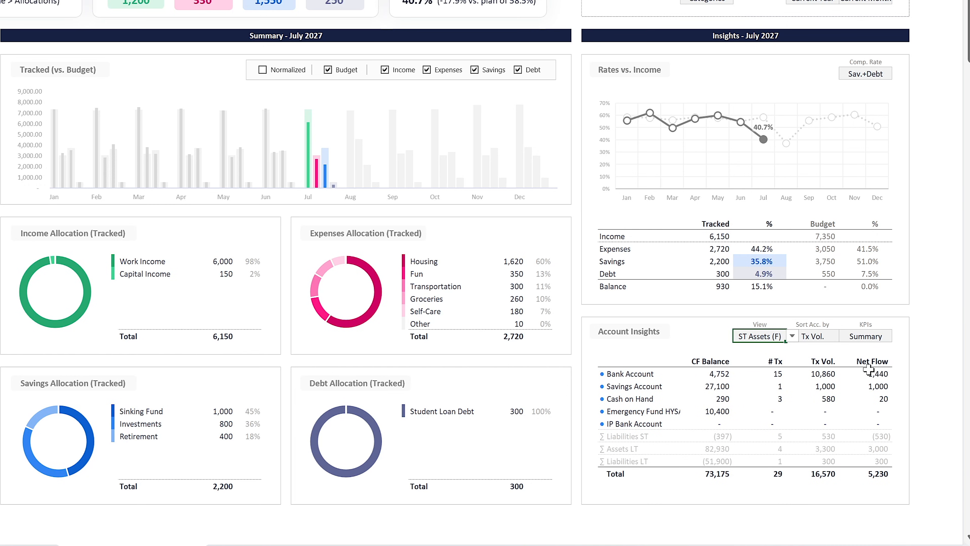
# Set the Account Insights KPIs to Movements.
pyautogui.click(877, 338)
pyautogui.click(898, 336)
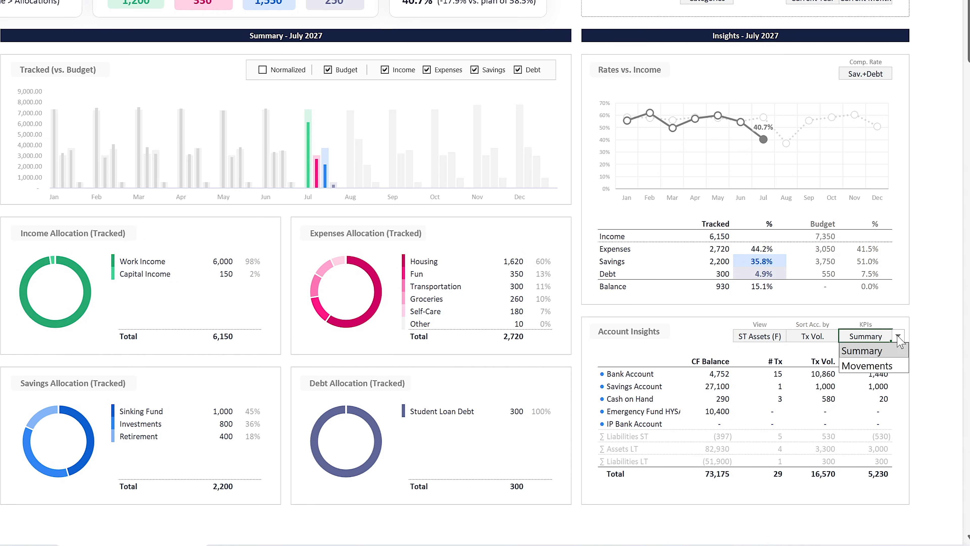
pyautogui.click(869, 365)
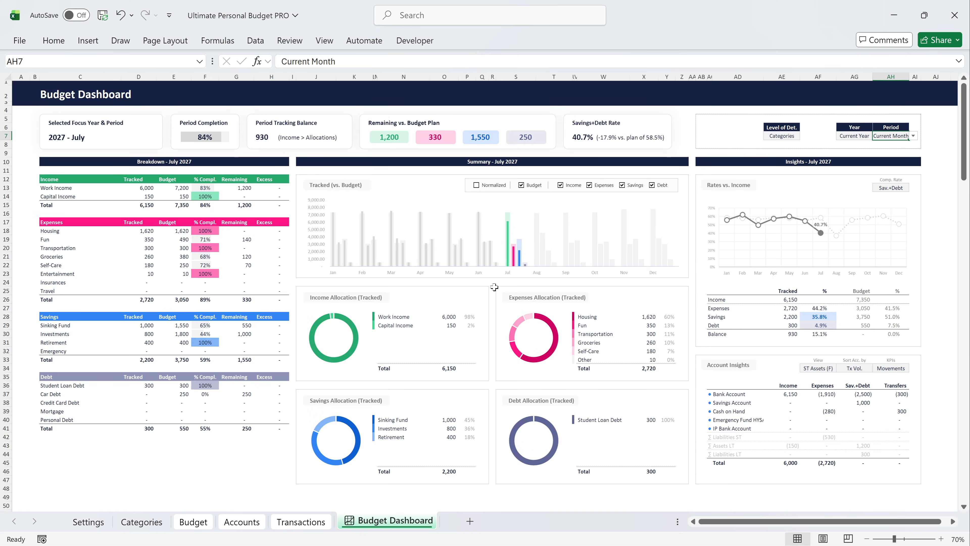
# Cycle the Budget Dashboard's Period through April, Total Year and YTD, and return it to Current Month.
pyautogui.click(912, 136)
pyautogui.click(897, 208)
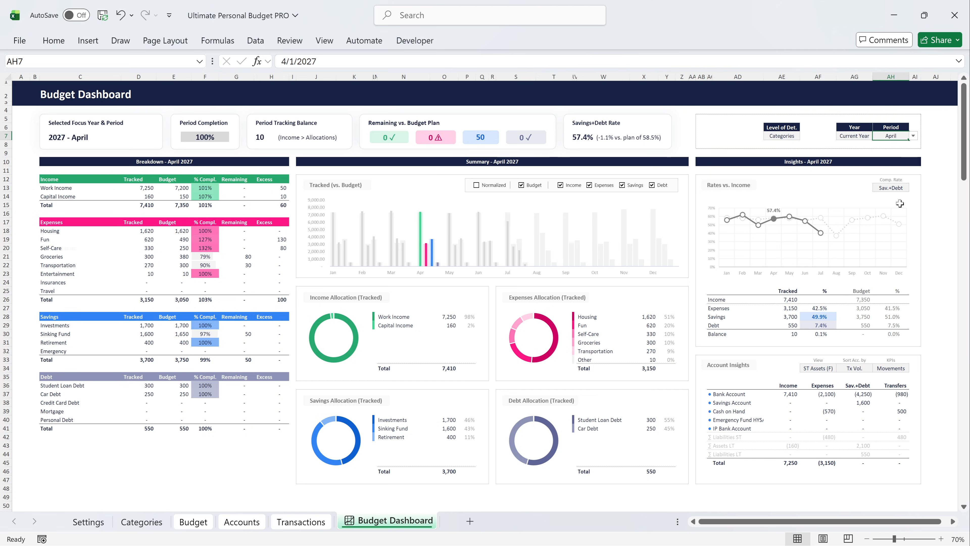
pyautogui.click(913, 136)
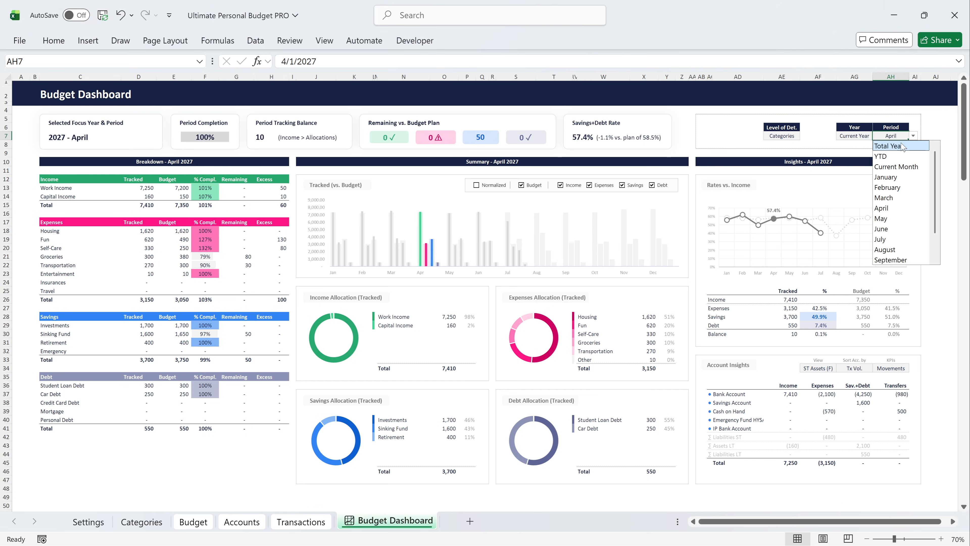
pyautogui.click(893, 145)
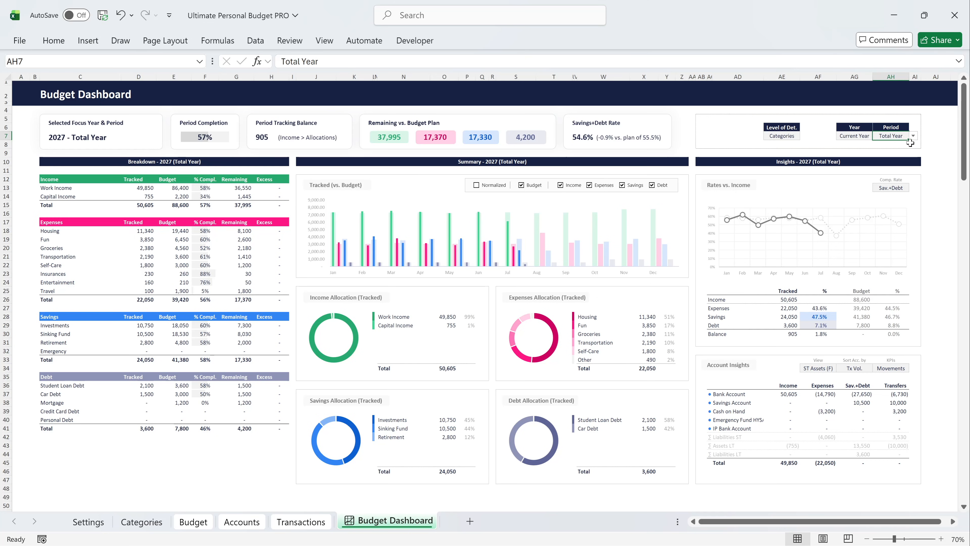
pyautogui.click(913, 136)
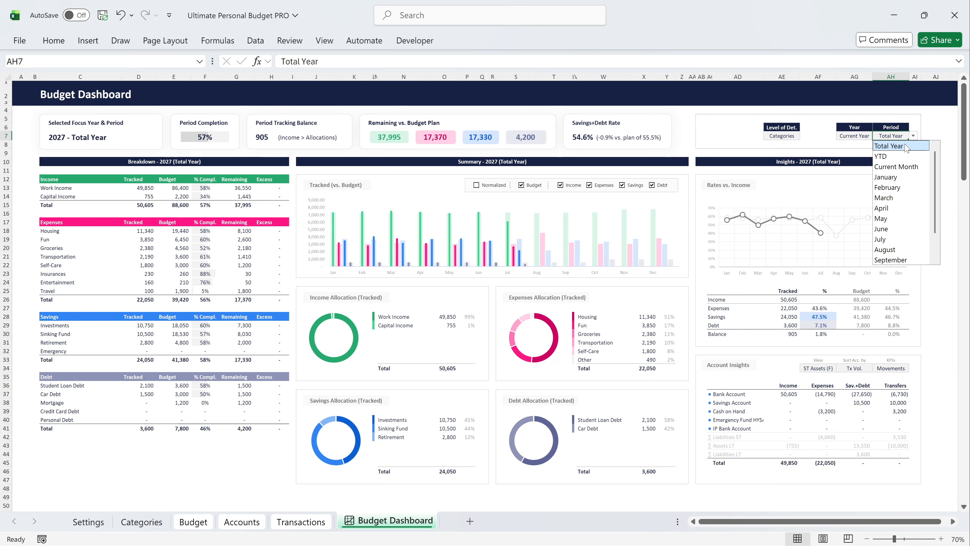
pyautogui.click(884, 157)
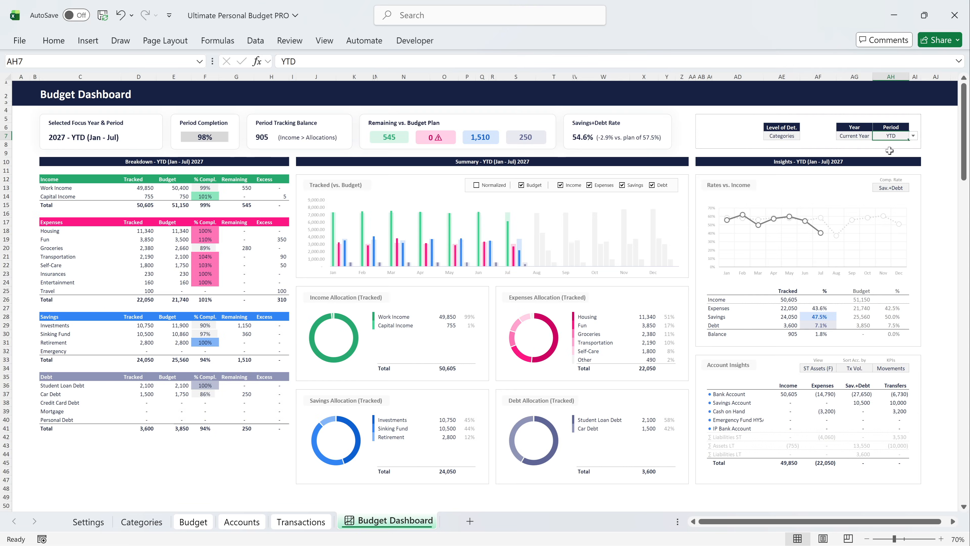
pyautogui.click(913, 137)
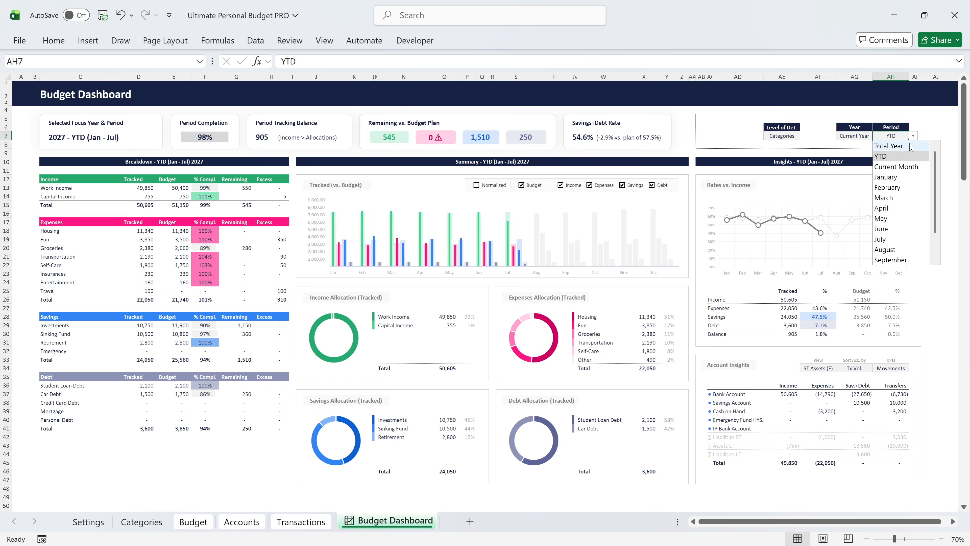
pyautogui.click(896, 168)
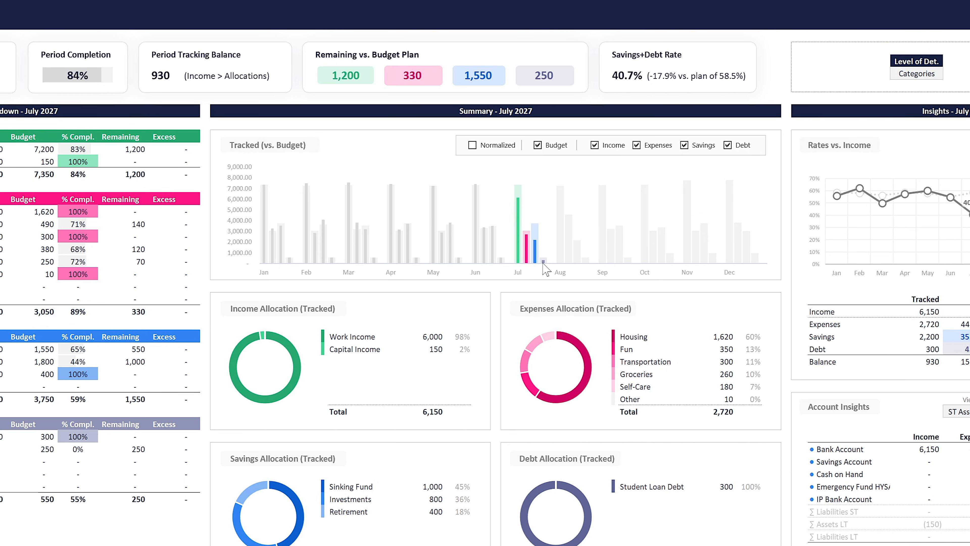
# Switch the Tracked (vs. Budget) chart to normalized values and back to absolute amounts.
pyautogui.click(496, 151)
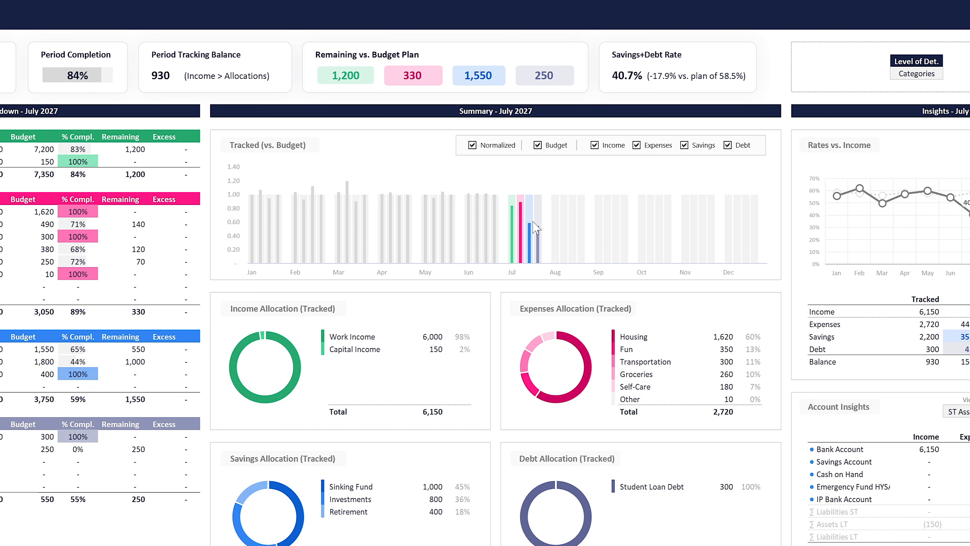
pyautogui.click(481, 145)
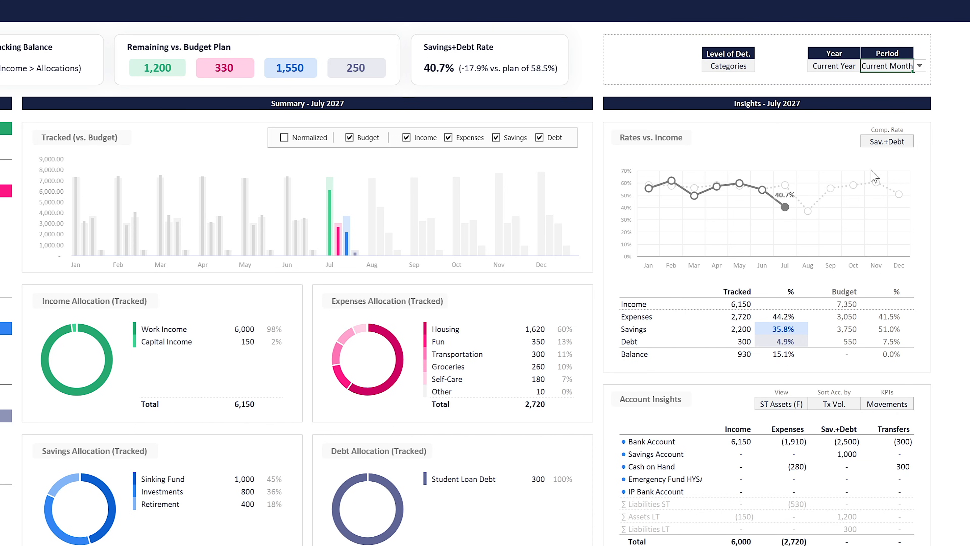
# Switch the comparison rate of the Rates vs. Income chart to Debt, Savings and finally Expenses.
pyautogui.click(889, 144)
pyautogui.click(919, 142)
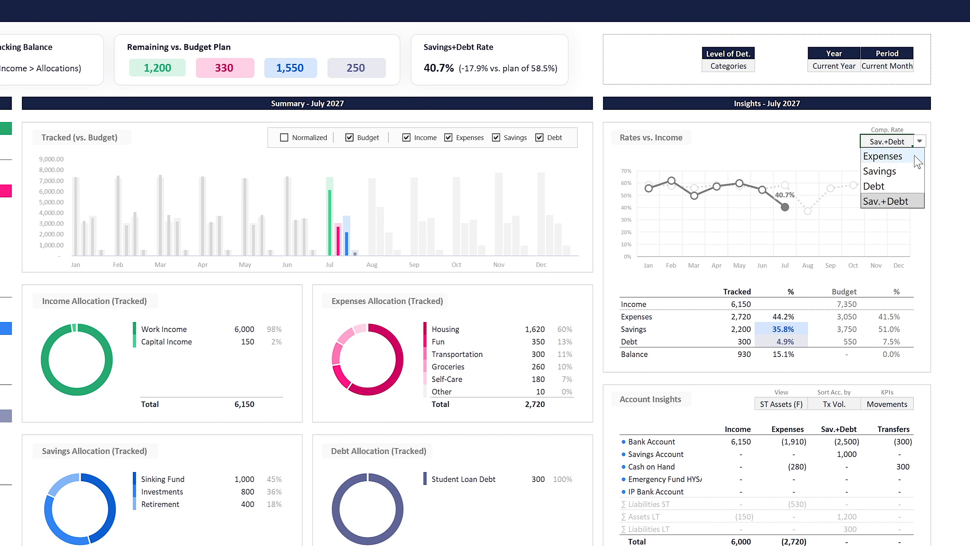
pyautogui.click(879, 187)
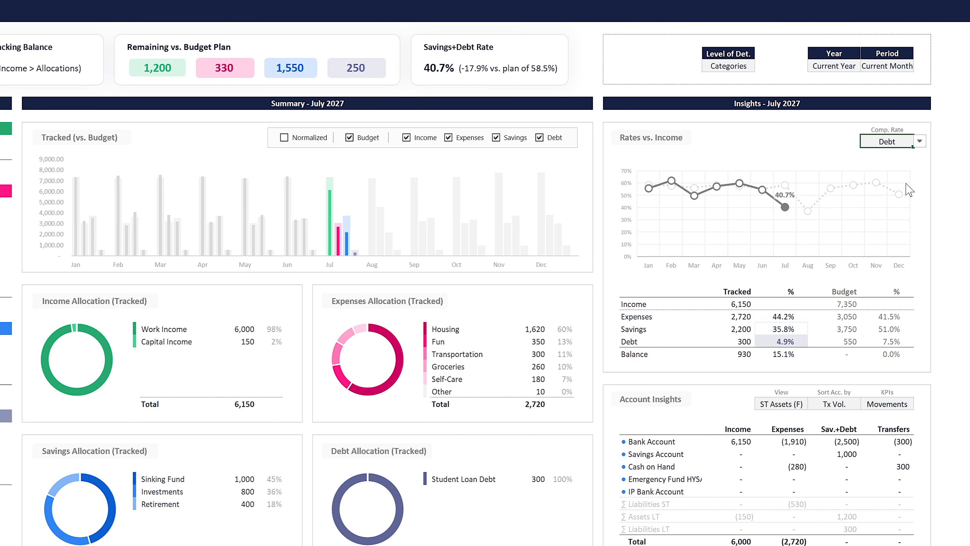
pyautogui.click(919, 141)
pyautogui.click(899, 173)
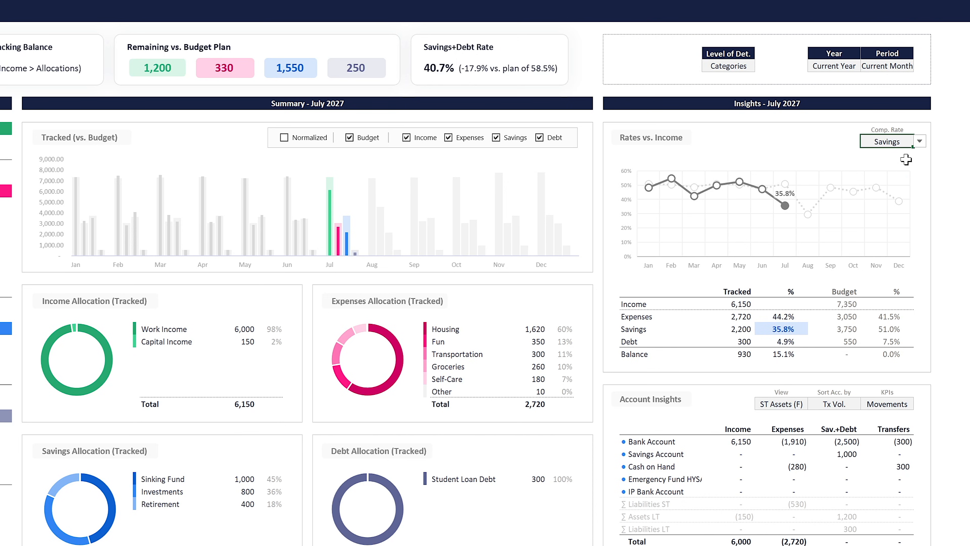
pyautogui.click(918, 141)
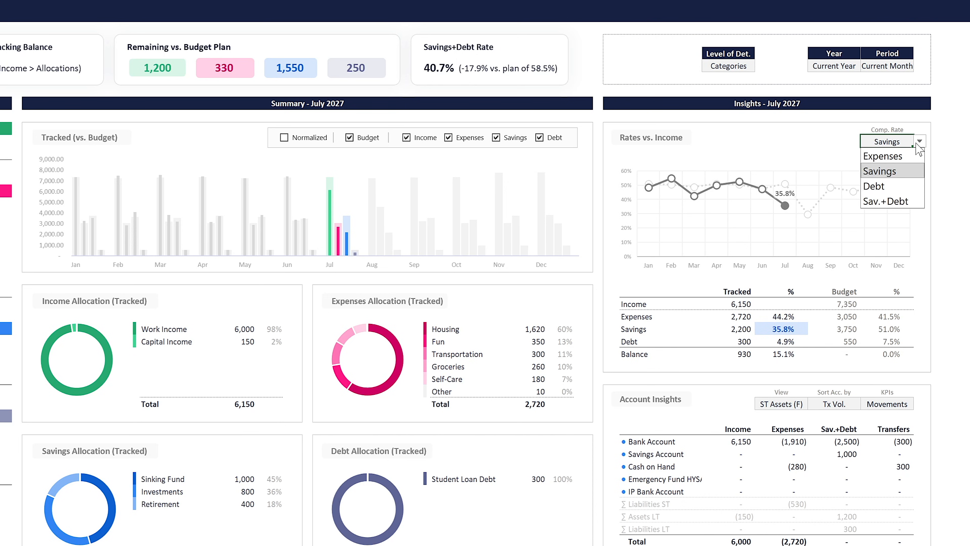
pyautogui.click(905, 160)
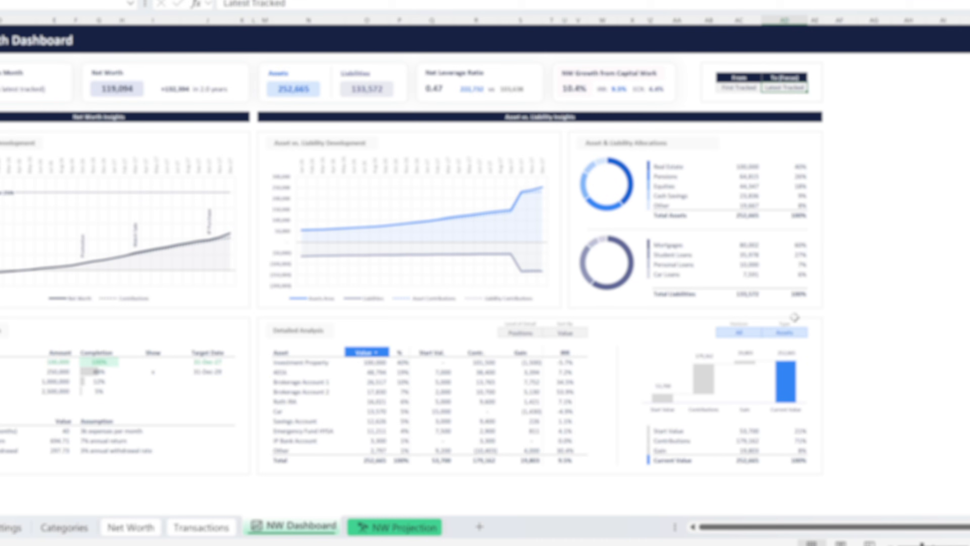
# On the NW Dashboard, switch the Detailed Analysis type to Liabilities and undo the switch back to Assets.
pyautogui.click(775, 351)
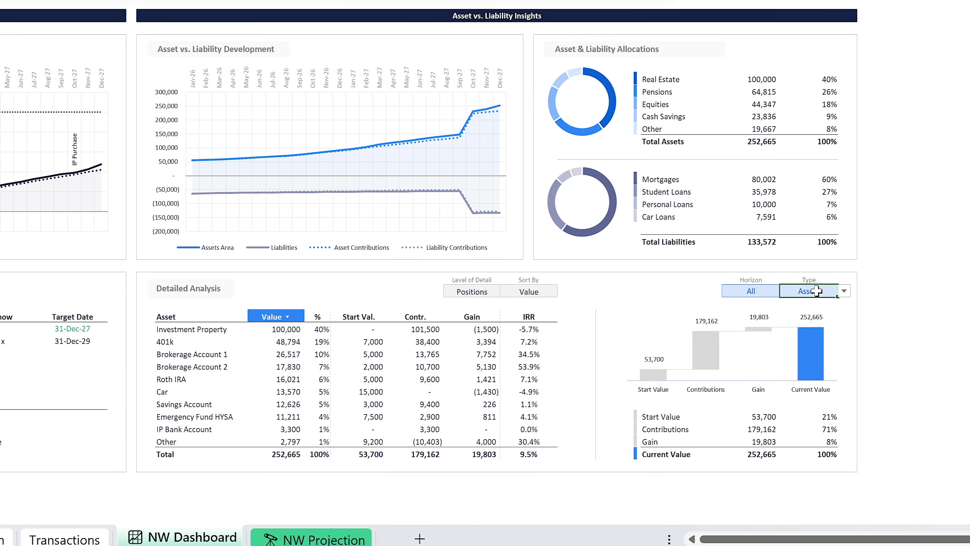
pyautogui.click(843, 292)
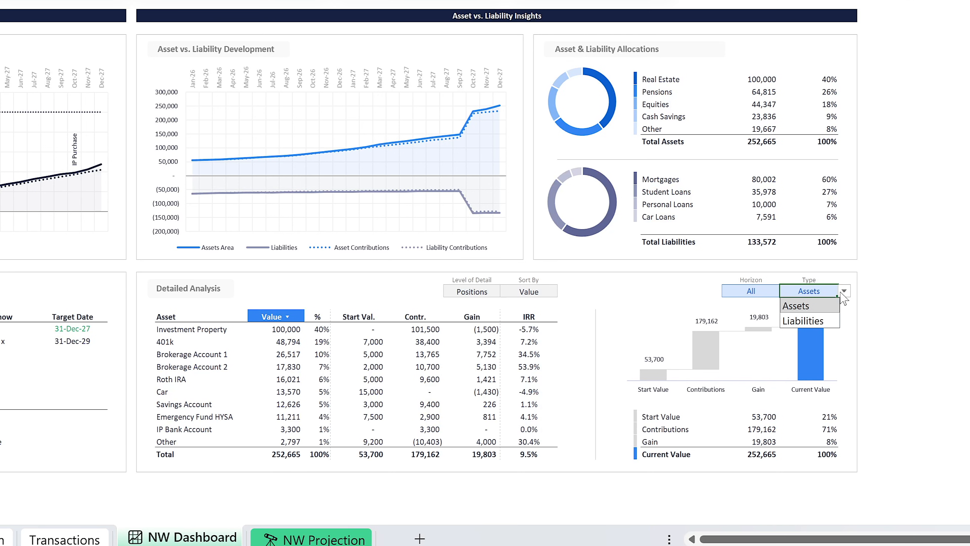
pyautogui.click(841, 293)
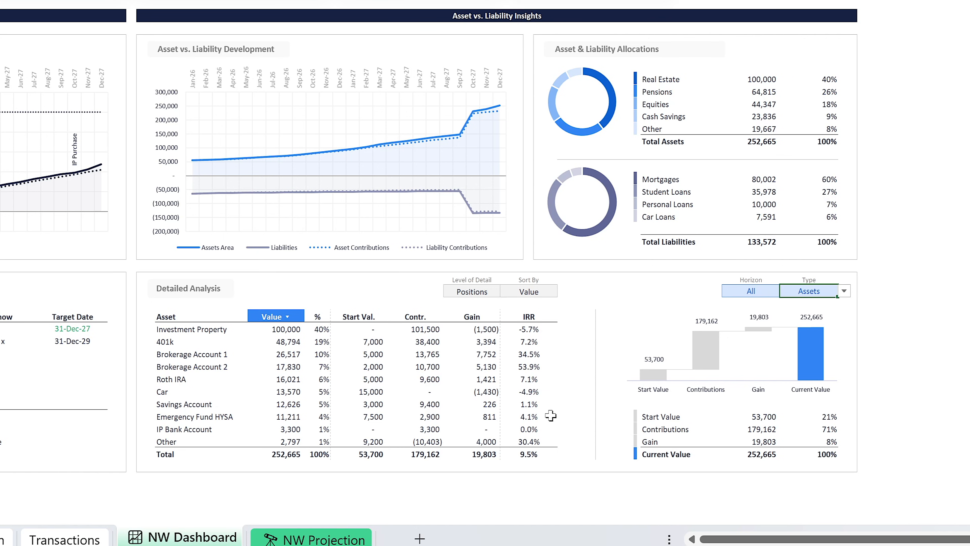
pyautogui.click(845, 292)
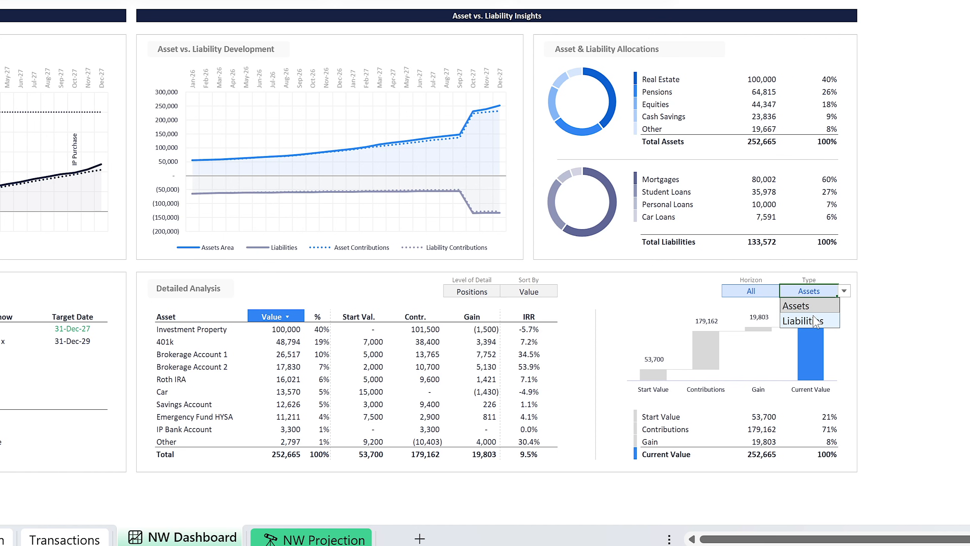
pyautogui.click(817, 321)
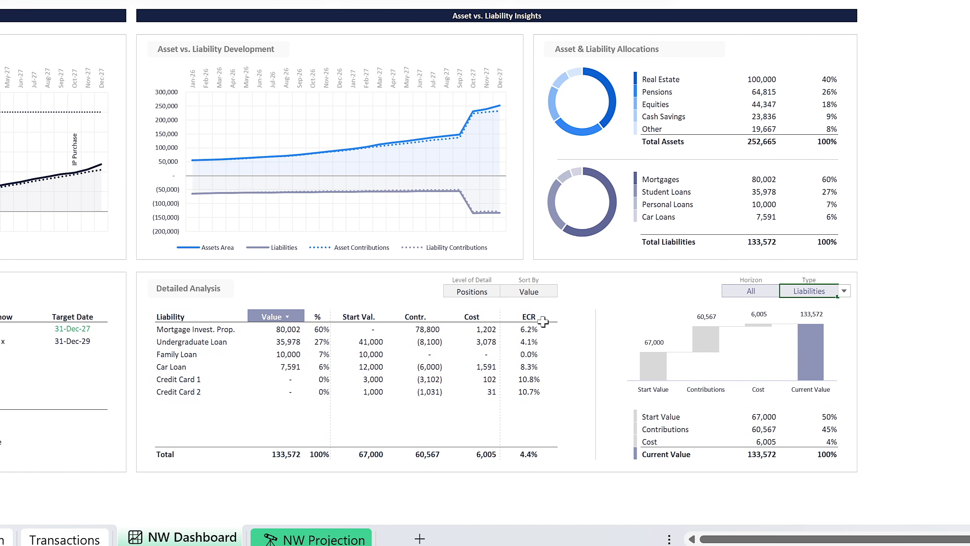
pyautogui.hotkey('ctrl', 'z')
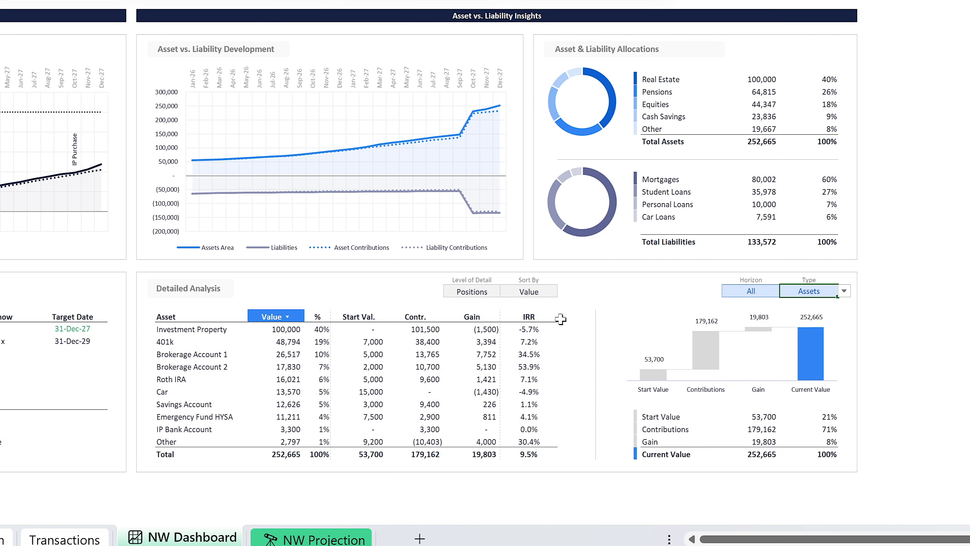
# Sort the asset table in Detailed Analysis by IRR/ECR.
pyautogui.click(540, 295)
pyautogui.click(564, 292)
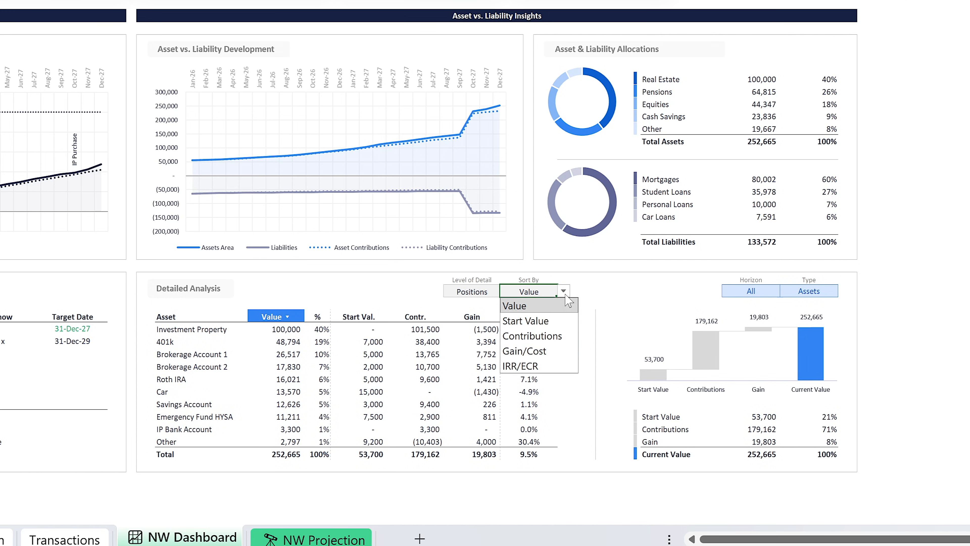
pyautogui.click(548, 365)
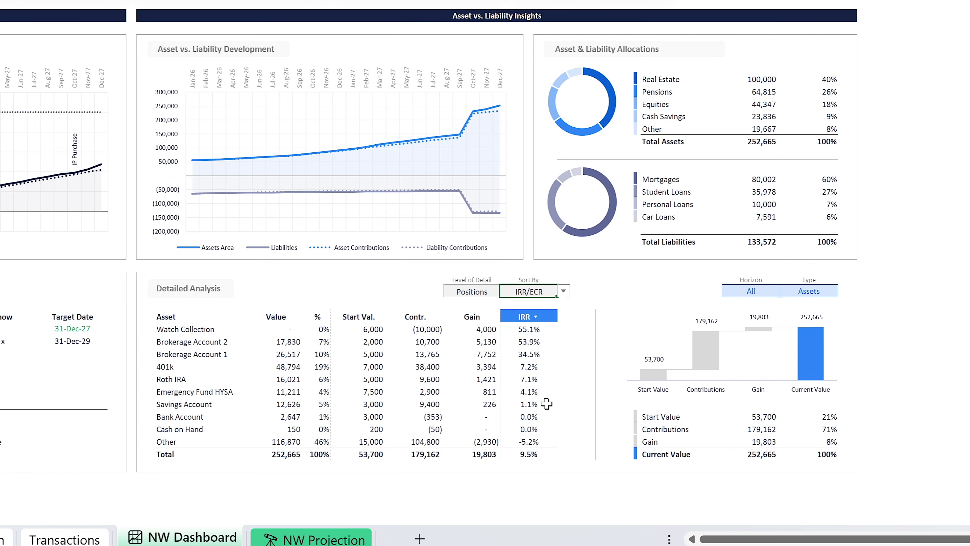
# Set the Detailed Analysis horizon to ST and after that to LT.
pyautogui.click(758, 294)
pyautogui.click(785, 292)
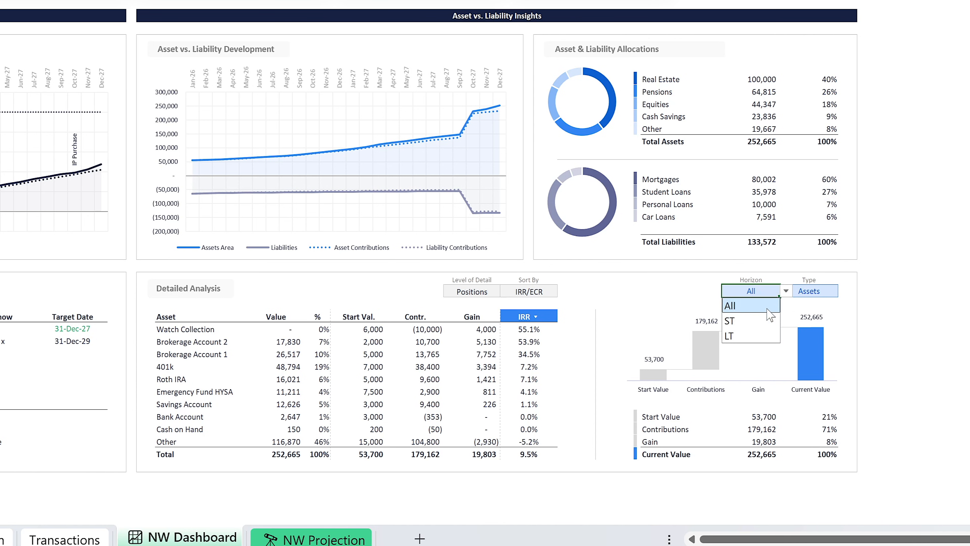
pyautogui.click(756, 321)
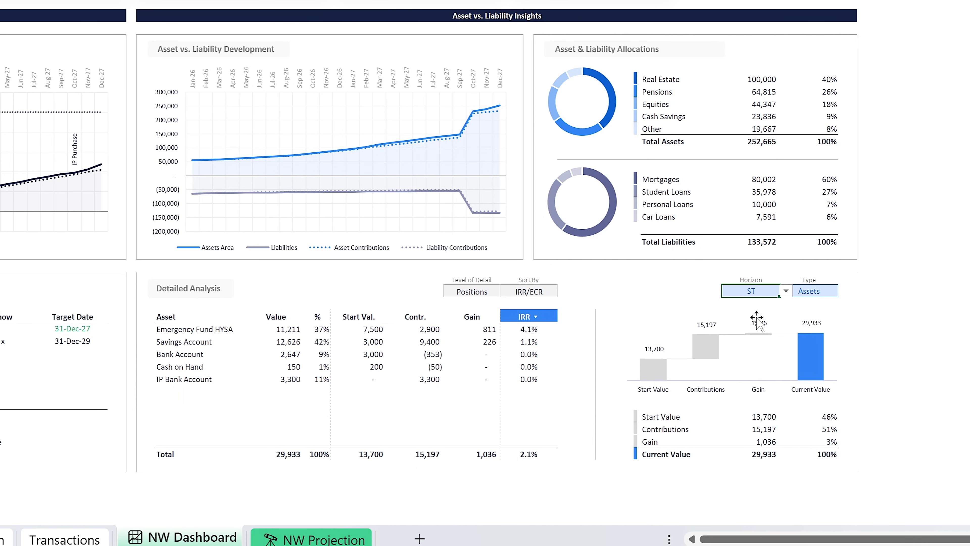
pyautogui.click(786, 292)
pyautogui.click(755, 338)
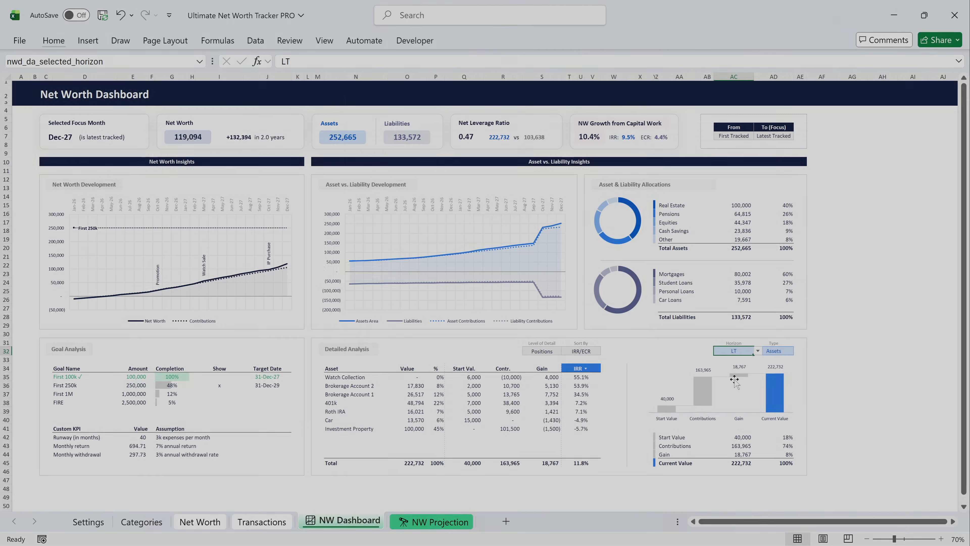
# Go to the NW Projection sheet and set the output mode of the model values to Infl. Adj.
pyautogui.click(431, 522)
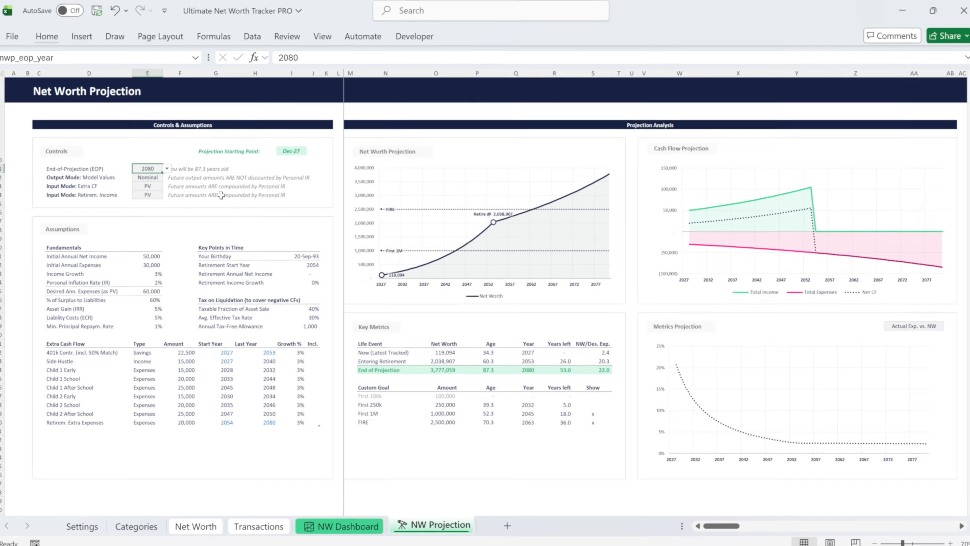
pyautogui.click(51, 144)
pyautogui.click(172, 179)
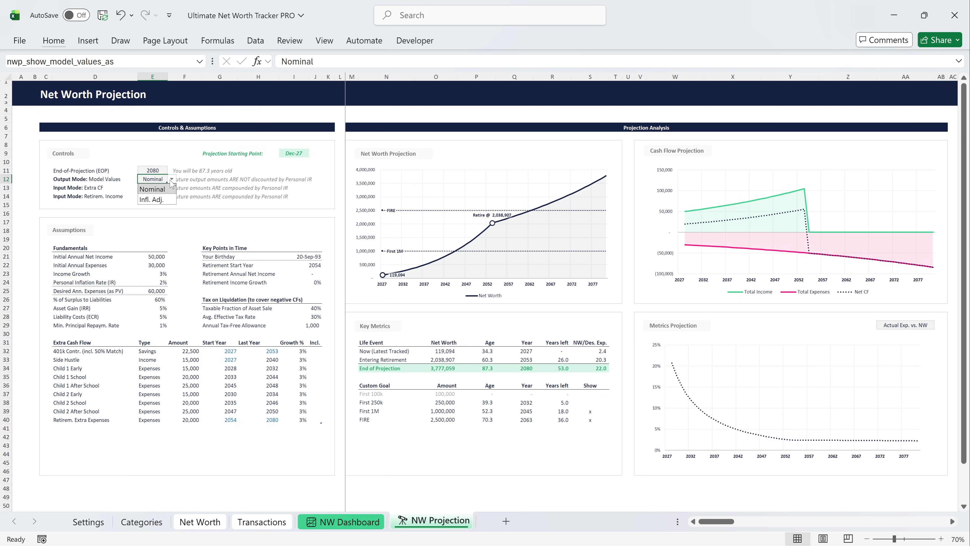
pyautogui.click(168, 198)
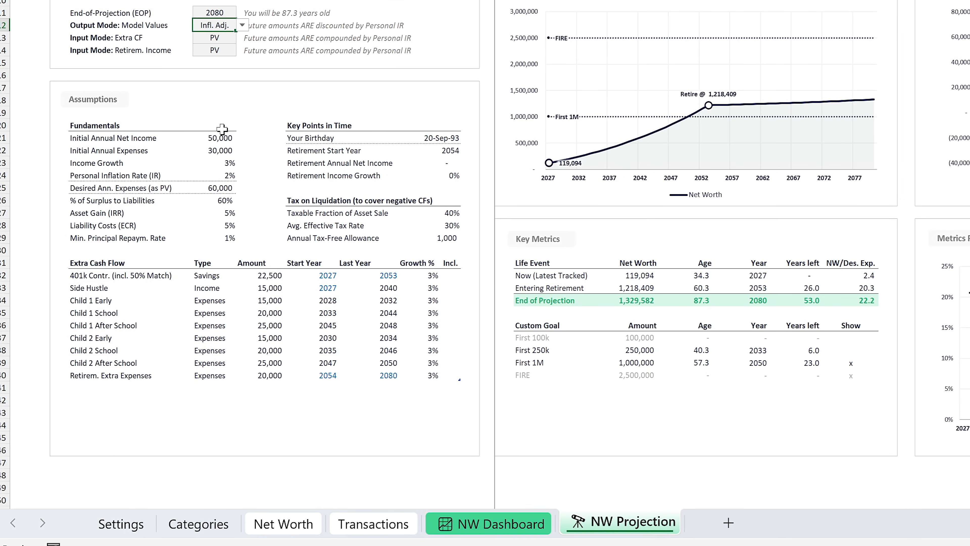
# In the fundamental assumptions, set Initial Annual Net Income to 72,000 and Initial Annual Expenses to 40,000.
pyautogui.click(224, 138)
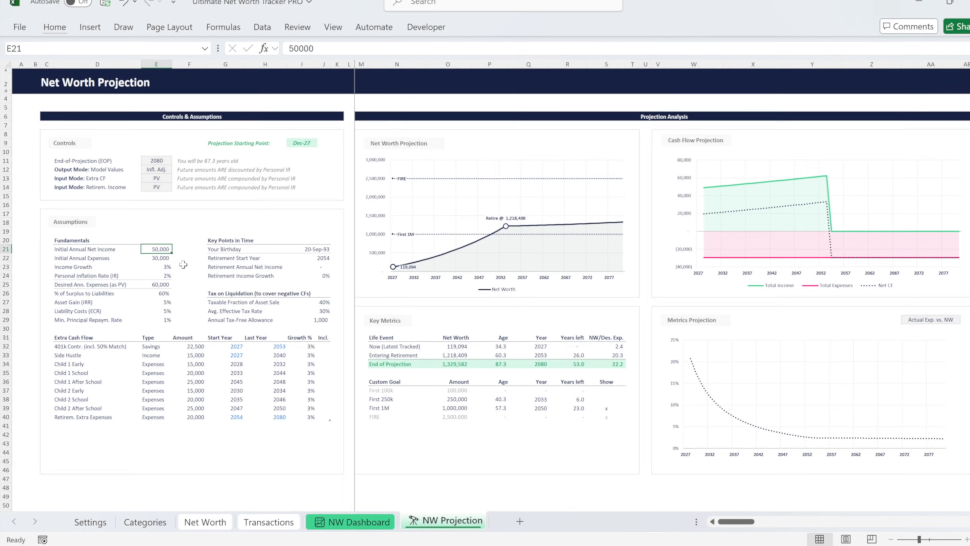
pyautogui.write('72000')
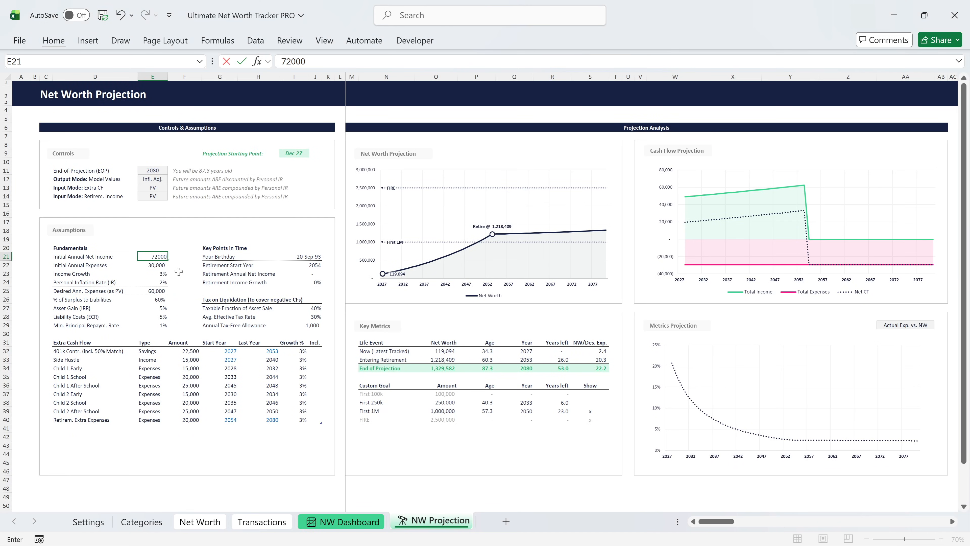
pyautogui.press('Return')
pyautogui.write('40,000')
pyautogui.press('Return')
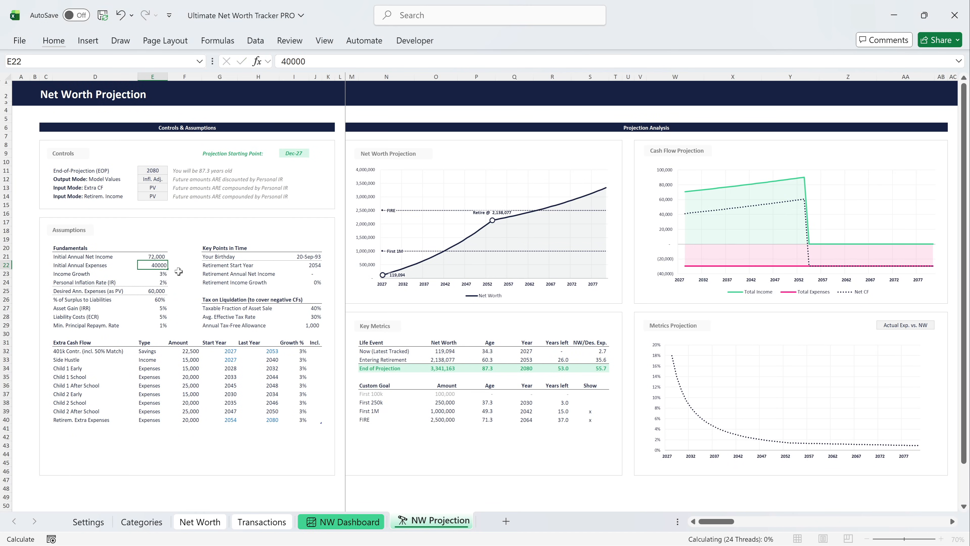
# Set Income Growth to 4% and the Personal Inflation Rate (IR) to 3%.
pyautogui.write('4')
pyautogui.press('Return')
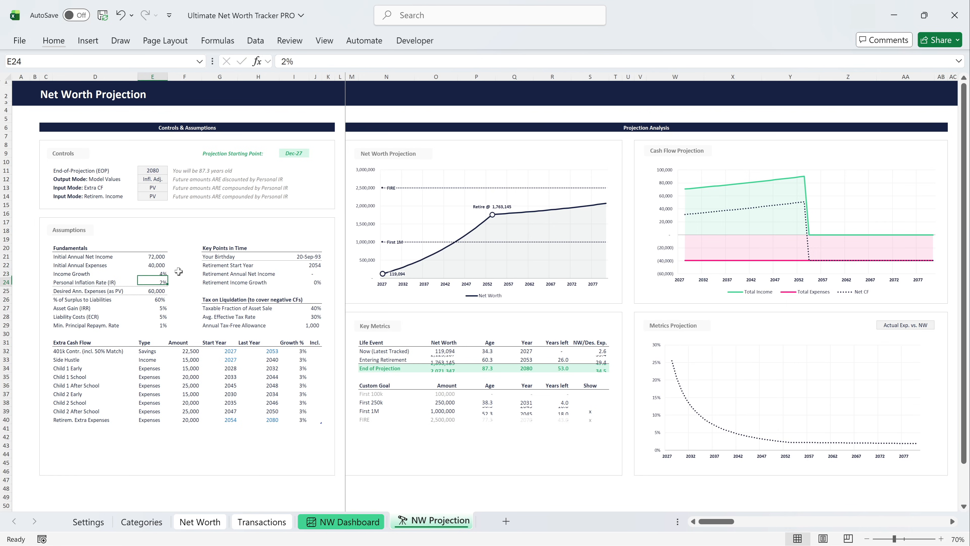
pyautogui.write('3')
pyautogui.press('Return')
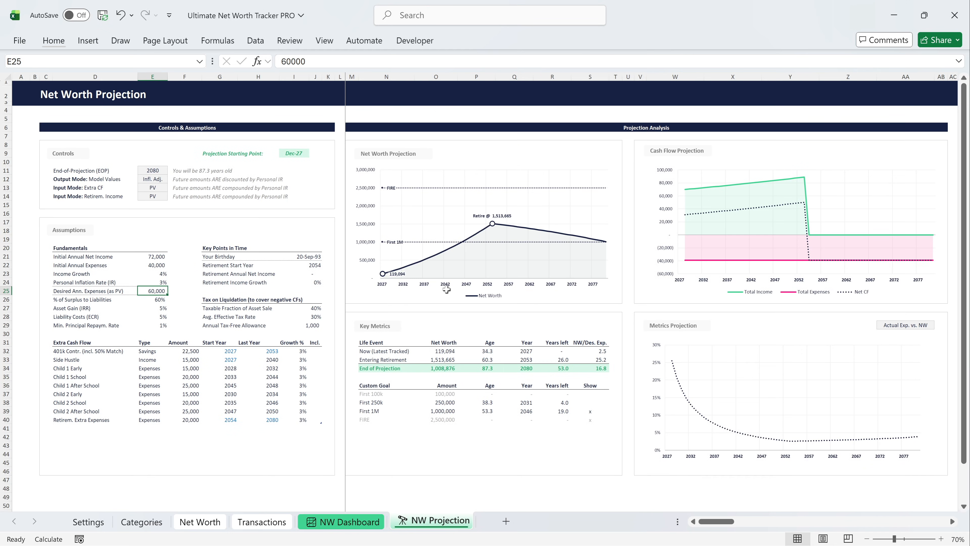
# In the fundamental assumptions, set Asset Gain (IRR) to 6% and Liability Costs (ECR) to 4%.
pyautogui.click(167, 309)
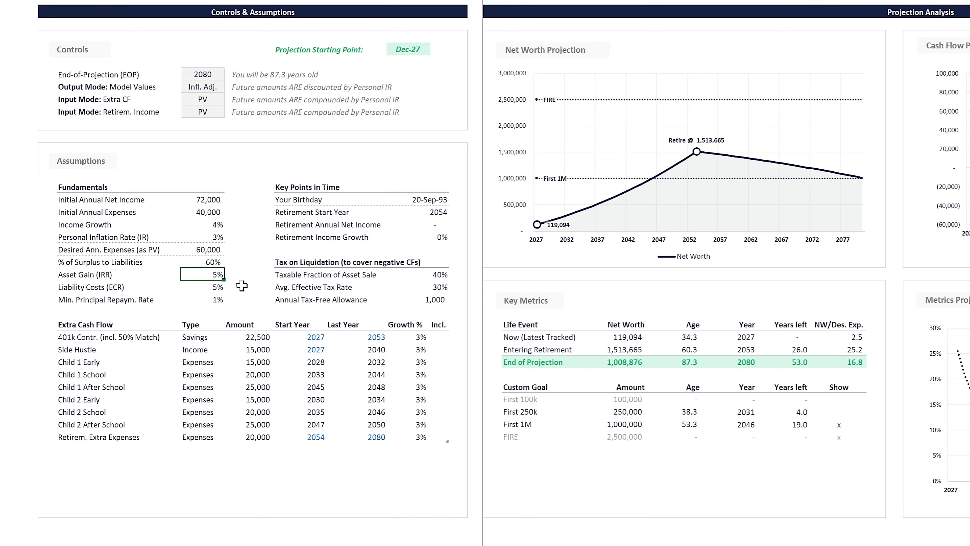
pyautogui.write('6')
pyautogui.press('Return')
pyautogui.write('4')
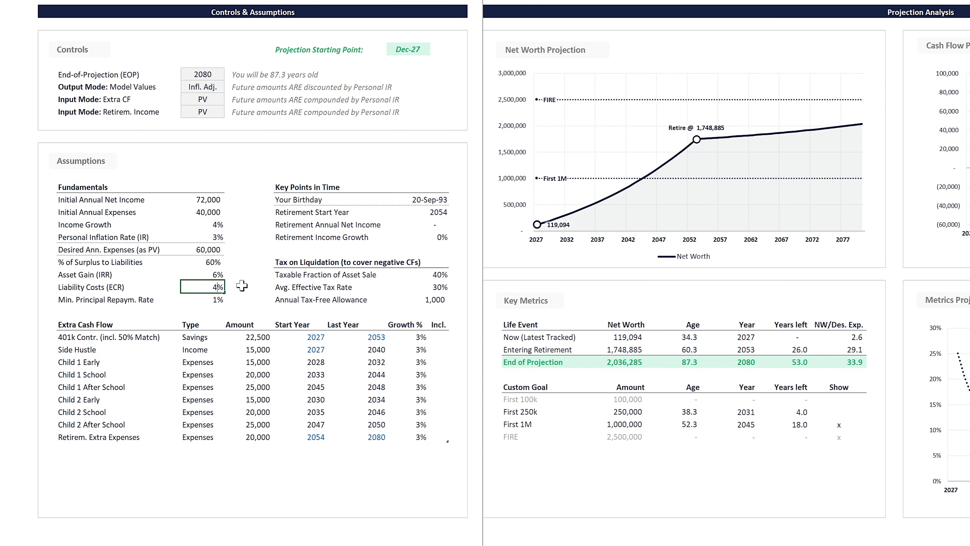
pyautogui.press('Return')
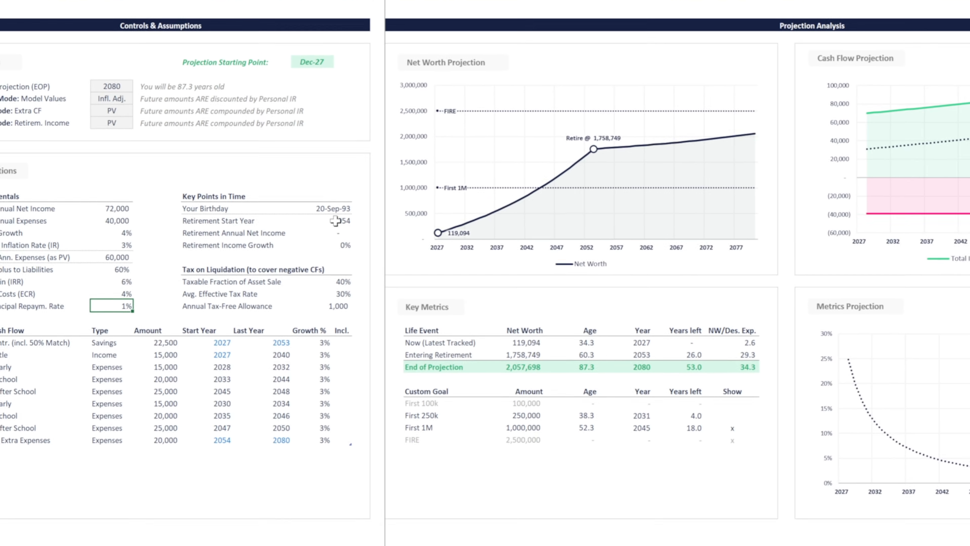
# Set the Retirement Start Year in the key points in time to 2045.
pyautogui.click(317, 267)
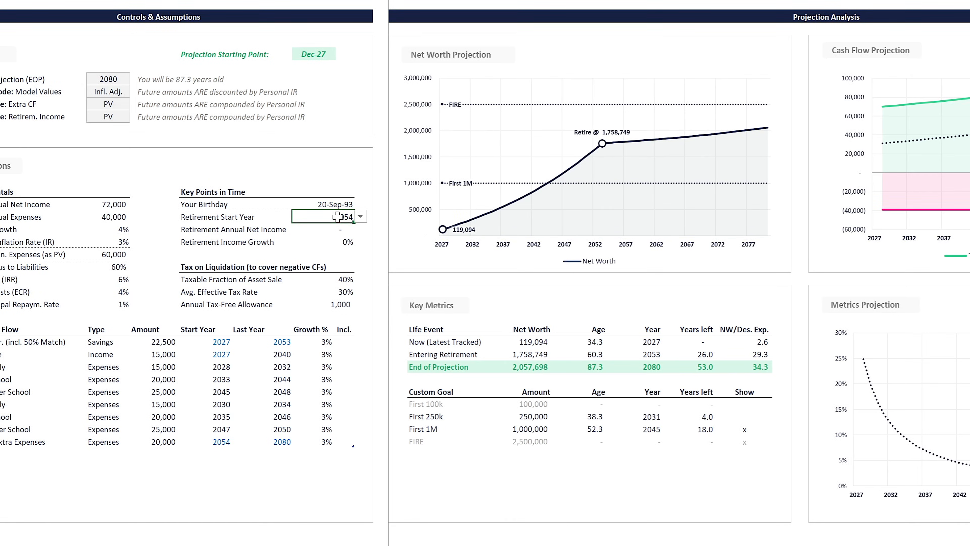
pyautogui.click(361, 217)
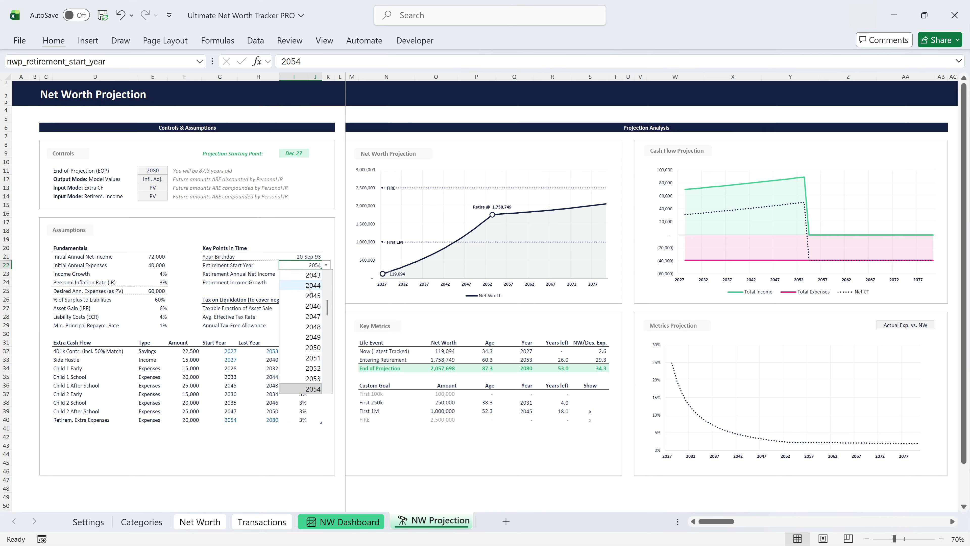
pyautogui.click(310, 295)
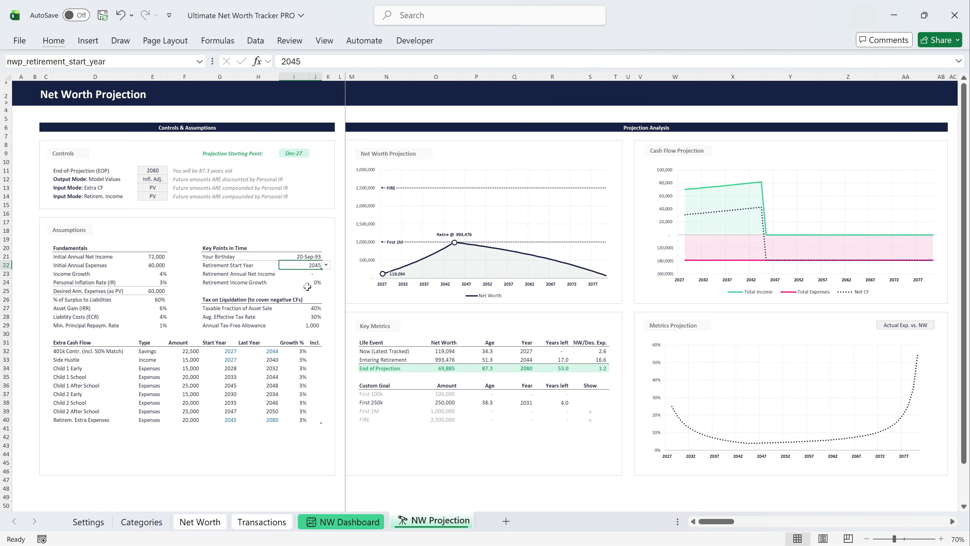
# Set the Retirement Annual Net Income to 24,000 and the Retirement Income Growth to 3%.
pyautogui.click(308, 274)
pyautogui.write('24,000')
pyautogui.press('Return')
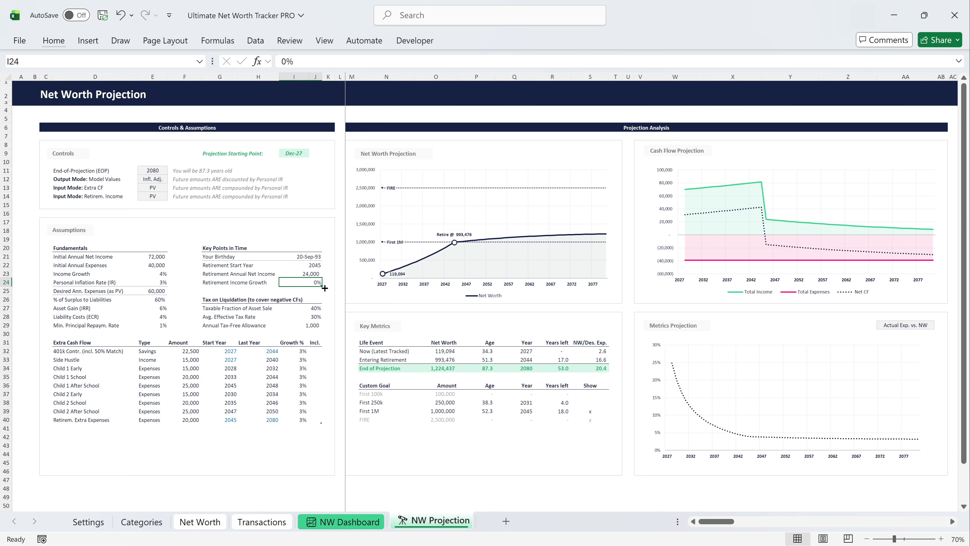
pyautogui.write('3')
pyautogui.hotkey('ctrl', 'Return')
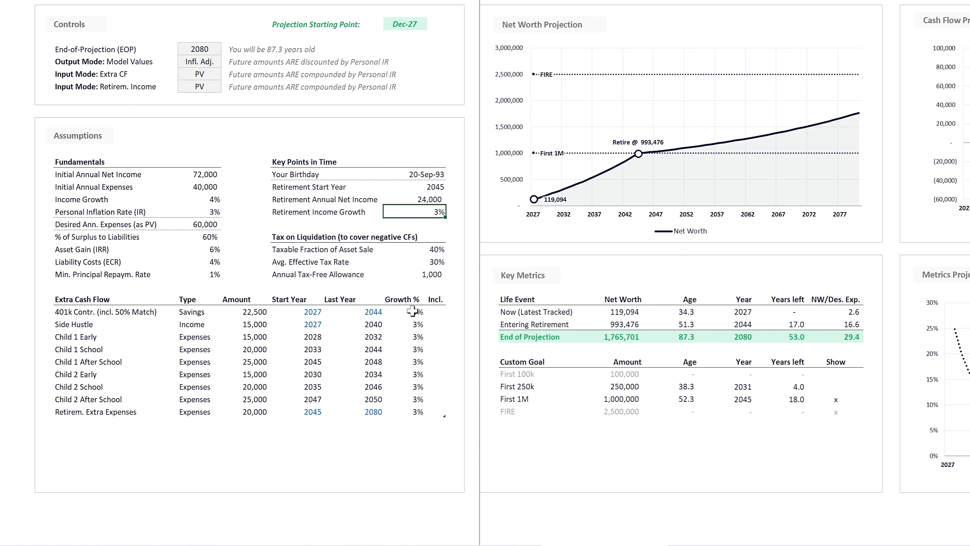
# Include the 401k Contr. and Side Hustle rows of the Extra Cash Flow table with an x.
pyautogui.click(435, 312)
pyautogui.write('x')
pyautogui.press('Return')
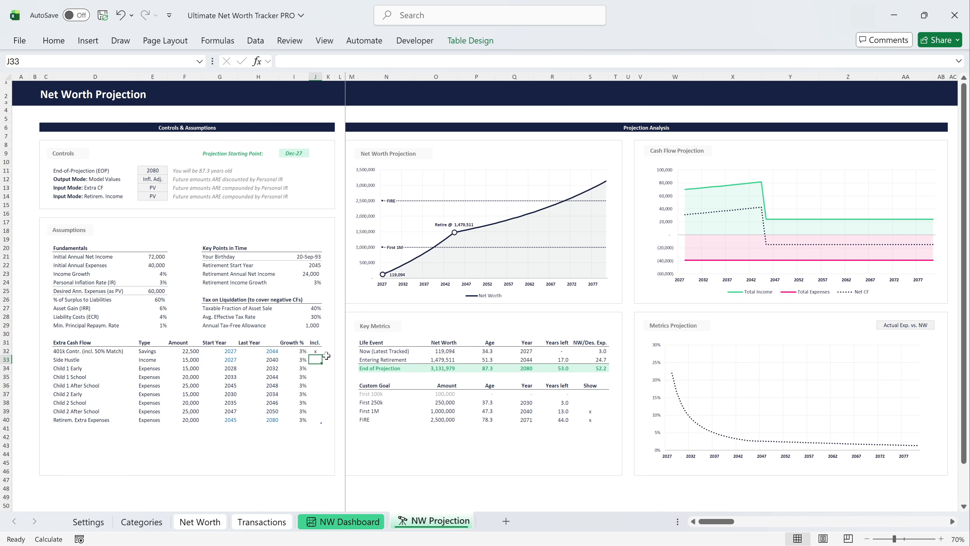
pyautogui.write('x')
pyautogui.press('Return')
# Mark the Child 1 Early, Child 1 School and Child 1 After School expenses with an x as included.
pyautogui.write('x')
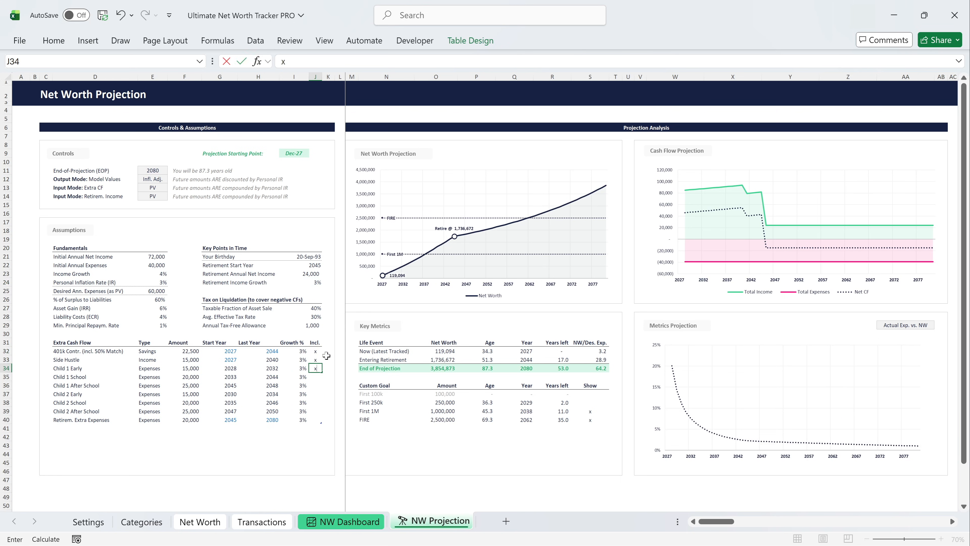
pyautogui.press('Return')
pyautogui.write('x')
pyautogui.press('Return')
pyautogui.write('x')
pyautogui.press('Return')
# Mark the three Child 2 expense rows and the Retirem. Extra Expenses row with an x as included.
pyautogui.write('x')
pyautogui.press('Return')
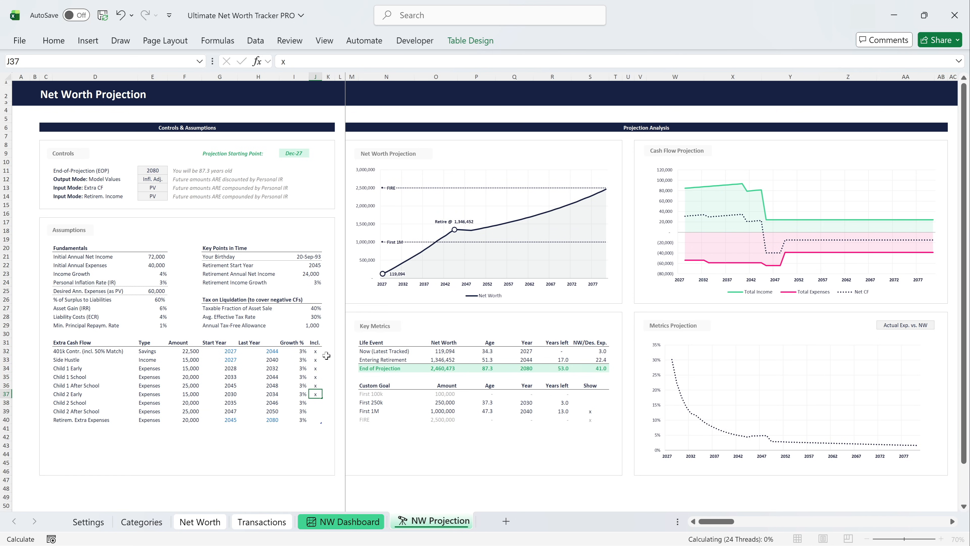
pyautogui.write('x')
pyautogui.press('Return')
pyautogui.write('x')
pyautogui.press('Return')
pyautogui.write('x')
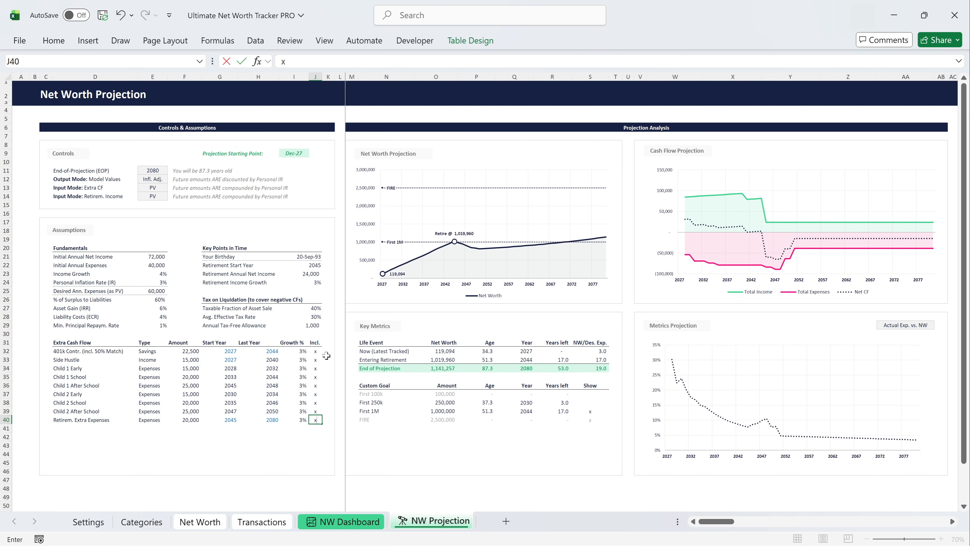
pyautogui.press('Return')
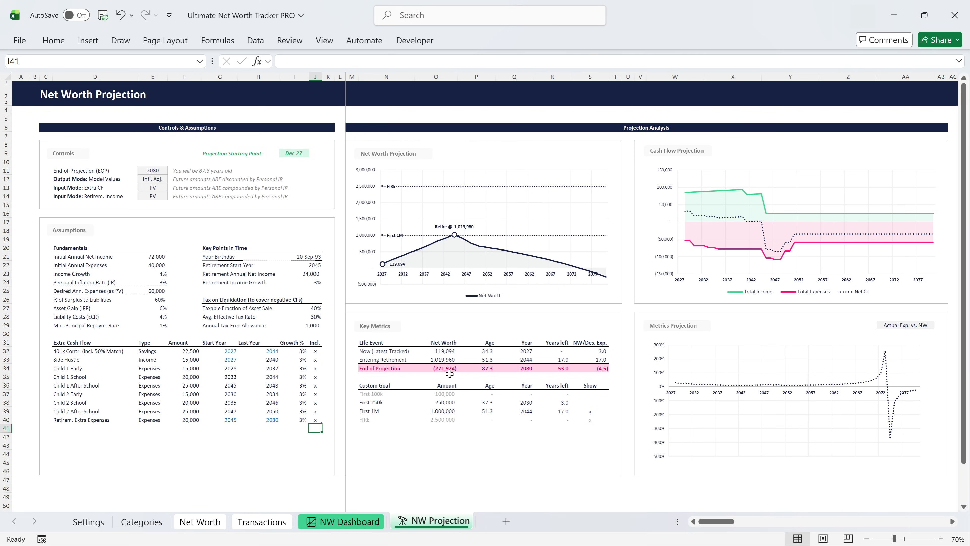
# Postpone the Retirement Start Year to 2047.
pyautogui.click(315, 268)
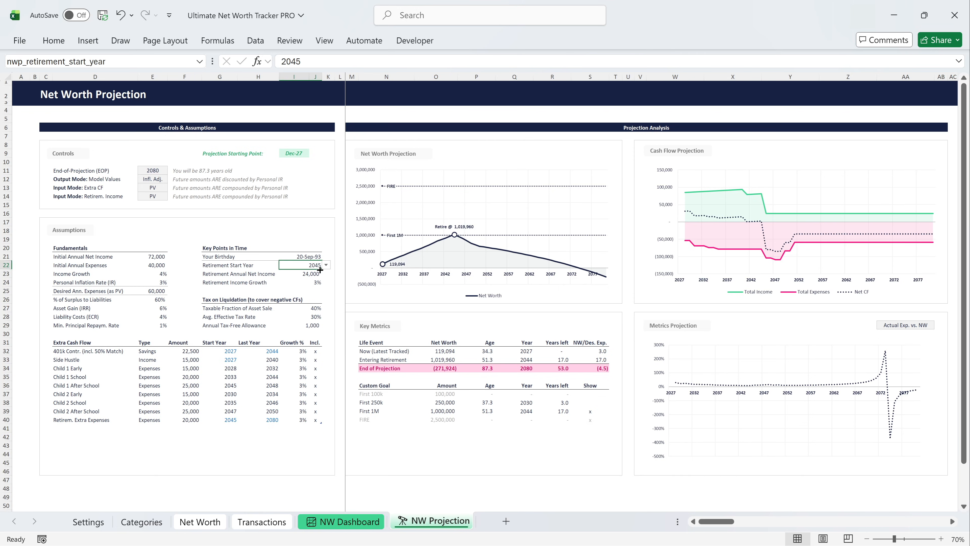
pyautogui.click(326, 265)
pyautogui.moveTo(329, 292); pyautogui.dragTo(329, 299)
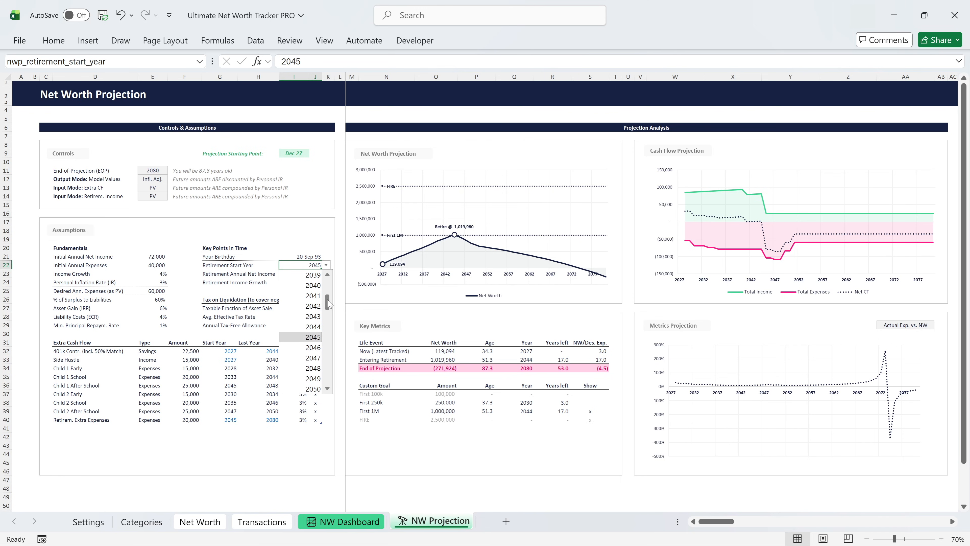
pyautogui.click(316, 357)
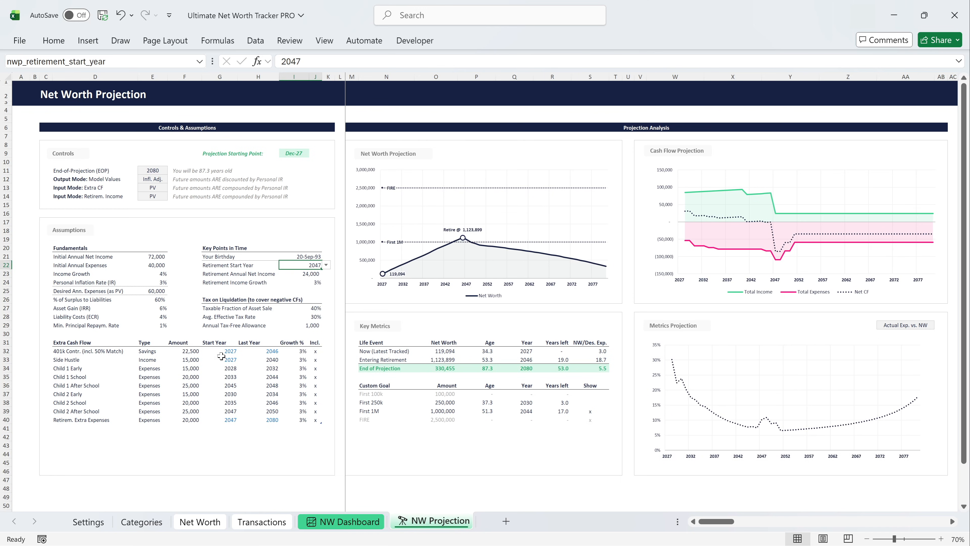
# Raise the Asset Gain (IRR) assumption to 7%.
pyautogui.click(159, 309)
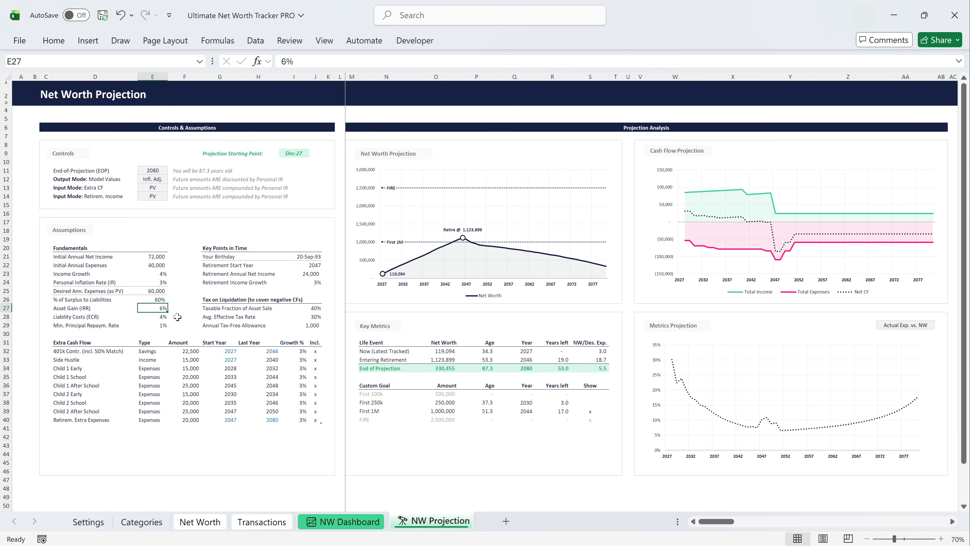
pyautogui.write('7')
pyautogui.press('Return')
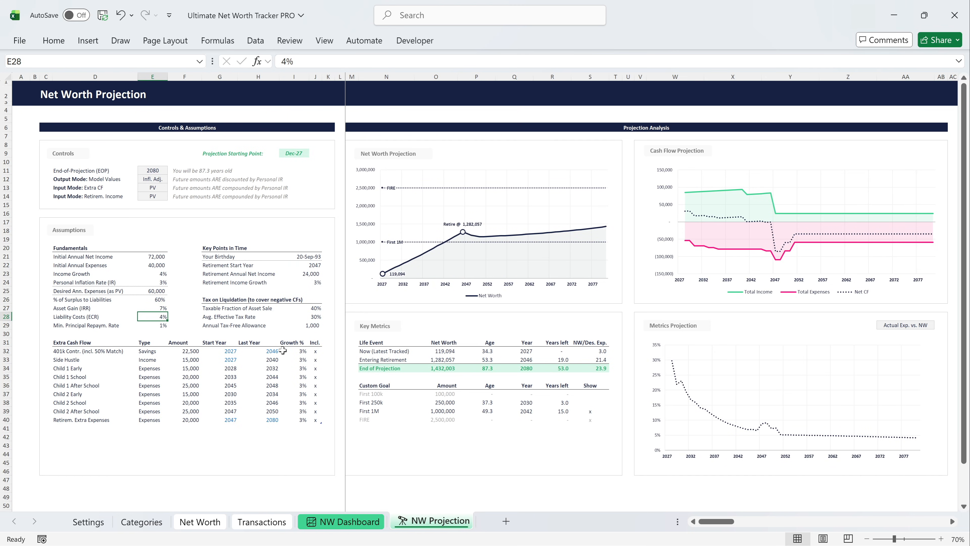
# Exclude the Side Hustle from the extra cash flows by clearing its mark, and set Income Growth to 5%.
pyautogui.click(314, 359)
pyautogui.press('Delete')
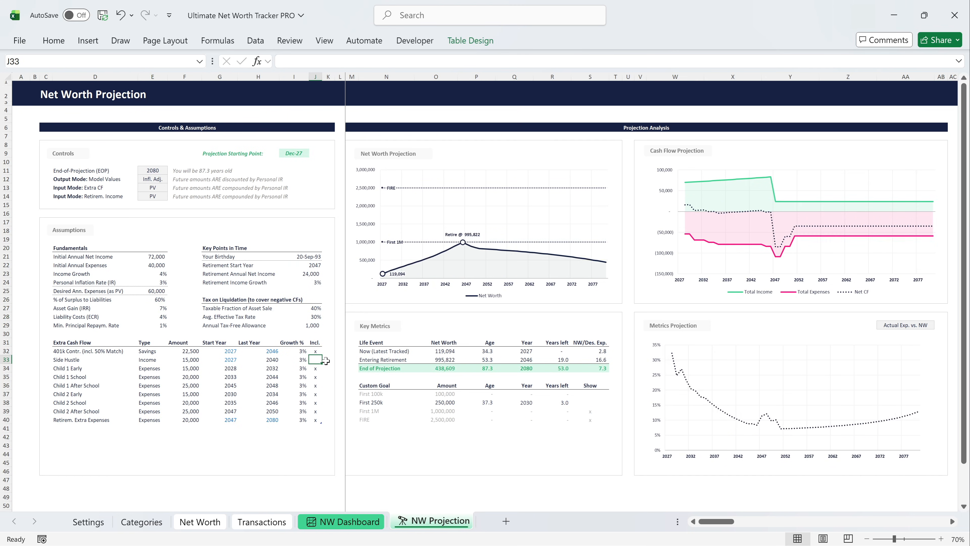
pyautogui.click(160, 275)
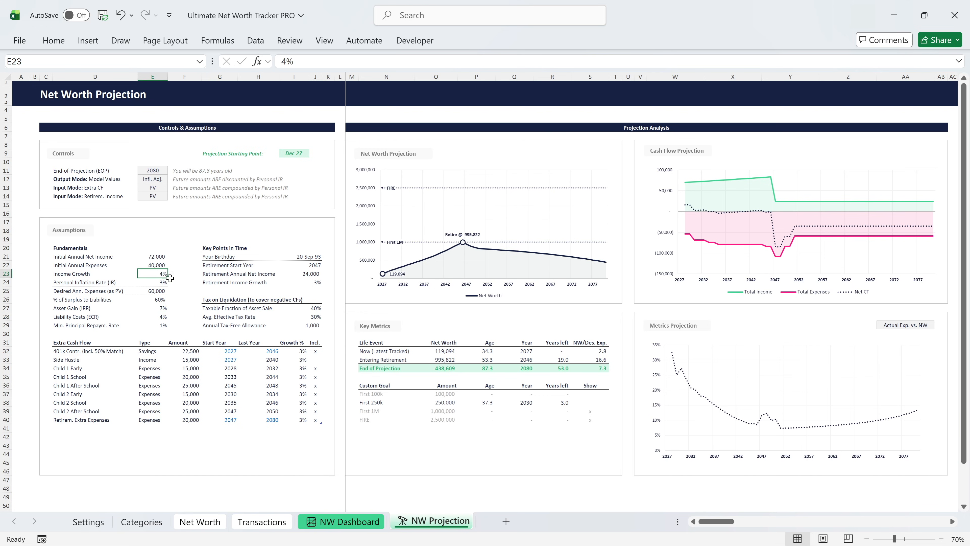
pyautogui.write('5')
pyautogui.press('Return')
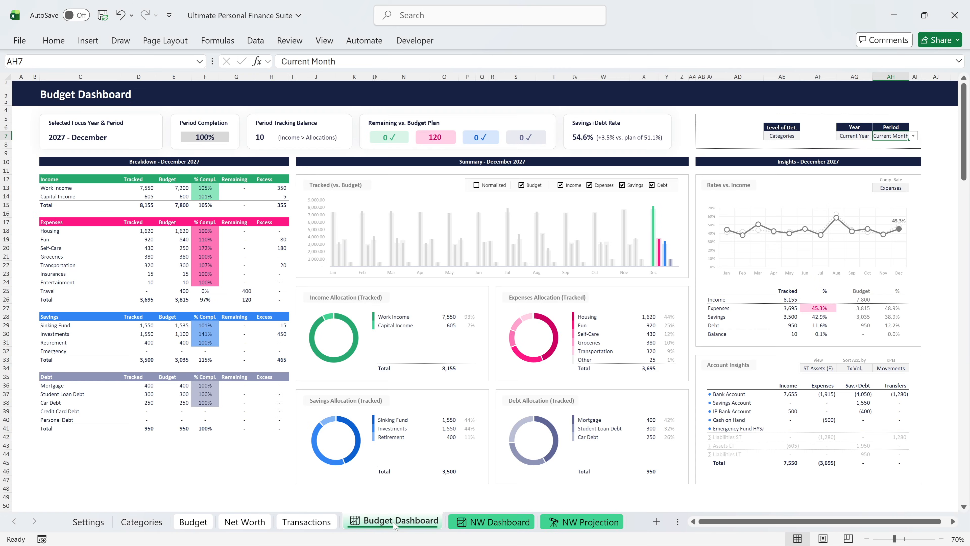
# In the Ultimate Personal Finance Suite workbook, look through the NW Dashboard, NW Projection, Budget, Net Worth and Transactions sheets.
pyautogui.click(492, 524)
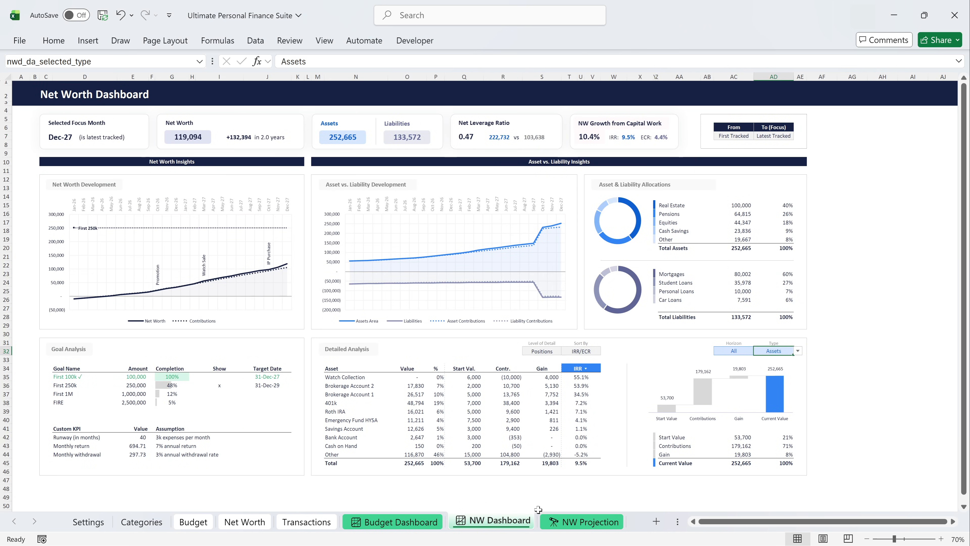
pyautogui.click(567, 524)
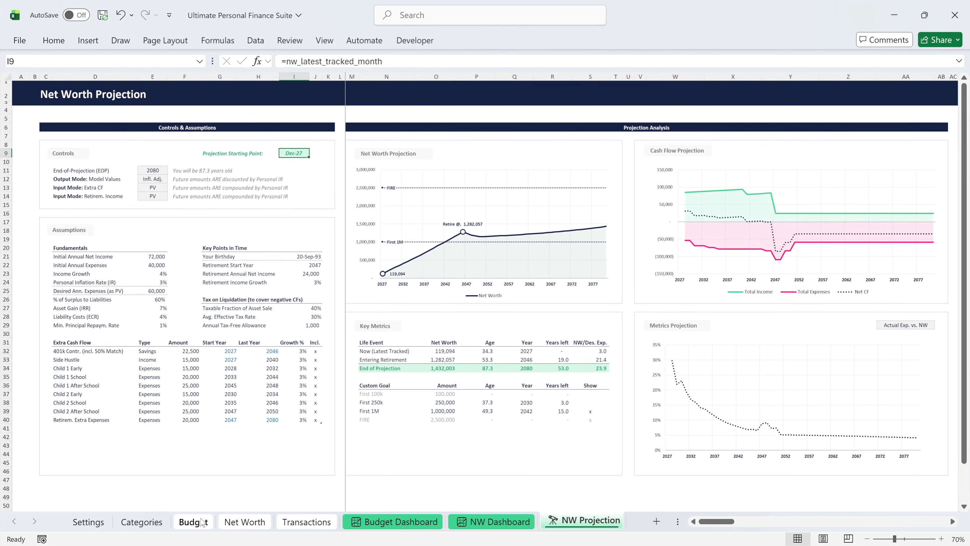
pyautogui.click(343, 512)
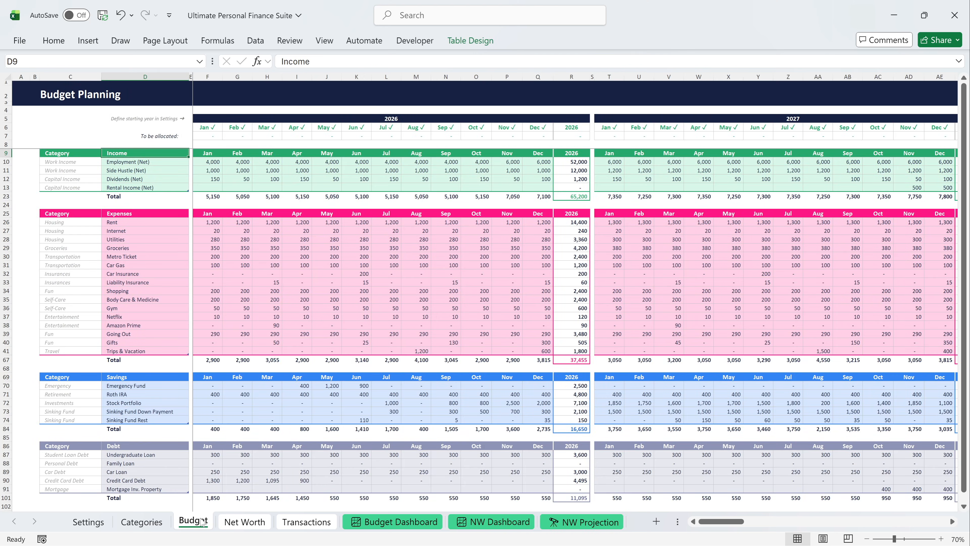
pyautogui.click(251, 523)
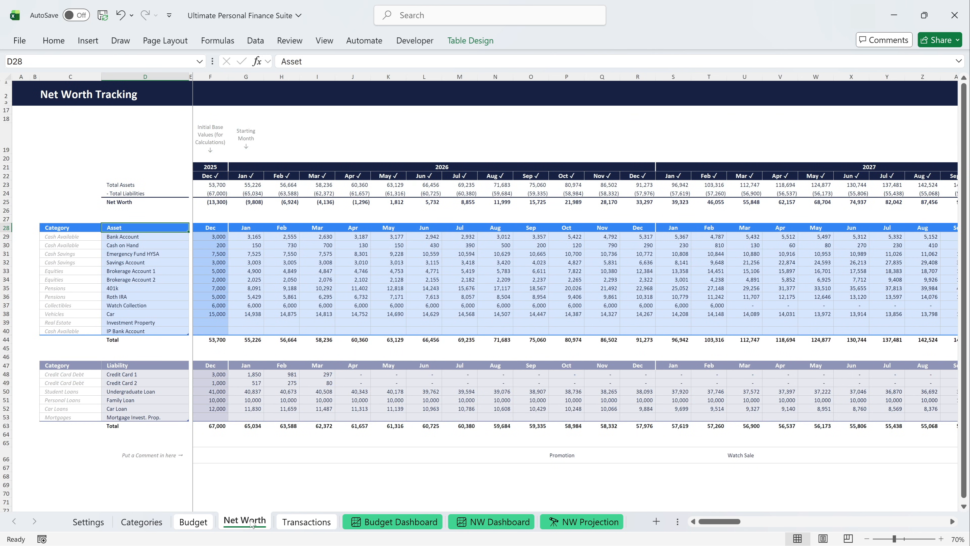
pyautogui.click(310, 524)
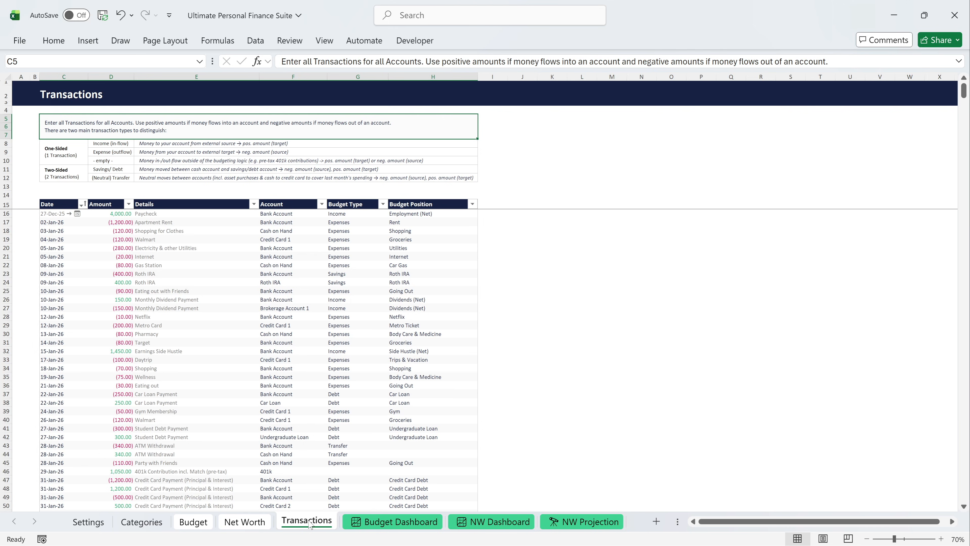
# In the blank version of the suite, look through the Settings, Categories, Budget, Net Worth and Transactions input sheets.
pyautogui.click(194, 521)
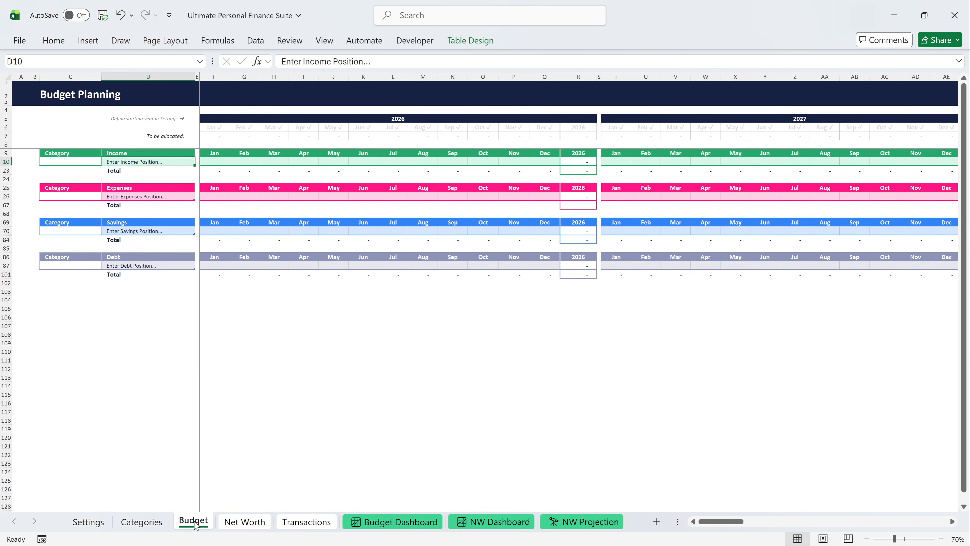
pyautogui.click(94, 524)
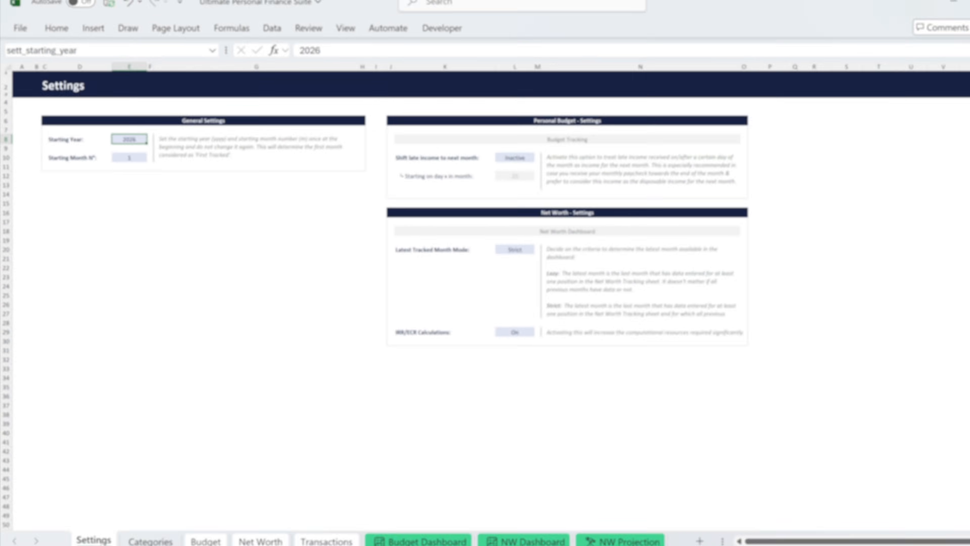
pyautogui.click(140, 522)
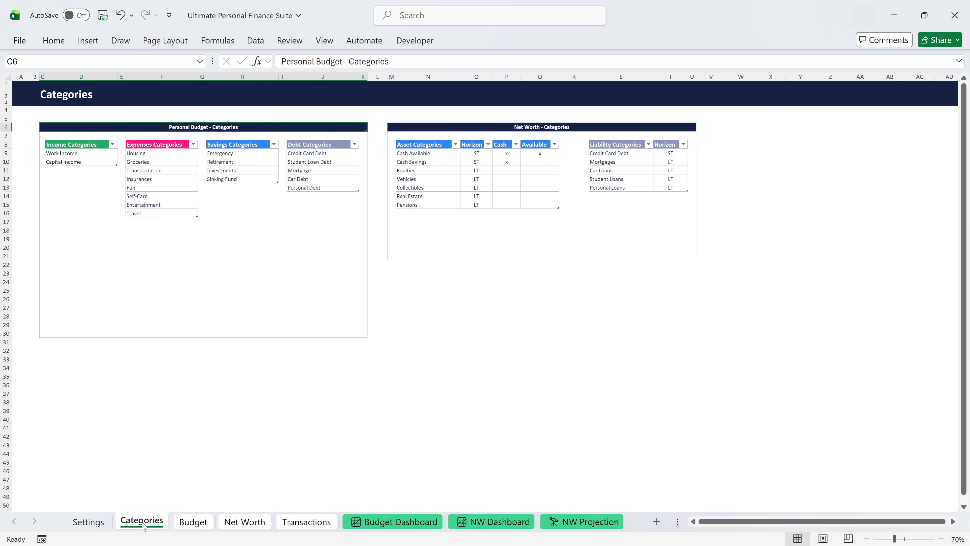
pyautogui.click(192, 522)
pyautogui.click(245, 528)
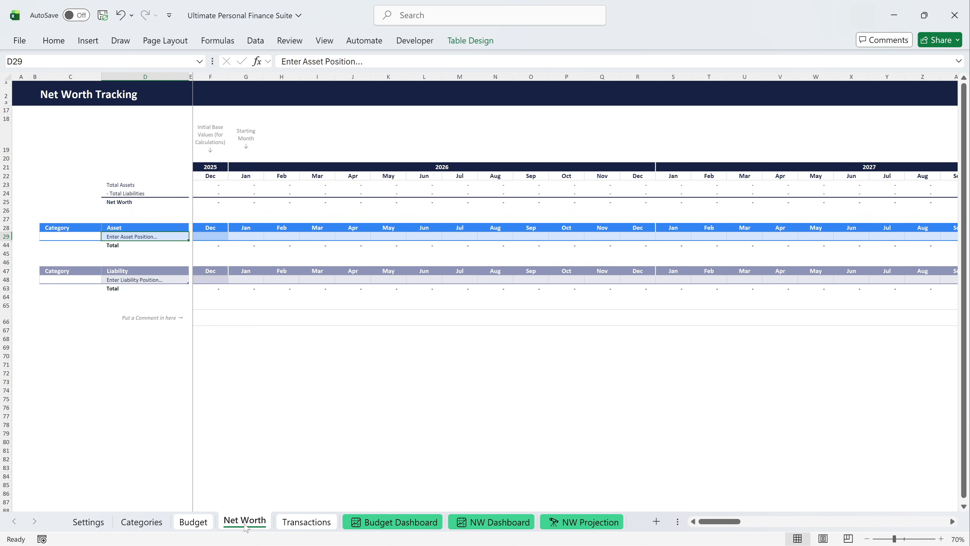
pyautogui.click(304, 523)
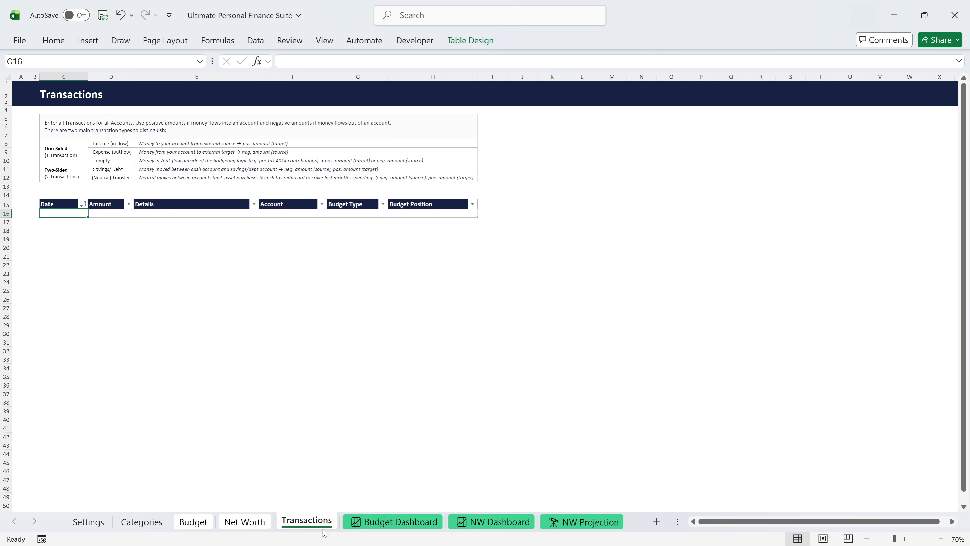
# View the blank Budget Dashboard, NW Dashboard and NW Projection sheets, and return to the Budget sheet.
pyautogui.click(383, 526)
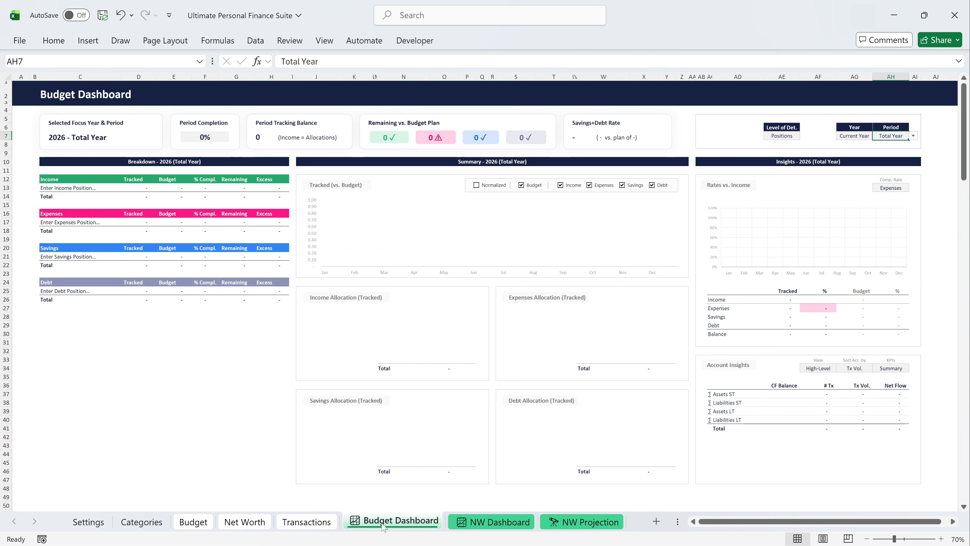
pyautogui.click(475, 527)
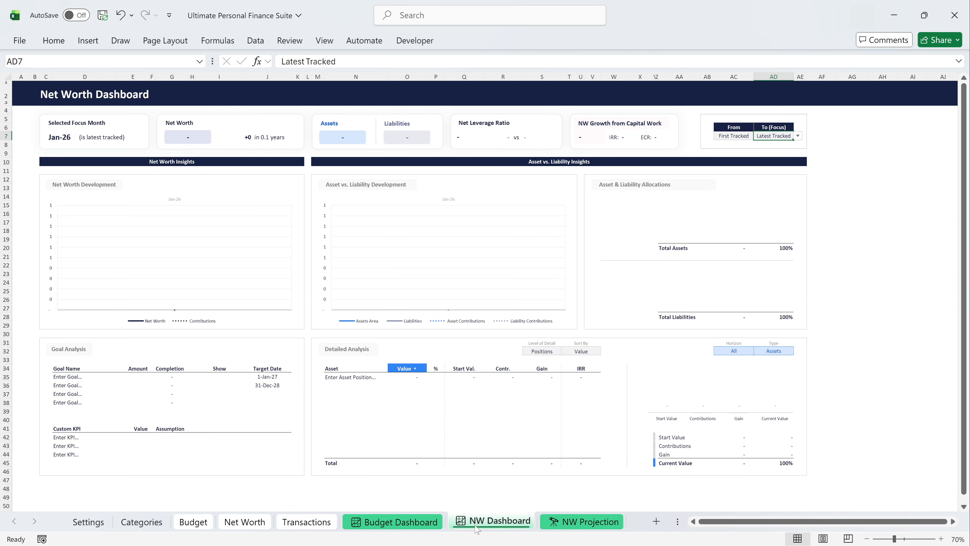
pyautogui.click(574, 528)
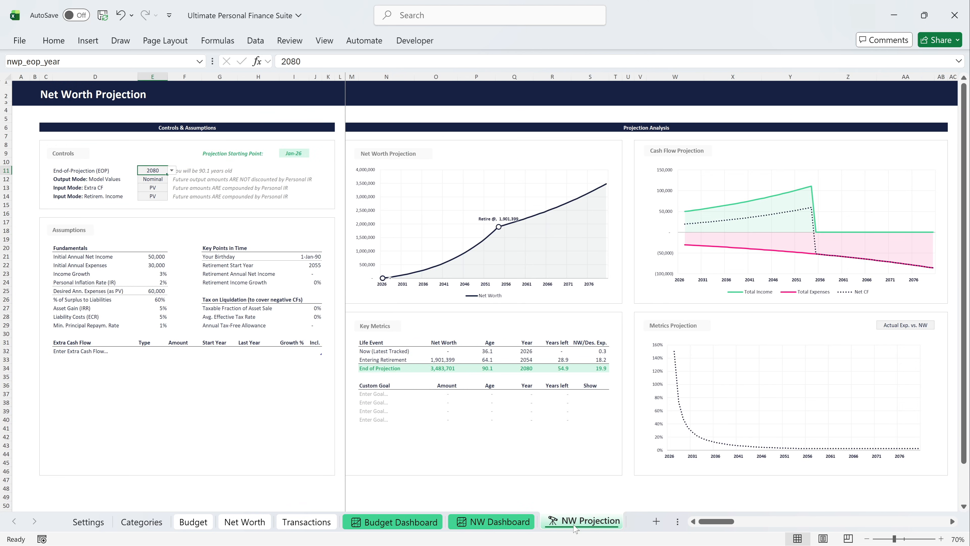
pyautogui.click(206, 529)
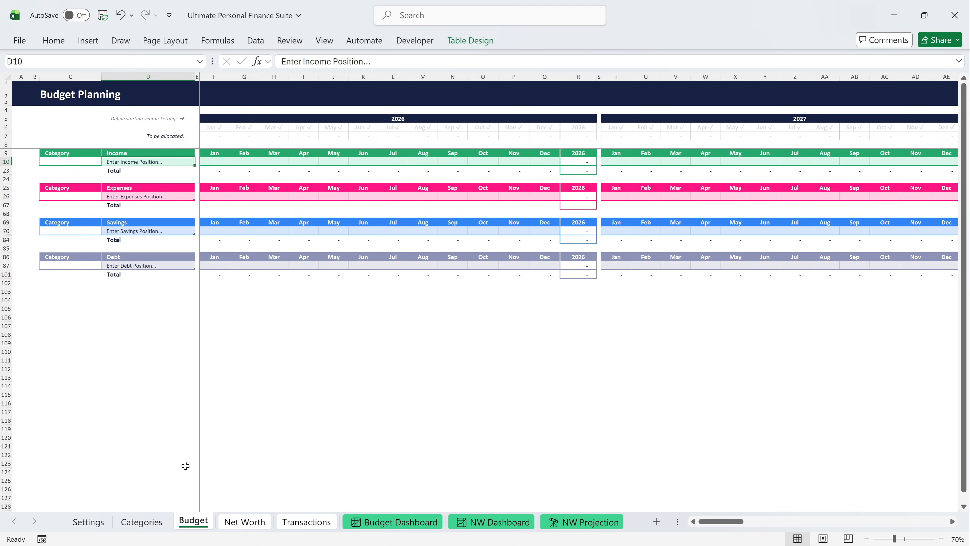
# Unhide the hidden income rows in the blank budget and enter the positions Employment (Net), Side Hustle (Net) and Dividends (Net).
pyautogui.moveTo(6, 161); pyautogui.dragTo(6, 170)
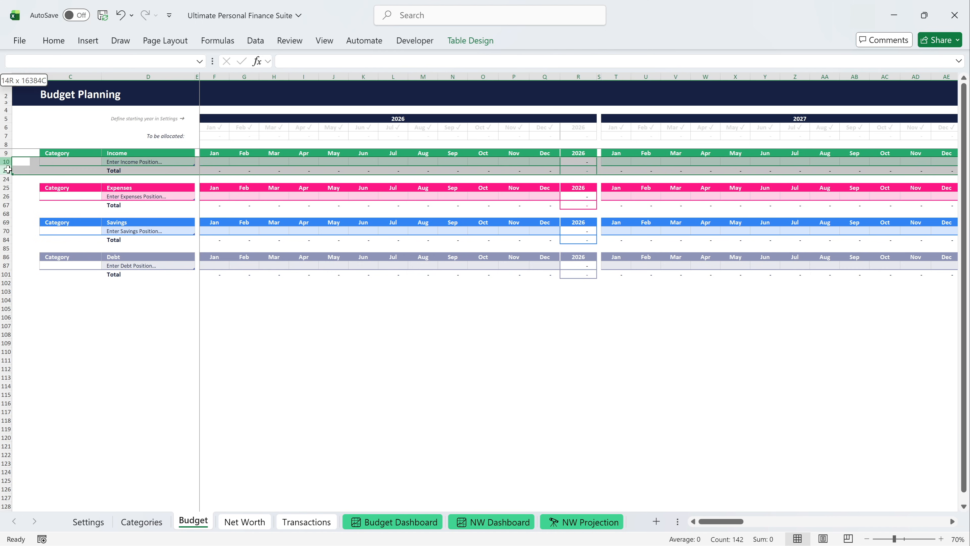
pyautogui.doubleClick(5, 170)
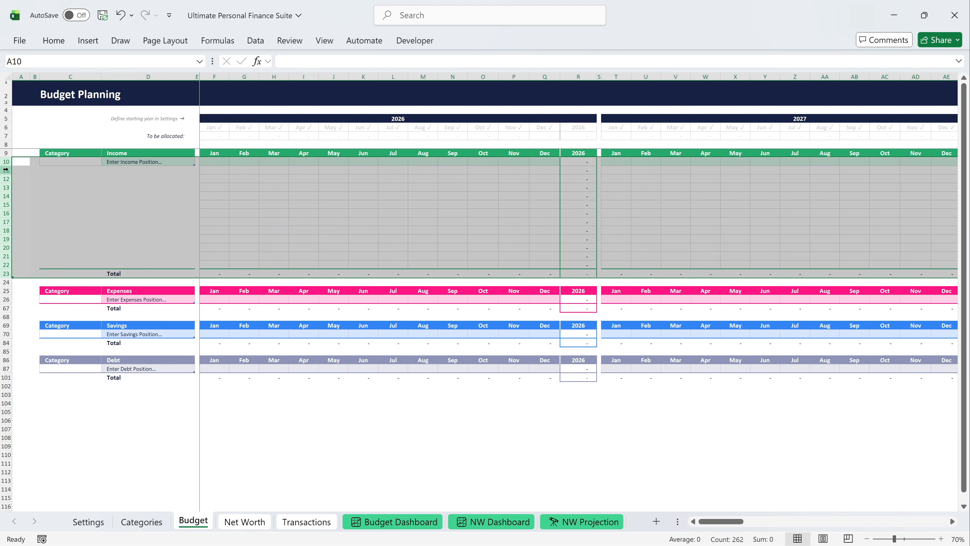
pyautogui.click(129, 164)
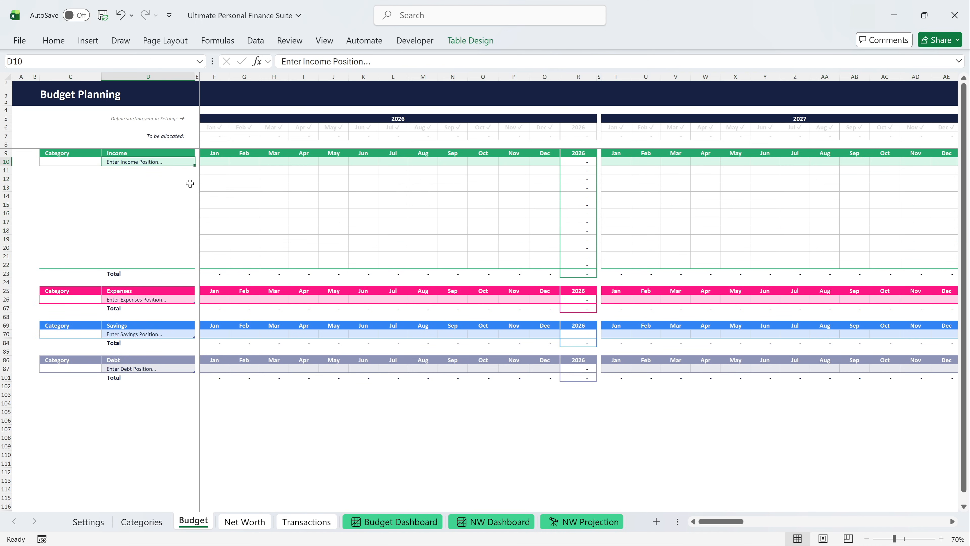
pyautogui.write('Employment (Net)')
pyautogui.press('Return')
pyautogui.write('Side Hustle (Net)')
pyautogui.press('Return')
pyautogui.write('Dividends (Net')
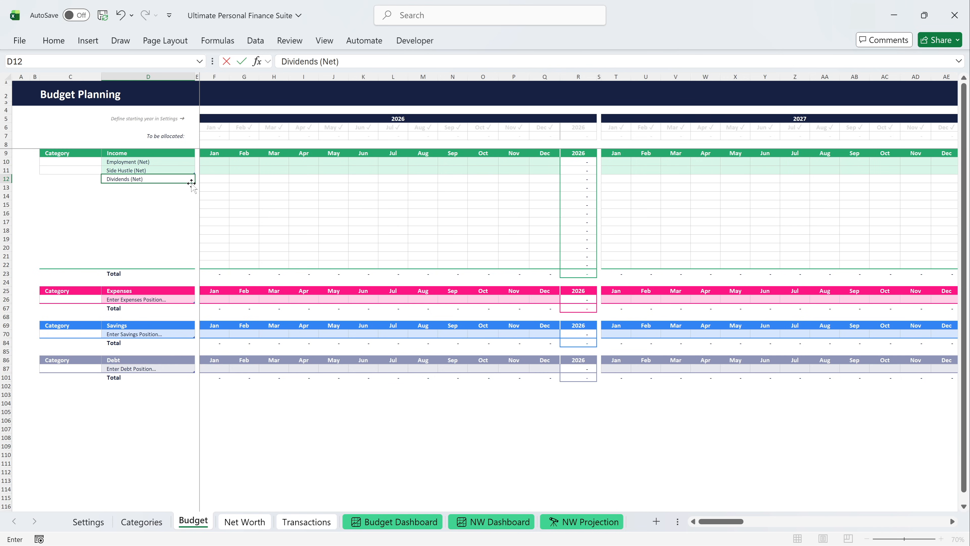
pyautogui.press('Return')
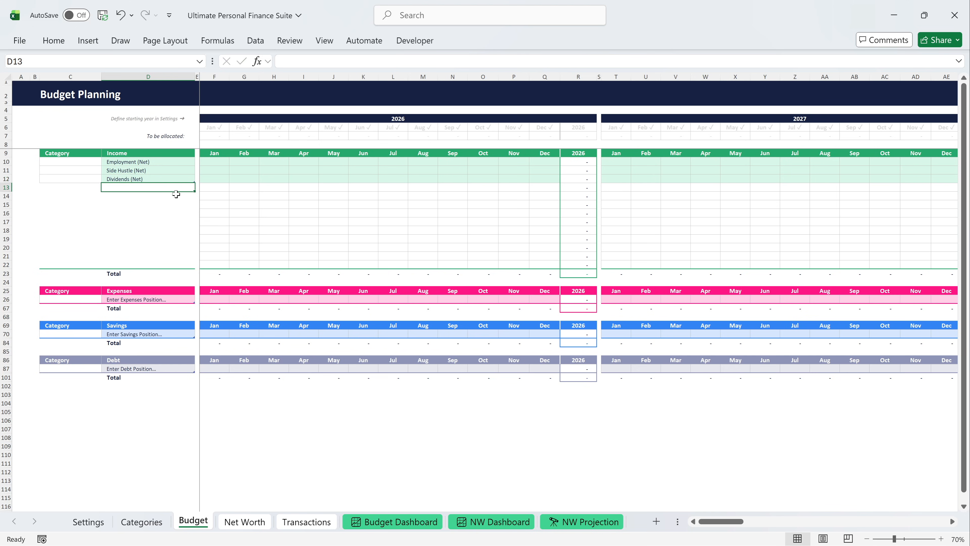
# Hide the empty income rows 13 to 22, and categorise Employment and Side Hustle as Work Income and Dividends as Capital Income.
pyautogui.moveTo(6, 187); pyautogui.dragTo(6, 264)
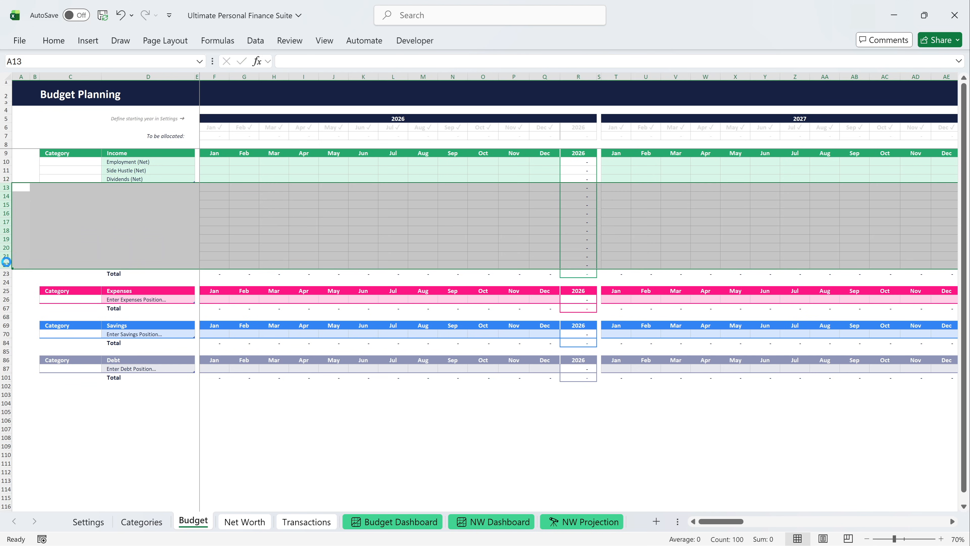
pyautogui.hotkey('ctrl', '9')
pyautogui.click(70, 162)
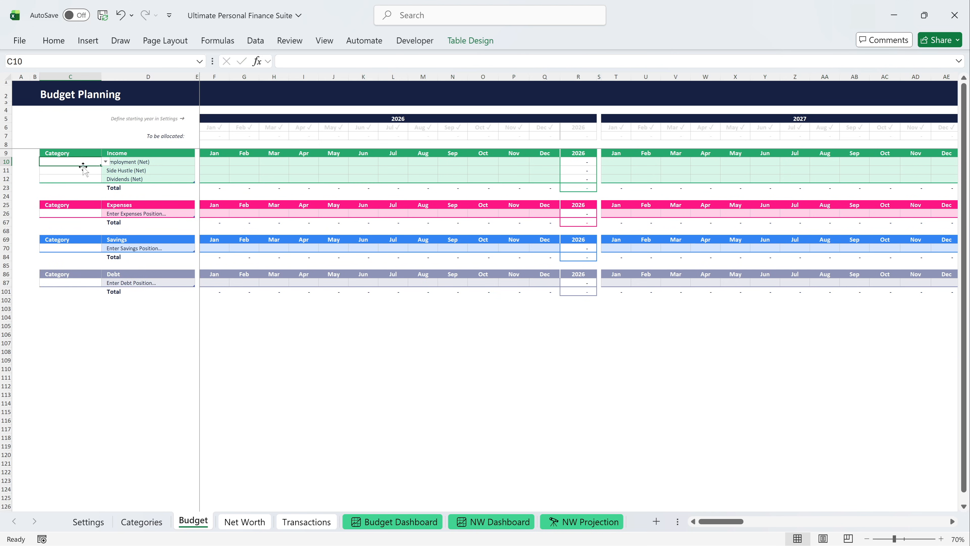
pyautogui.click(105, 162)
pyautogui.click(82, 171)
pyautogui.click(83, 172)
pyautogui.click(105, 170)
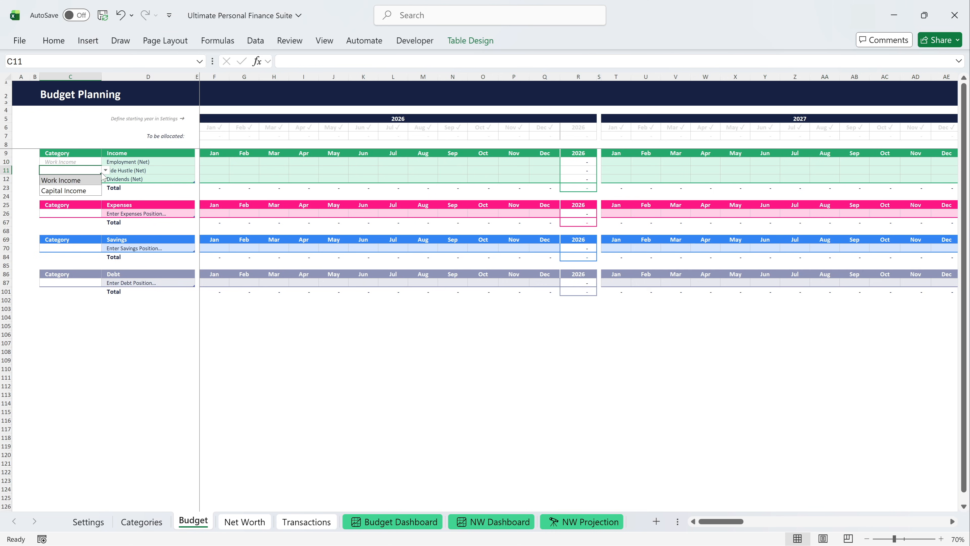
pyautogui.click(88, 179)
pyautogui.click(88, 180)
pyautogui.click(106, 179)
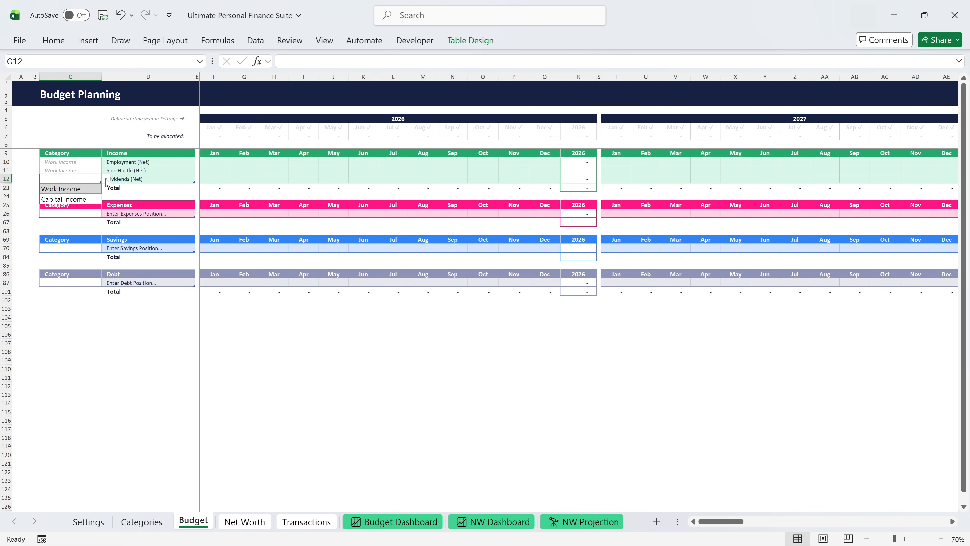
pyautogui.click(86, 196)
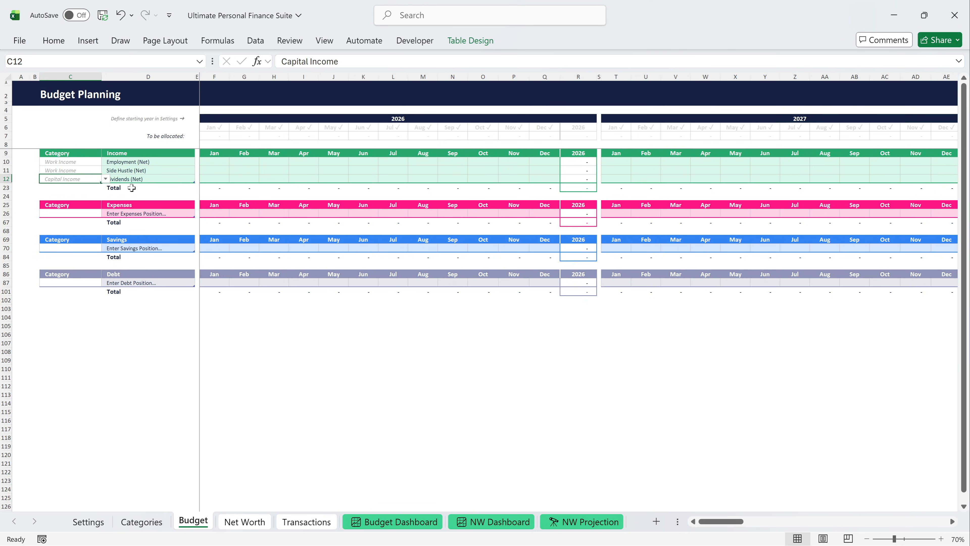
# Enter the January 2026 income amounts: 4,000 for Employment, 1,000 for Side Hustle and 150 for Dividends.
pyautogui.click(208, 162)
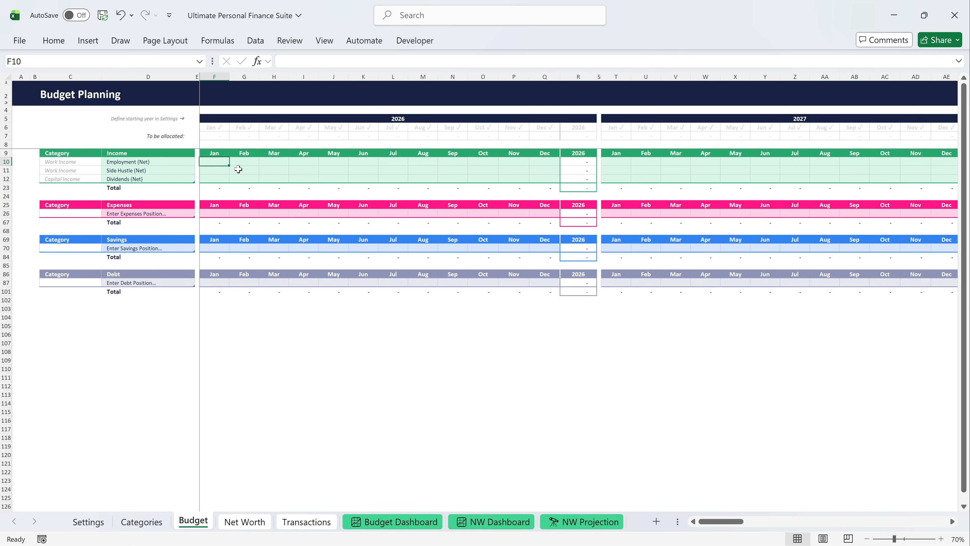
pyautogui.write('4000')
pyautogui.press('Return')
pyautogui.write('1,000')
pyautogui.press('Return')
pyautogui.write('150')
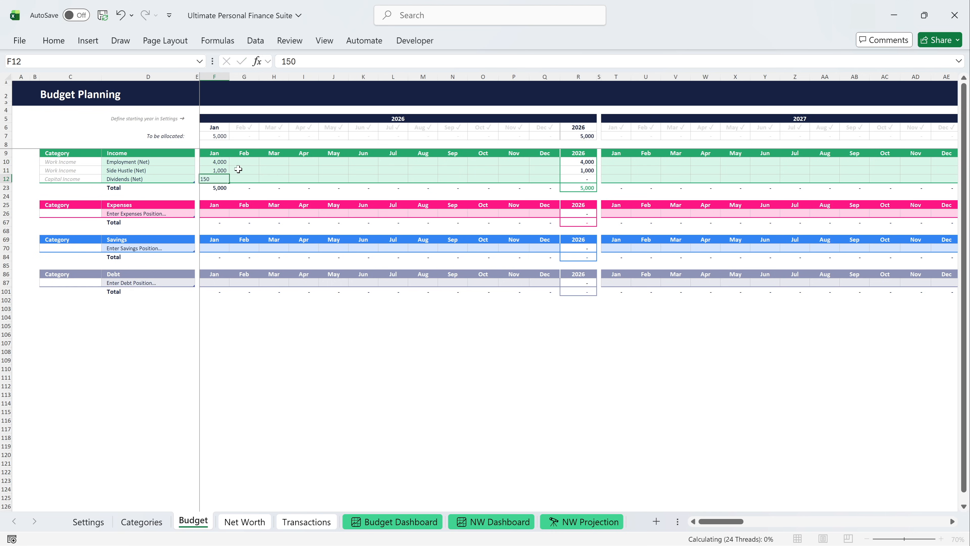
pyautogui.press('Return')
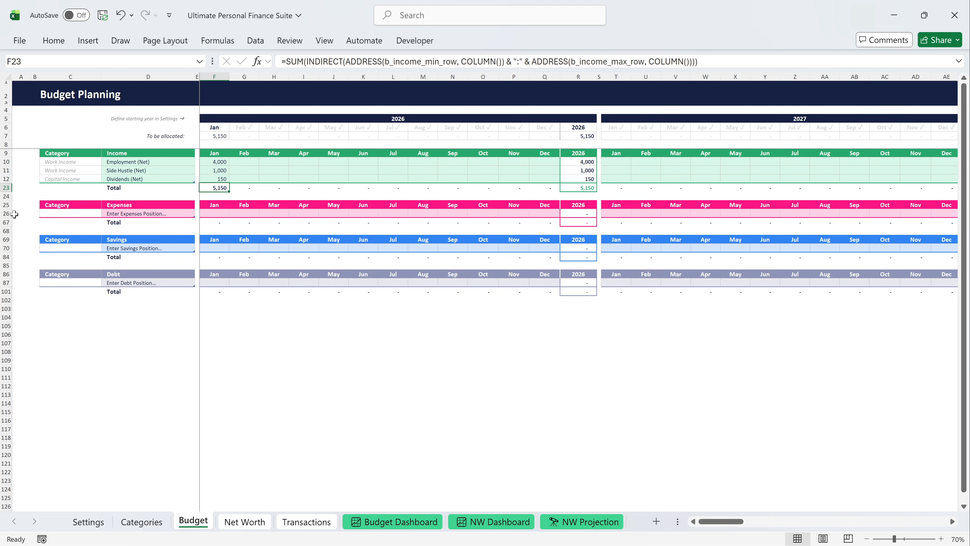
# Unhide the hidden expense rows and enter the positions Rent, Internet, Utilities and Groceries, continuing through Trips & Vacation.
pyautogui.moveTo(6, 214); pyautogui.dragTo(6, 221)
pyautogui.doubleClick(6, 218)
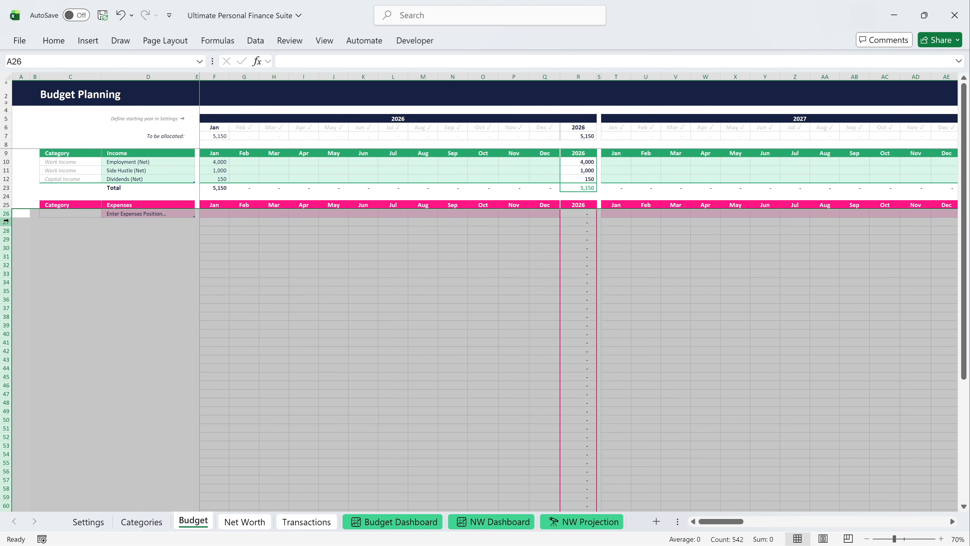
pyautogui.click(117, 215)
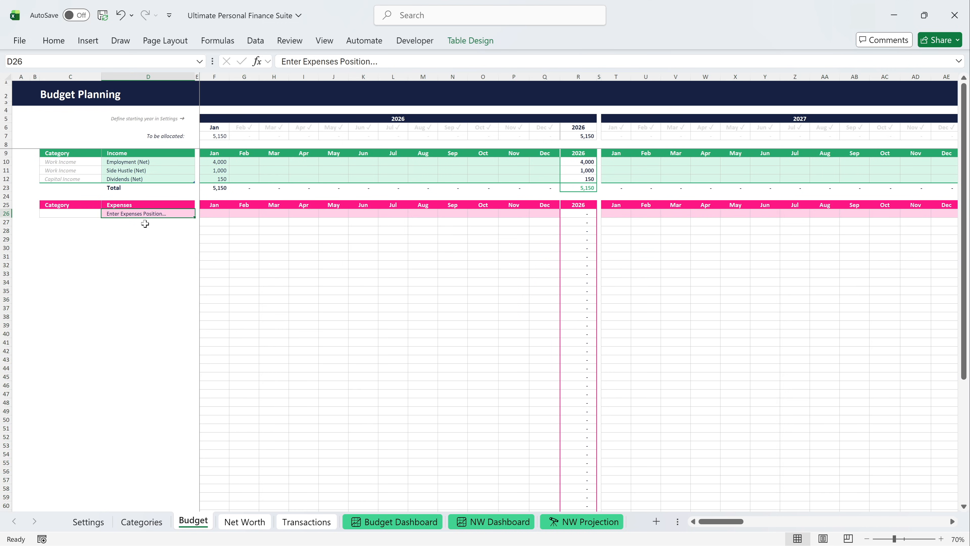
pyautogui.write('Rent')
pyautogui.press('Return')
pyautogui.write('Internet')
pyautogui.press('Return')
pyautogui.write('Utilities')
pyautogui.press('Return')
pyautogui.write('Grocer')
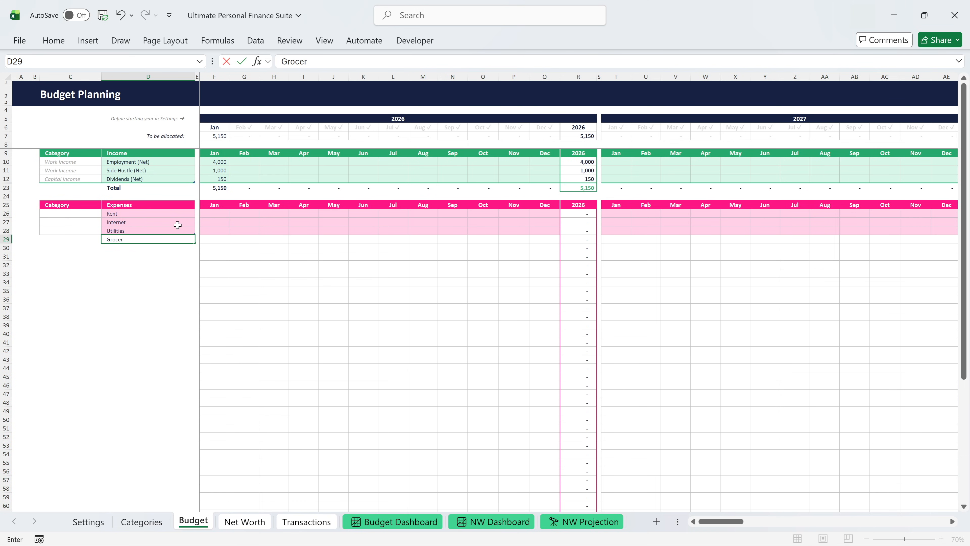
pyautogui.write('ies')
pyautogui.press('Return')
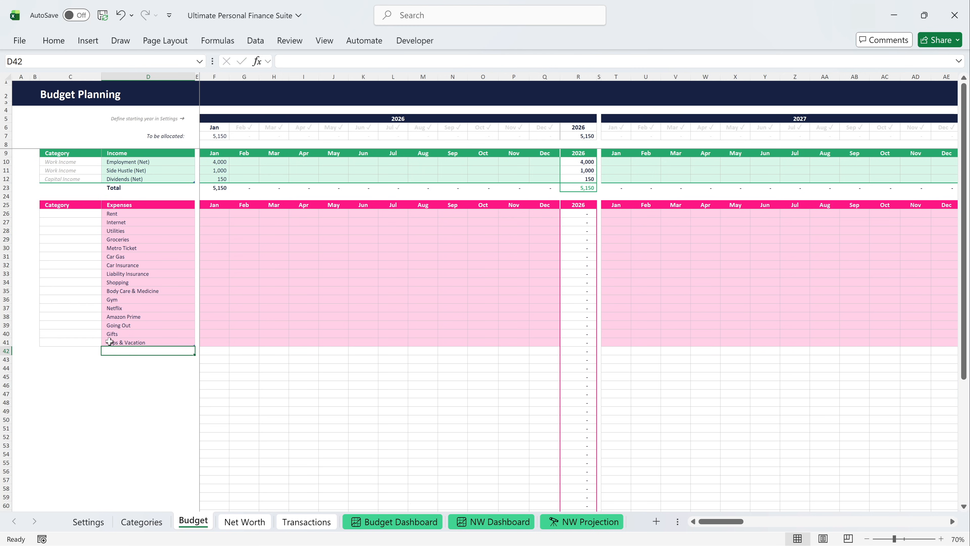
# Hide the empty expense rows below Trips & Vacation, and categorise Rent, Internet and Utilities as Housing.
pyautogui.moveTo(6, 351); pyautogui.dragTo(6, 482)
pyautogui.hotkey('ctrl', '9')
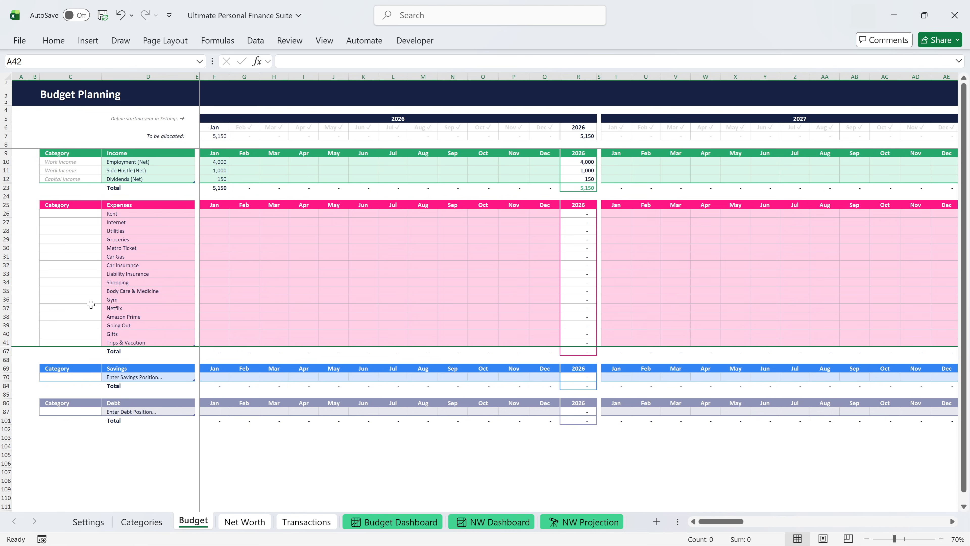
pyautogui.click(77, 213)
pyautogui.click(105, 214)
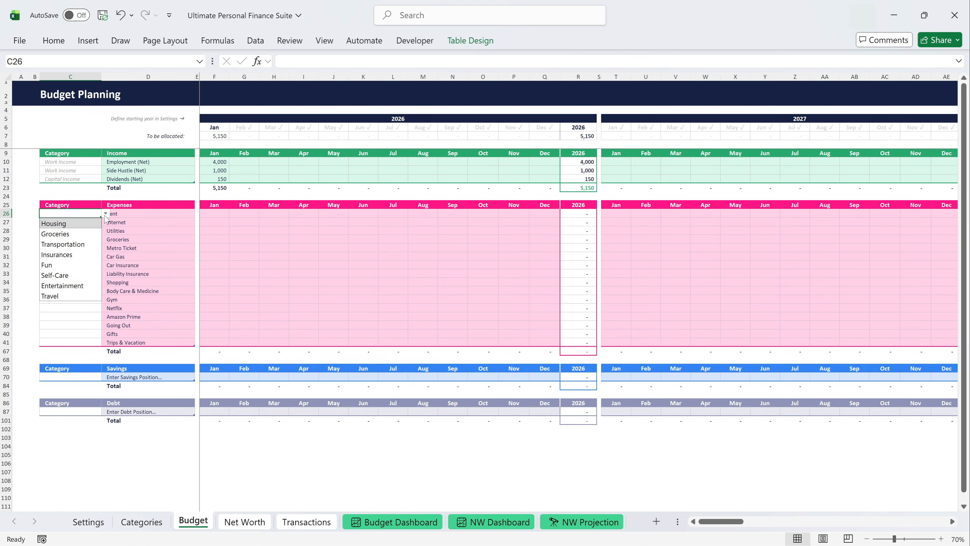
pyautogui.click(82, 223)
pyautogui.click(82, 222)
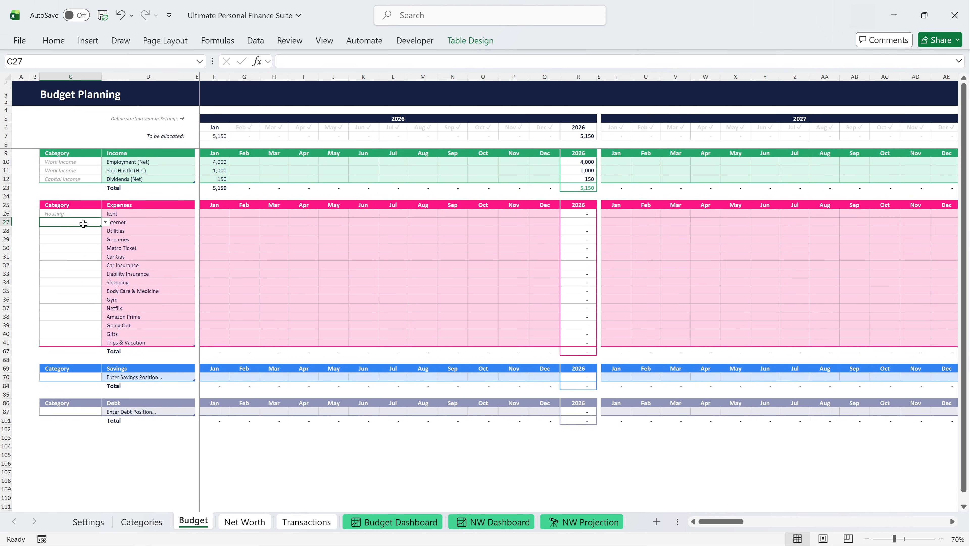
pyautogui.click(105, 221)
pyautogui.click(82, 232)
pyautogui.click(79, 232)
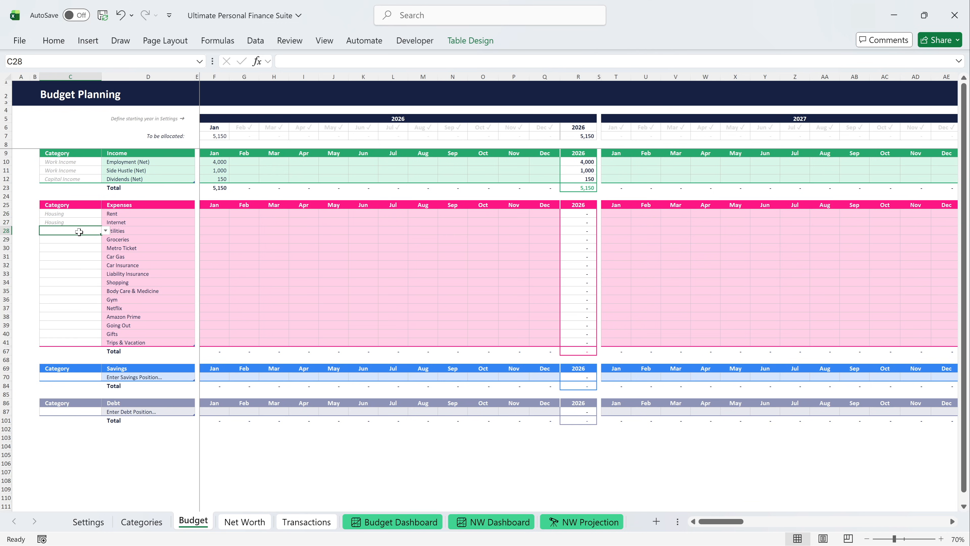
pyautogui.click(105, 230)
pyautogui.click(79, 239)
# Categorise Groceries as Groceries, Metro Ticket and Car Gas as Transportation, and the remaining expenses down to Trips & Vacation by their matching type.
pyautogui.click(79, 239)
pyautogui.click(105, 239)
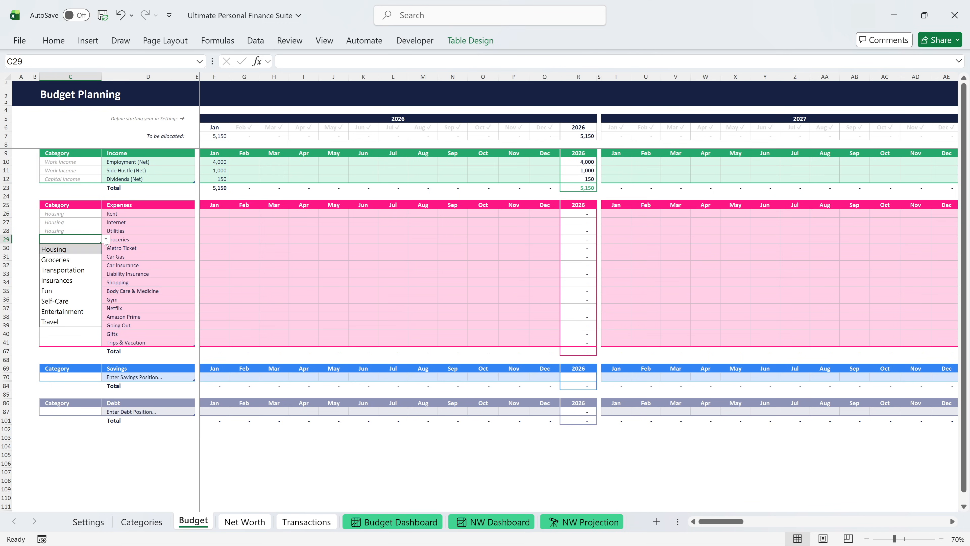
pyautogui.click(81, 257)
pyautogui.click(79, 248)
pyautogui.click(105, 247)
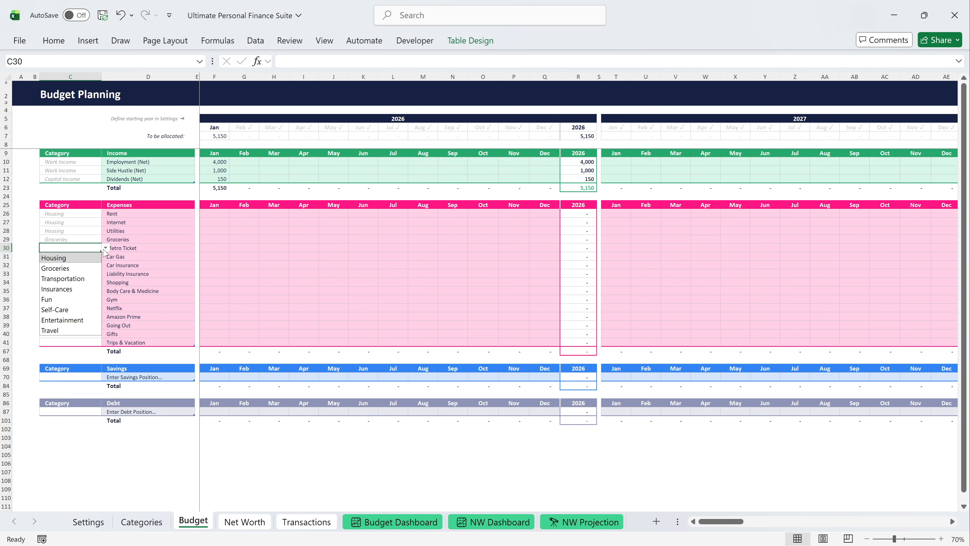
pyautogui.click(80, 280)
pyautogui.click(81, 256)
pyautogui.click(105, 257)
pyautogui.click(80, 282)
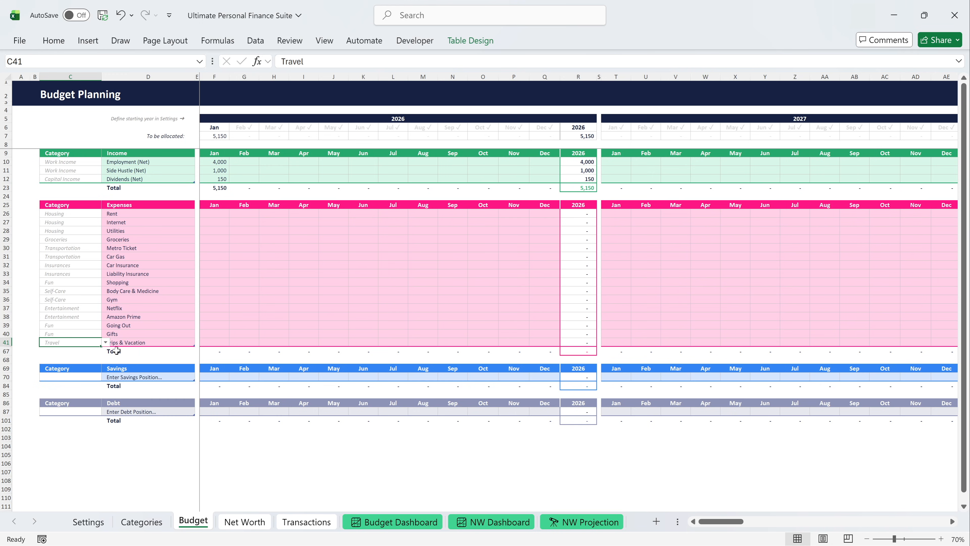
# Enter January expenses: Rent 1,200, Internet 20, Utilities 280, Groceries 350, Metro 200, Car Gas 100, Shopping 200, Body Care 200, Gym 50, Netflix 10, Going Out 290.
pyautogui.click(207, 215)
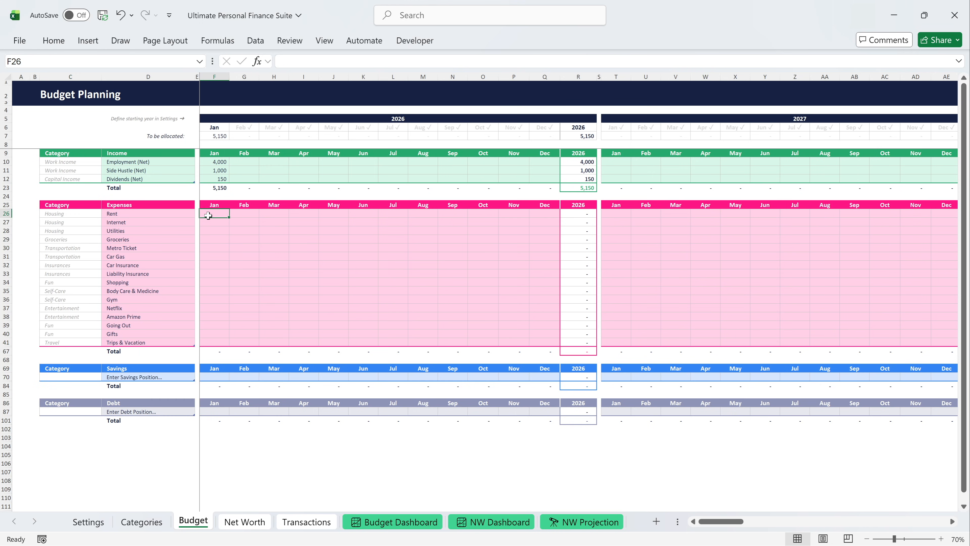
pyautogui.write('1,200')
pyautogui.press('Return')
pyautogui.write('20')
pyautogui.press('Return')
pyautogui.write('280')
pyautogui.press('Return')
pyautogui.write('350')
pyautogui.press('Return')
pyautogui.write('200')
pyautogui.press('Return')
pyautogui.write('100')
pyautogui.press('Return')
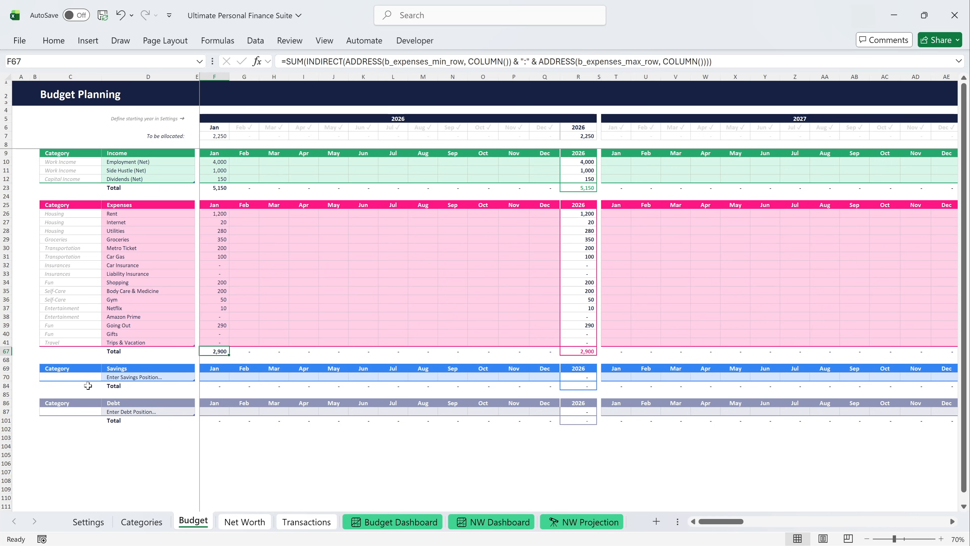
# In the Net Worth sheet, unhide the hidden asset rows and enter the assets Bank Account, Cash on Hand and Emergency Fund HYSA.
pyautogui.click(239, 522)
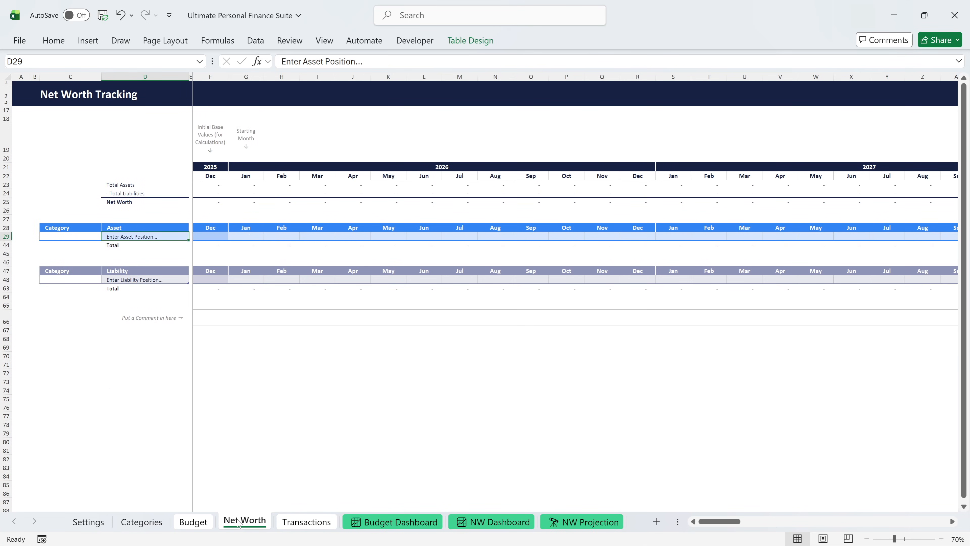
pyautogui.moveTo(5, 236); pyautogui.dragTo(4, 244)
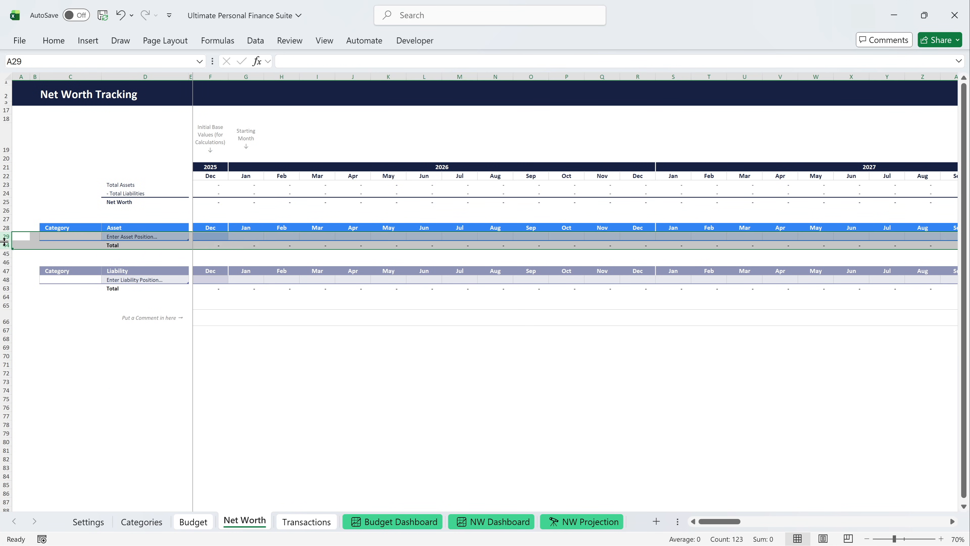
pyautogui.doubleClick(4, 241)
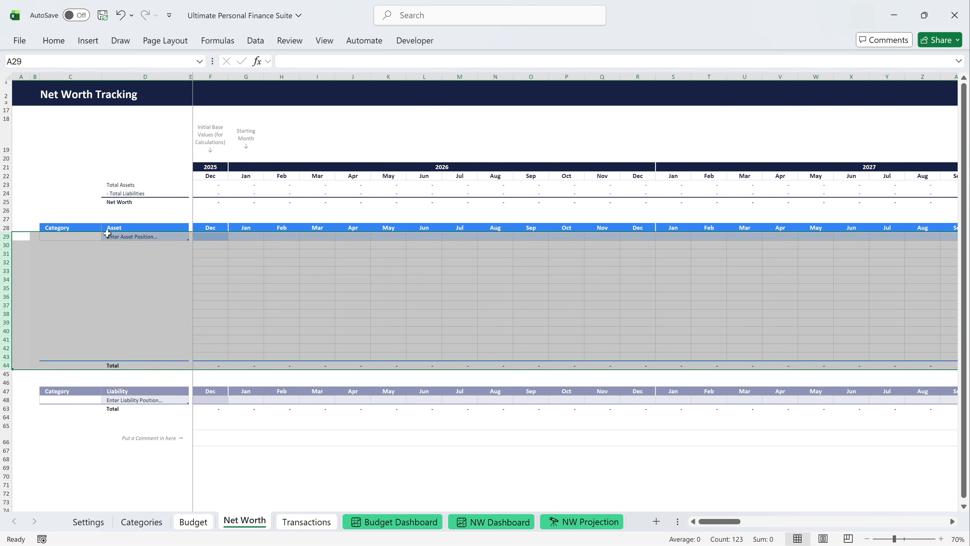
pyautogui.click(107, 234)
pyautogui.write('Bank Account')
pyautogui.press('Return')
pyautogui.write('Cash on Hand')
pyautogui.press('Return')
pyautogui.write('Emerge')
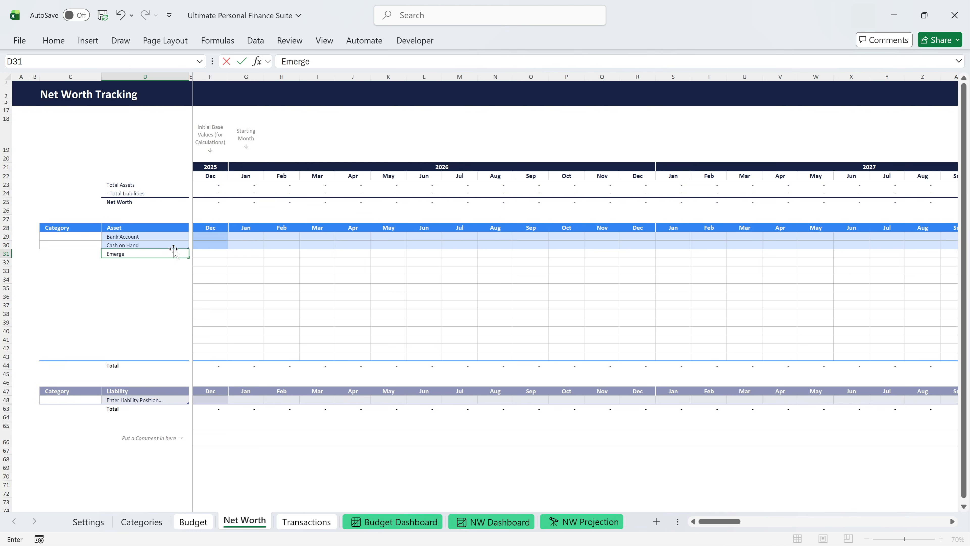
pyautogui.write('ncy Fund HYSA')
pyautogui.press('Return')
# Add the assets Savings Account, Brokerage Account 1 and Brokerage Account 2 below Emergency Fund HYSA.
pyautogui.write('Savings Account')
pyautogui.press('Return')
pyautogui.write('Brokerage Account 1')
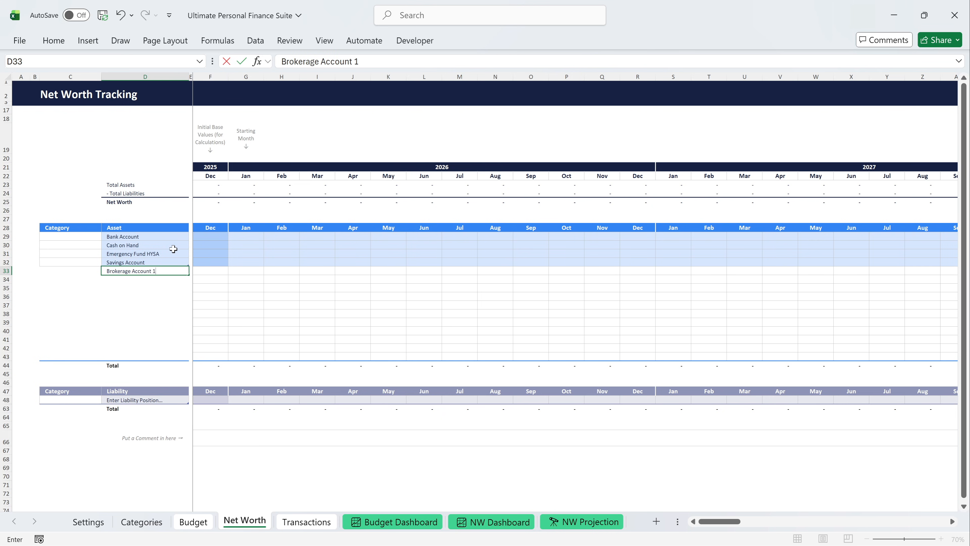
pyautogui.press('Return')
pyautogui.write('B')
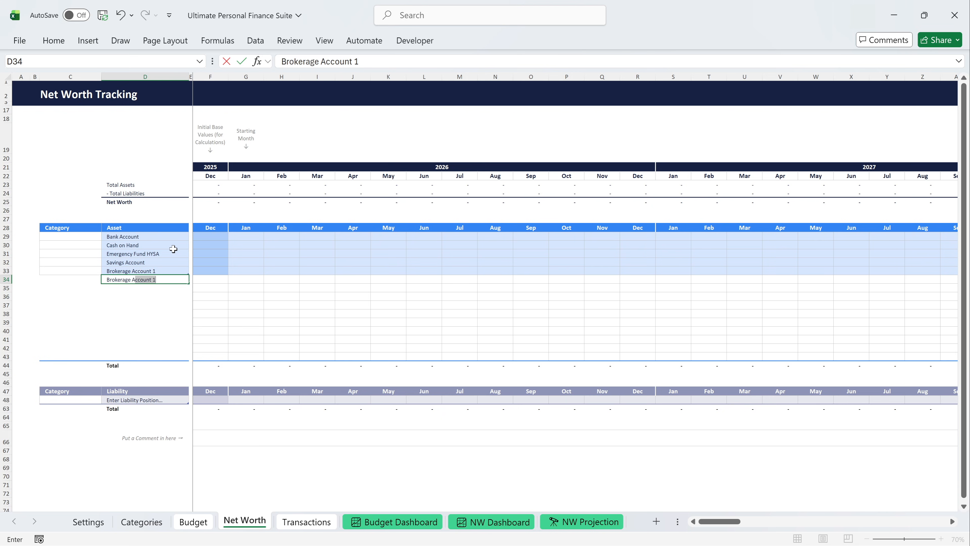
pyautogui.write('rokerage Account 2')
pyautogui.press('Return')
# Add the assets 401k, Roth IRA, Watch Collection and Car, and hide the empty asset rows below Car.
pyautogui.write('401k')
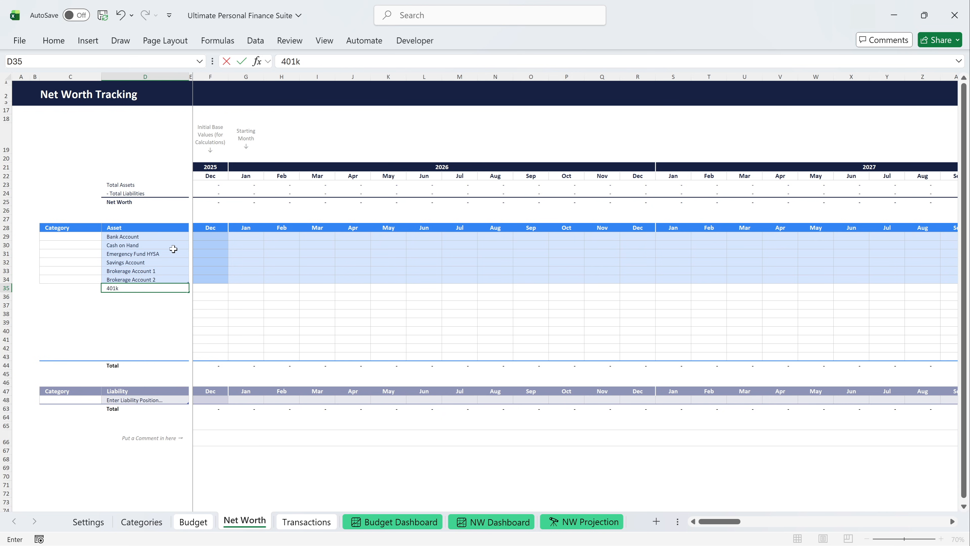
pyautogui.press('Return')
pyautogui.write('Roth IRA')
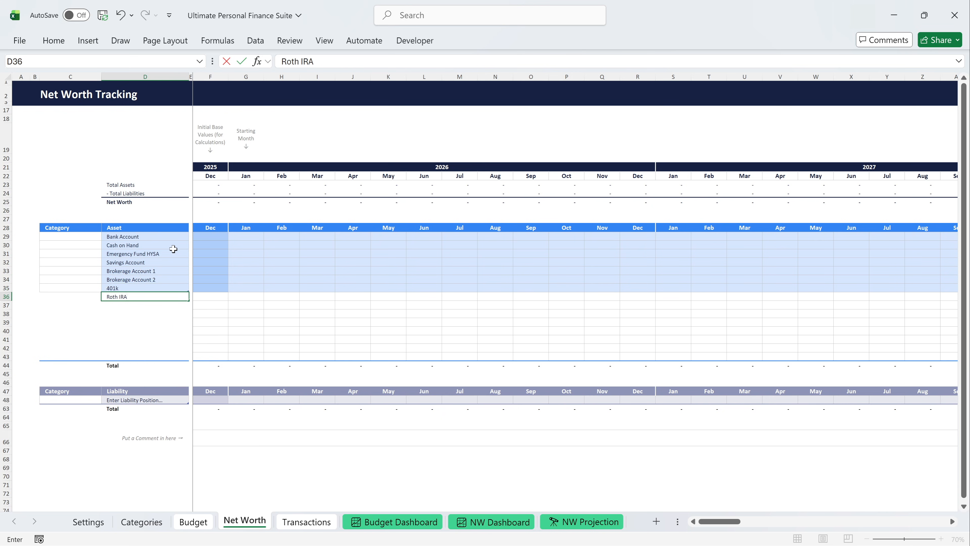
pyautogui.press('Return')
pyautogui.write('Watch Collection')
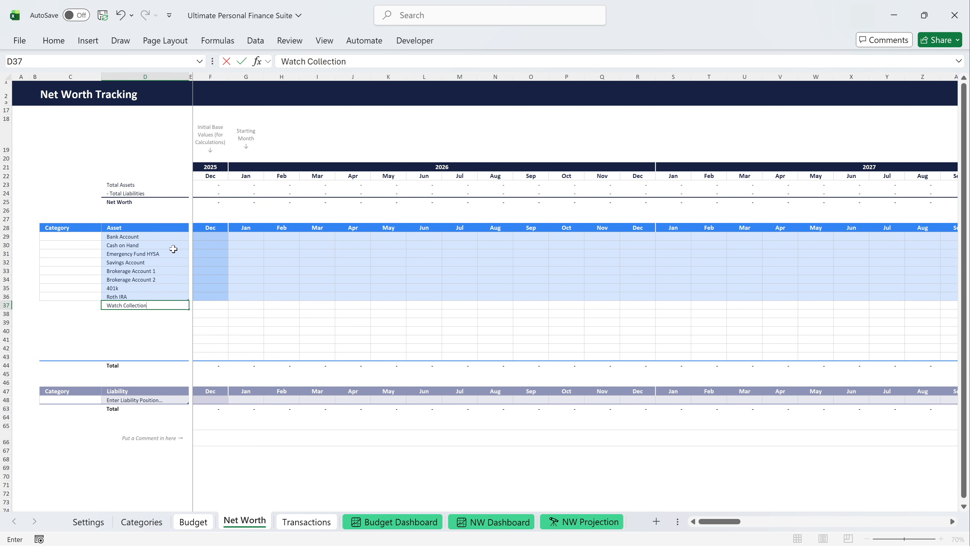
pyautogui.press('Return')
pyautogui.write('Car')
pyautogui.press('Return')
pyautogui.moveTo(6, 322); pyautogui.dragTo(7, 354)
pyautogui.hotkey('ctrl', '9')
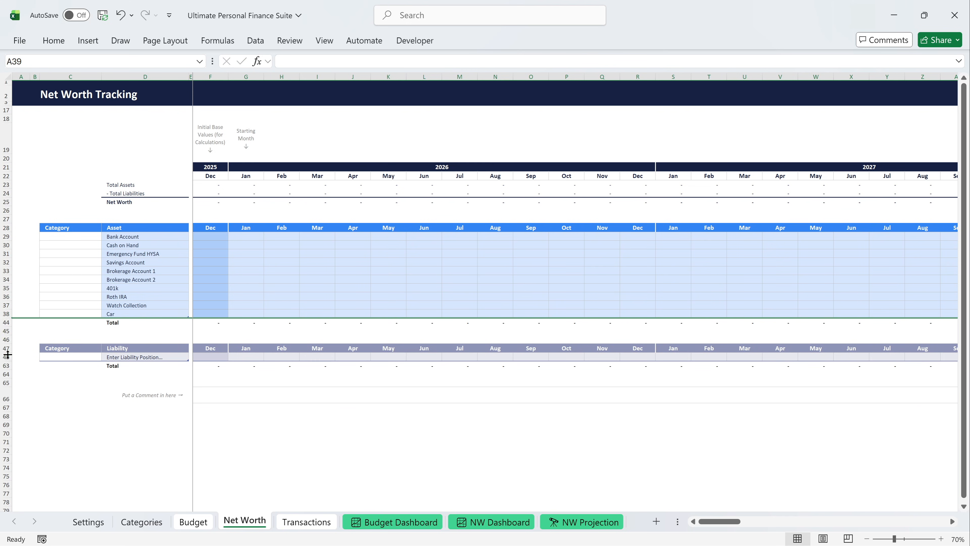
# Categorise the assets Bank Account and Cash on Hand as Cash Available.
pyautogui.click(73, 236)
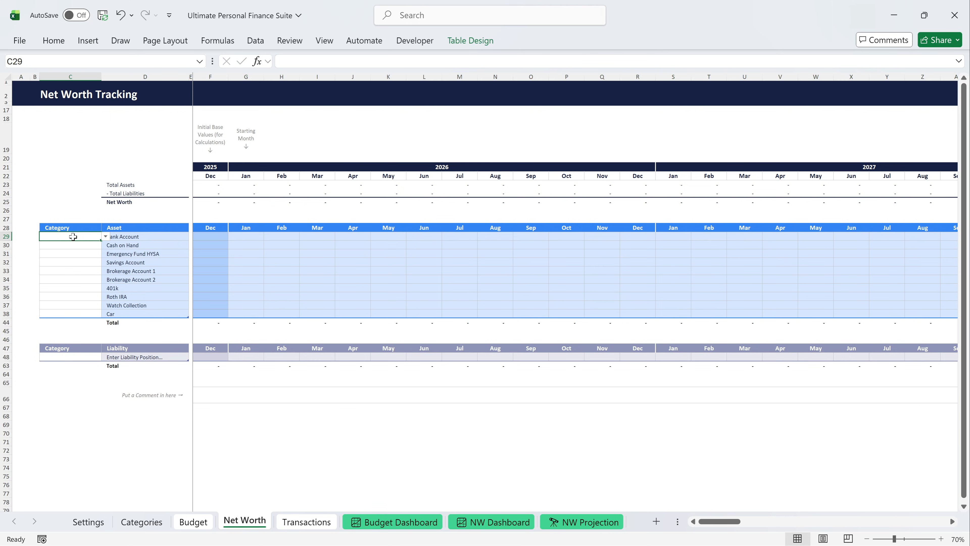
pyautogui.click(105, 236)
pyautogui.click(84, 245)
pyautogui.click(84, 245)
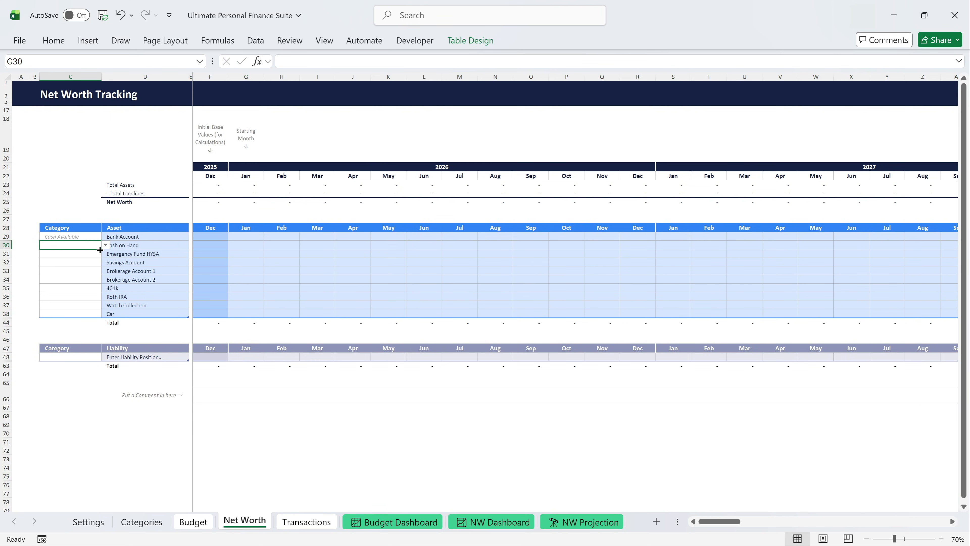
pyautogui.click(105, 245)
pyautogui.click(86, 251)
# Categorise the assets Emergency Fund HYSA and Savings Account as Cash Savings.
pyautogui.click(87, 252)
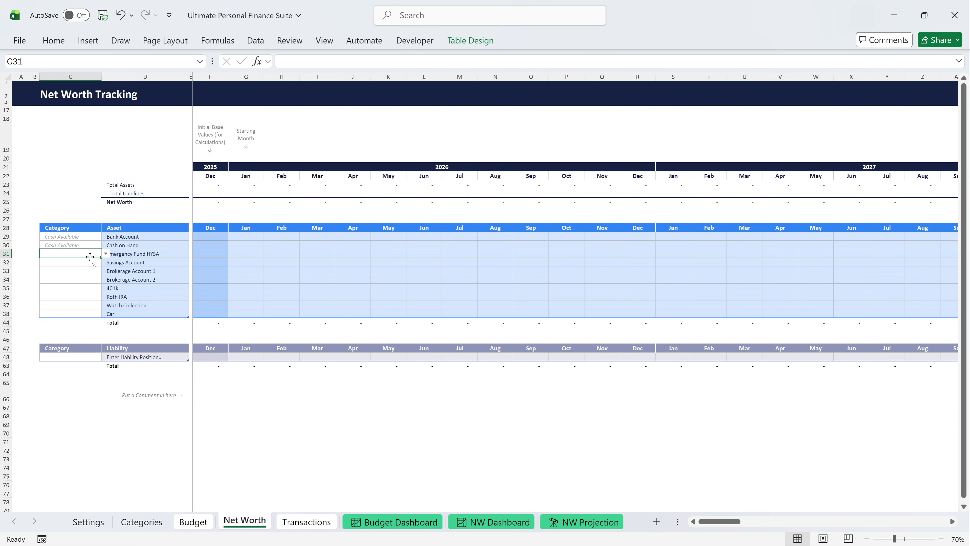
pyautogui.click(105, 254)
pyautogui.click(92, 274)
pyautogui.click(90, 264)
pyautogui.click(106, 262)
pyautogui.click(89, 282)
# Categorise the assets Brokerage Account 1 and Brokerage Account 2 as Equities.
pyautogui.click(86, 270)
pyautogui.click(105, 270)
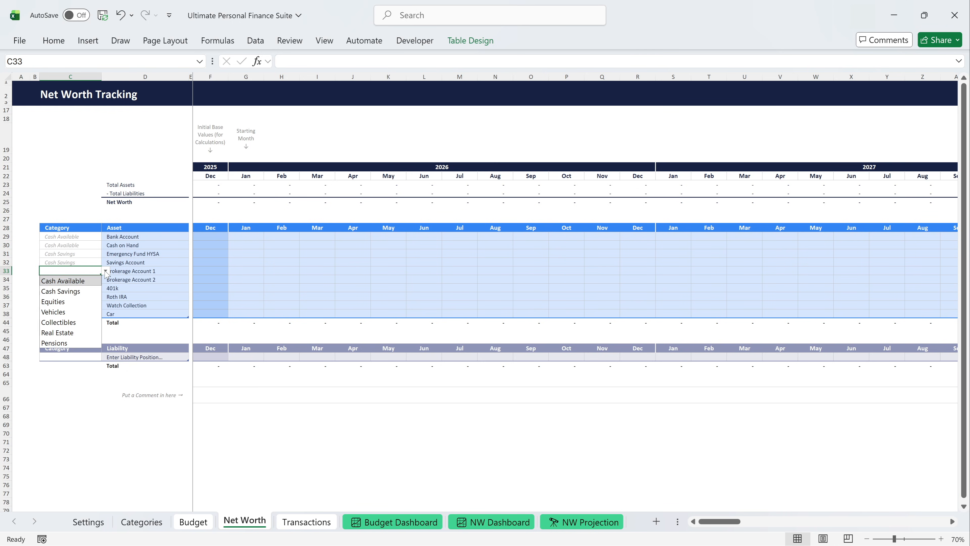
pyautogui.click(84, 302)
pyautogui.click(79, 279)
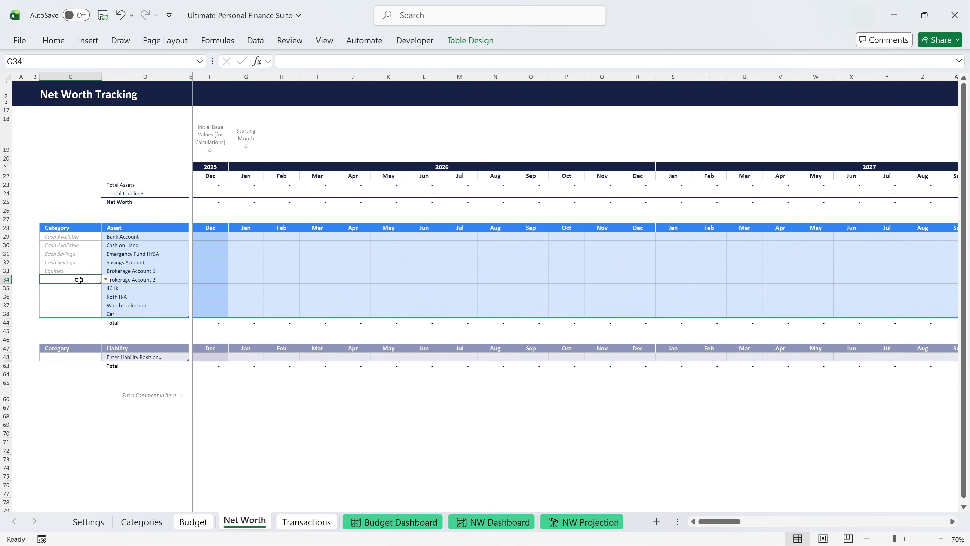
pyautogui.click(106, 280)
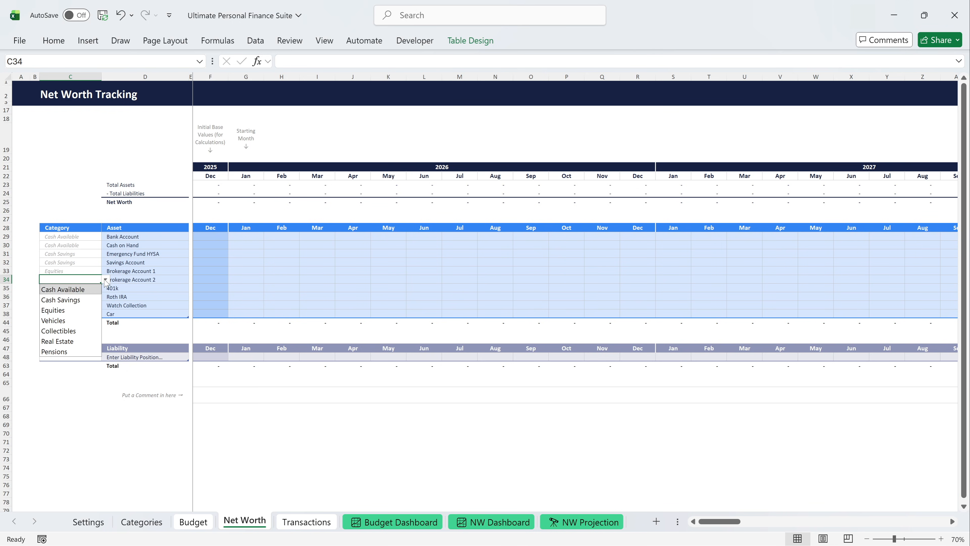
pyautogui.click(81, 310)
# Categorise the assets 401k and Roth IRA as Pensions.
pyautogui.click(82, 293)
pyautogui.click(105, 287)
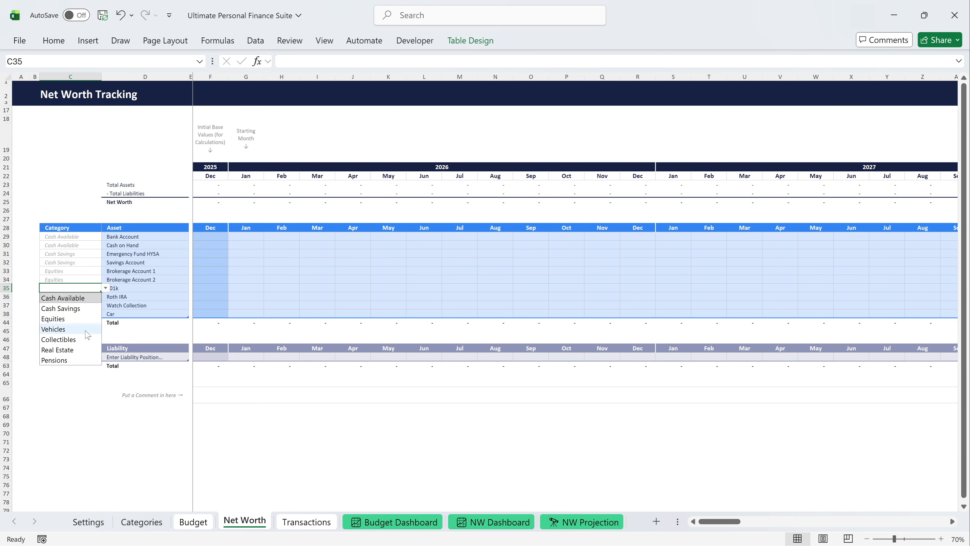
pyautogui.click(81, 360)
pyautogui.click(78, 299)
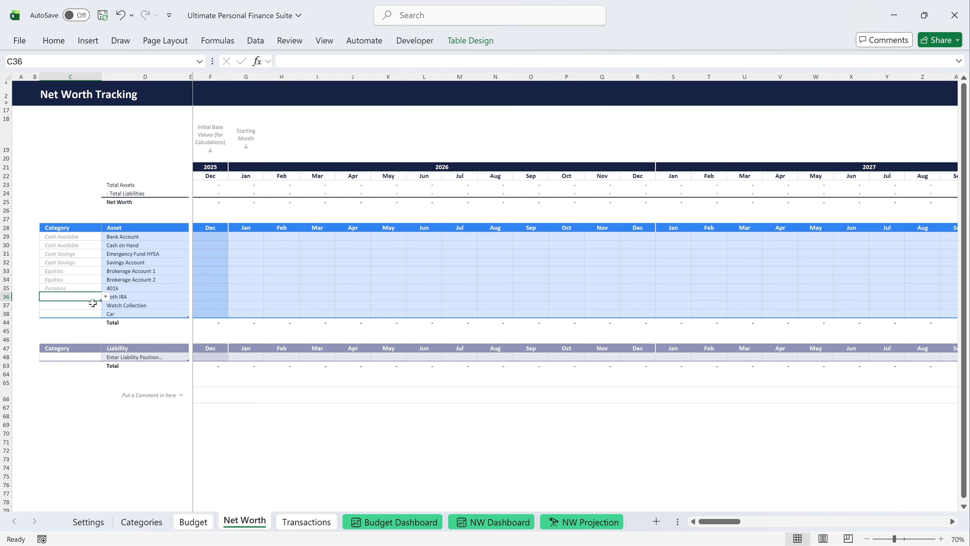
pyautogui.click(105, 296)
pyautogui.click(77, 368)
# Categorise the asset Watch Collection as Collectibles and the asset Car as Vehicles.
pyautogui.click(72, 306)
pyautogui.click(105, 305)
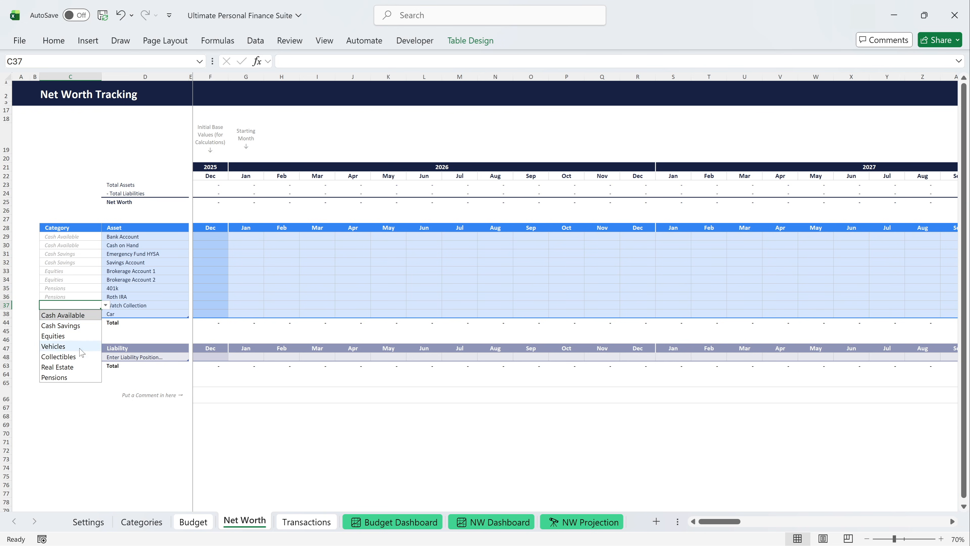
pyautogui.click(69, 356)
pyautogui.click(73, 314)
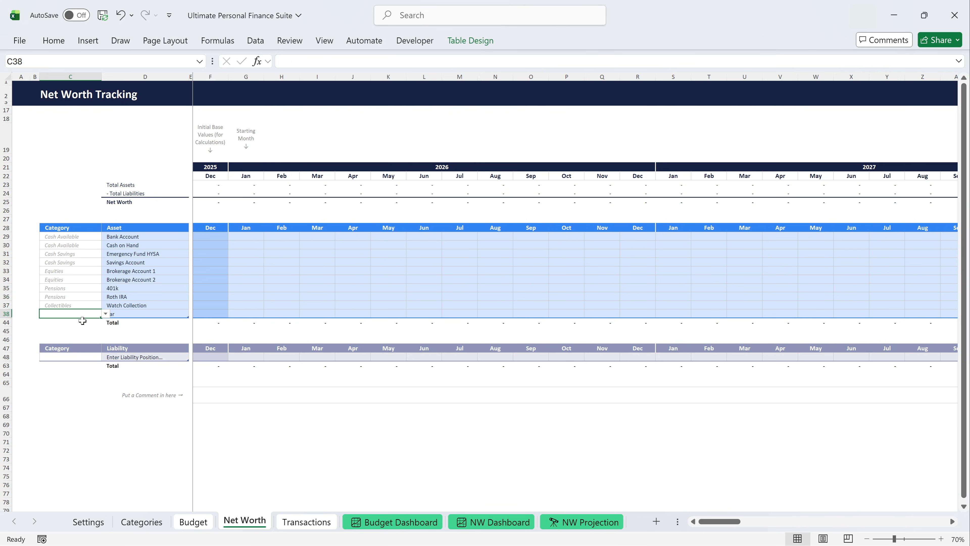
pyautogui.click(106, 314)
pyautogui.click(75, 351)
# Enter December 2025 asset values: Bank Account 3,000, Cash on Hand 200, Emergency Fund HYSA 7,500, Savings Account 3,000.
pyautogui.click(202, 238)
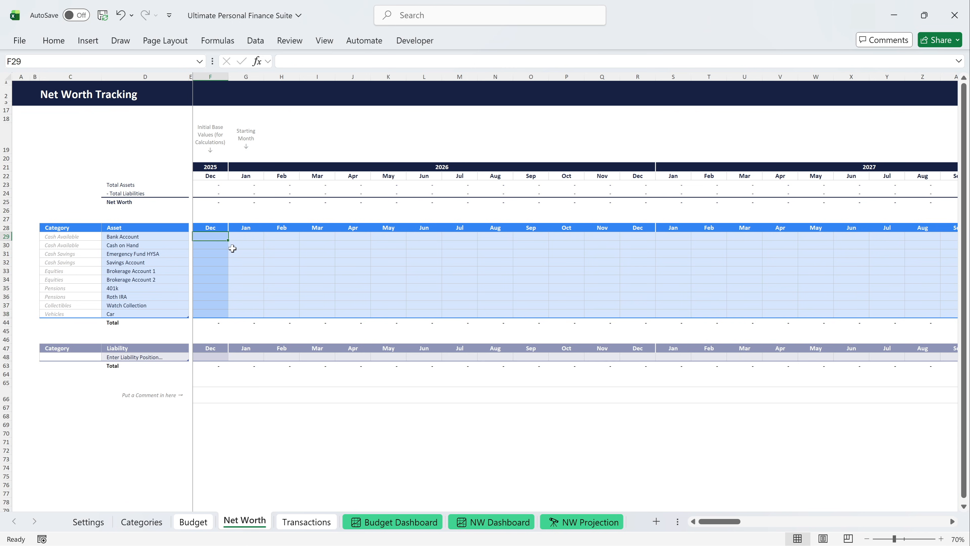
pyautogui.write('3000')
pyautogui.press('Return')
pyautogui.write('200')
pyautogui.press('Return')
pyautogui.write('7,500')
pyautogui.press('Return')
pyautogui.write('3000')
pyautogui.press('Return')
# Enter December 2025 values of 5,000 and 2,000 for Brokerage Accounts 1 and 2, 401k 7,000, Roth IRA 5,000, Watch Collection 6,000, Car 15,000.
pyautogui.write('5,000')
pyautogui.press('Return')
pyautogui.write('2000')
pyautogui.press('Return')
pyautogui.write('7,000')
pyautogui.press('Return')
pyautogui.write('5000')
pyautogui.press('Return')
pyautogui.write('6000')
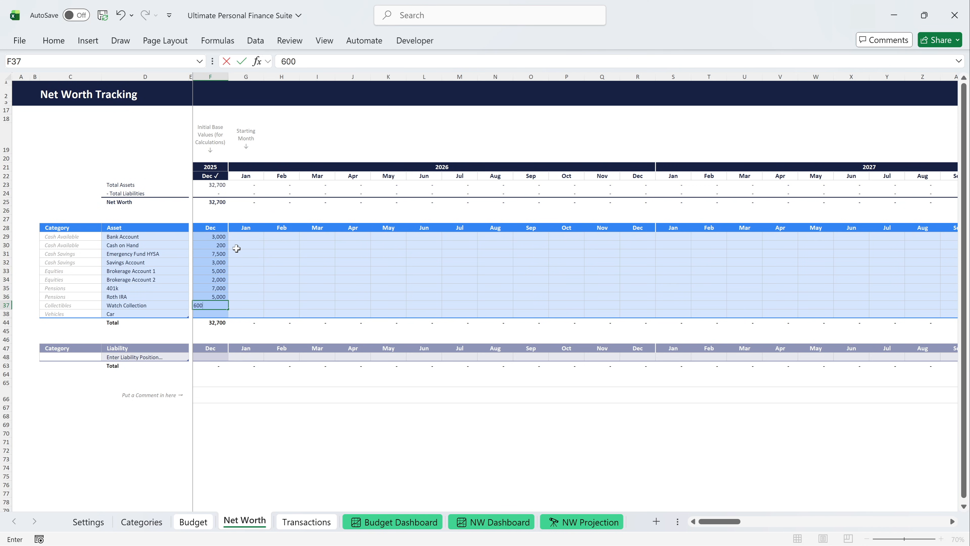
pyautogui.press('Return')
pyautogui.write('15,000')
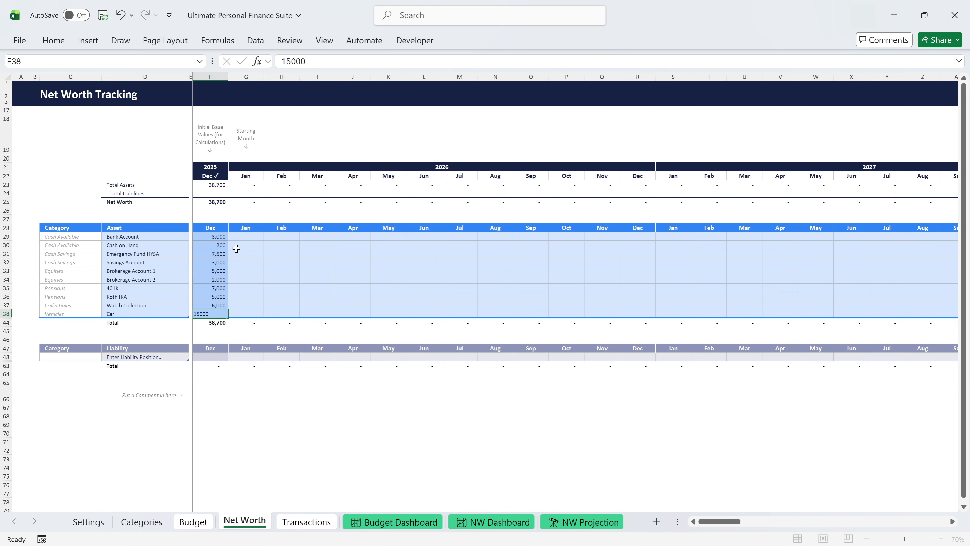
pyautogui.press('Return')
# Unhide the hidden liability rows and enter the liabilities Credit Card 1 and Credit Card 2.
pyautogui.moveTo(6, 357); pyautogui.dragTo(6, 366)
pyautogui.doubleClick(5, 362)
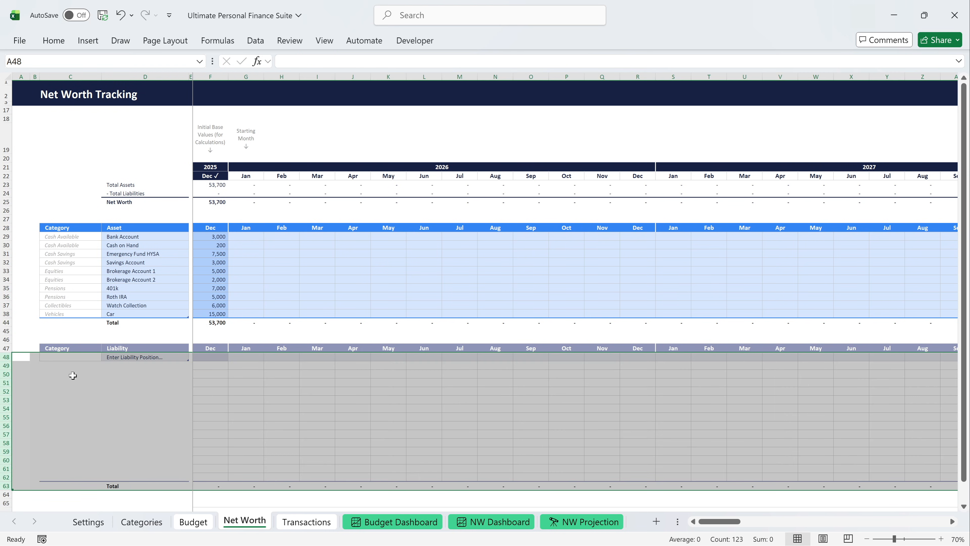
pyautogui.click(114, 358)
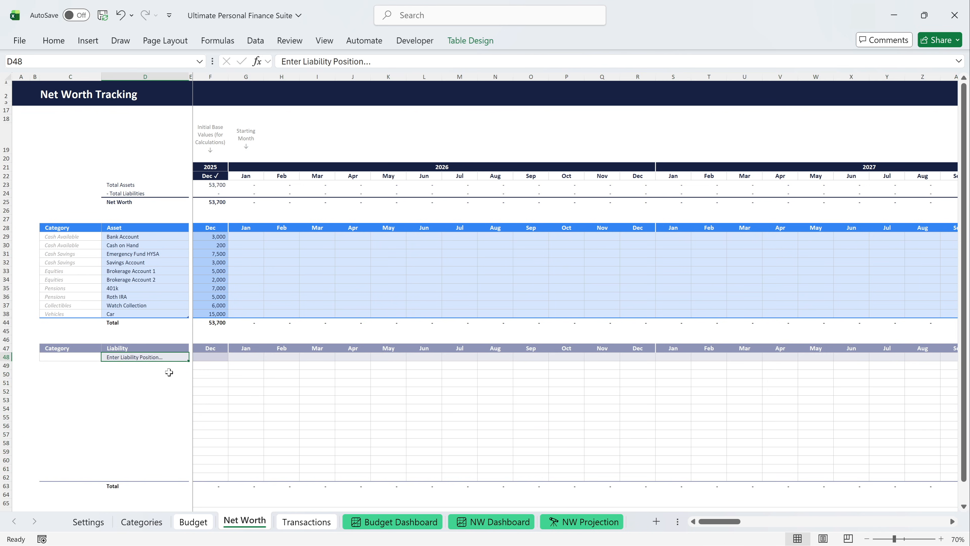
pyautogui.write('Credit Card 1')
pyautogui.press('Return')
pyautogui.write('Car')
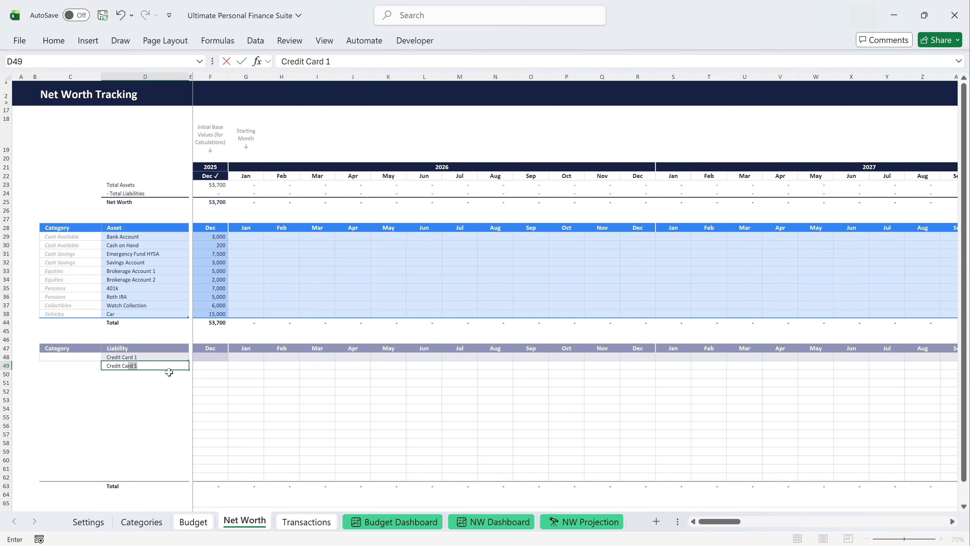
# Add the liabilities Undergraduate Loan, Family Loan and Car Loan, and hide the empty liability rows below Car Loan.
pyautogui.write('Undergraduate Loan')
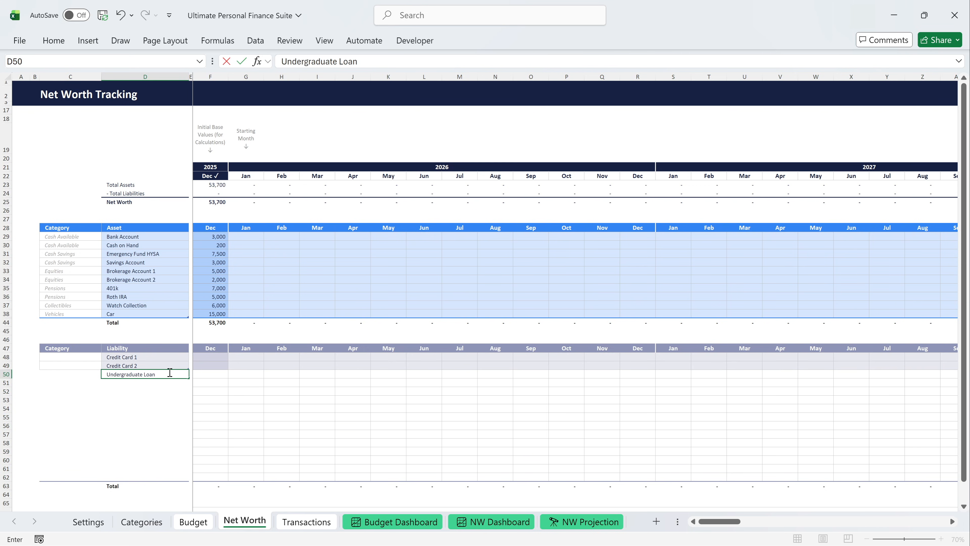
pyautogui.press('Return')
pyautogui.write('Family Loan')
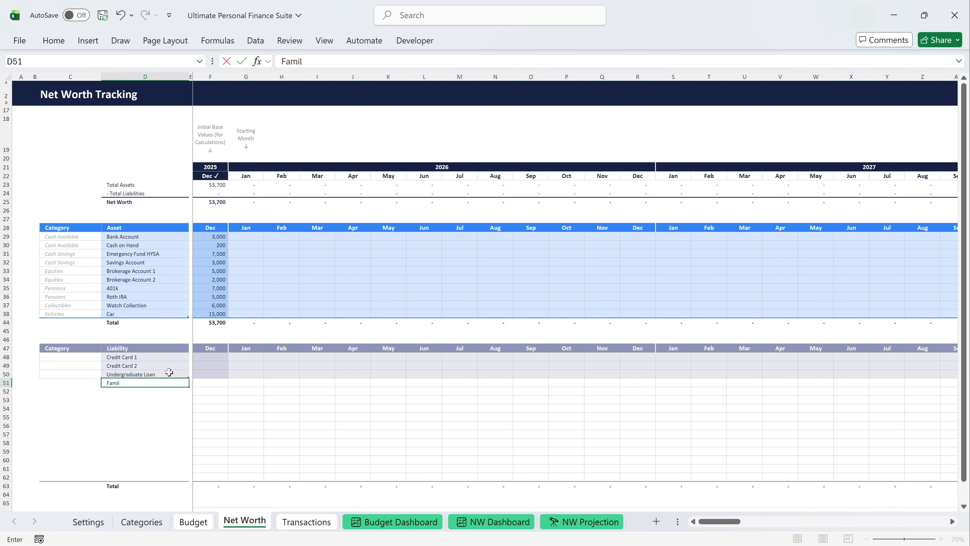
pyautogui.press('Return')
pyautogui.write('Car Loan')
pyautogui.press('Return')
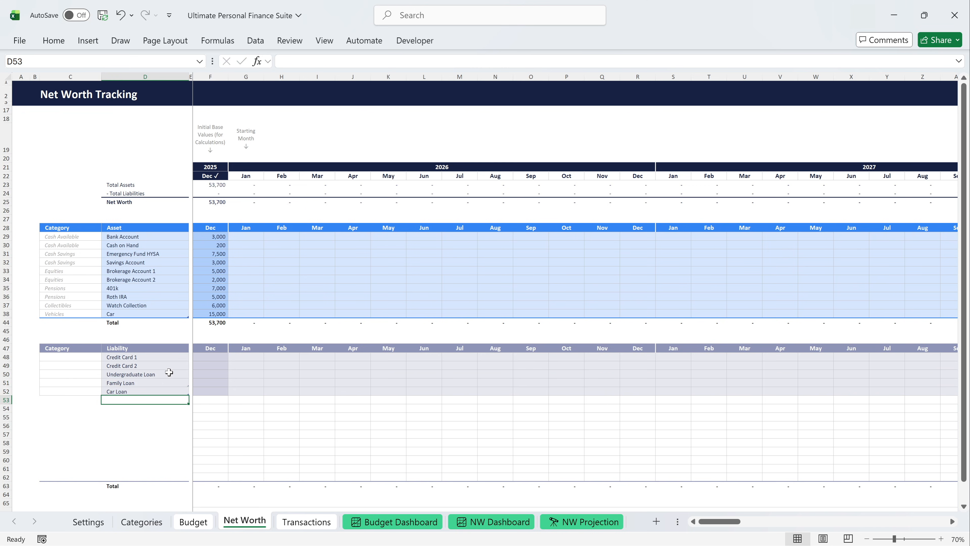
pyautogui.moveTo(6, 399); pyautogui.dragTo(6, 477)
pyautogui.hotkey('ctrl', '-')
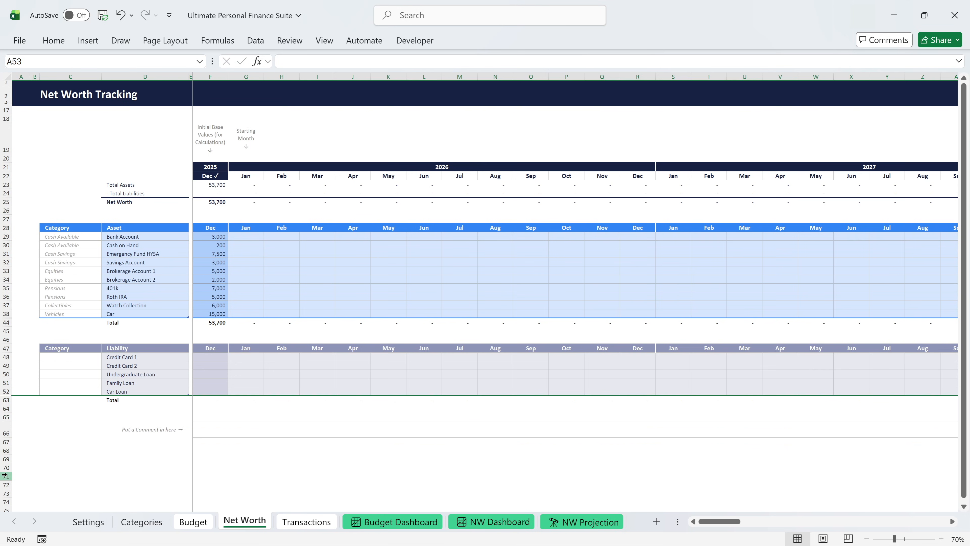
# Categorise the liabilities Credit Card 1 and Credit Card 2 as Credit Card Debt.
pyautogui.click(70, 357)
pyautogui.click(105, 357)
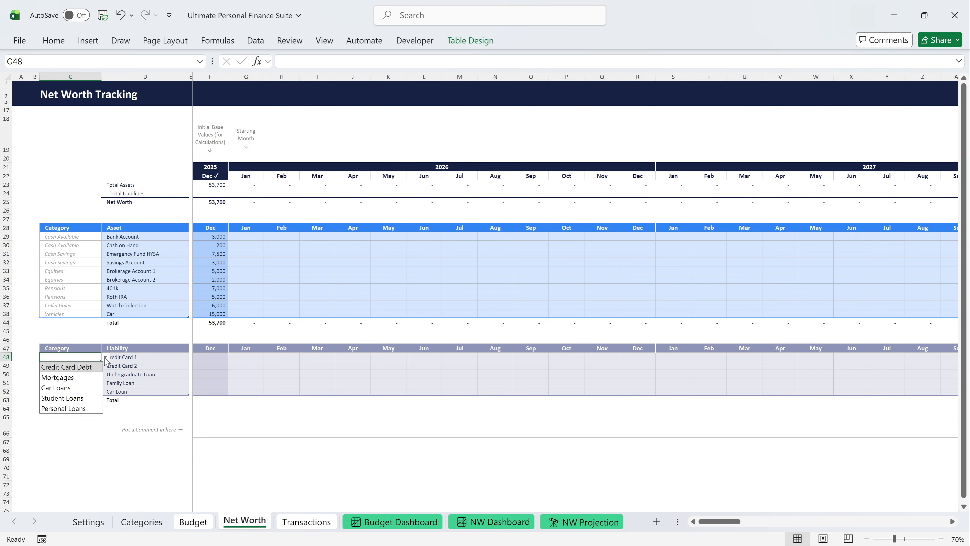
pyautogui.click(91, 365)
pyautogui.click(91, 367)
pyautogui.click(105, 365)
pyautogui.click(88, 372)
# Categorise Undergraduate Loan as Student Loans, Family Loan as Personal Loans and Car Loan as Car Loans.
pyautogui.click(87, 373)
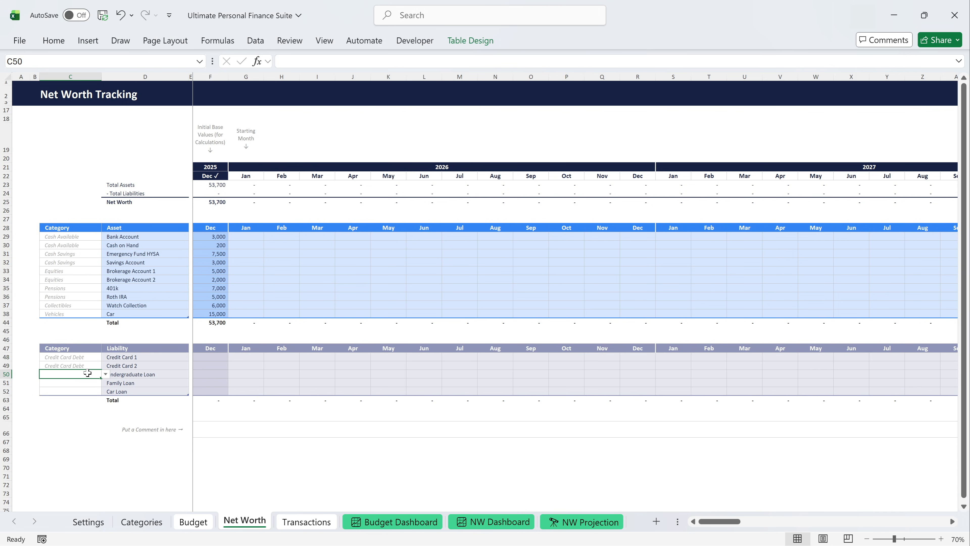
pyautogui.click(105, 374)
pyautogui.click(84, 415)
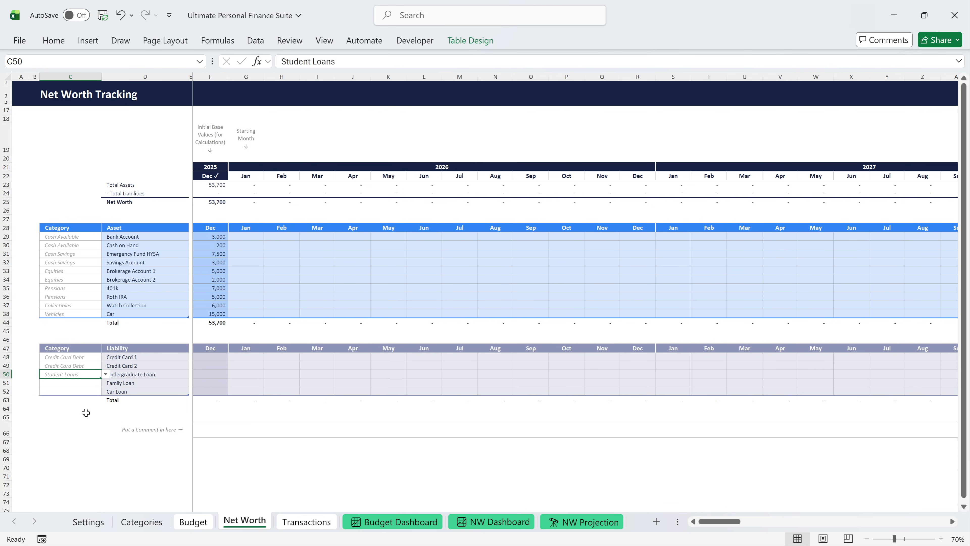
pyautogui.click(95, 386)
pyautogui.click(105, 382)
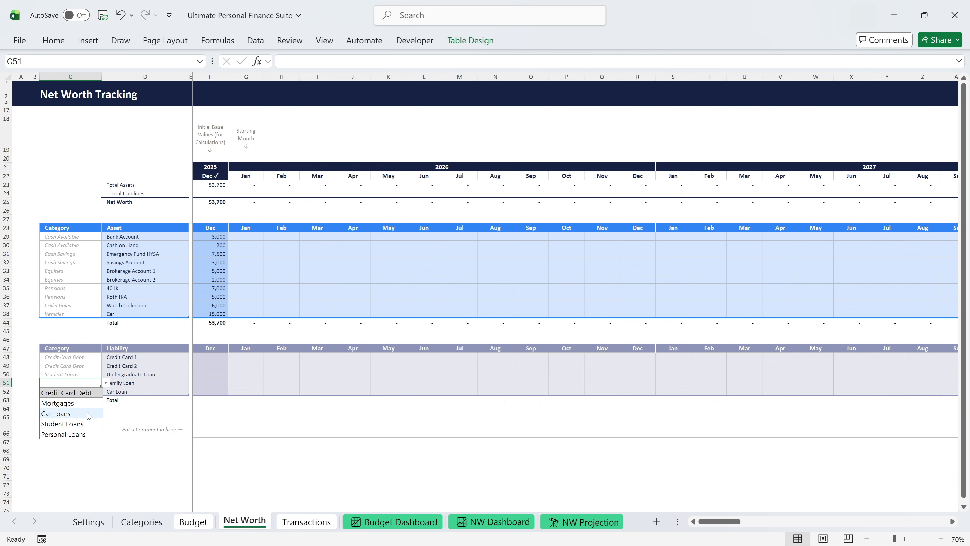
pyautogui.click(76, 434)
pyautogui.click(83, 392)
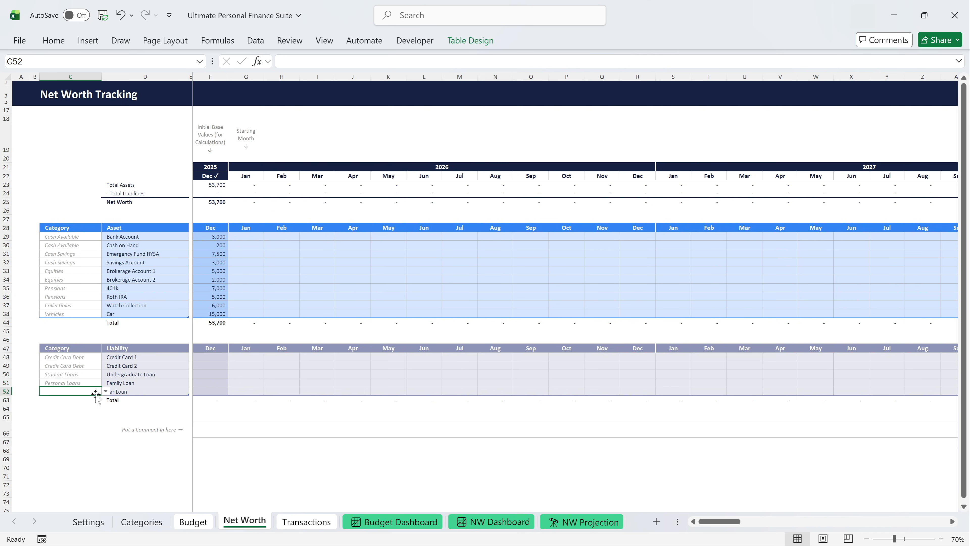
pyautogui.click(105, 391)
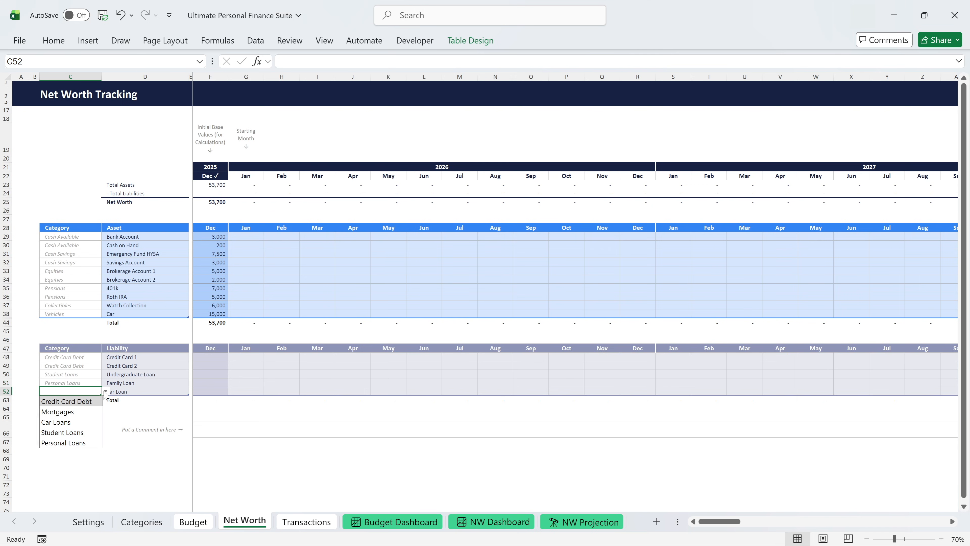
pyautogui.click(82, 422)
# Enter December 2025 liability values: Credit Card 1 3,000, Credit Card 2 1,000, Undergraduate Loan 41,000, Family Loan 10,000, Car Loan 12,000.
pyautogui.click(200, 357)
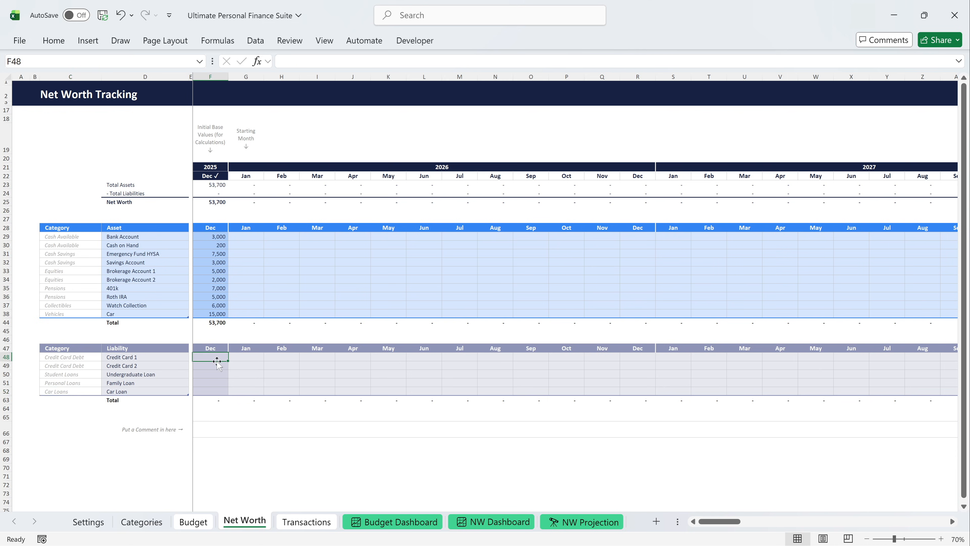
pyautogui.write('3,000')
pyautogui.press('Return')
pyautogui.write('1000')
pyautogui.press('Return')
pyautogui.write('41,000')
pyautogui.press('Return')
pyautogui.write('10,000')
pyautogui.press('Return')
pyautogui.write('12000')
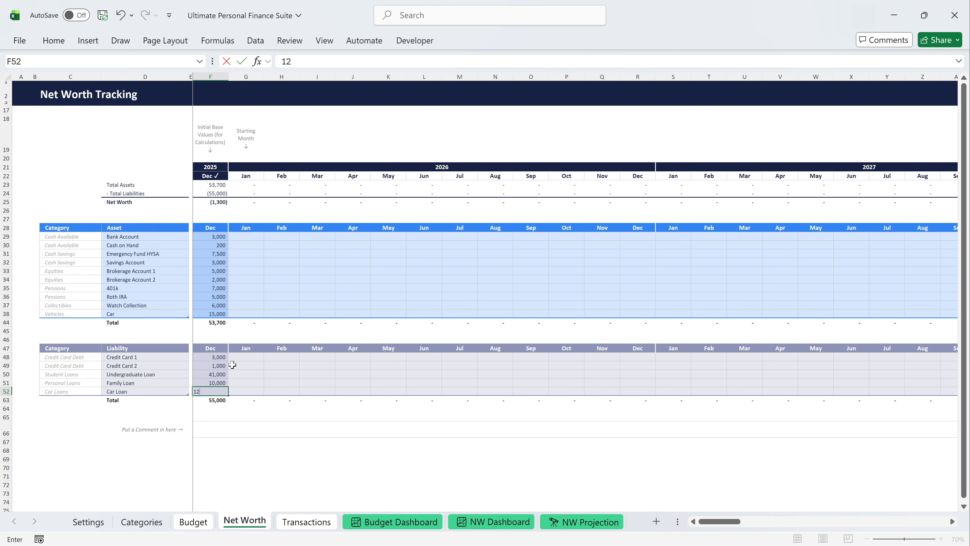
pyautogui.press('Return')
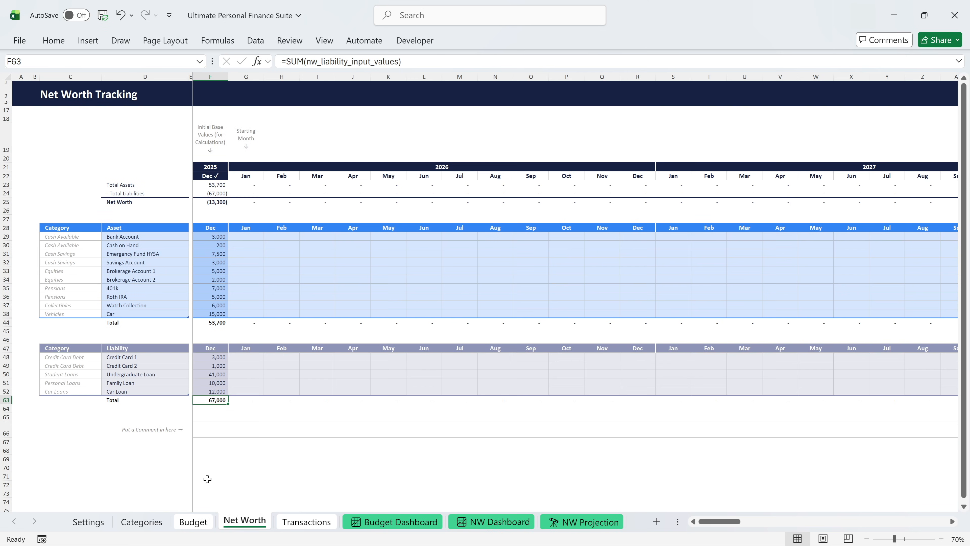
# Unhide the empty savings rows in the Savings section of the Budget sheet.
pyautogui.click(198, 521)
pyautogui.moveTo(6, 378); pyautogui.dragTo(6, 385)
pyautogui.hotkey('ctrl', 'shift', '9')
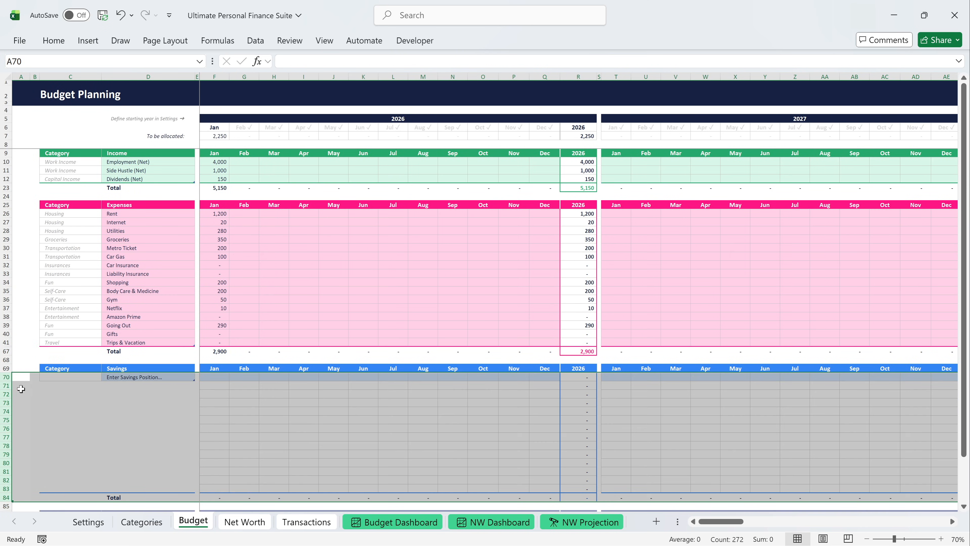
# Add the savings positions Emergency Fund, Roth IRA and Stock Portfolio to the budget.
pyautogui.click(132, 378)
pyautogui.write('Emergency Fund')
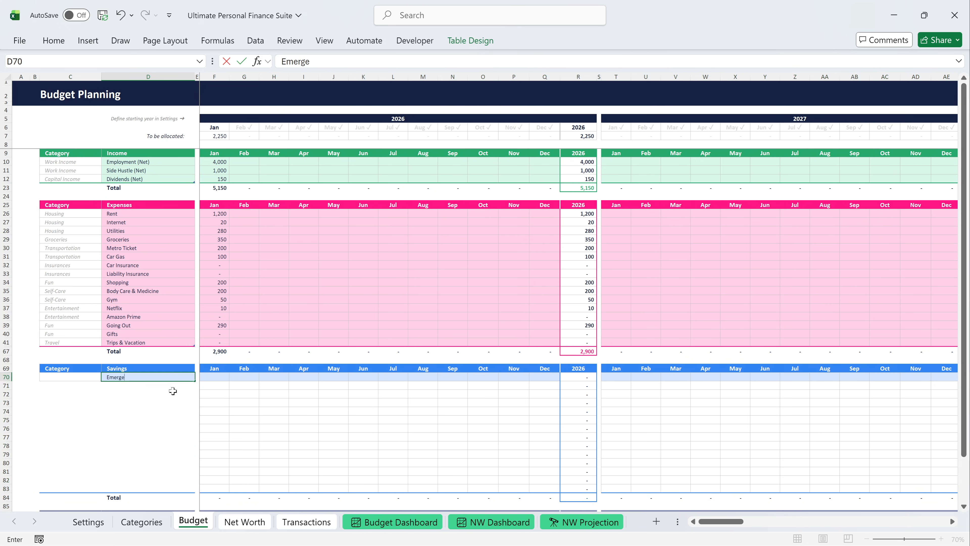
pyautogui.press('Return')
pyautogui.write('Roth IRA')
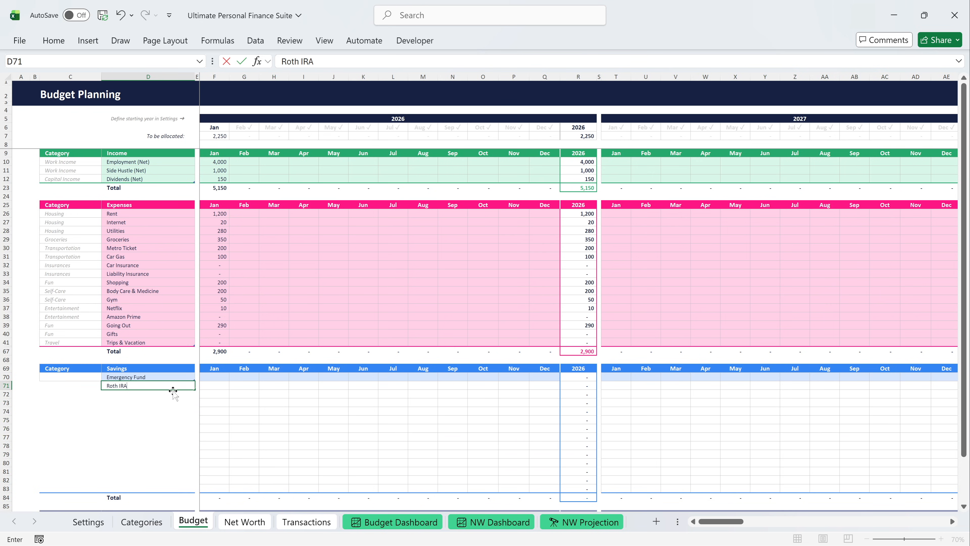
pyautogui.press('Return')
pyautogui.write('Stock Portfolio')
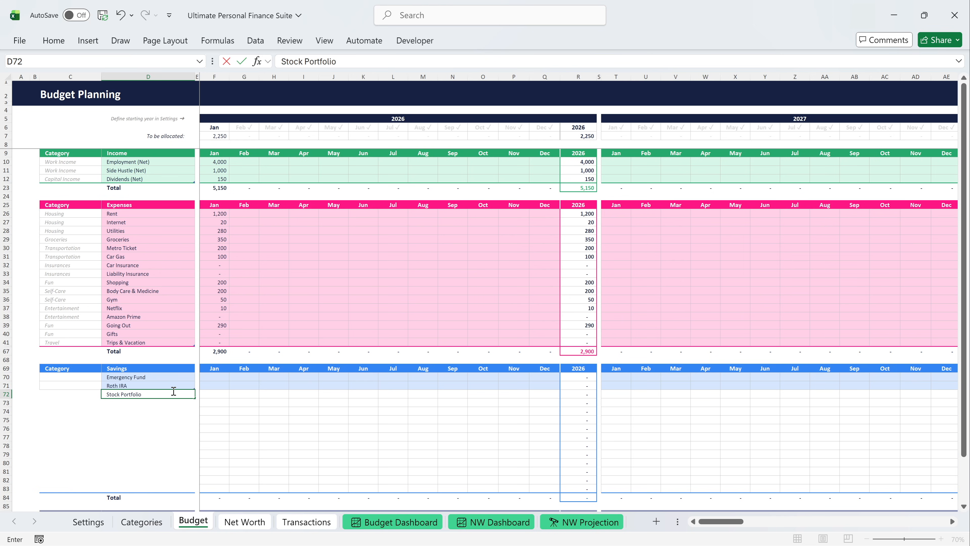
pyautogui.press('Return')
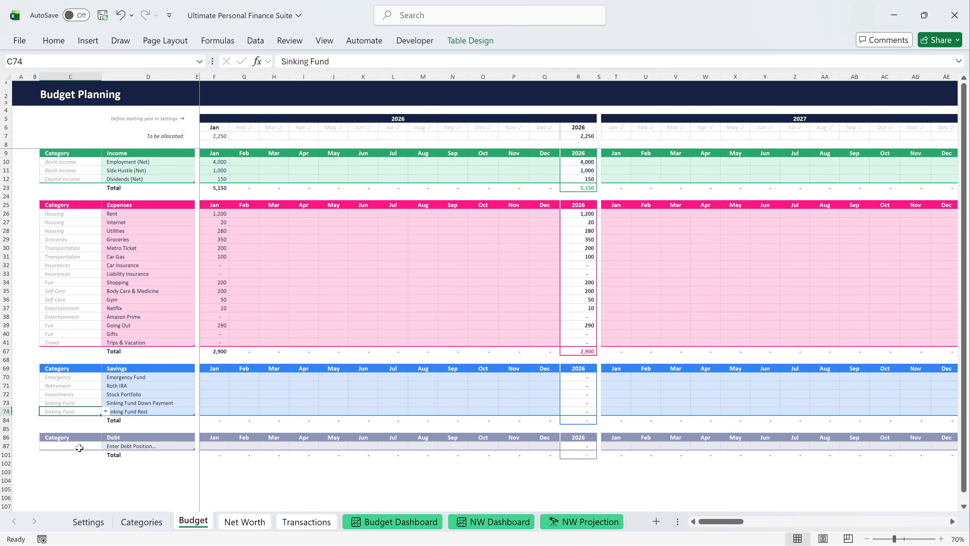
# Unhide the empty debt rows and add the debt positions Undergraduate Loan, Family Loan and Car Loan.
pyautogui.moveTo(7, 446); pyautogui.dragTo(9, 451)
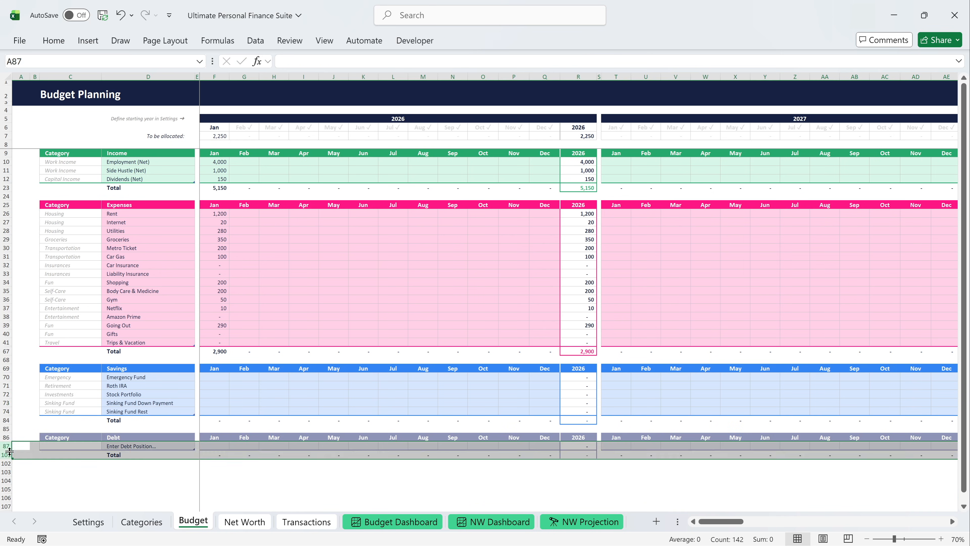
pyautogui.doubleClick(9, 452)
pyautogui.click(119, 446)
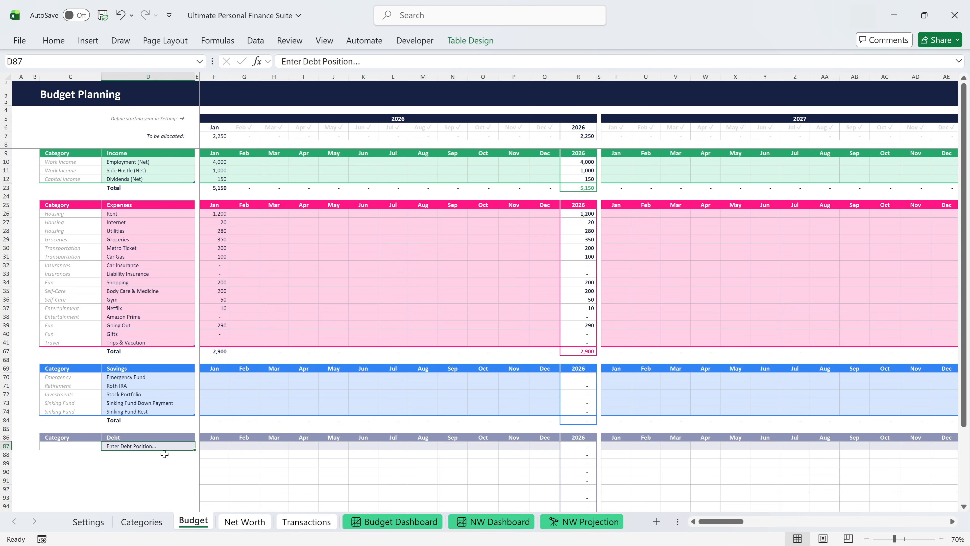
pyautogui.write('Undergraduate Loan')
pyautogui.press('Return')
pyautogui.write('Family Loan')
pyautogui.press('Return')
pyautogui.write('Car Loan')
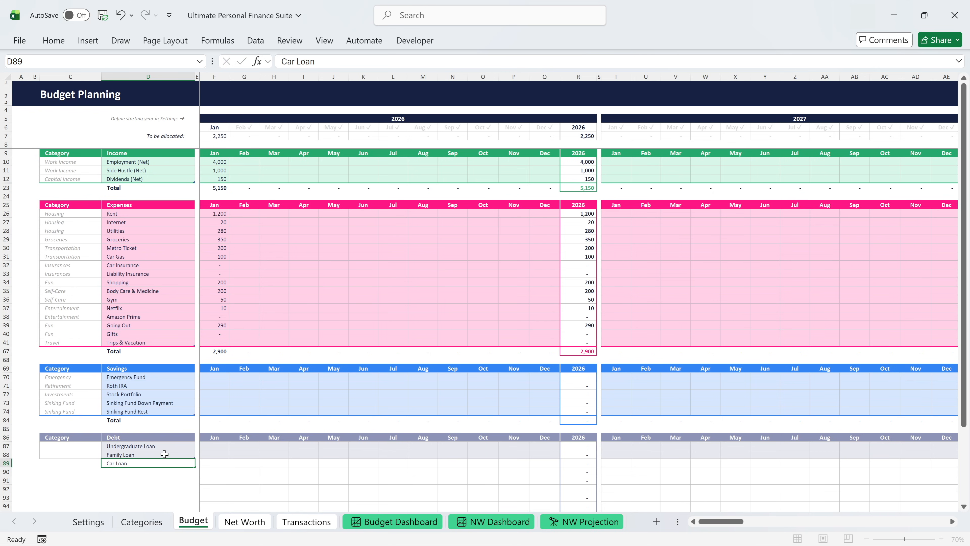
pyautogui.press('Return')
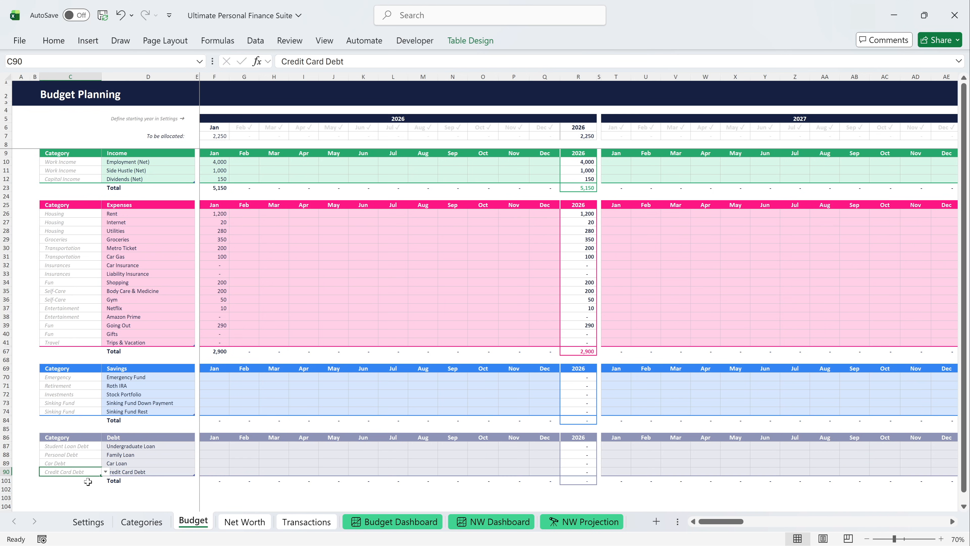
# Enter the January 2026 debt budget: Undergraduate Loan 300, Family Loan 0 and Car Loan 250.
pyautogui.click(213, 377)
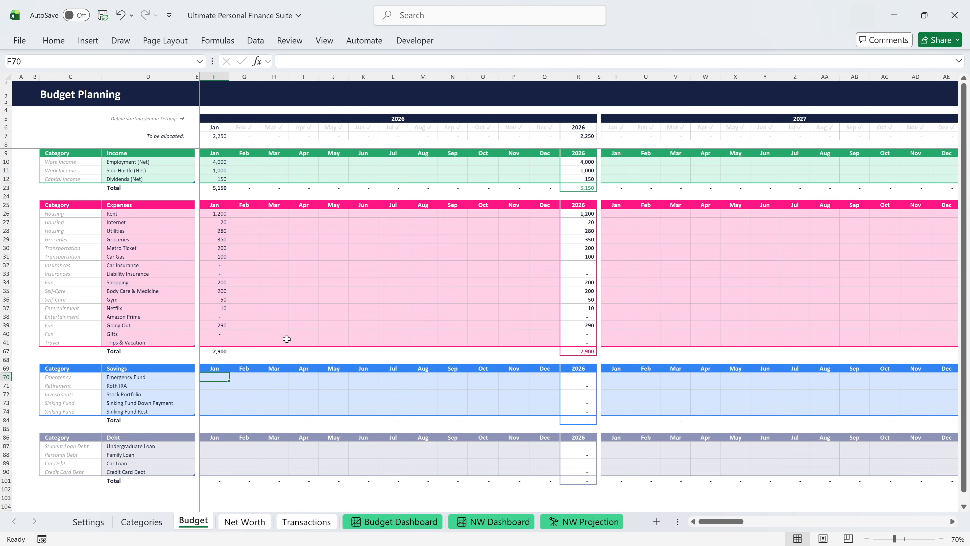
pyautogui.scroll(-8, 298, 311)
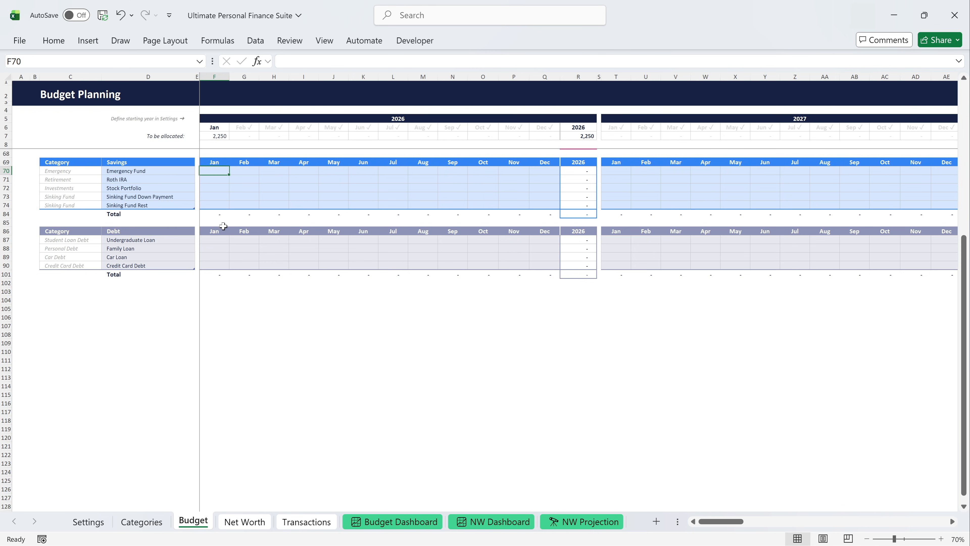
pyautogui.click(219, 241)
pyautogui.write('300')
pyautogui.press('Return')
pyautogui.write('0')
pyautogui.press('Return')
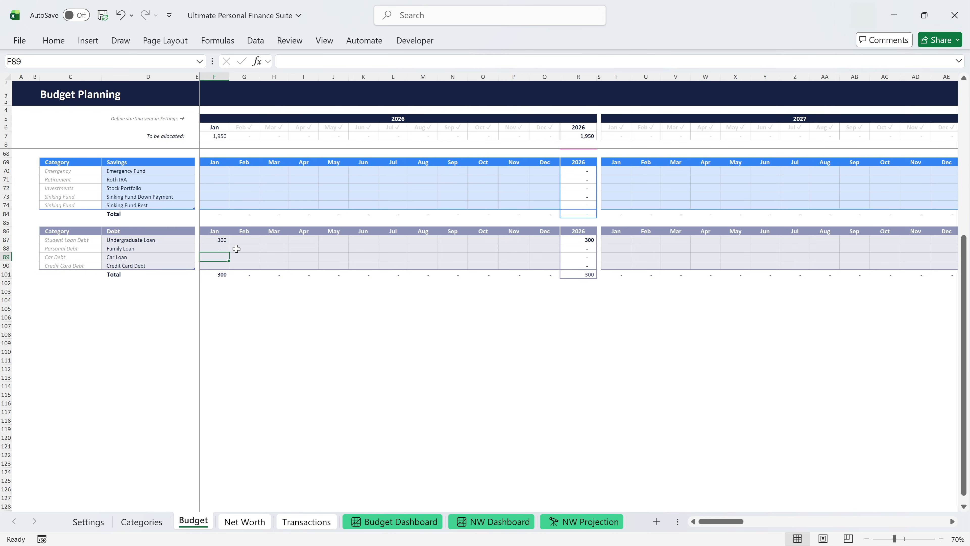
pyautogui.write('250')
pyautogui.press('Return')
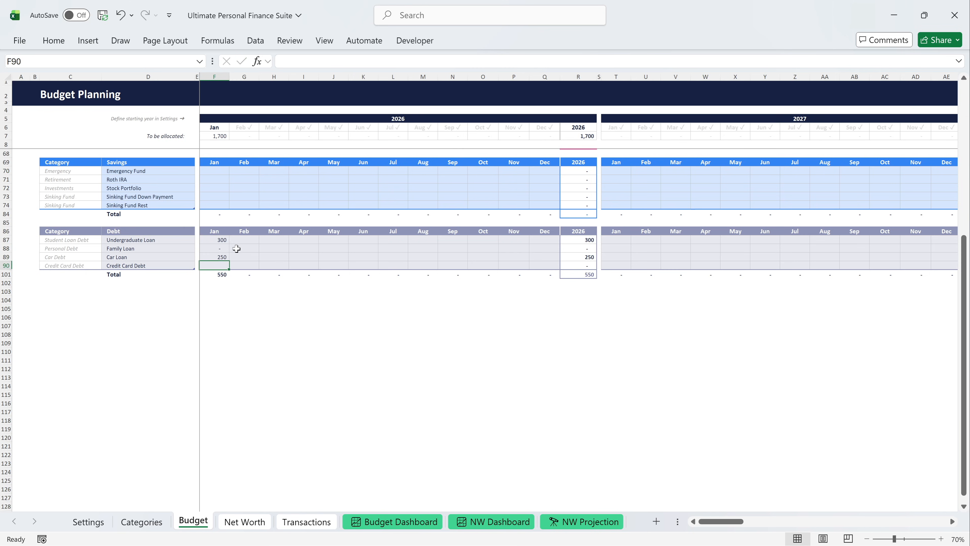
# Budget 400 for Roth IRA and 1300 for Credit Card Debt in January 2026.
pyautogui.click(218, 180)
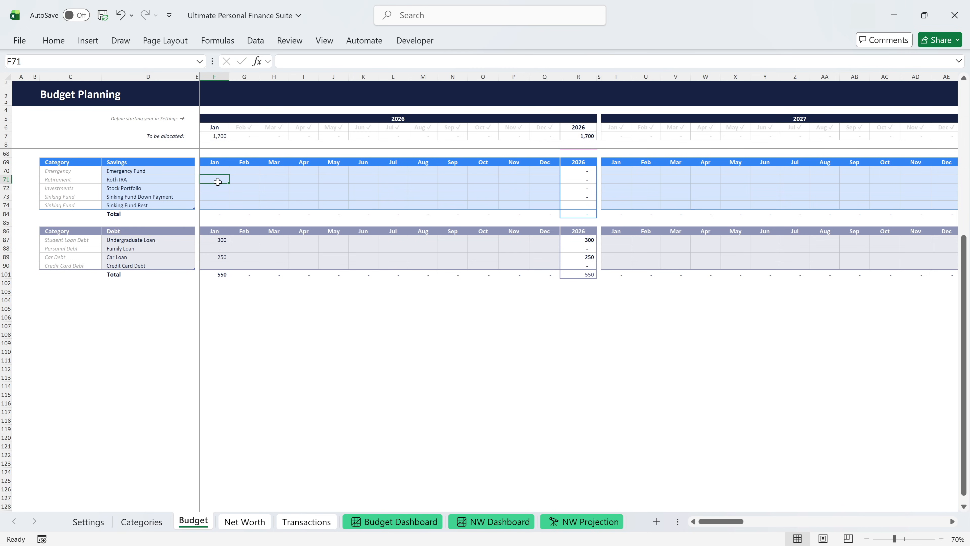
pyautogui.write('400')
pyautogui.press('Return')
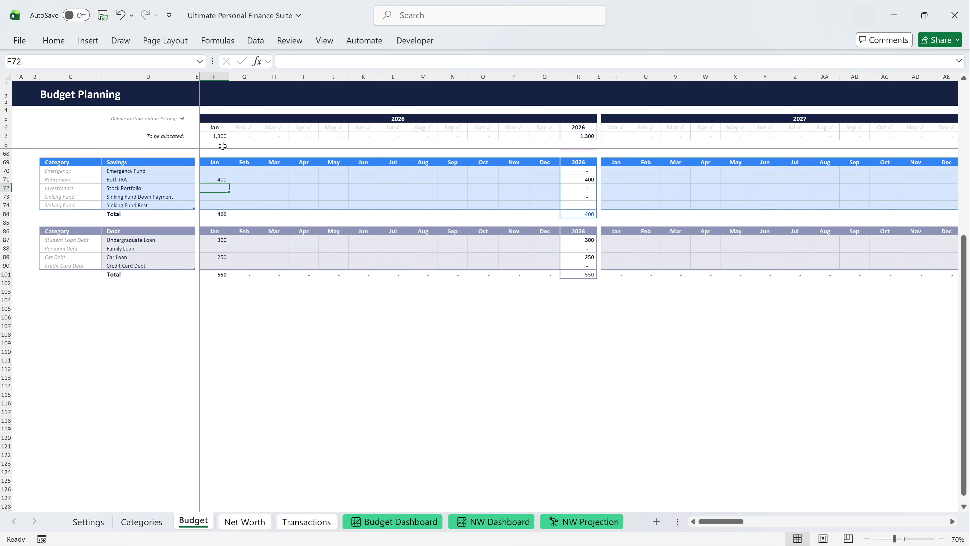
pyautogui.click(220, 265)
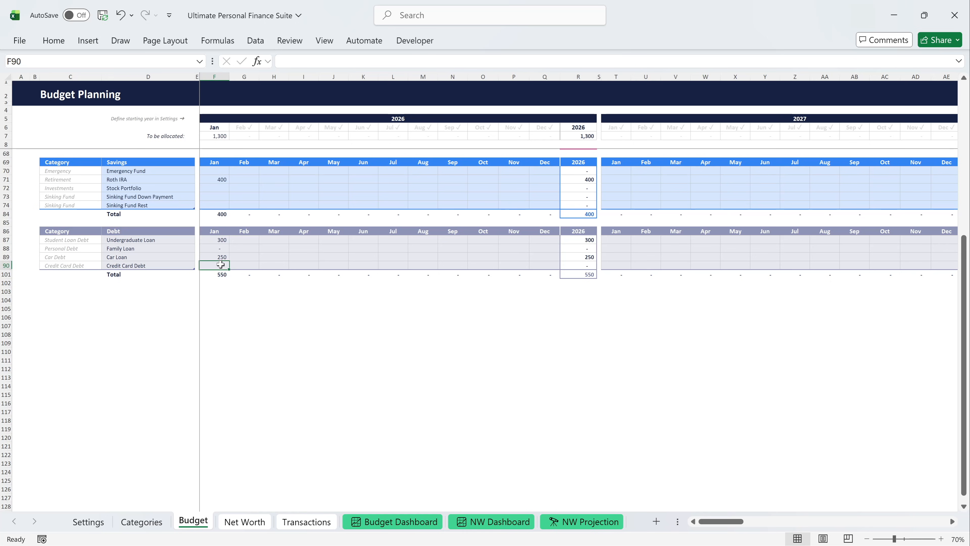
pyautogui.write('1300')
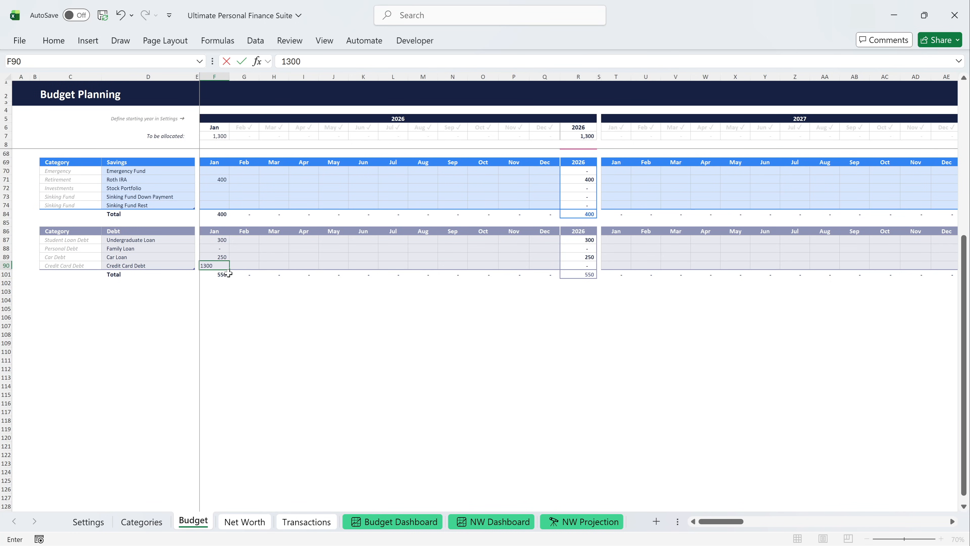
pyautogui.press('Return')
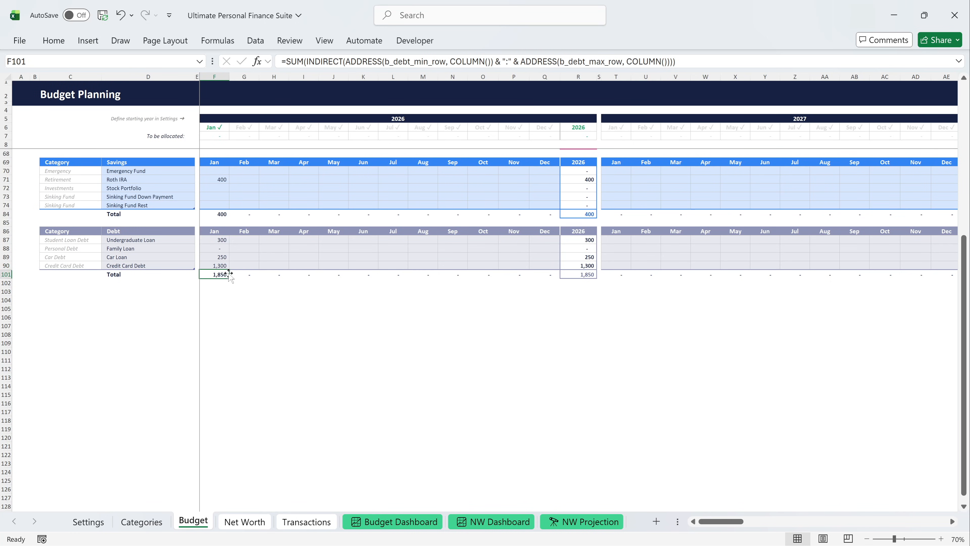
# Enter 0 in January 2026 for Emergency Fund, Stock Portfolio, Sinking Fund Down Payment and Sinking Fund Rest.
pyautogui.click(213, 171)
pyautogui.write('0')
pyautogui.press('Return')
pyautogui.click(217, 189)
pyautogui.write('0')
pyautogui.press('Return')
pyautogui.write('0')
pyautogui.press('Return')
pyautogui.write('0')
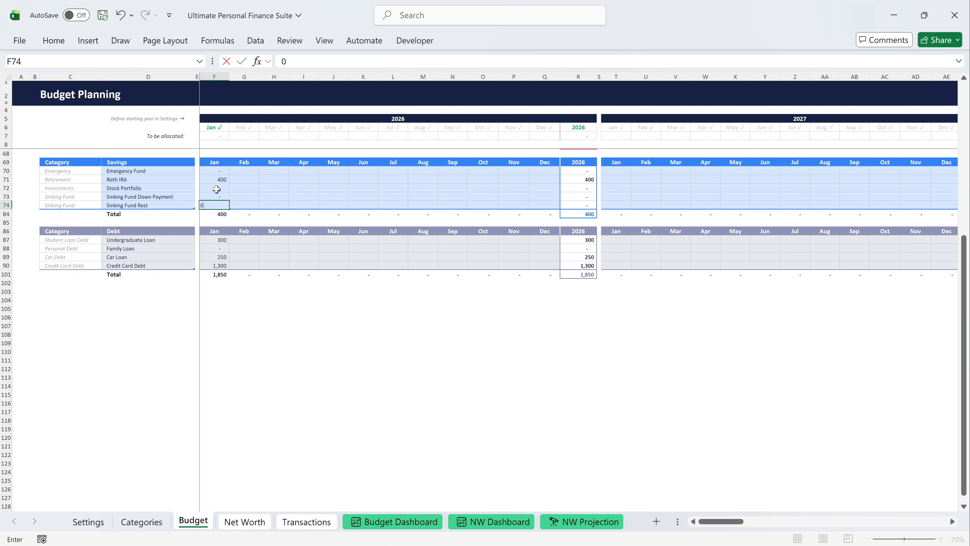
pyautogui.press('Return')
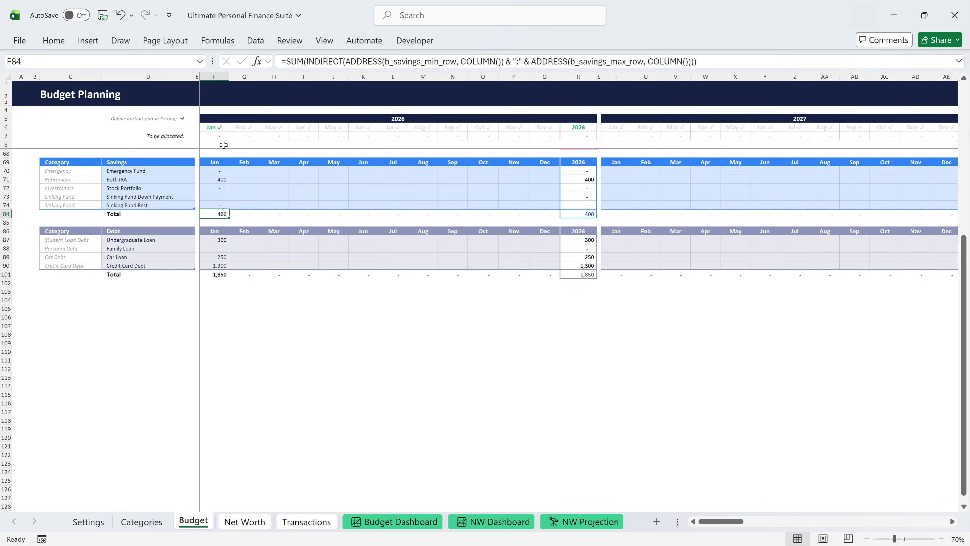
# Try copying all three January income values through December 2026, and undo the fill.
pyautogui.scroll(8, 224, 145)
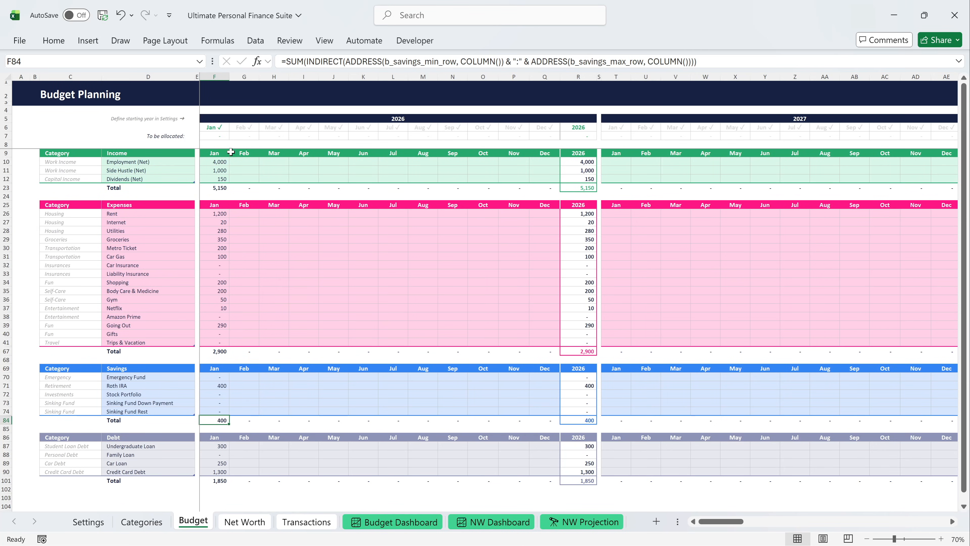
pyautogui.moveTo(224, 161); pyautogui.dragTo(225, 176)
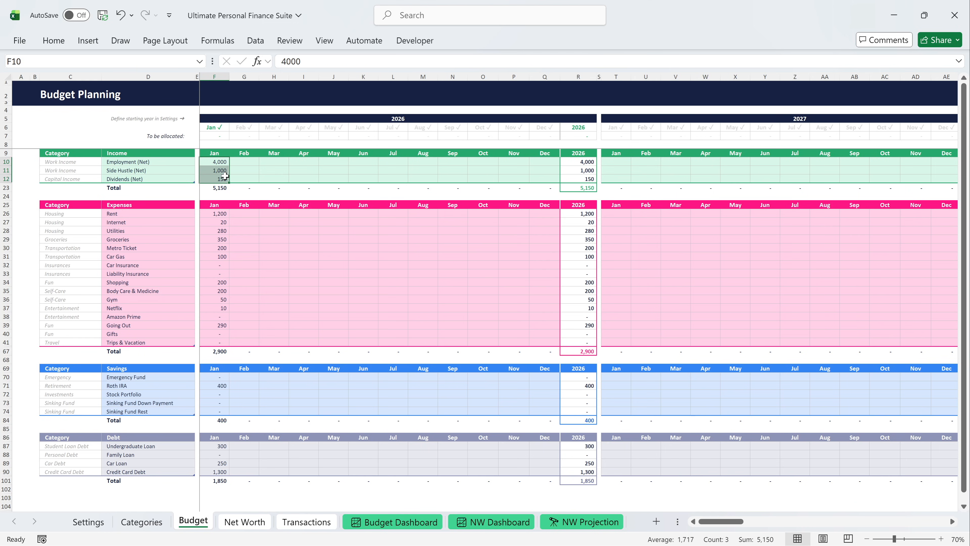
pyautogui.moveTo(229, 183); pyautogui.dragTo(549, 178)
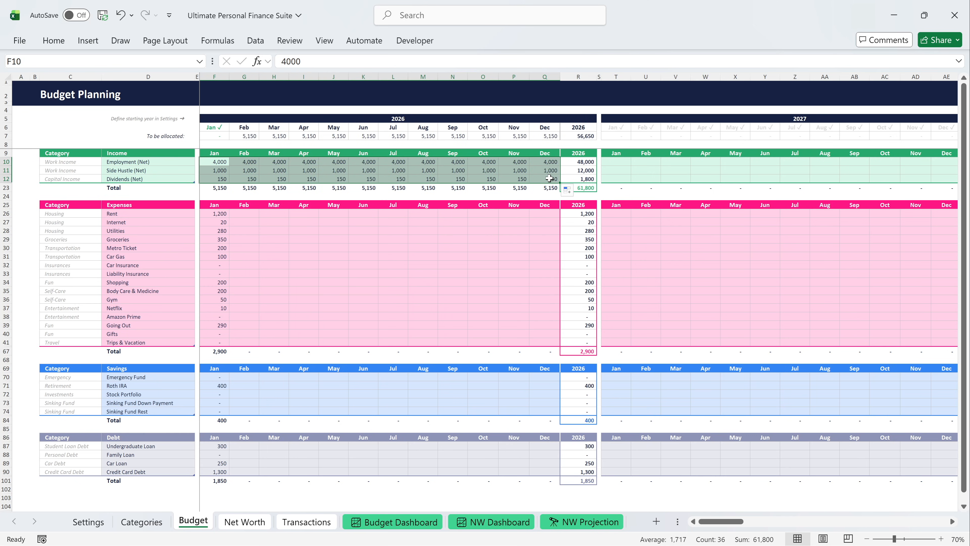
pyautogui.hotkey('ctrl', 'z')
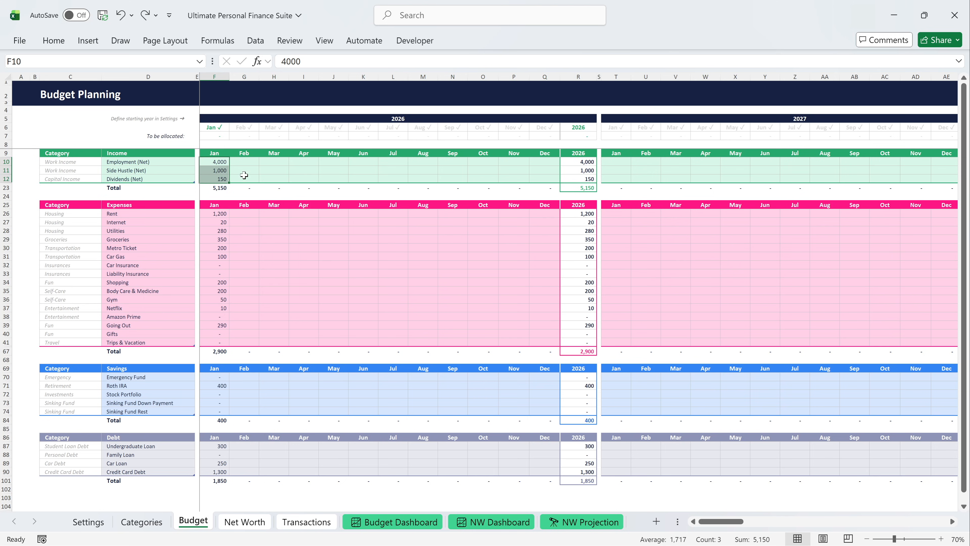
# Fill Employment (Net) with 4,000 through October 2026 and 6,000 for November and December, and copy Side Hustle (Net) 1,000 through December.
pyautogui.click(221, 163)
pyautogui.moveTo(228, 166); pyautogui.dragTo(539, 162)
pyautogui.write('6000')
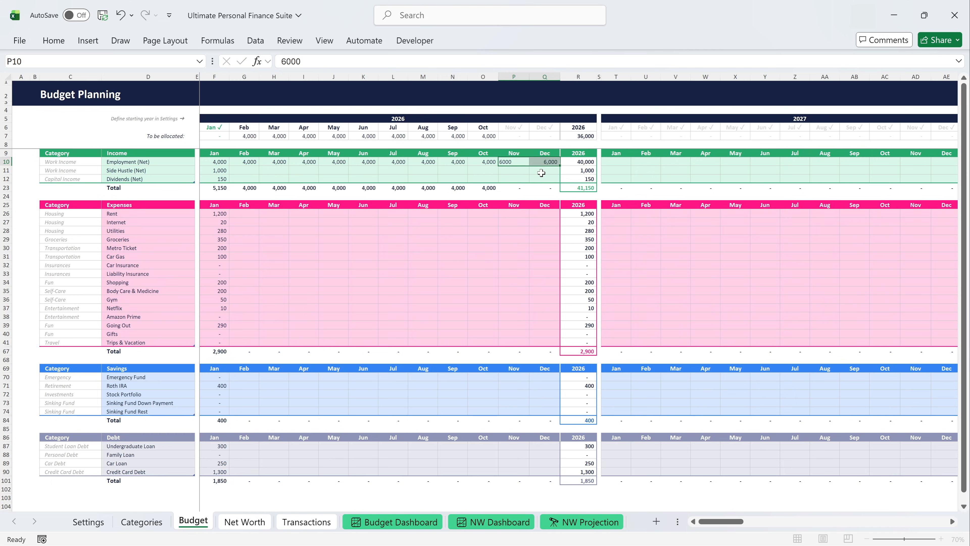
pyautogui.hotkey('ctrl', 'Return')
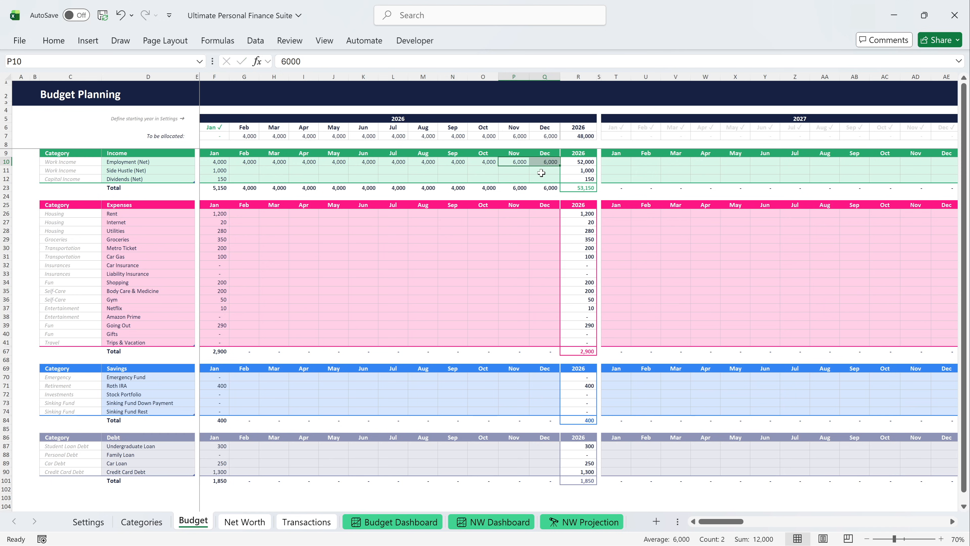
pyautogui.click(219, 170)
pyautogui.moveTo(228, 173); pyautogui.dragTo(551, 170)
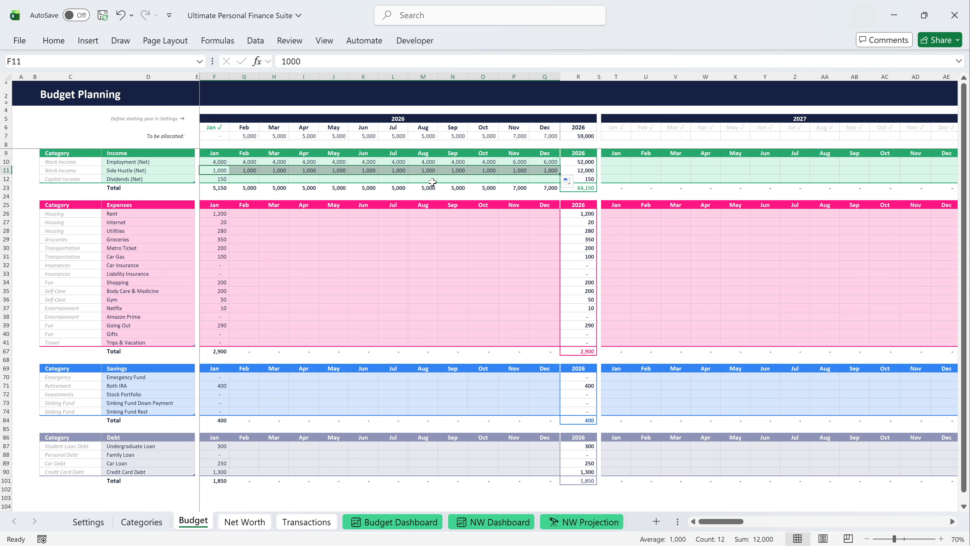
# Enter Dividends (Net) for February to December 2026 as the repeating sequence 50, 100, 150, ending with 100 in December.
pyautogui.click(218, 178)
pyautogui.press('Right')
pyautogui.write('50')
pyautogui.press('Right')
pyautogui.write('100')
pyautogui.press('Right')
pyautogui.write('150')
pyautogui.press('Right')
pyautogui.write('50')
pyautogui.press('Right')
pyautogui.write('100')
pyautogui.press('Right')
pyautogui.write('150')
pyautogui.press('Right')
pyautogui.write('50')
pyautogui.press('Right')
pyautogui.write('100')
pyautogui.press('Right')
pyautogui.write('150')
pyautogui.press('Tab')
pyautogui.write('50')
pyautogui.press('Tab')
pyautogui.write('100')
pyautogui.press('Return')
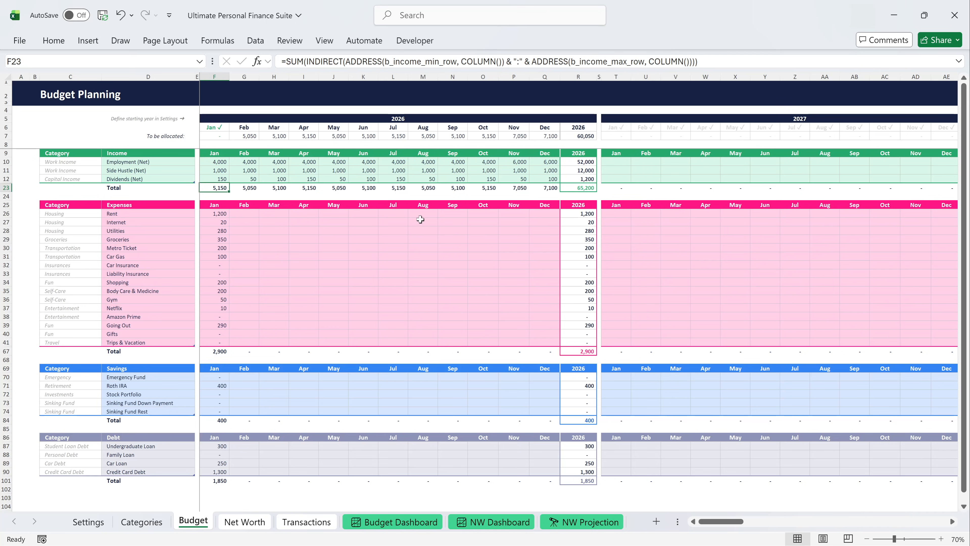
# Copy January's Rent to Car Gas expenses through December 2026, and enter Car Insurance as 200 in June and 0 in the other months.
pyautogui.moveTo(222, 214); pyautogui.dragTo(558, 249)
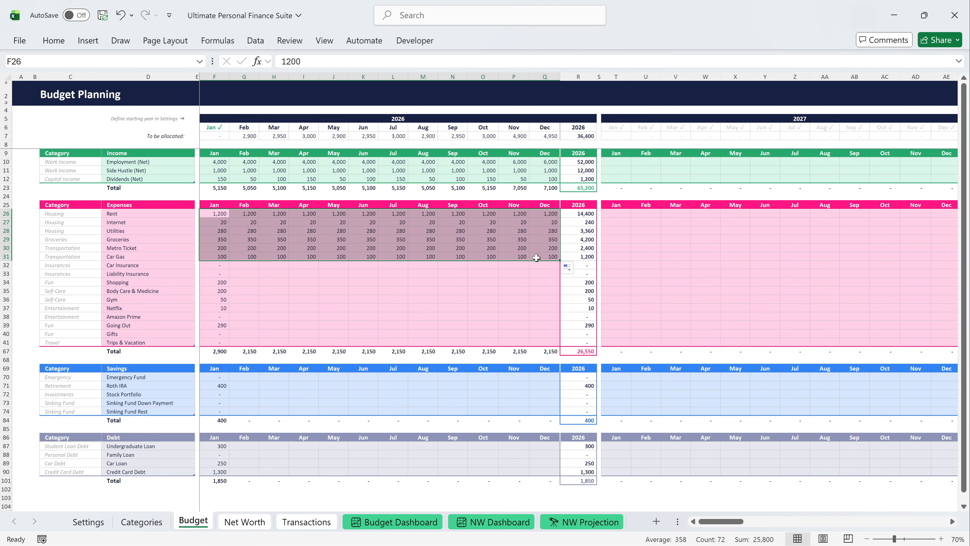
pyautogui.click(225, 267)
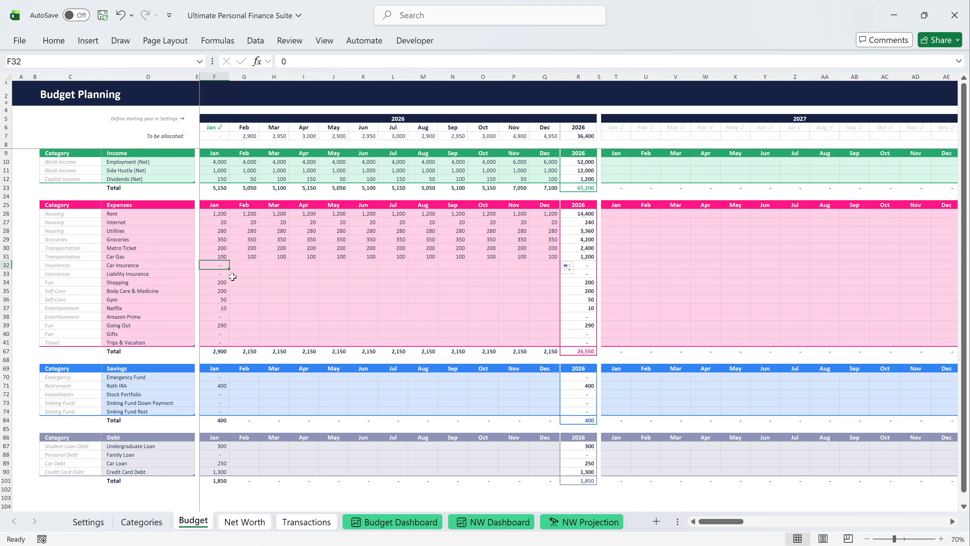
pyautogui.press('Tab')
pyautogui.write('0')
pyautogui.press('Tab')
pyautogui.write('0')
pyautogui.press('Tab')
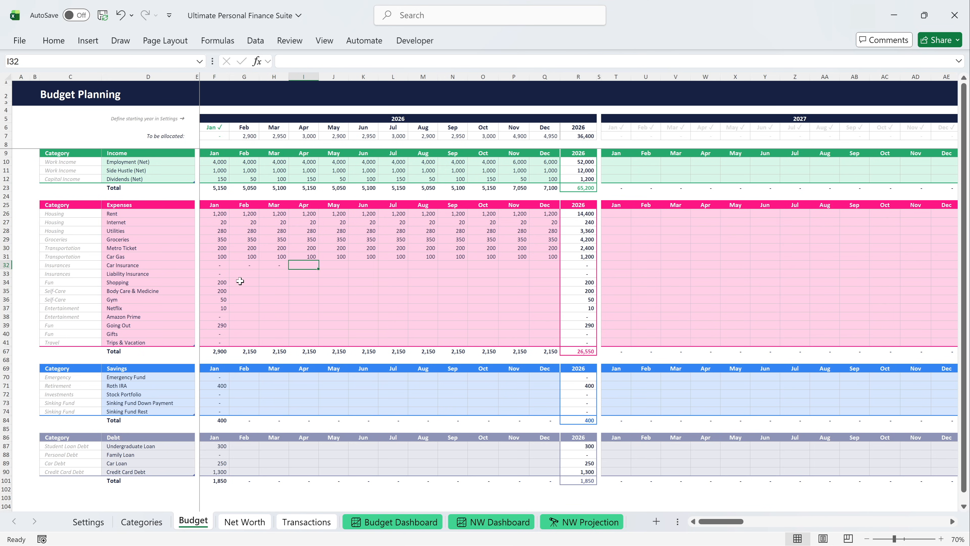
pyautogui.write('0')
pyautogui.press('Tab')
pyautogui.write('0')
pyautogui.press('Tab')
pyautogui.write('200')
pyautogui.press('Tab')
pyautogui.write('0')
pyautogui.press('Tab')
pyautogui.write('0')
pyautogui.press('Tab')
pyautogui.write('0')
pyautogui.press('Tab')
pyautogui.write('0')
pyautogui.press('Tab')
pyautogui.write('0')
pyautogui.press('Tab')
pyautogui.write('0')
pyautogui.press('Return')
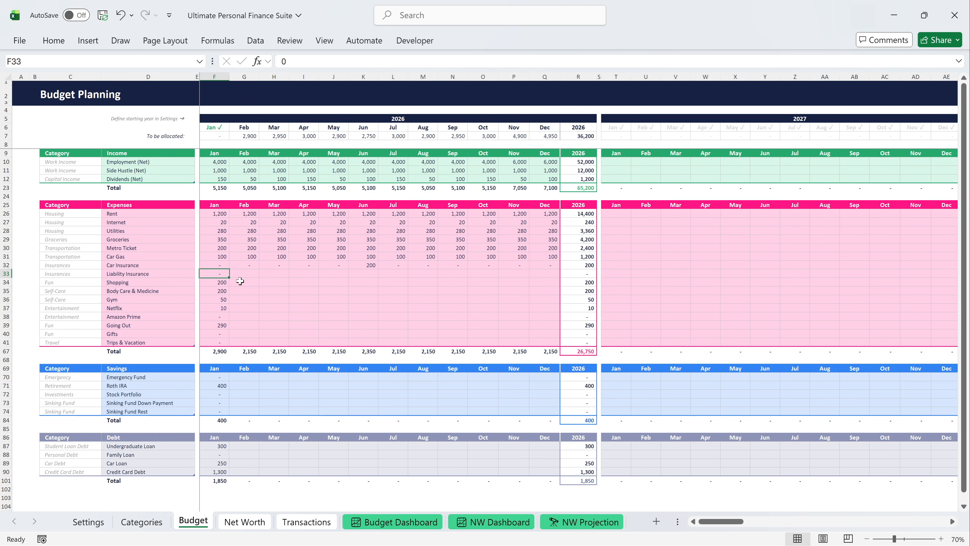
# Enter Liability Insurance for 2026 as 15 in March, June, September and December and 0 in the other months.
pyautogui.press('Tab')
pyautogui.write('0')
pyautogui.press('Tab')
pyautogui.write('15')
pyautogui.press('Tab')
pyautogui.write('0')
pyautogui.press('Tab')
pyautogui.write('0')
pyautogui.press('Tab')
pyautogui.write('15')
pyautogui.press('Tab')
pyautogui.write('0')
pyautogui.press('Tab')
pyautogui.write('0')
pyautogui.press('Tab')
pyautogui.write('15')
pyautogui.press('Tab')
pyautogui.write('0')
pyautogui.press('Tab')
pyautogui.write('0')
pyautogui.press('Tab')
pyautogui.write('15')
pyautogui.press('Return')
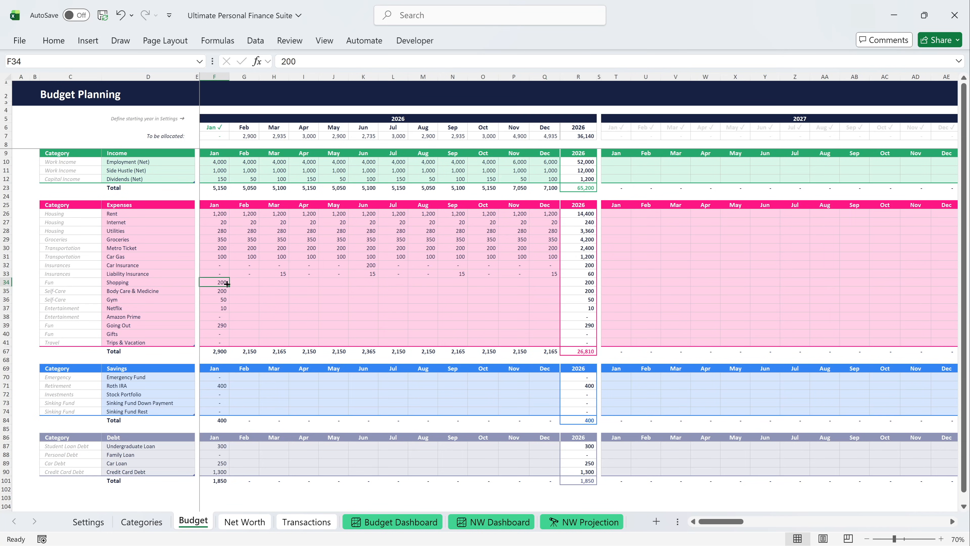
# Copy January's Shopping, Body Care & Medicine, Gym and Netflix amounts through December 2026.
pyautogui.moveTo(225, 284); pyautogui.dragTo(549, 314)
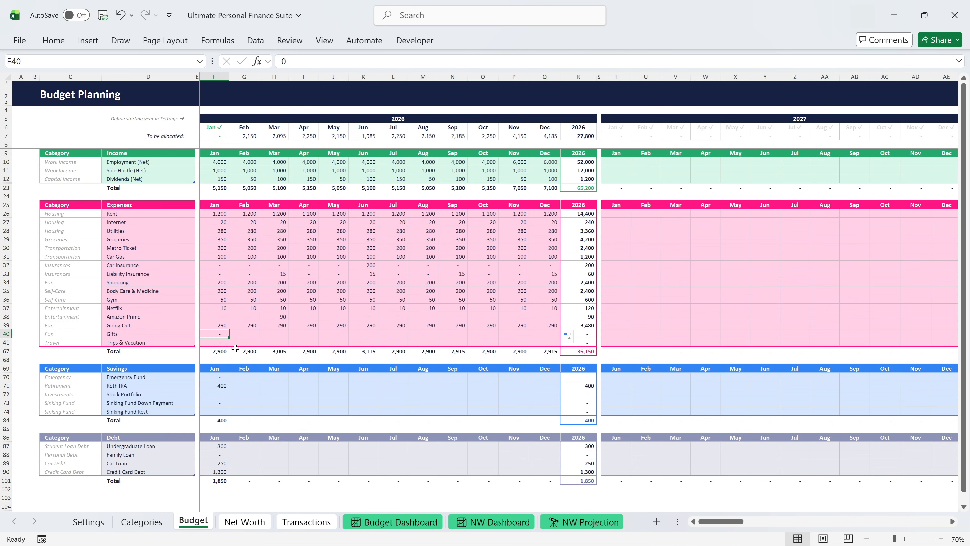
# Enter Gifts for 2026 as 50 in March, 25 in June, 130 in September, 300 in December and 0 in the other months.
pyautogui.press('Tab')
pyautogui.write('0')
pyautogui.press('Tab')
pyautogui.write('50')
pyautogui.press('Tab')
pyautogui.write('0')
pyautogui.press('Tab')
pyautogui.write('0')
pyautogui.press('Tab')
pyautogui.write('25')
pyautogui.press('Tab')
pyautogui.write('0')
pyautogui.press('Tab')
pyautogui.write('0')
pyautogui.press('Tab')
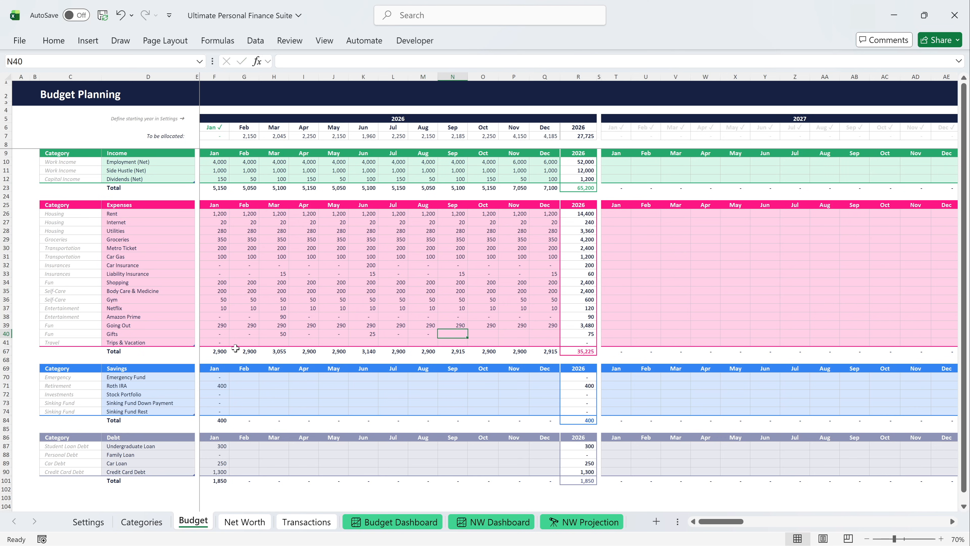
pyautogui.write('130')
pyautogui.press('Tab')
pyautogui.write('0')
pyautogui.press('Tab')
pyautogui.write('0')
# Enter Trips & Vacation for 2026 as 1,200 in August, 600 in December and 0 in the other months.
pyautogui.press('Tab')
pyautogui.write('300')
pyautogui.press('Return')
pyautogui.press('Tab')
pyautogui.write('0')
pyautogui.press('Tab')
pyautogui.write('0')
pyautogui.press('Tab')
pyautogui.write('0')
pyautogui.press('Tab')
pyautogui.write('0\t0')
pyautogui.press('Tab')
pyautogui.write('0')
pyautogui.press('Tab')
pyautogui.write('1200')
pyautogui.press('Tab')
pyautogui.write('0')
pyautogui.press('Tab')
pyautogui.write('0')
pyautogui.press('Tab')
pyautogui.write('0')
pyautogui.press('Tab')
pyautogui.write('600')
pyautogui.press('Return')
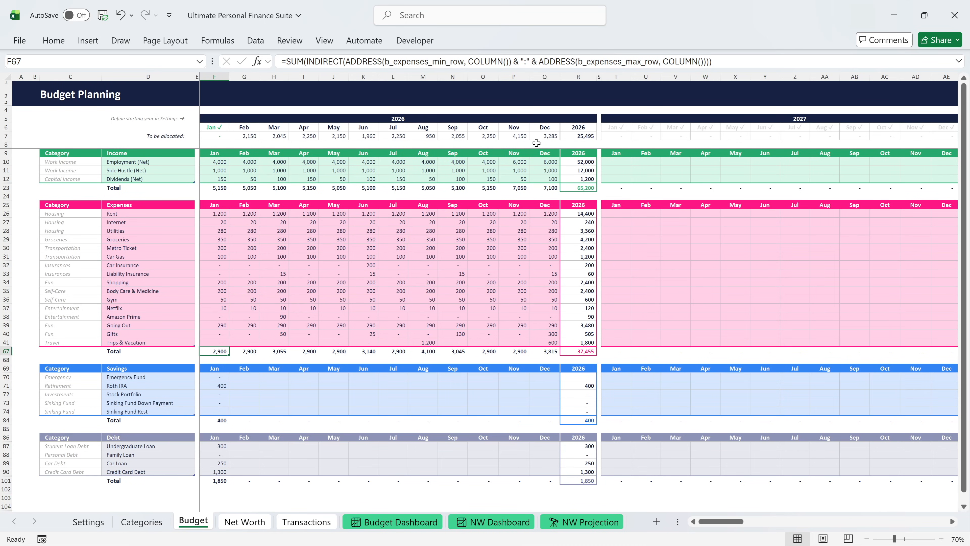
# Copy January's Undergraduate Loan, Family Loan and Car Loan payments and the 400 Roth IRA contribution through December 2026.
pyautogui.scroll(-5, 263, 262)
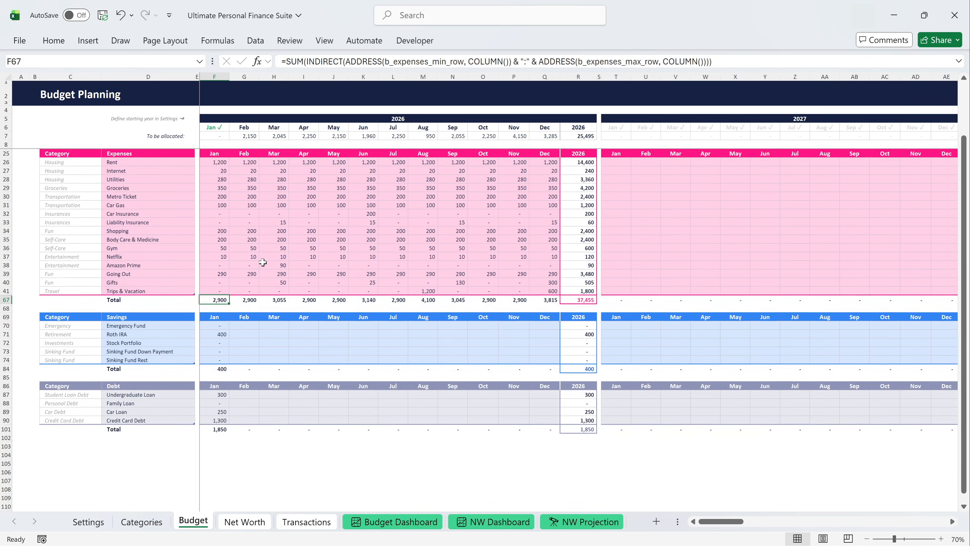
pyautogui.scroll(-3, 263, 263)
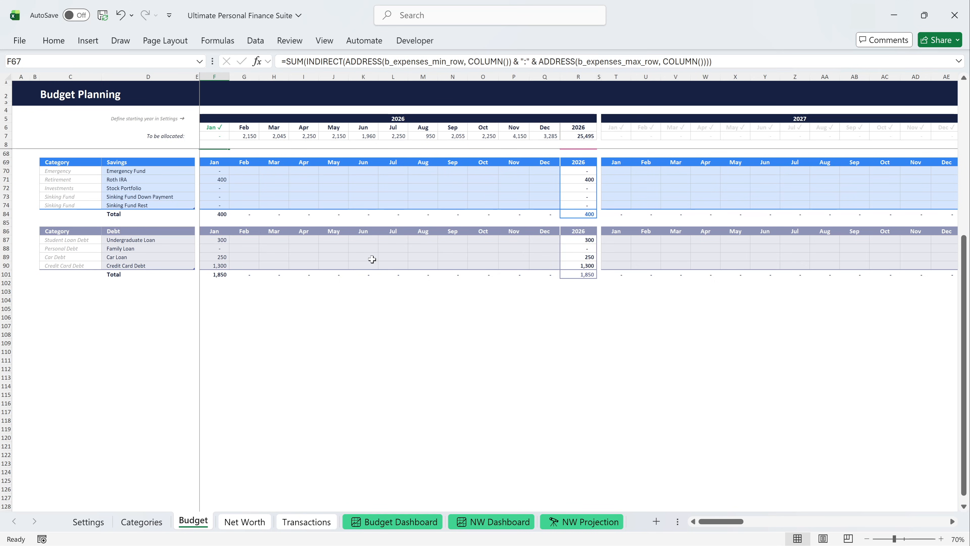
pyautogui.moveTo(221, 242); pyautogui.dragTo(546, 248)
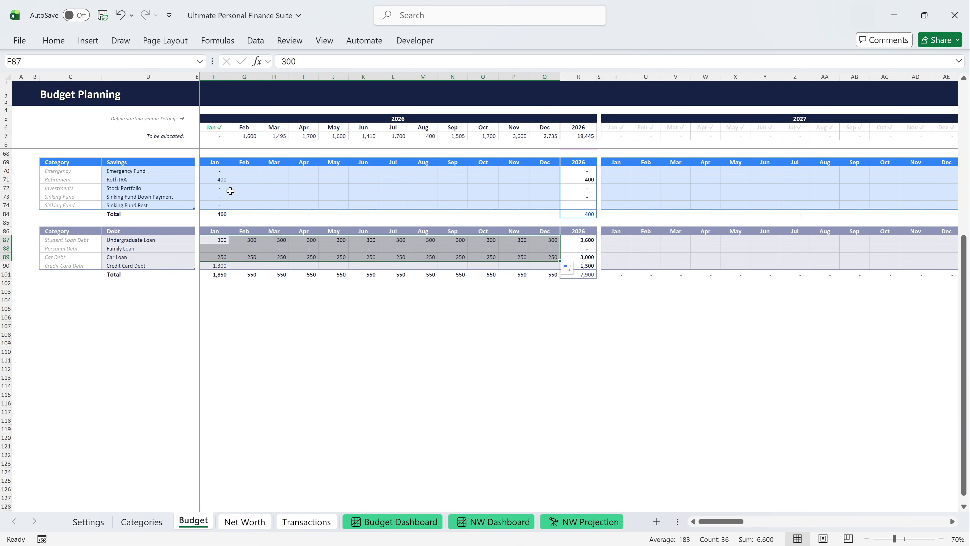
pyautogui.click(221, 181)
pyautogui.moveTo(229, 183); pyautogui.dragTo(549, 179)
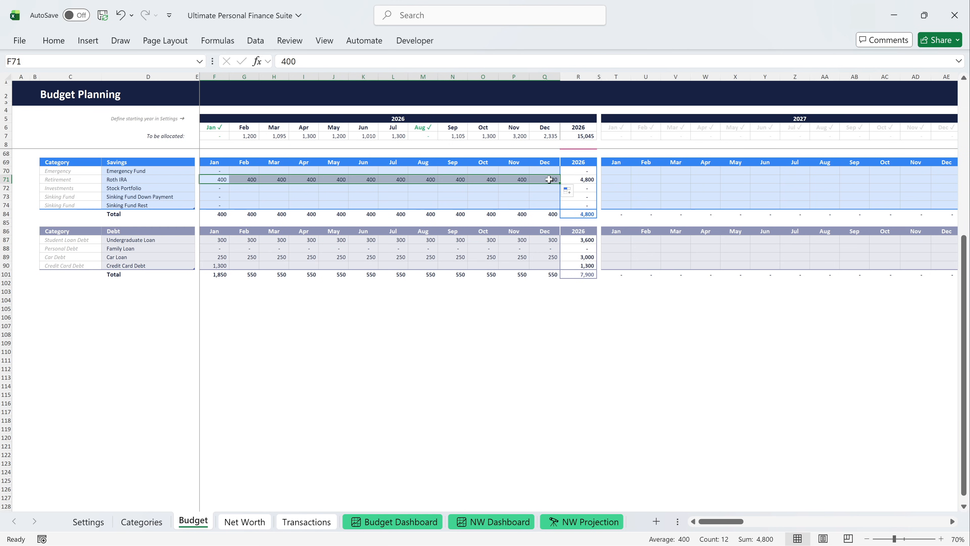
# Enter Credit Card Debt as 1,200 in February, 1,095 in March, 900 in April and 0 from May to December 2026.
pyautogui.click(253, 264)
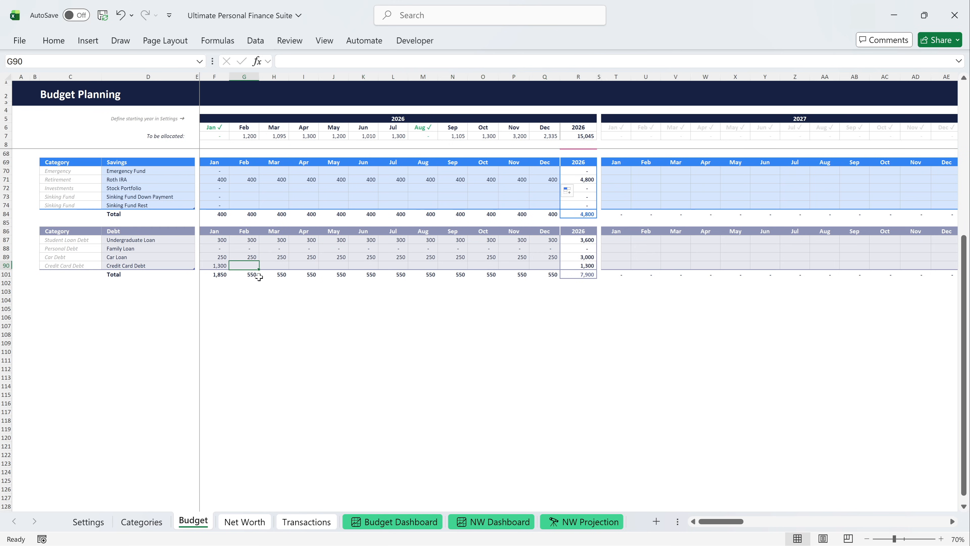
pyautogui.write('1,20')
pyautogui.write('00')
pyautogui.press('Tab')
pyautogui.write('10')
pyautogui.press('Tab')
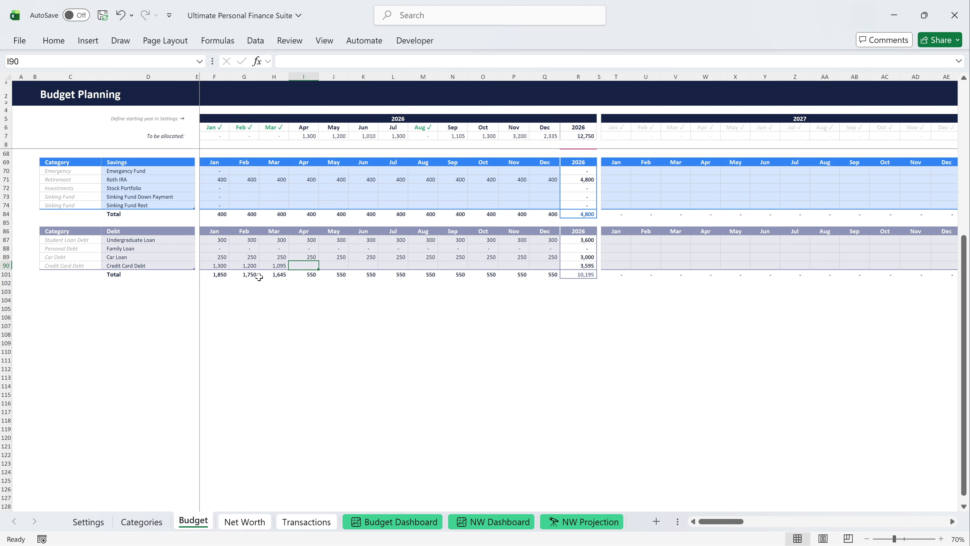
pyautogui.write('900')
pyautogui.press('Tab')
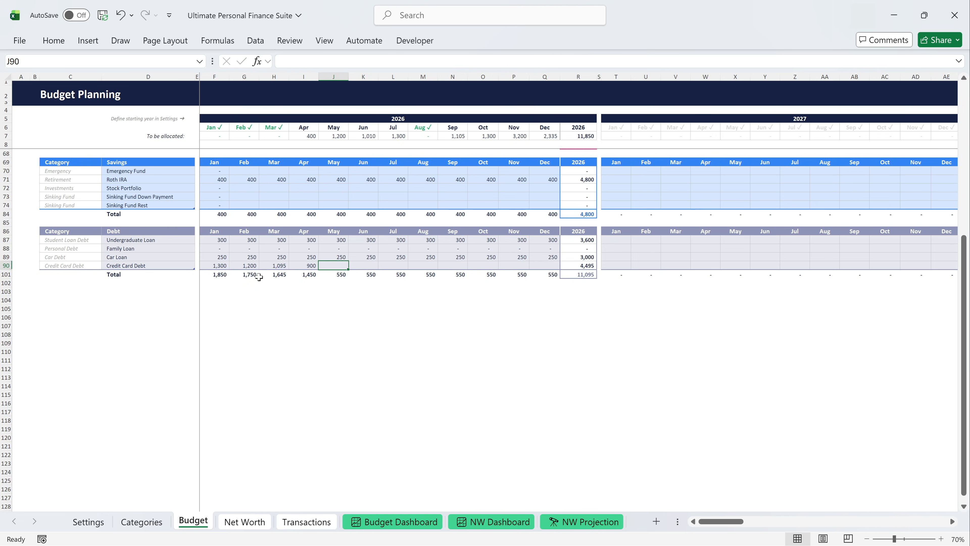
pyautogui.write('0')
pyautogui.press('Tab')
pyautogui.write('0')
pyautogui.press('Tab')
pyautogui.write('0')
pyautogui.press('Tab')
pyautogui.write('0')
pyautogui.press('Tab')
pyautogui.press('0')
pyautogui.press('Tab')
pyautogui.write('0')
pyautogui.press('Tab')
pyautogui.write('0')
pyautogui.press('Tab')
pyautogui.write('0')
pyautogui.hotkey('ctrl', 'Return')
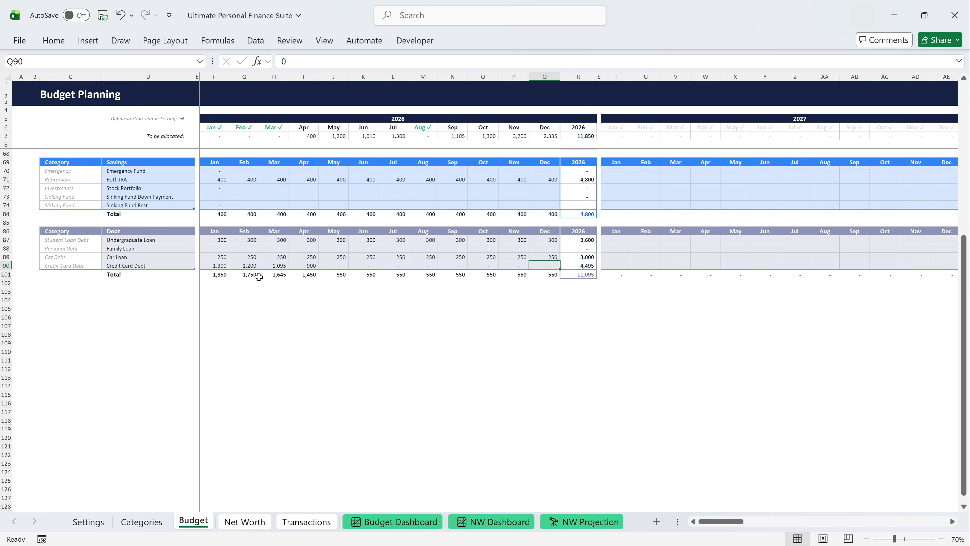
# Enter Emergency Fund savings as 400 in April, 1,200 in May, 900 in June and 0 in the other months of 2026.
pyautogui.click(239, 170)
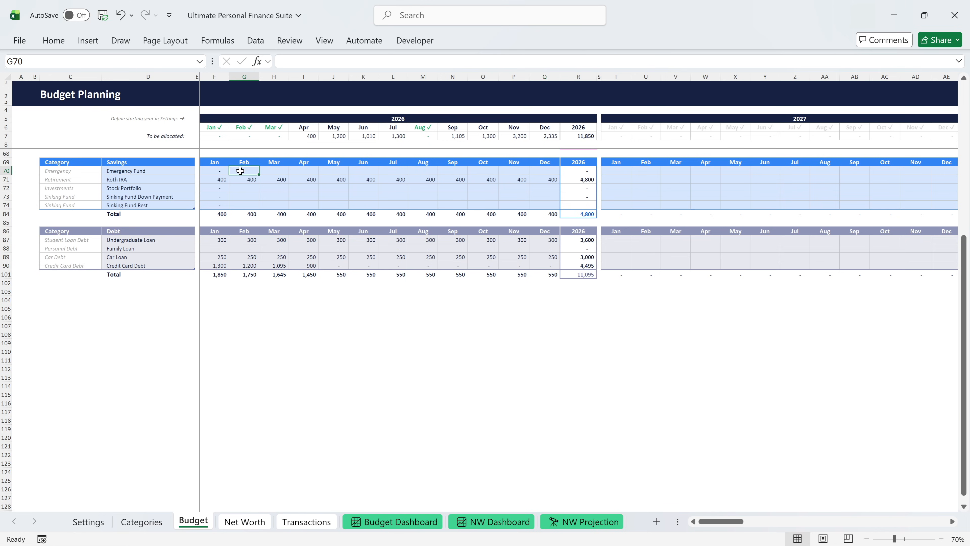
pyautogui.write('0')
pyautogui.press('Tab')
pyautogui.write('0')
pyautogui.press('Tab')
pyautogui.write('400')
pyautogui.press('Tab')
pyautogui.write('1200')
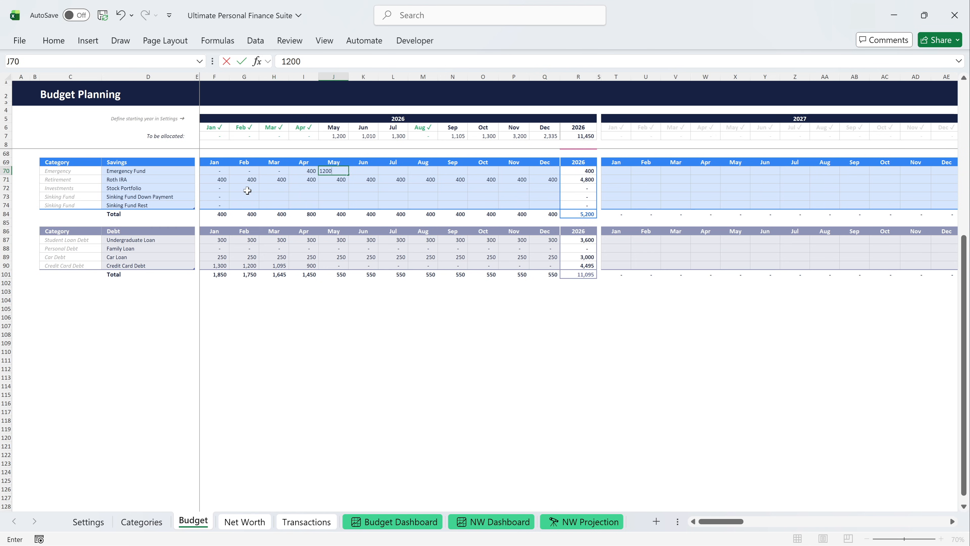
pyautogui.press('Tab')
pyautogui.write('900')
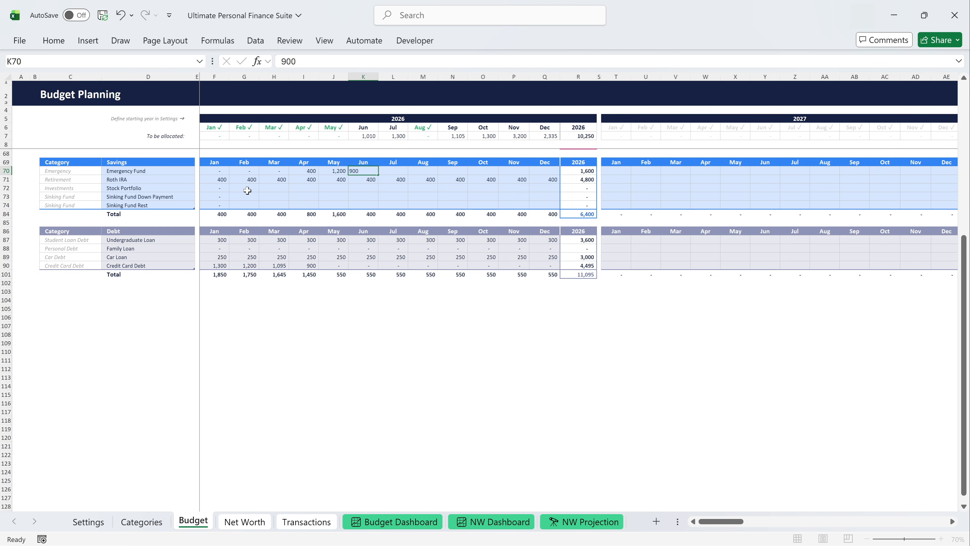
pyautogui.press('Tab')
pyautogui.write('0')
pyautogui.press('Tab')
pyautogui.write('0')
pyautogui.press('Tab')
pyautogui.write('0')
pyautogui.press('Tab')
pyautogui.write('0')
pyautogui.press('Tab')
pyautogui.write('0\t0')
pyautogui.hotkey('ctrl', 'Return')
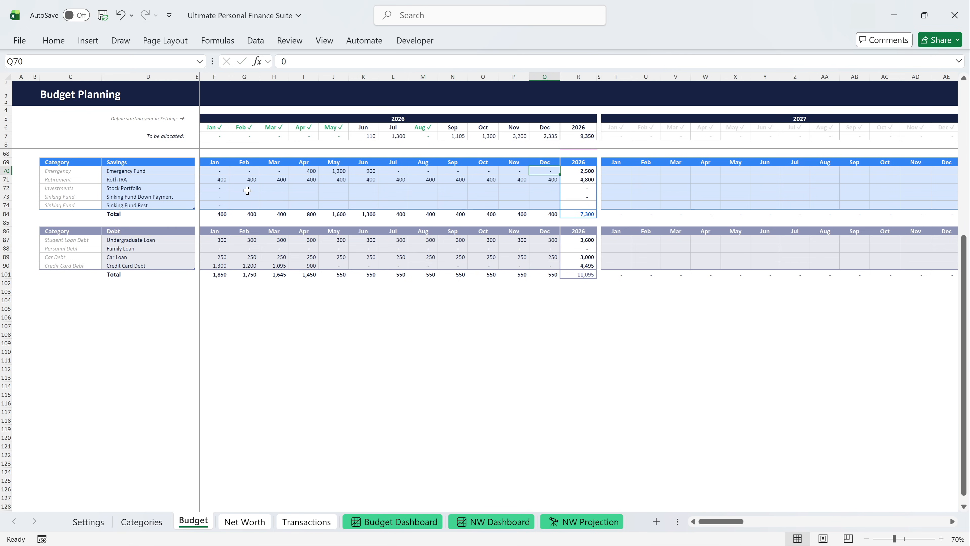
# Copy zeros in the last three savings rows through May, and enter Stock Portfolio from June as 0, 1,000, 0, 800, 800, 2,500, 2,000.
pyautogui.moveTo(221, 188); pyautogui.dragTo(339, 202)
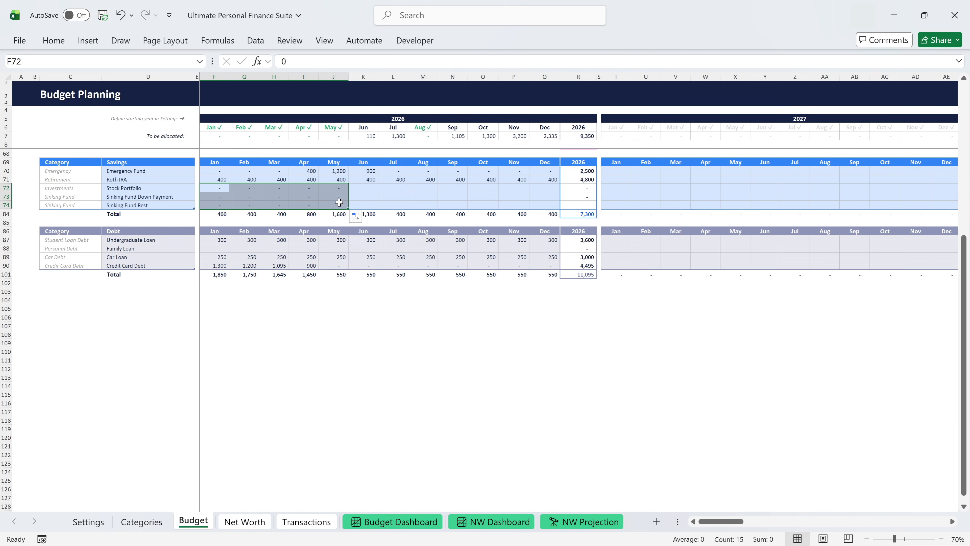
pyautogui.click(362, 187)
pyautogui.write('0')
pyautogui.press('Tab')
pyautogui.write('1,000')
pyautogui.press('Tab')
pyautogui.write('0')
pyautogui.press('Tab')
pyautogui.write('800')
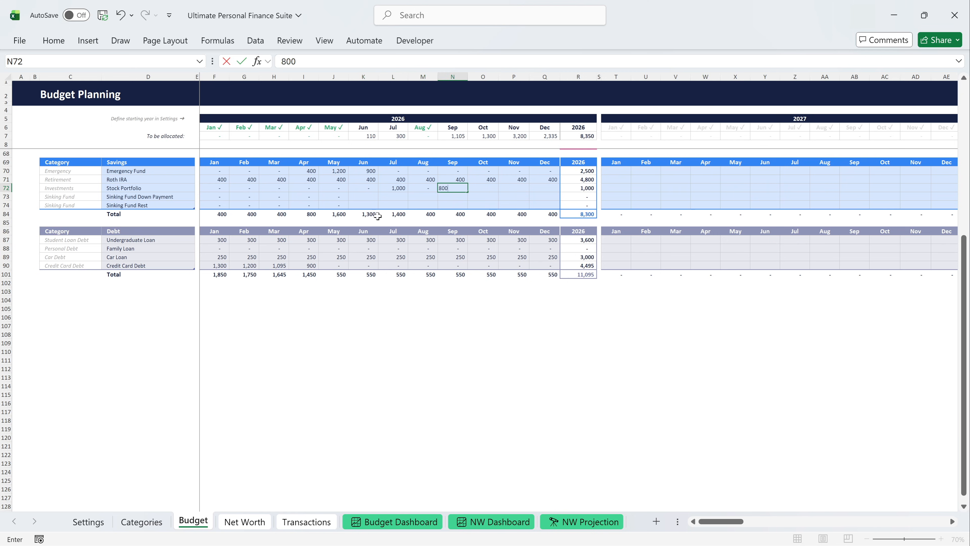
pyautogui.press('Tab')
pyautogui.write('800')
pyautogui.press('Tab')
pyautogui.write('2,500')
pyautogui.press('Tab')
pyautogui.write('2000')
pyautogui.press('Return')
# Enter Sinking Fund Down Payment for June to December 2026 as 0, 300, 0, 300, 500, 700 and 300.
pyautogui.write('0')
pyautogui.press('Tab')
pyautogui.write('300')
pyautogui.press('Tab')
pyautogui.write('0')
pyautogui.press('Tab')
pyautogui.write('300')
pyautogui.press('Tab')
pyautogui.write('500')
pyautogui.press('Tab')
pyautogui.write('700')
pyautogui.press('Tab')
pyautogui.write('300')
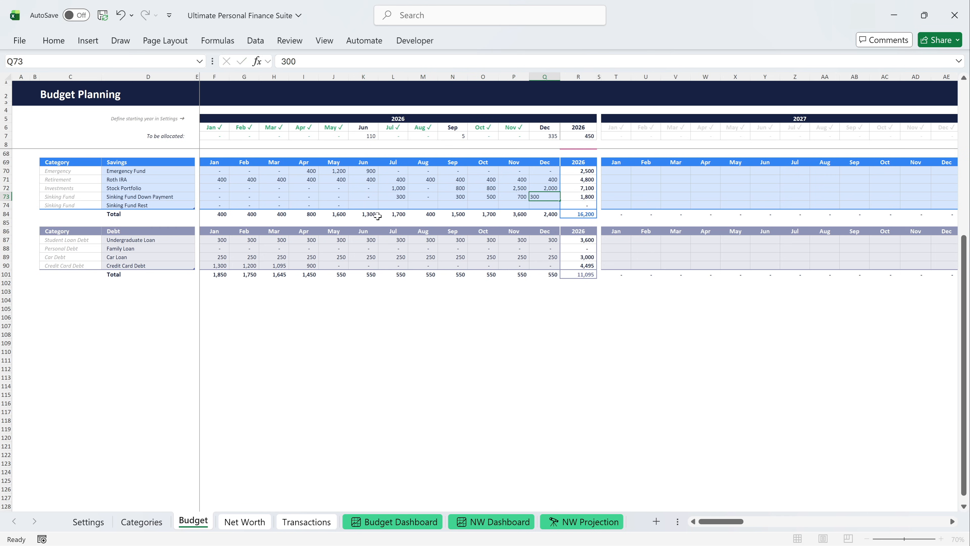
pyautogui.press('Return')
# Enter Sinking Fund Rest as 110 in June, 5 in September, 35 in December and 0 in the months between.
pyautogui.write('110')
pyautogui.press('Tab')
pyautogui.write('0')
pyautogui.press('Tab')
pyautogui.write('0')
pyautogui.press('Tab')
pyautogui.write('5')
pyautogui.press('Tab')
pyautogui.write('0')
pyautogui.press('Tab')
pyautogui.write('0')
pyautogui.press('Tab')
pyautogui.write('35')
pyautogui.hotkey('ctrl', 'Return')
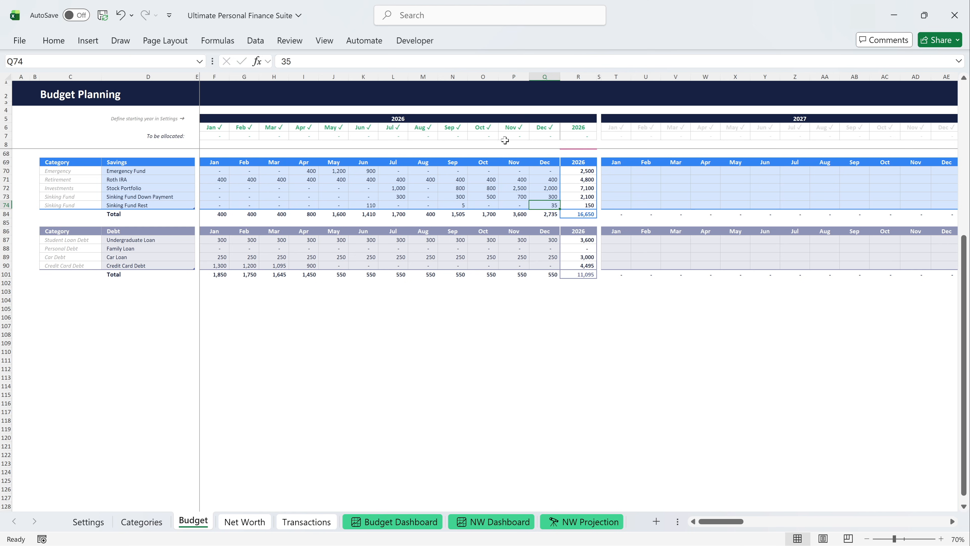
# Open the Budget Dashboard and view its breakdown by Categories before returning the level of detail to Positions.
pyautogui.scroll(8, 553, 138)
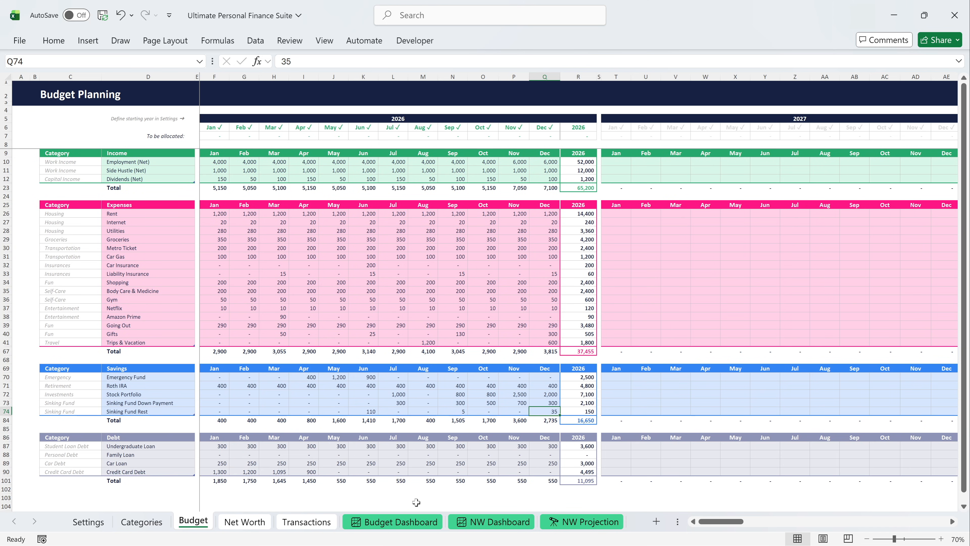
pyautogui.click(397, 522)
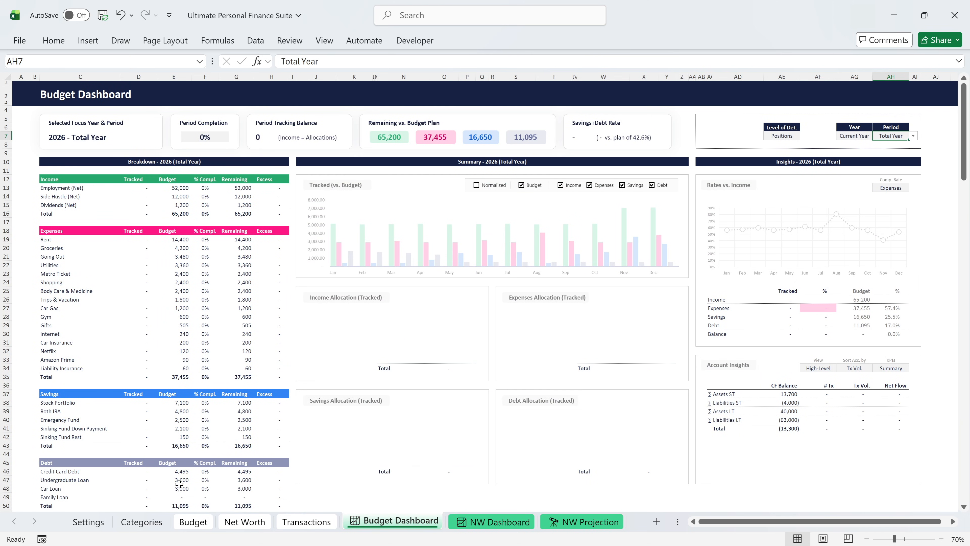
pyautogui.click(788, 135)
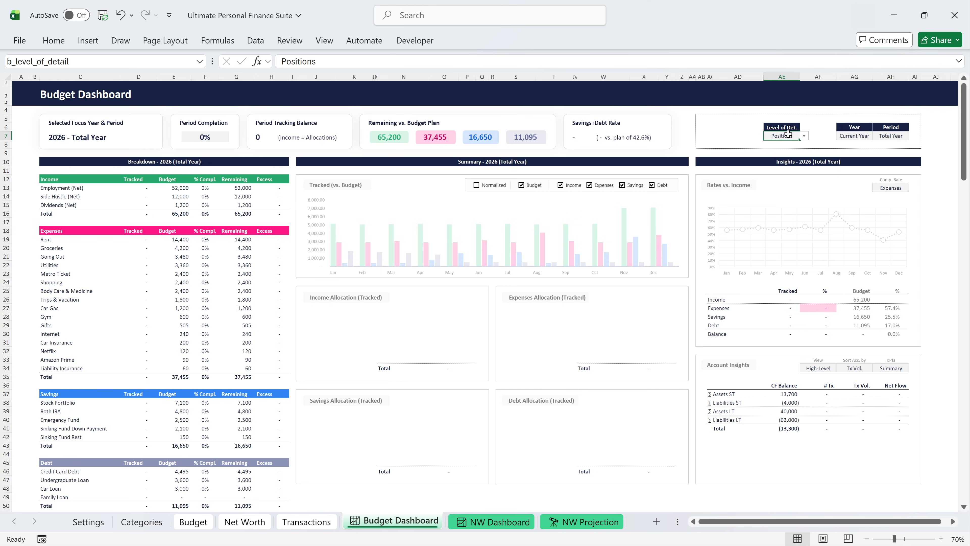
pyautogui.click(804, 135)
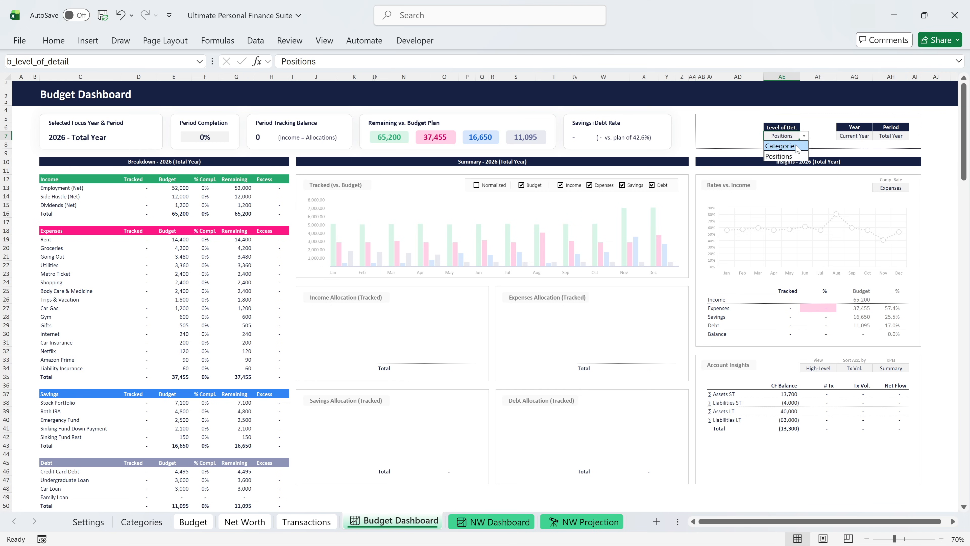
pyautogui.click(781, 146)
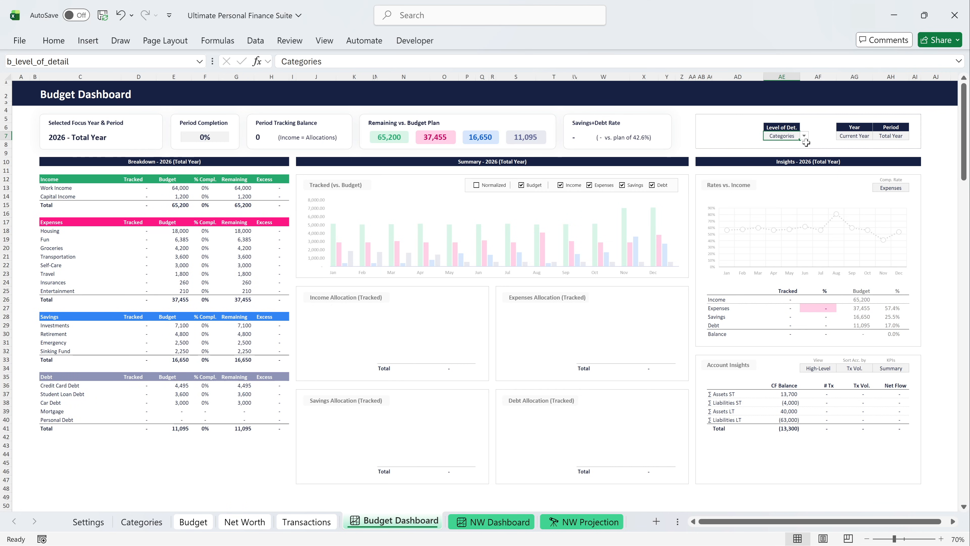
pyautogui.click(804, 138)
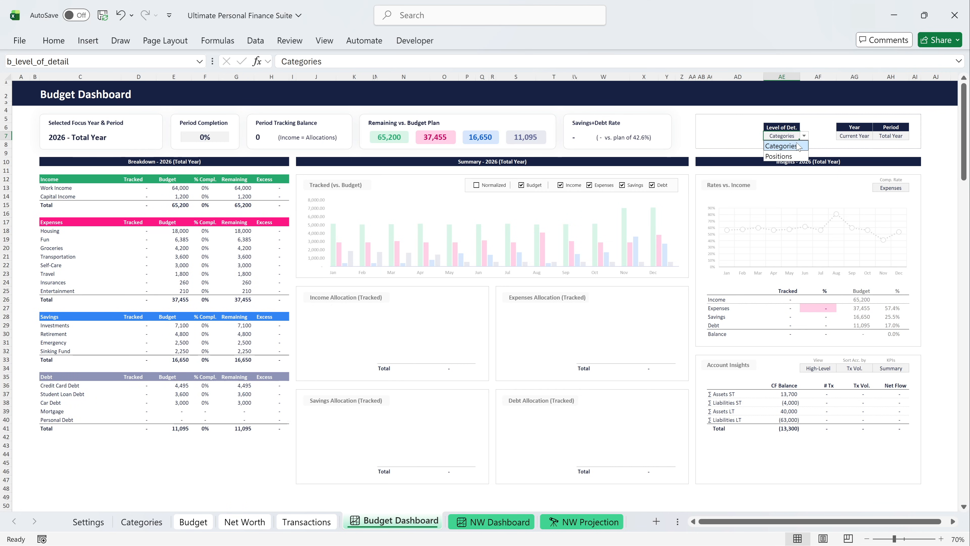
pyautogui.click(784, 153)
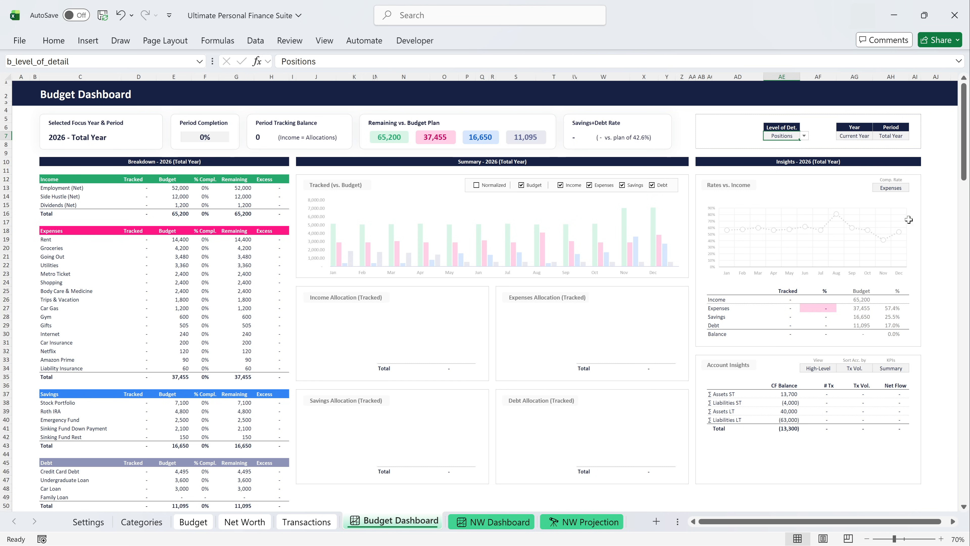
# Switch the comparison rate of the Rates vs. Income chart to Savings, to Debt and finally to Sav.+Debt.
pyautogui.click(894, 188)
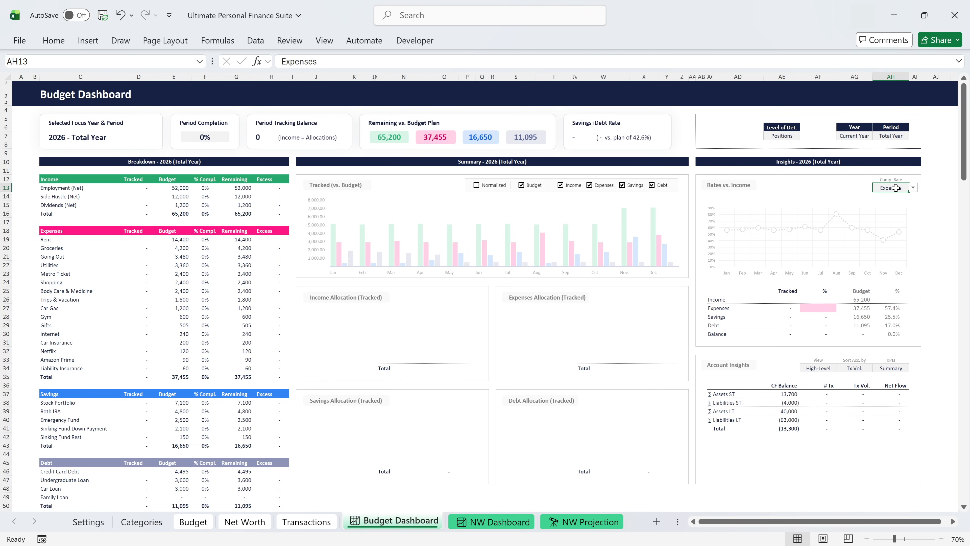
pyautogui.click(913, 187)
pyautogui.click(904, 210)
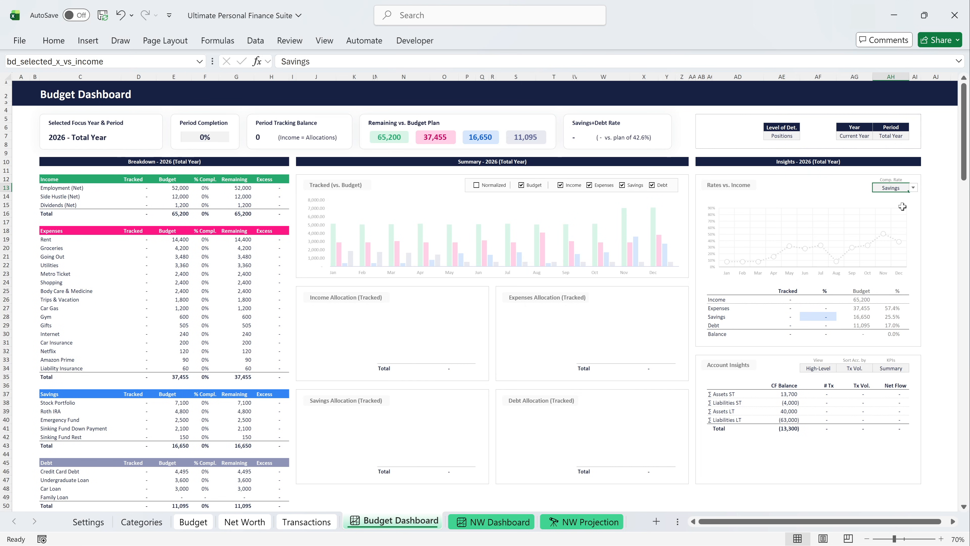
pyautogui.click(914, 189)
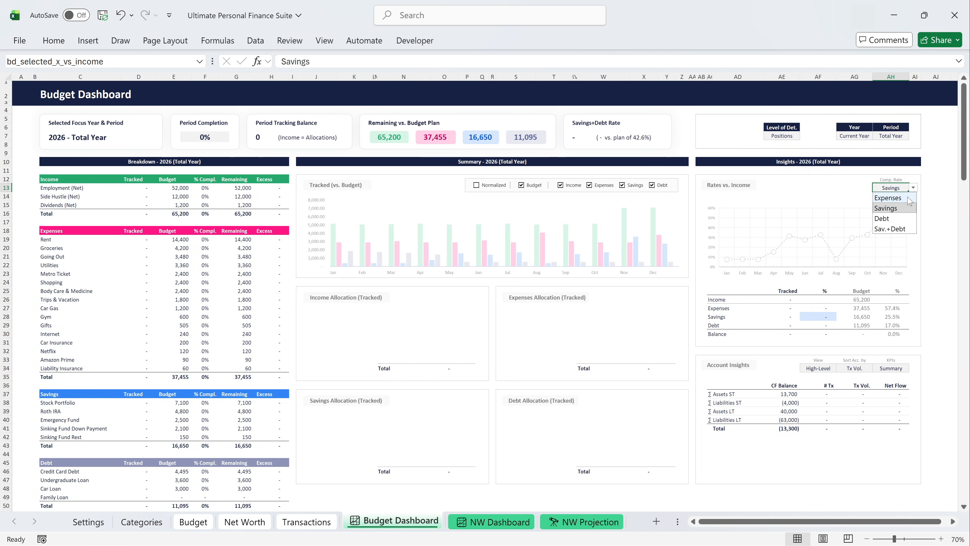
pyautogui.click(902, 217)
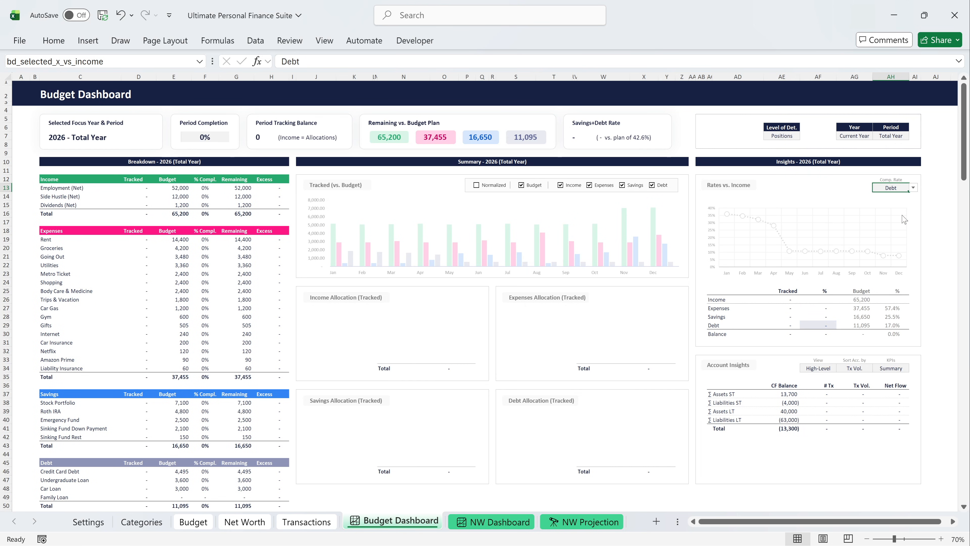
pyautogui.click(914, 189)
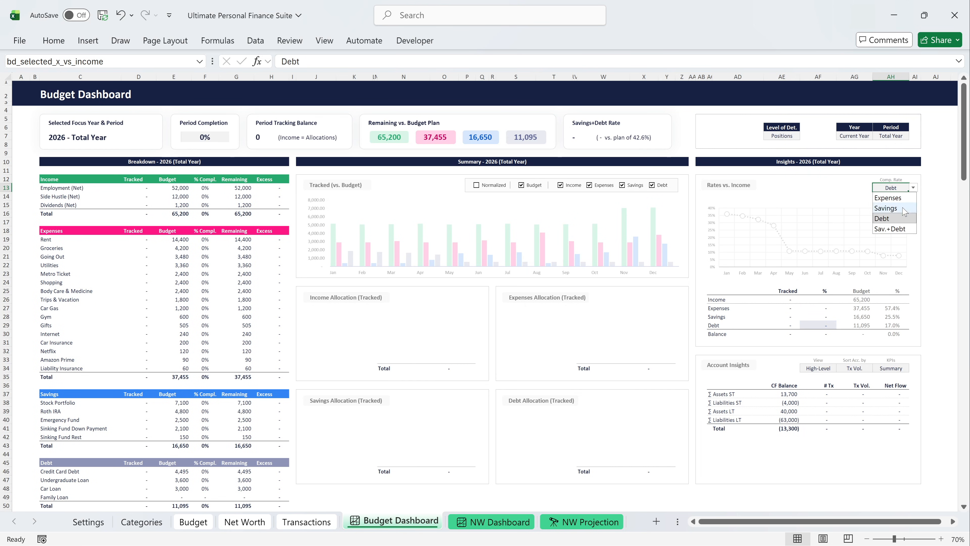
pyautogui.click(899, 228)
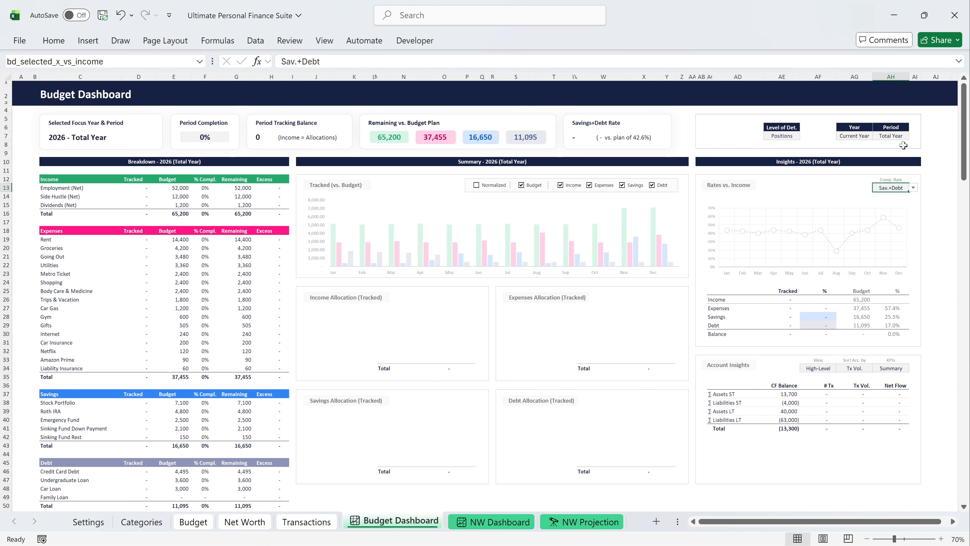
# Switch the Budget Dashboard period to March, to August and finally to Current Month.
pyautogui.click(899, 138)
pyautogui.click(914, 136)
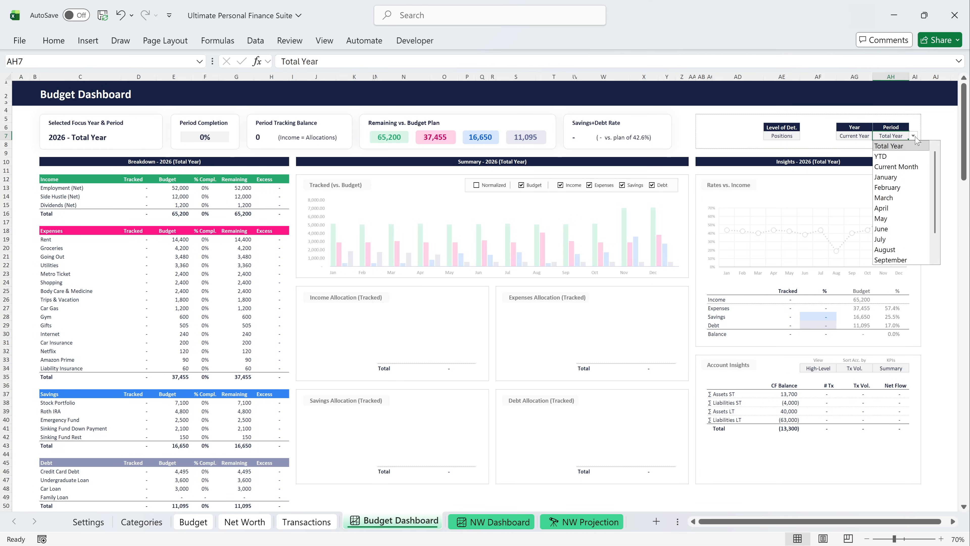
pyautogui.click(905, 196)
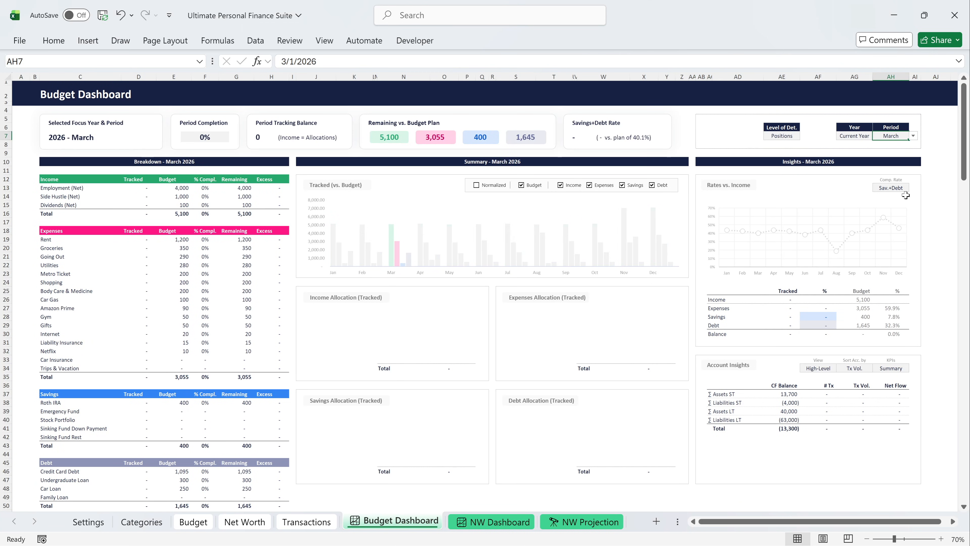
pyautogui.click(913, 136)
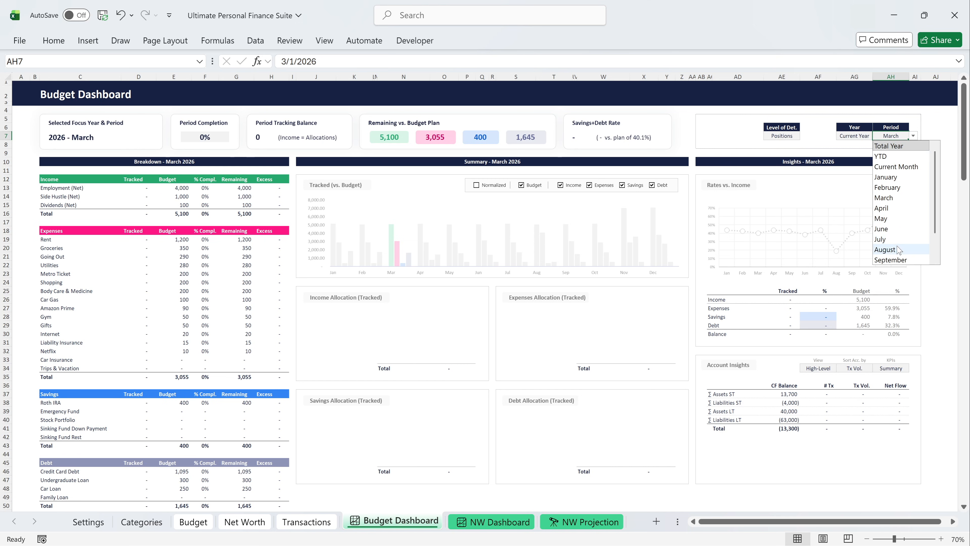
pyautogui.click(885, 249)
pyautogui.click(914, 136)
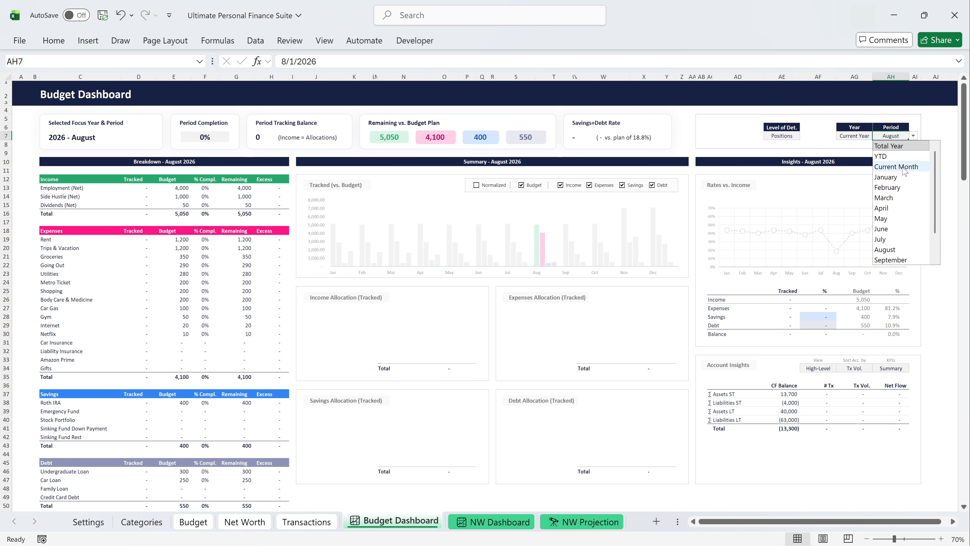
pyautogui.click(896, 166)
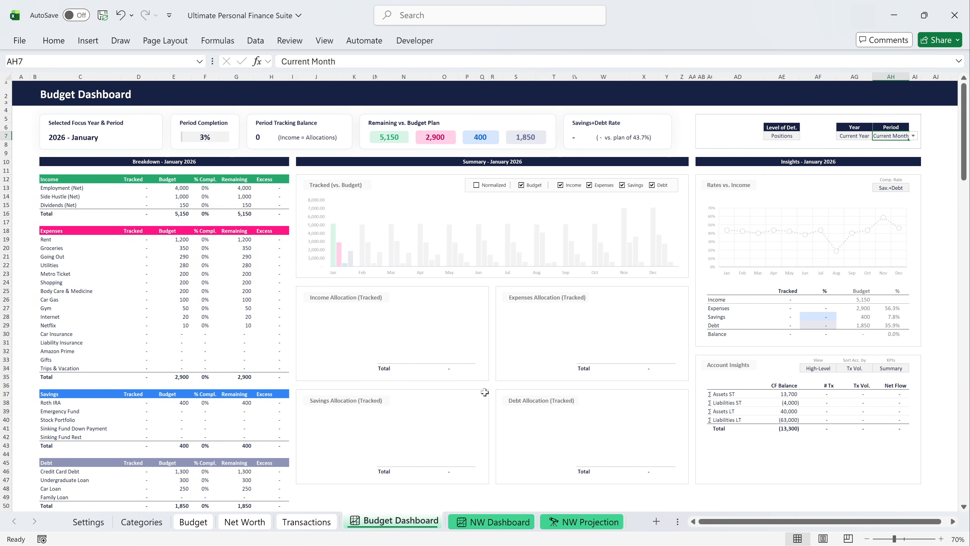
# Start the first entry on the Transactions sheet with date 1-Jan-26, amount 4000 and details Paycheck.
pyautogui.click(327, 522)
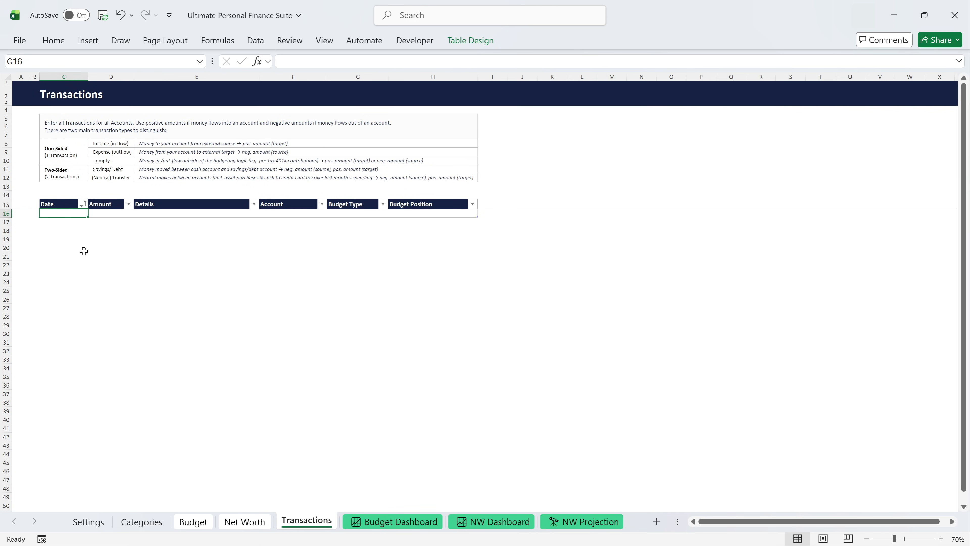
pyautogui.write('1-Jan-26')
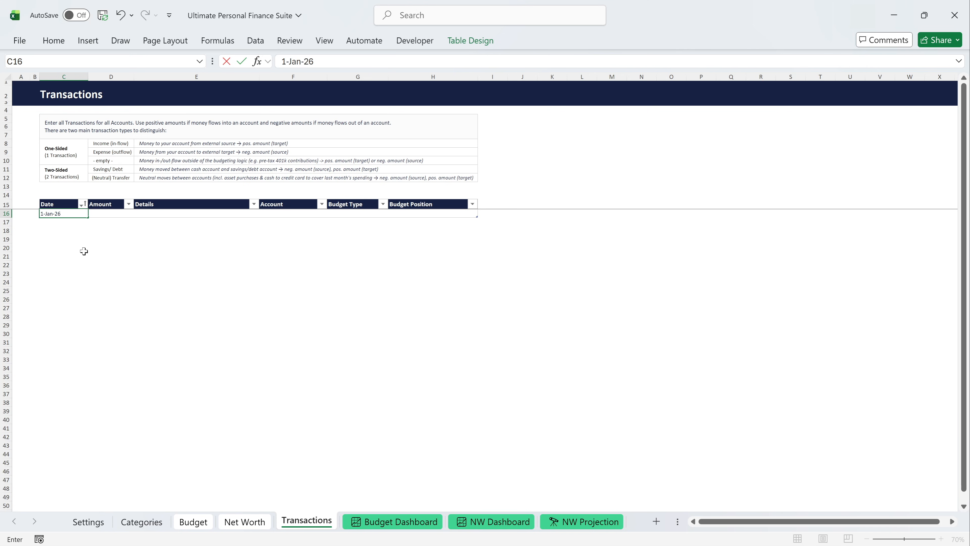
pyautogui.press('Tab')
pyautogui.write('4000')
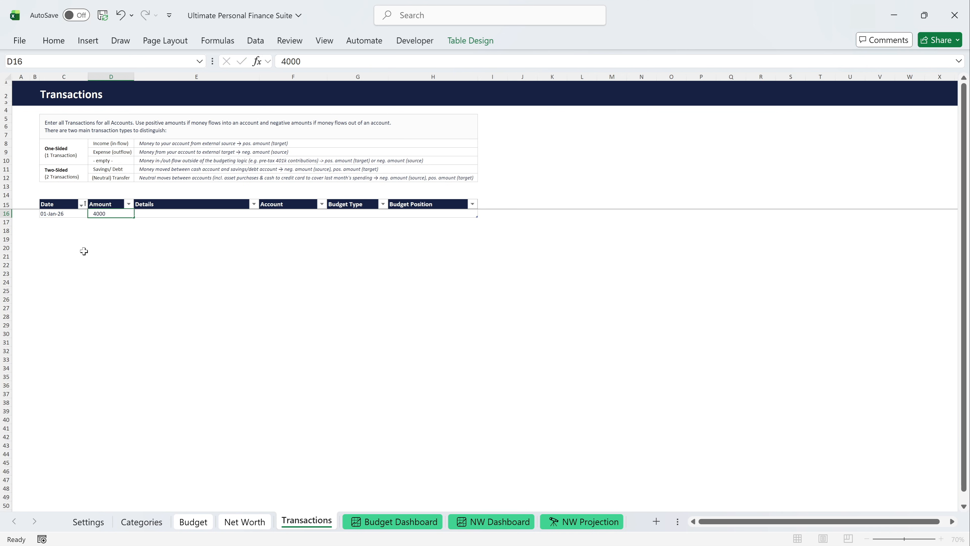
pyautogui.press('Tab')
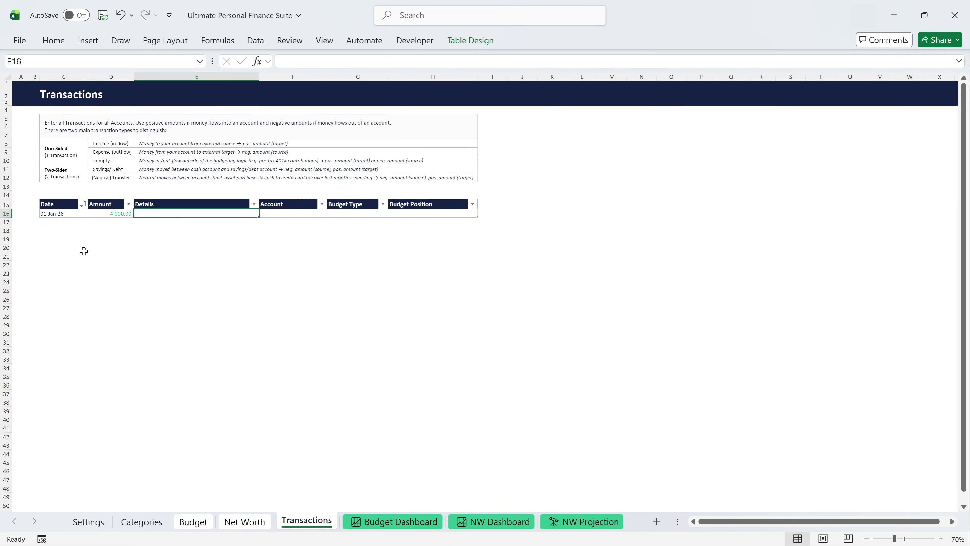
pyautogui.write('Paycheck')
pyautogui.press('Tab')
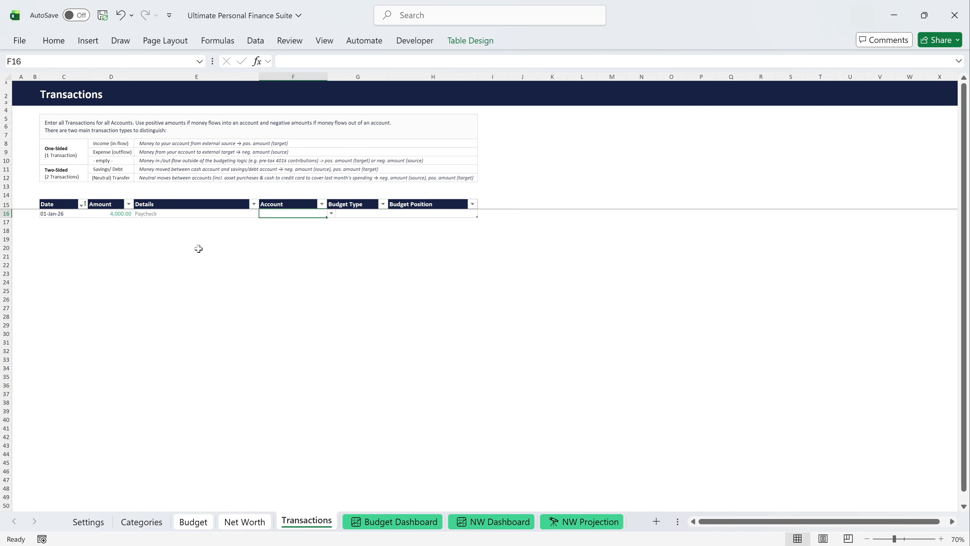
# Assign the Paycheck transaction to Bank Account, with budget type Income and budget position Employment (Net).
pyautogui.click(331, 214)
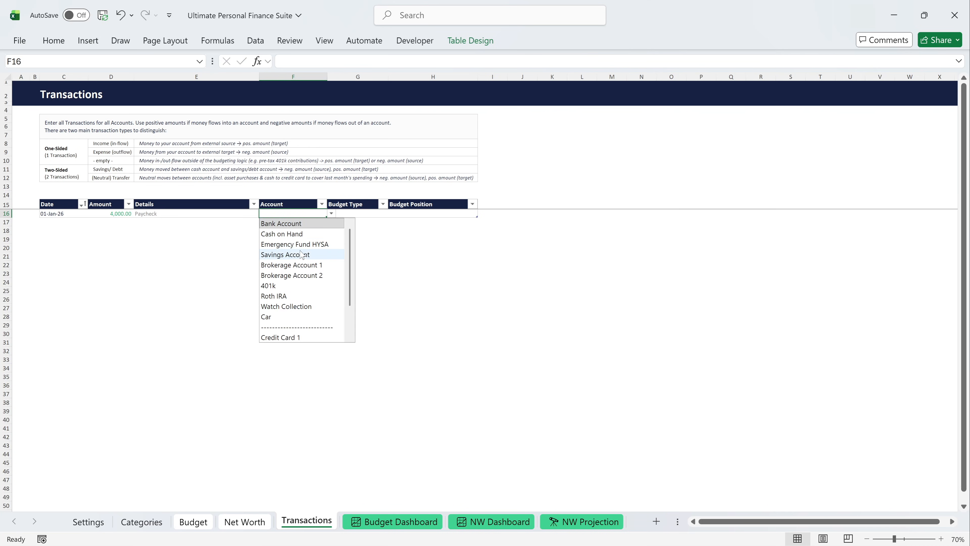
pyautogui.scroll(-2, 294, 256)
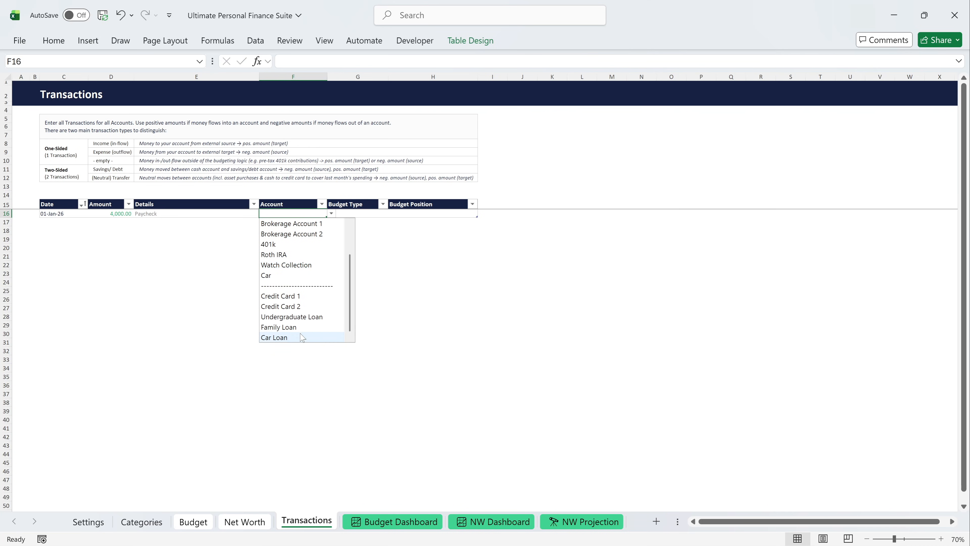
pyautogui.scroll(2, 301, 336)
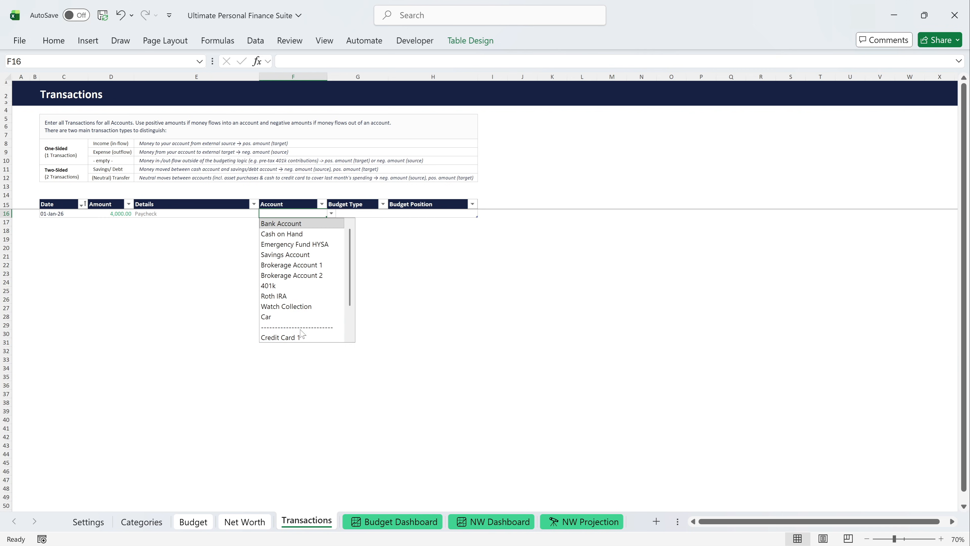
pyautogui.click(301, 224)
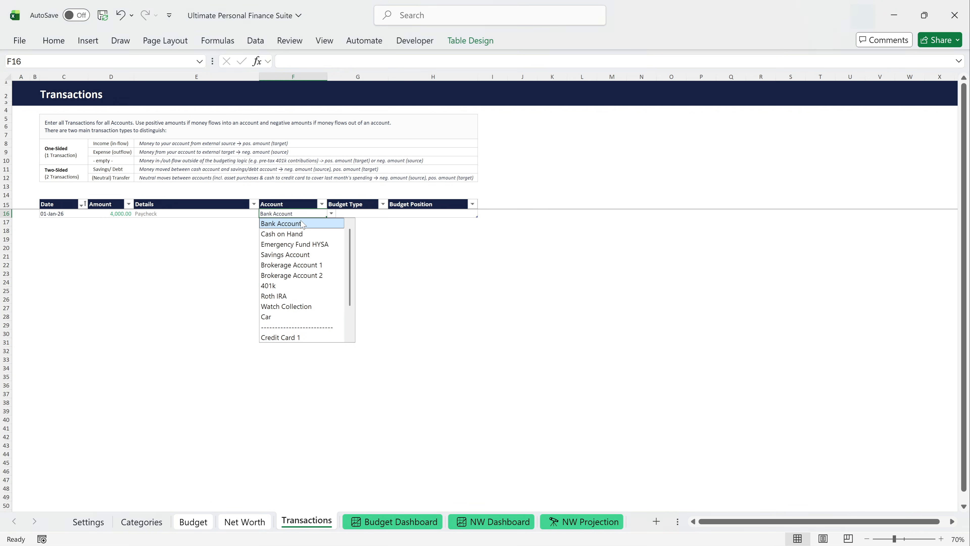
pyautogui.click(358, 213)
pyautogui.click(393, 213)
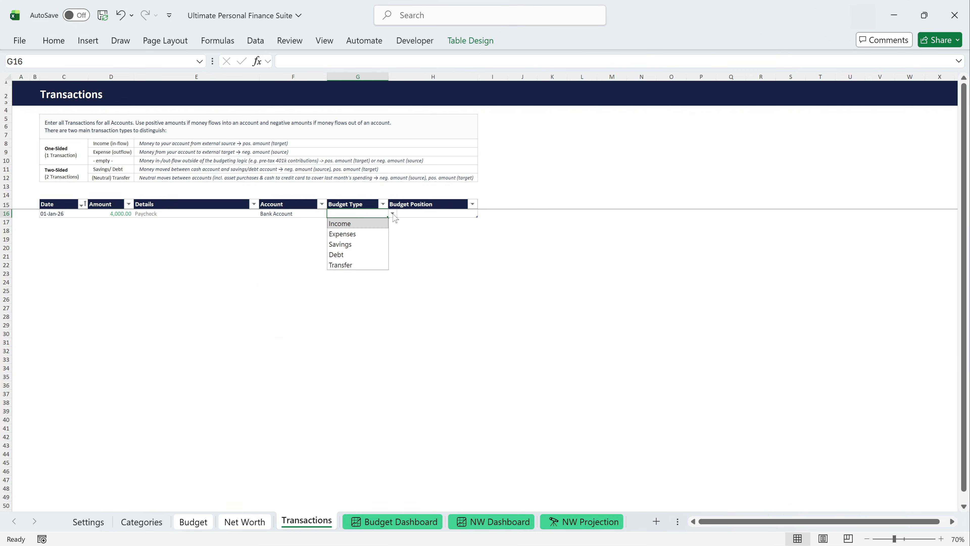
pyautogui.click(383, 222)
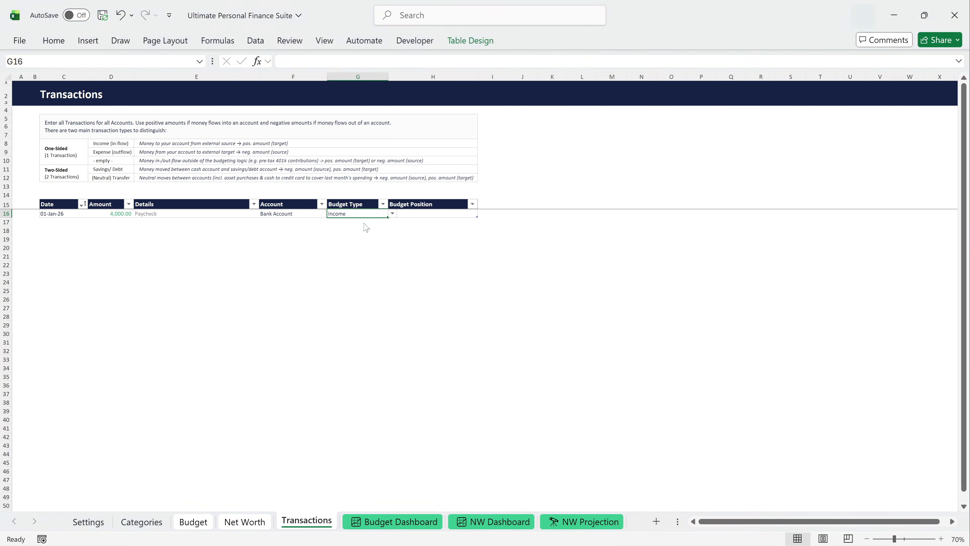
pyautogui.click(414, 213)
pyautogui.click(482, 214)
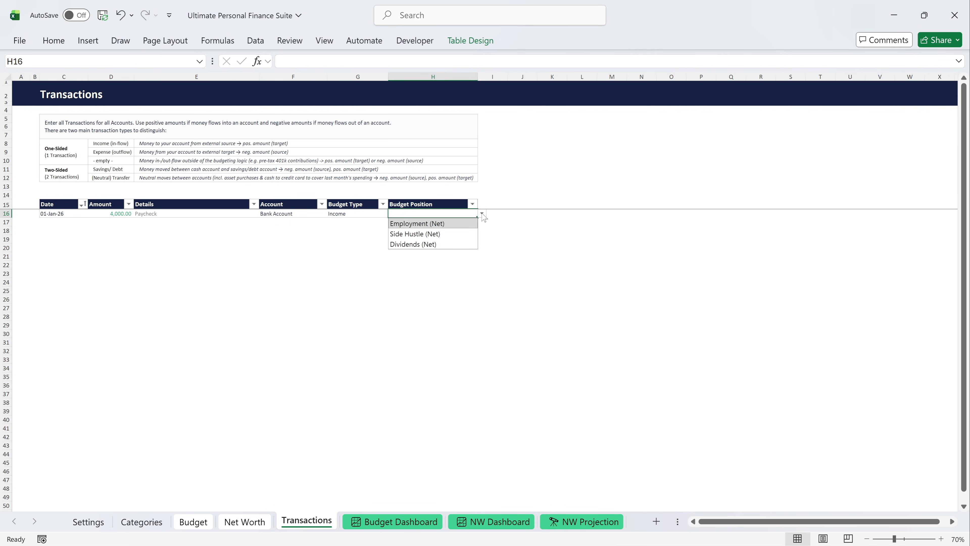
pyautogui.click(452, 225)
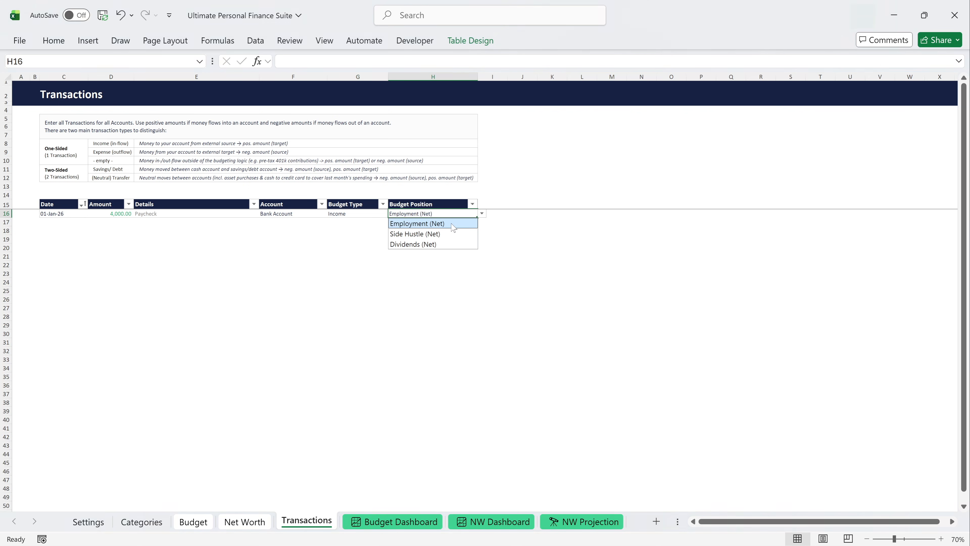
# Add a second transaction dated 2-Jan-26 with amount -1200 and details Apartment Rent.
pyautogui.click(51, 224)
pyautogui.write('2-')
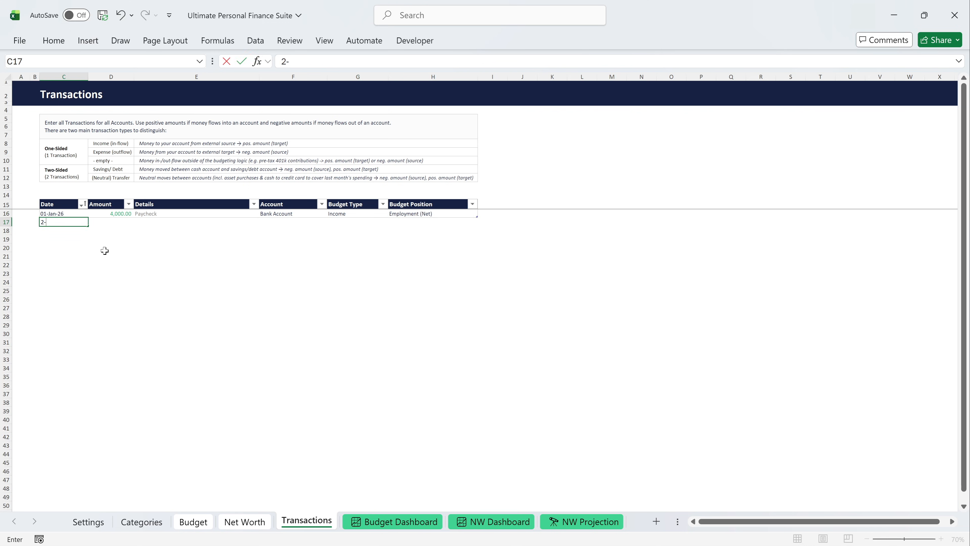
pyautogui.write('Jan-26')
pyautogui.press('Tab')
pyautogui.write('-1200')
pyautogui.press('Tab')
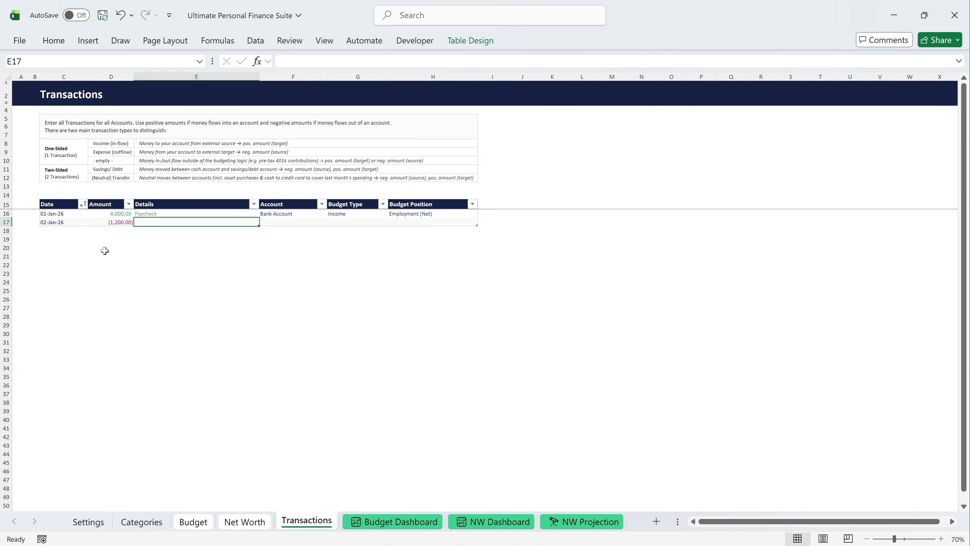
pyautogui.write('Apartment Rent')
pyautogui.press('Tab')
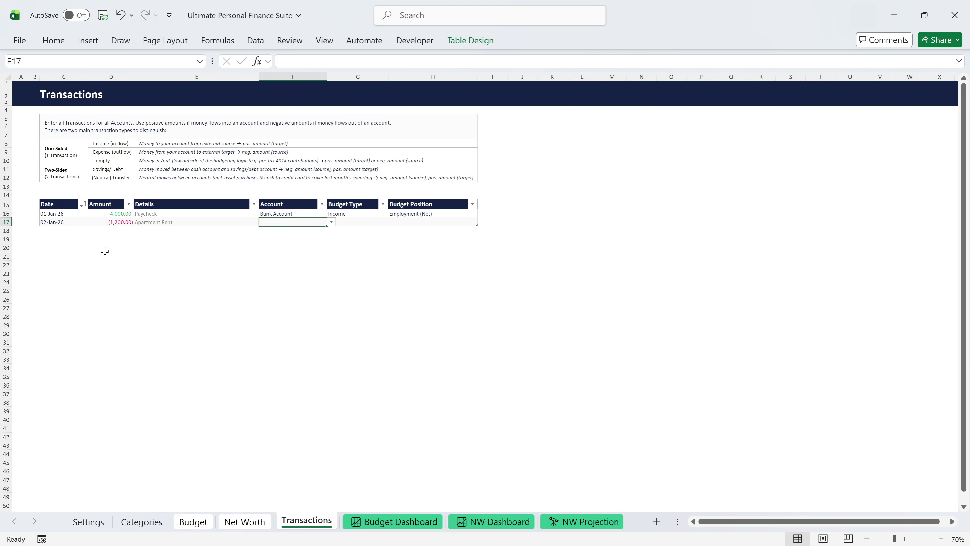
# Assign the Apartment Rent transaction to Bank Account, with budget type Expenses and budget position Rent.
pyautogui.click(331, 222)
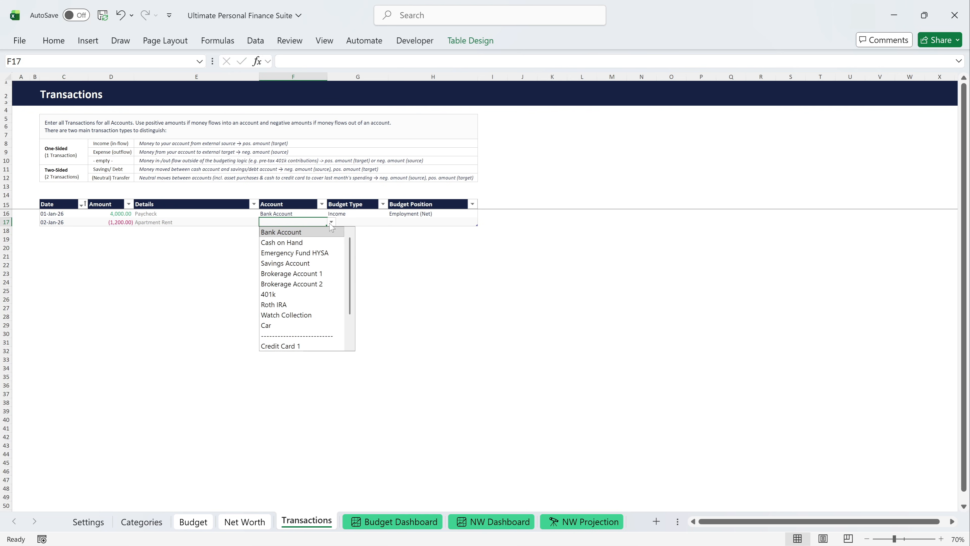
pyautogui.click(311, 233)
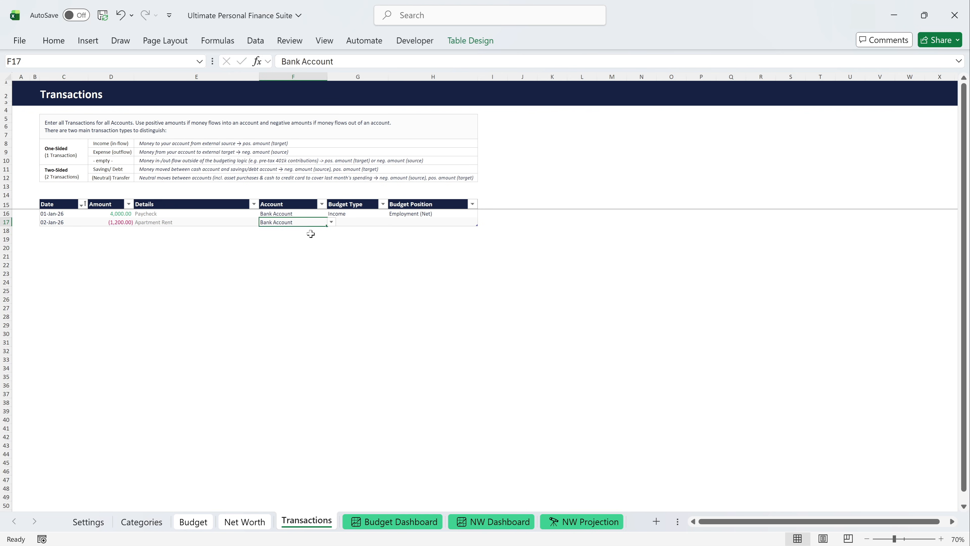
pyautogui.click(348, 224)
pyautogui.click(392, 222)
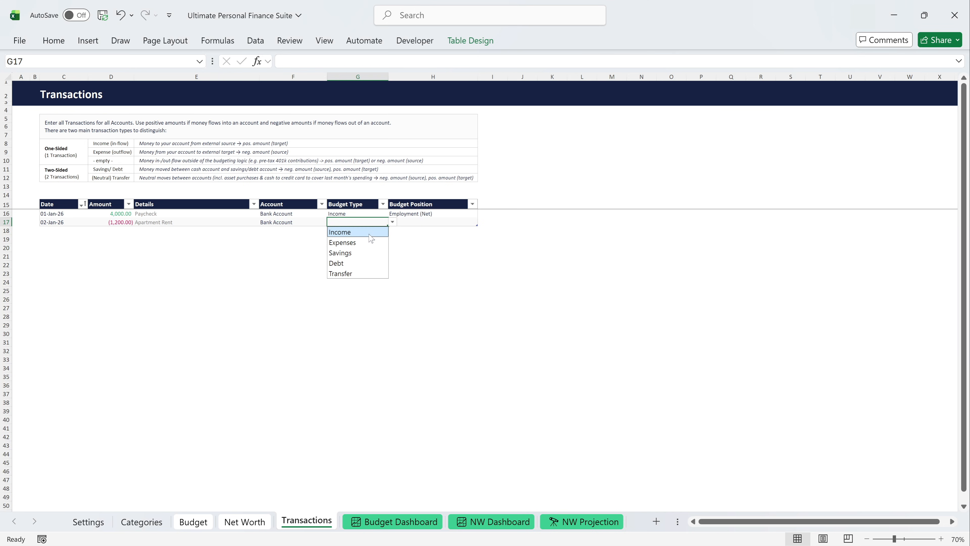
pyautogui.click(365, 241)
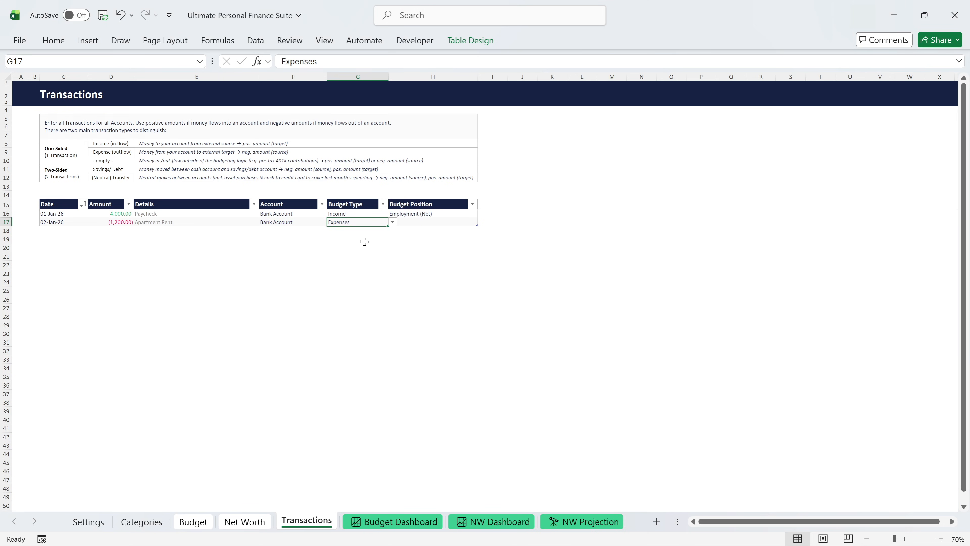
pyautogui.click(428, 223)
pyautogui.click(482, 222)
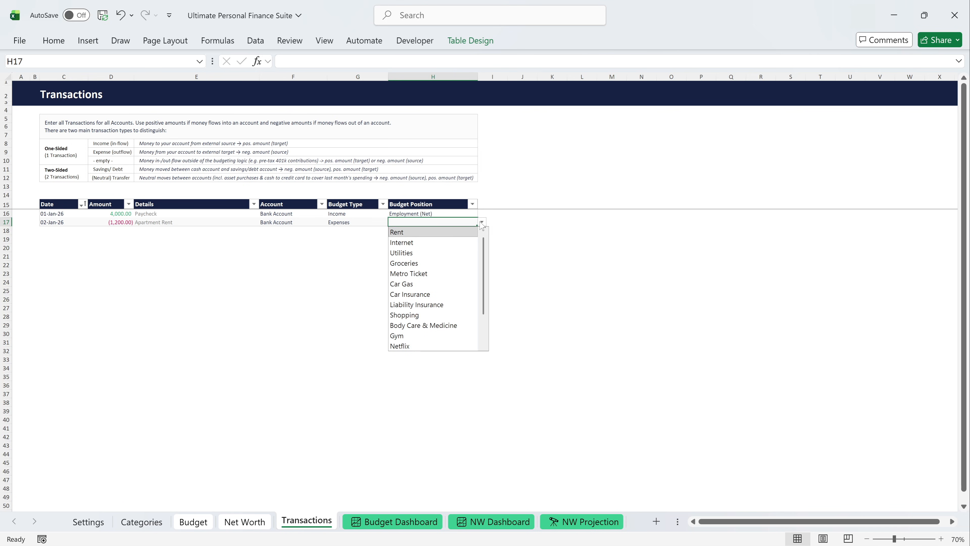
pyautogui.click(440, 234)
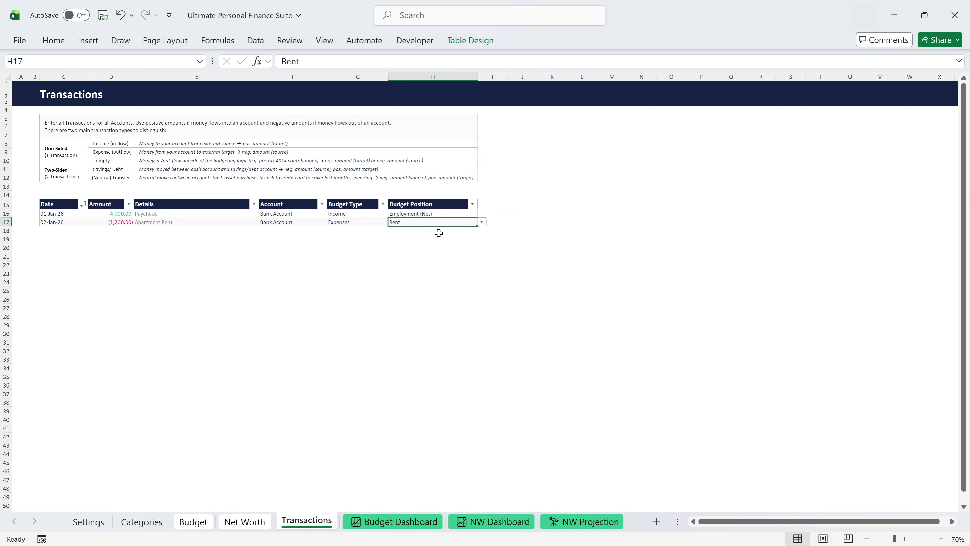
# Add a third transaction dated 3-Jan-26 with amount -120 and details Shopping for Clothes.
pyautogui.click(78, 230)
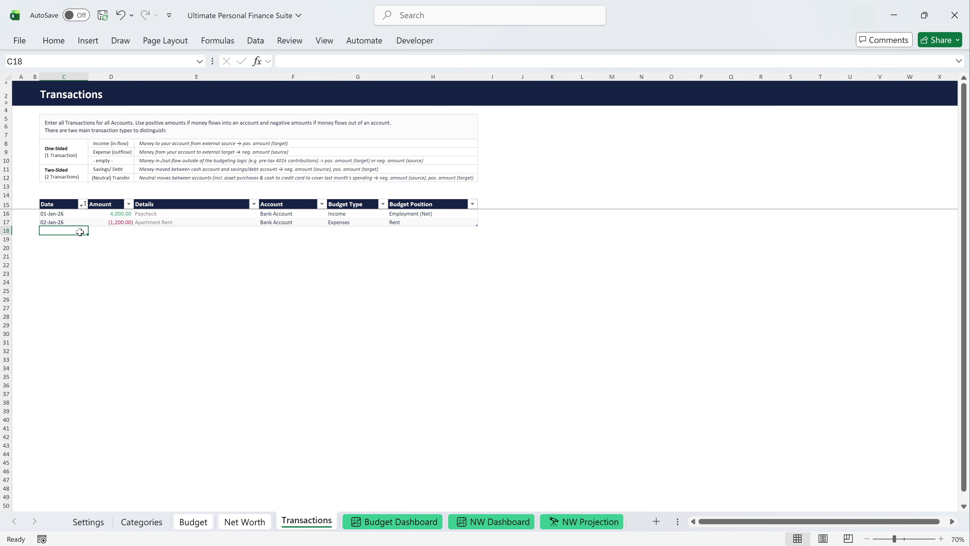
pyautogui.write('3-Jan-26')
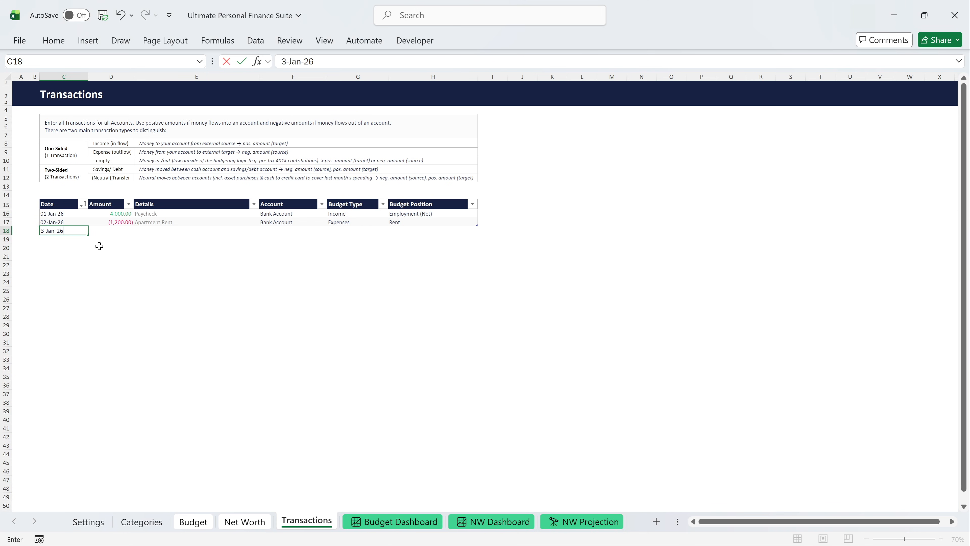
pyautogui.press('Tab')
pyautogui.write('-120')
pyautogui.press('Tab')
pyautogui.write('Shopping for Clothes')
pyautogui.hotkey('ctrl', 'Return')
pyautogui.press('Tab')
# Assign the Shopping for Clothes transaction to Cash on Hand, with budget type Expenses and budget position Shopping.
pyautogui.click(331, 231)
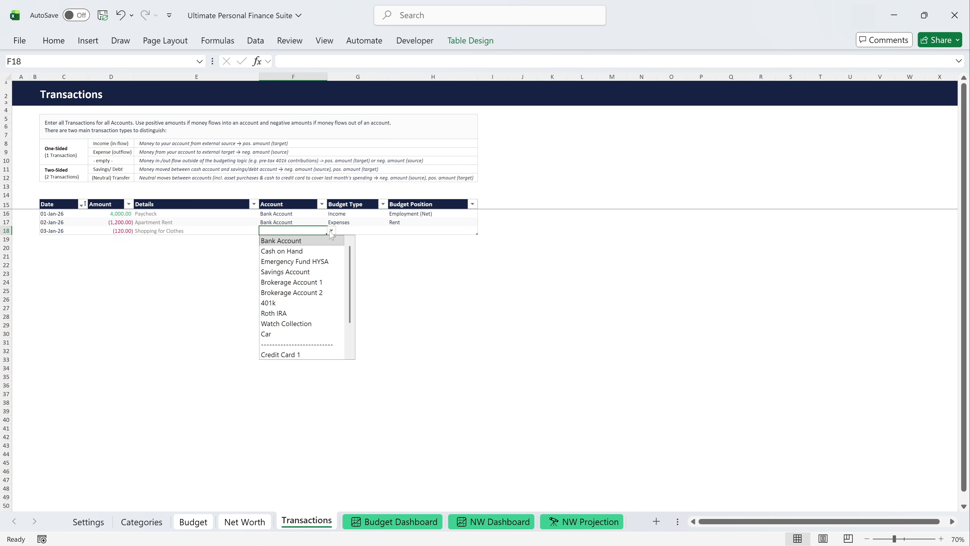
pyautogui.click(311, 252)
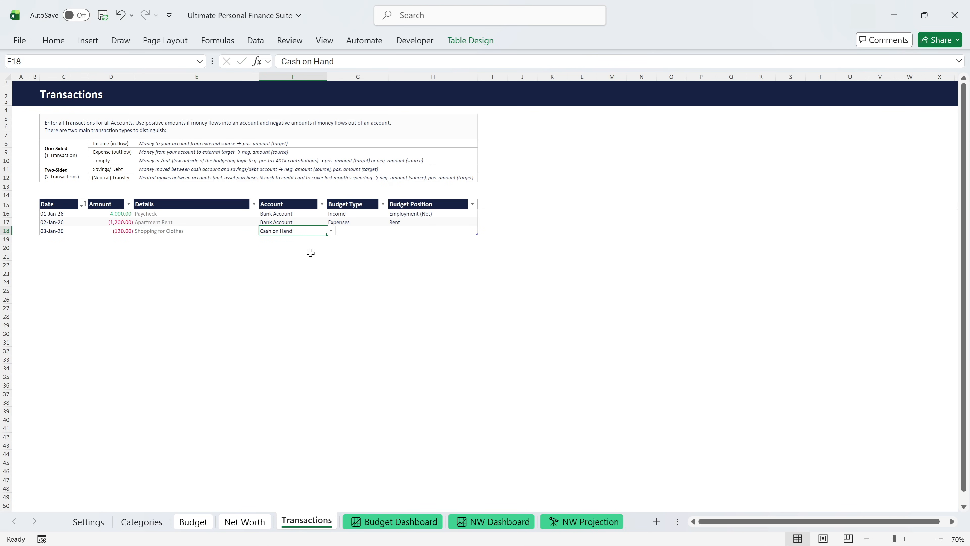
pyautogui.click(362, 231)
pyautogui.click(393, 231)
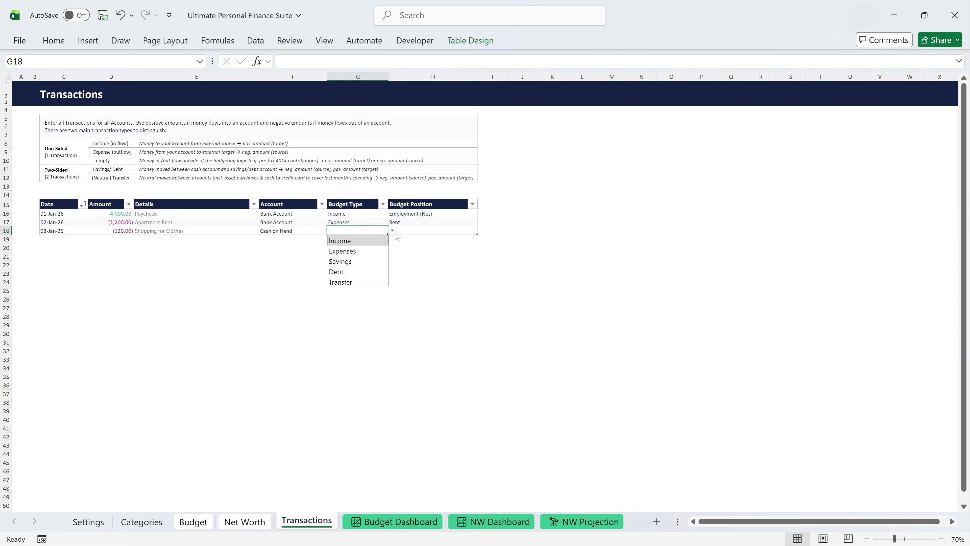
pyautogui.click(365, 252)
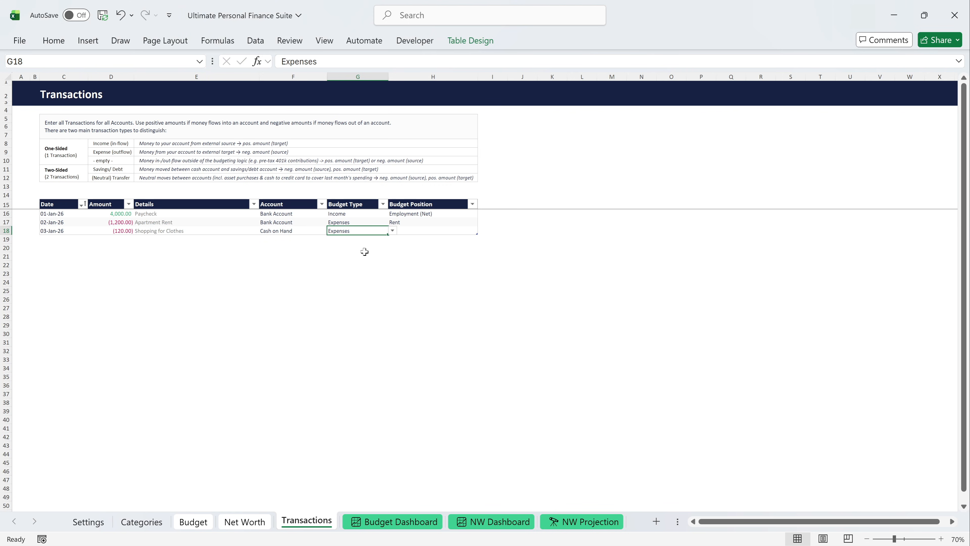
pyautogui.click(427, 231)
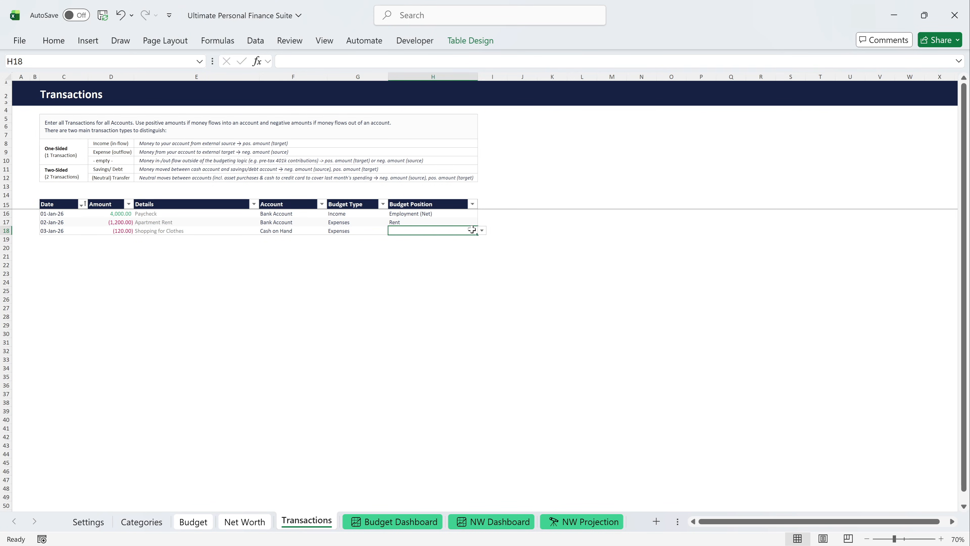
pyautogui.click(482, 231)
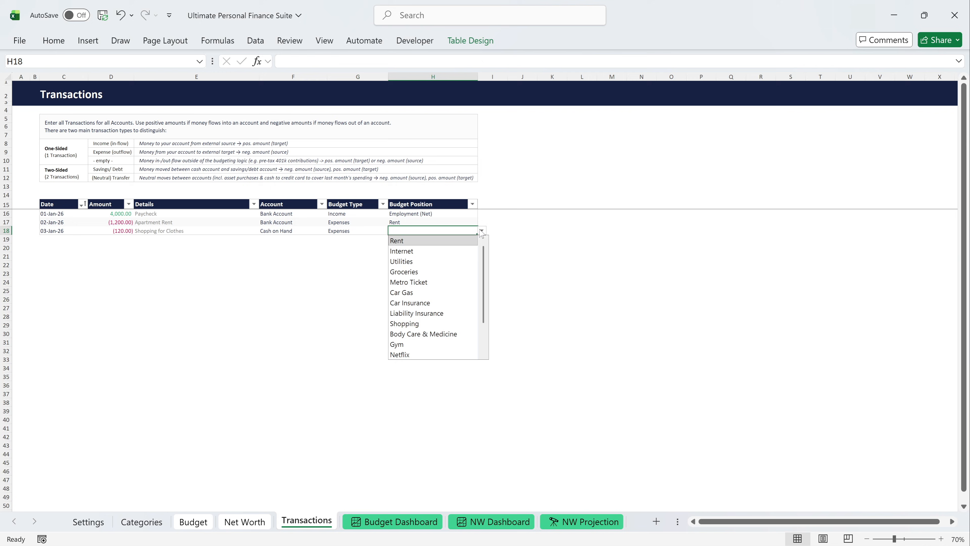
pyautogui.click(432, 324)
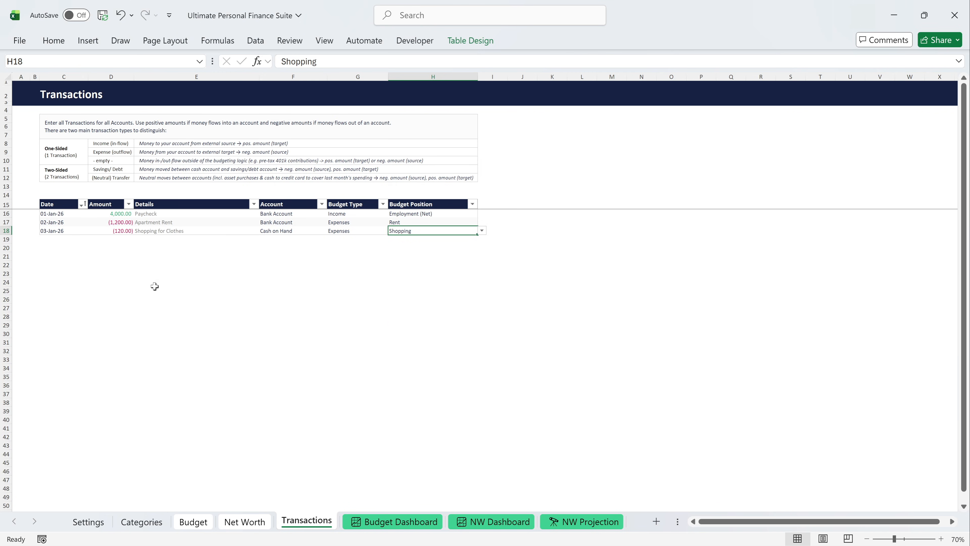
# Add a fourth transaction dated 4-Jan-26 with amount -130 and details Walmart.
pyautogui.click(71, 241)
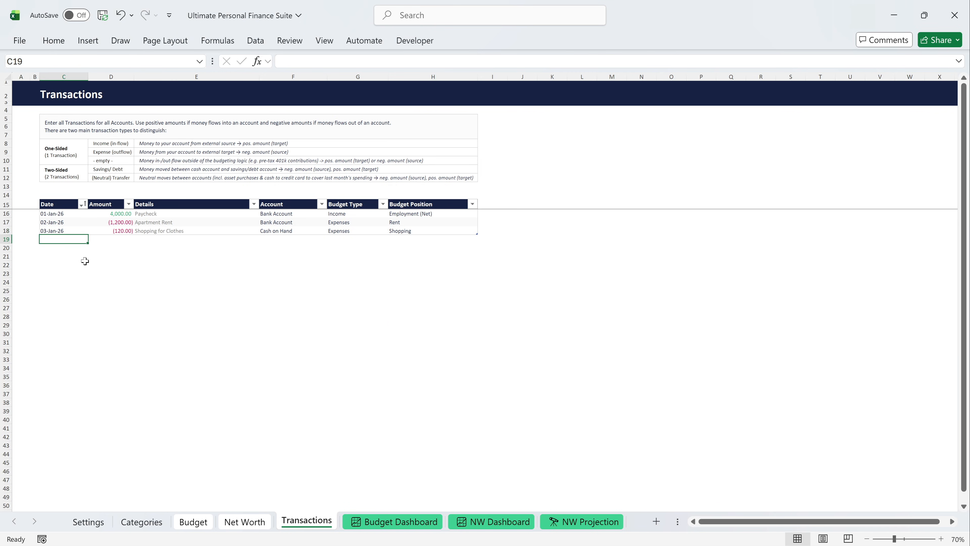
pyautogui.write('4-Jan')
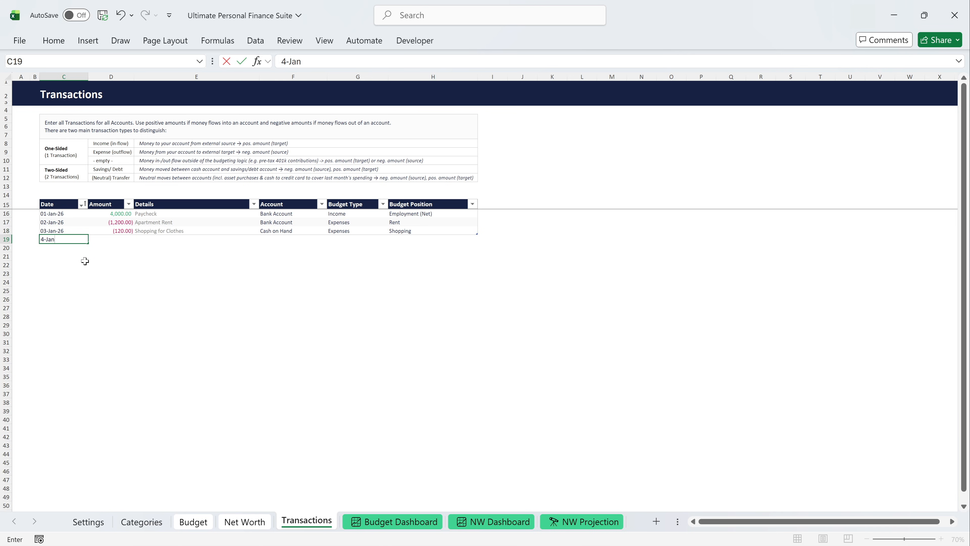
pyautogui.write('-26')
pyautogui.press('Tab')
pyautogui.write('-130')
pyautogui.press('Tab')
pyautogui.write('Wal')
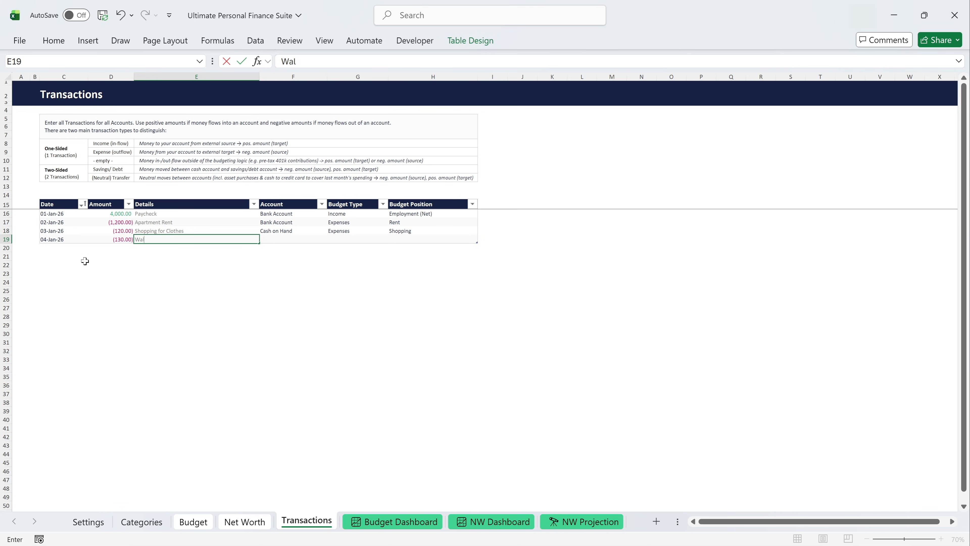
pyautogui.write('mart')
pyautogui.press('Tab')
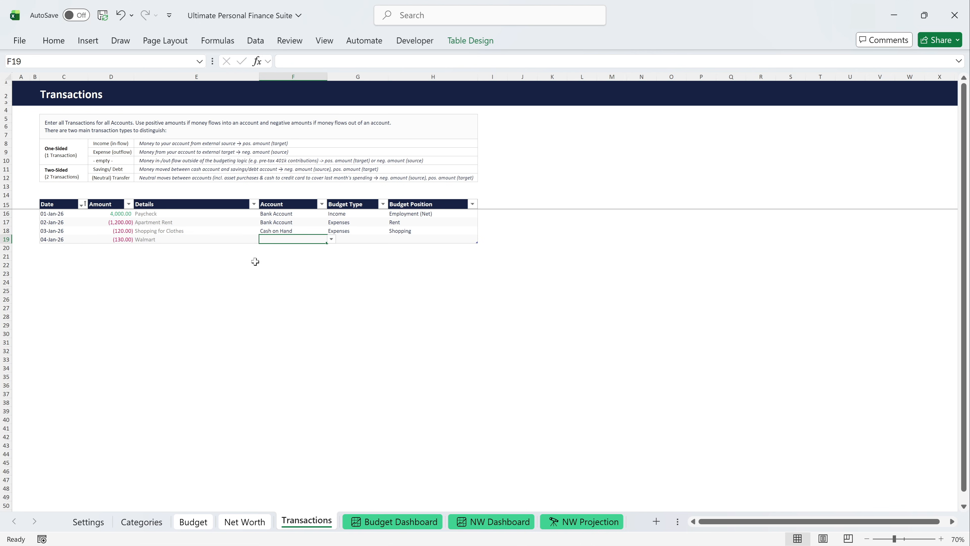
# Assign the Walmart transaction to Credit Card 1, with budget type Expenses and budget position Groceries.
pyautogui.click(331, 240)
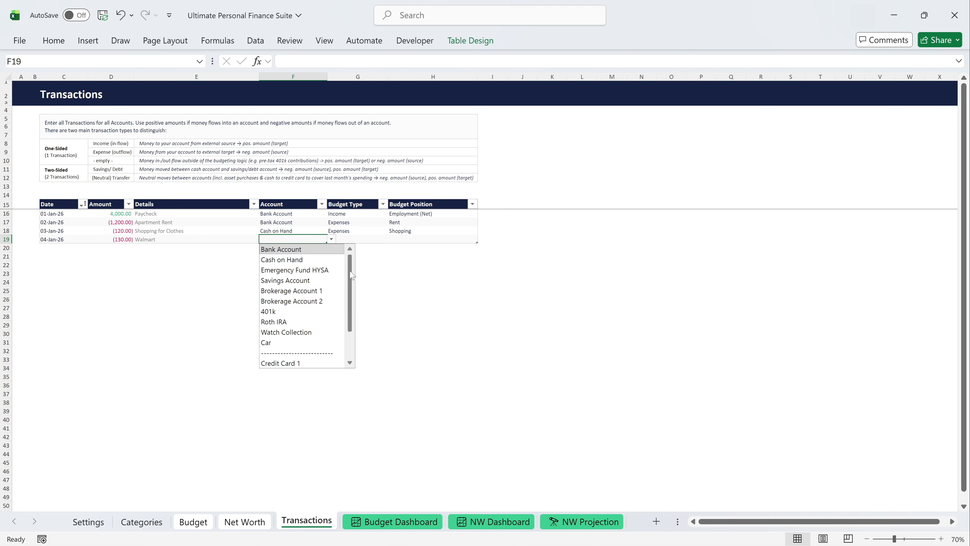
pyautogui.moveTo(350, 285); pyautogui.dragTo(350, 312)
pyautogui.click(329, 322)
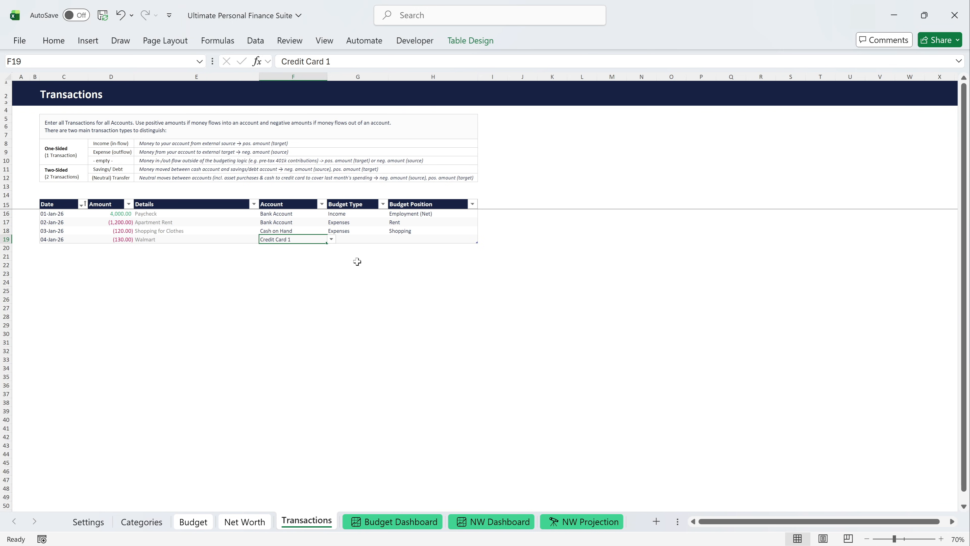
pyautogui.click(358, 237)
pyautogui.click(392, 239)
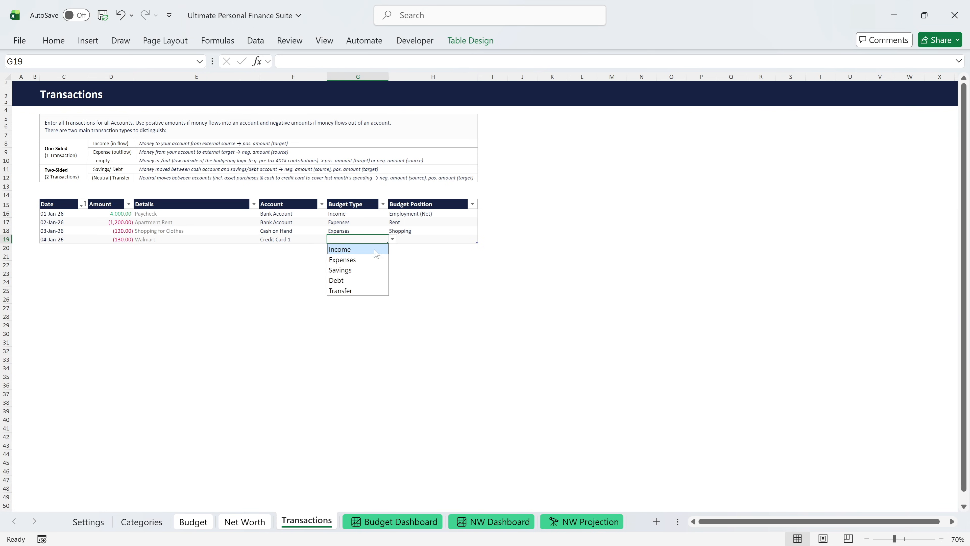
pyautogui.click(373, 261)
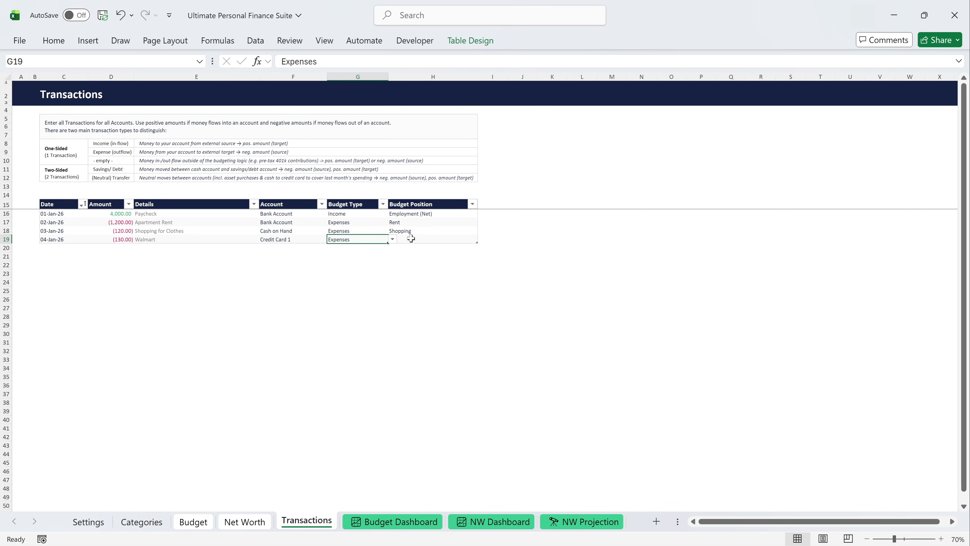
pyautogui.click(426, 239)
pyautogui.click(482, 240)
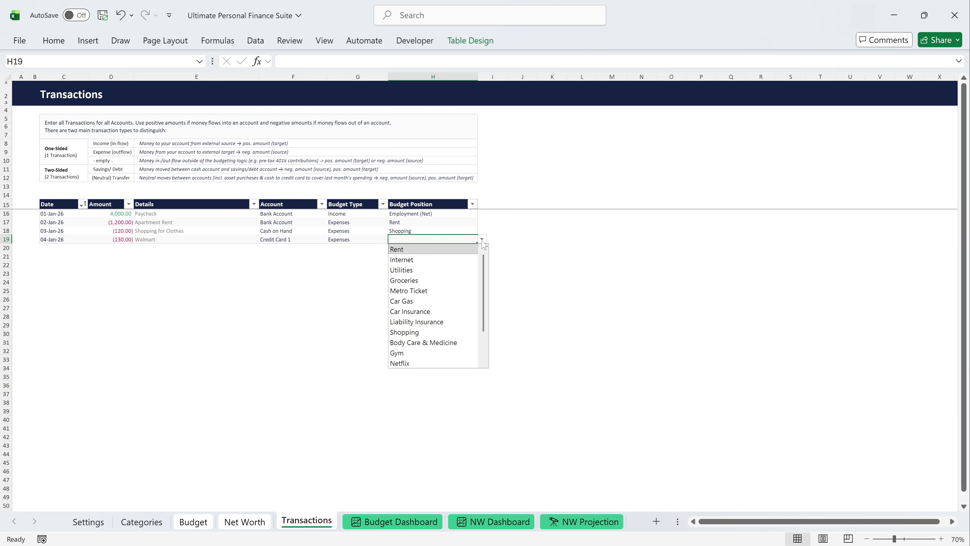
pyautogui.click(469, 280)
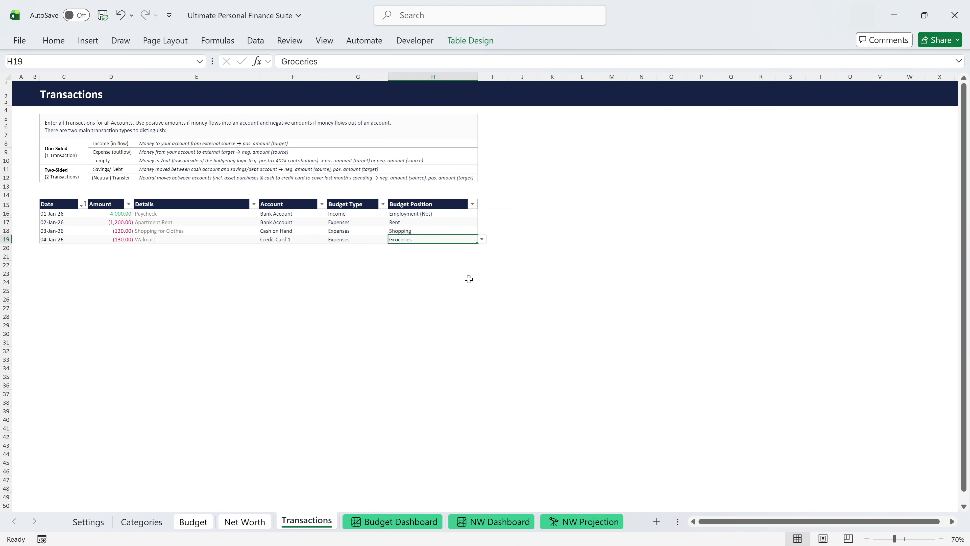
# Add a fifth transaction dated 5-Jan-26 with amount -280 and details Electricity & other Utilities.
pyautogui.click(67, 249)
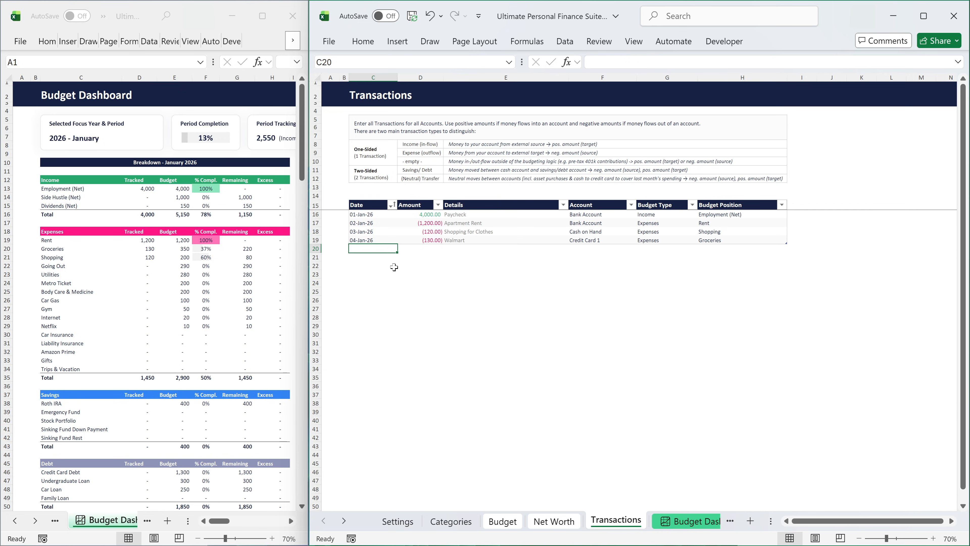
pyautogui.write('5-Jan-26')
pyautogui.press('Tab')
pyautogui.write('-280')
pyautogui.press('Tab')
pyautogui.write('Electricity & other Utilities')
pyautogui.press('Tab')
# Assign the Electricity & other Utilities transaction to Bank Account, with budget type Expenses and budget position Utilities.
pyautogui.click(641, 249)
pyautogui.click(629, 257)
pyautogui.click(666, 250)
pyautogui.click(702, 249)
pyautogui.click(683, 269)
pyautogui.click(791, 249)
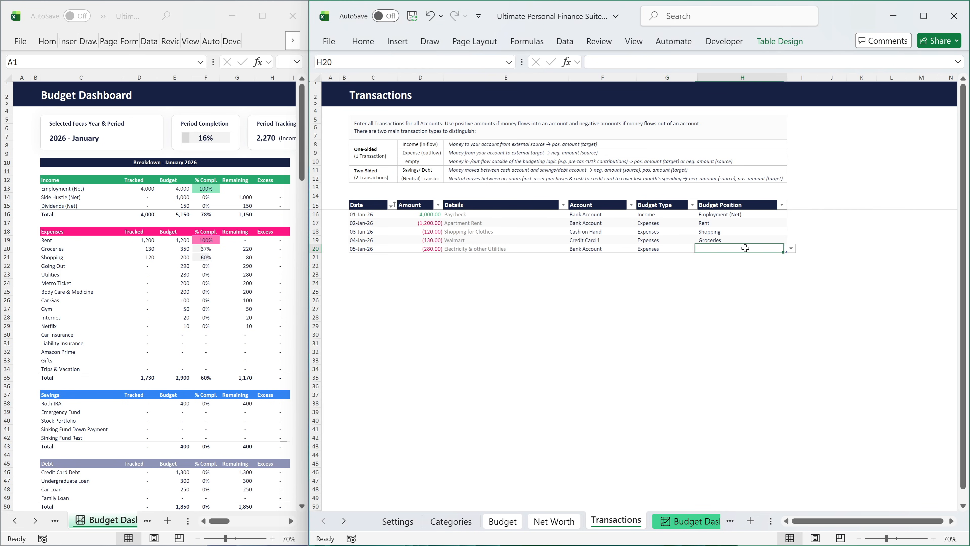
pyautogui.click(746, 277)
# Add a sixth transaction dated 5-Jan-26 with amount -20 and details Internet.
pyautogui.click(376, 257)
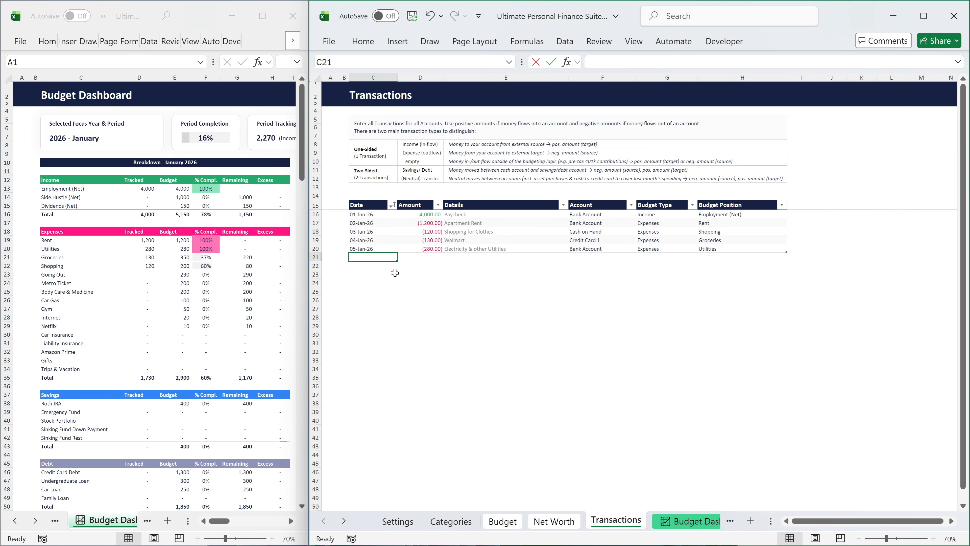
pyautogui.write('1/5')
pyautogui.press('Tab')
pyautogui.write('-20')
pyautogui.press('Tab')
pyautogui.write('Internet')
pyautogui.press('Tab')
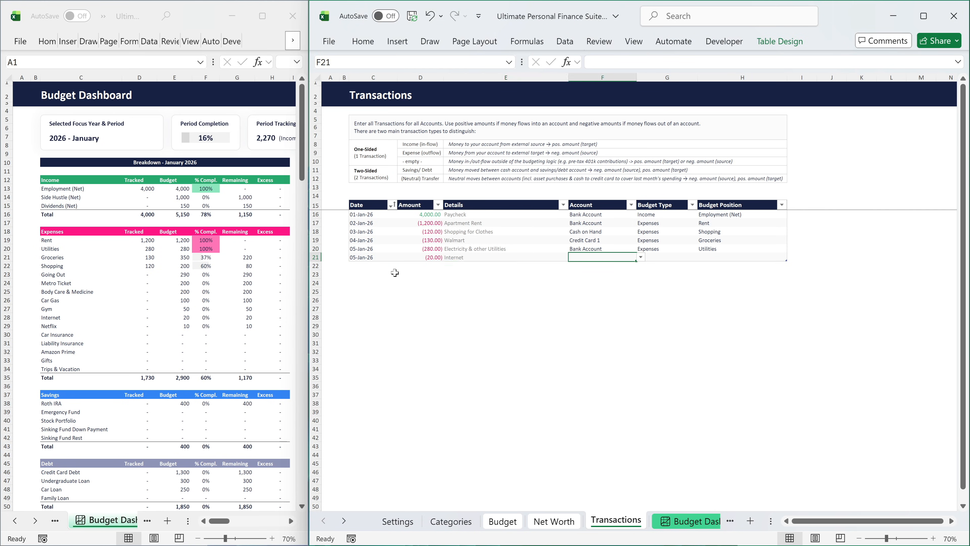
# Assign the Internet transaction to Bank Account, with budget type Expenses and budget position Internet.
pyautogui.click(641, 257)
pyautogui.click(629, 266)
pyautogui.click(666, 257)
pyautogui.click(701, 257)
pyautogui.click(683, 277)
pyautogui.click(779, 257)
pyautogui.click(791, 257)
pyautogui.click(749, 277)
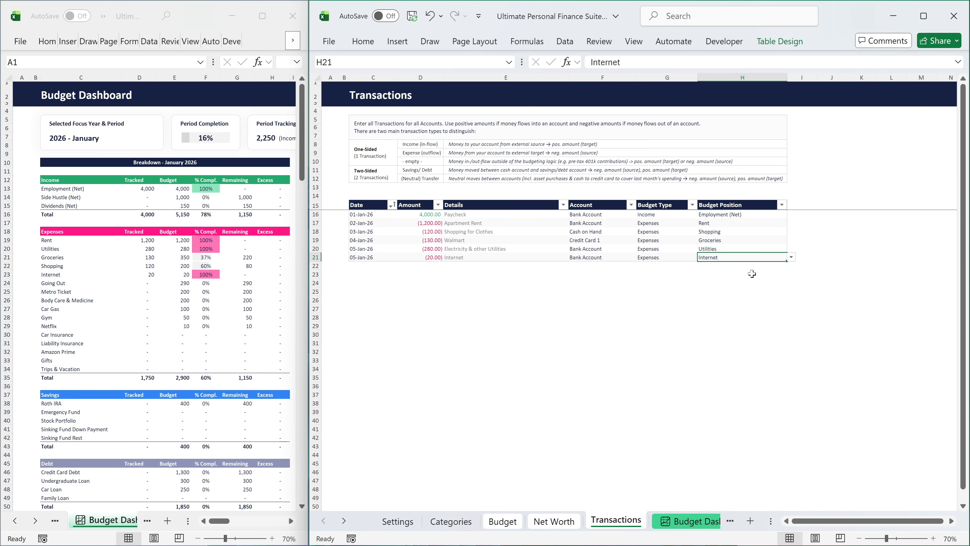
# Add a seventh transaction dated 8-Jan-26 with amount -80 and details Gas Station.
pyautogui.click(373, 266)
pyautogui.write('8-Jan-26')
pyautogui.press('Tab')
pyautogui.write('-80')
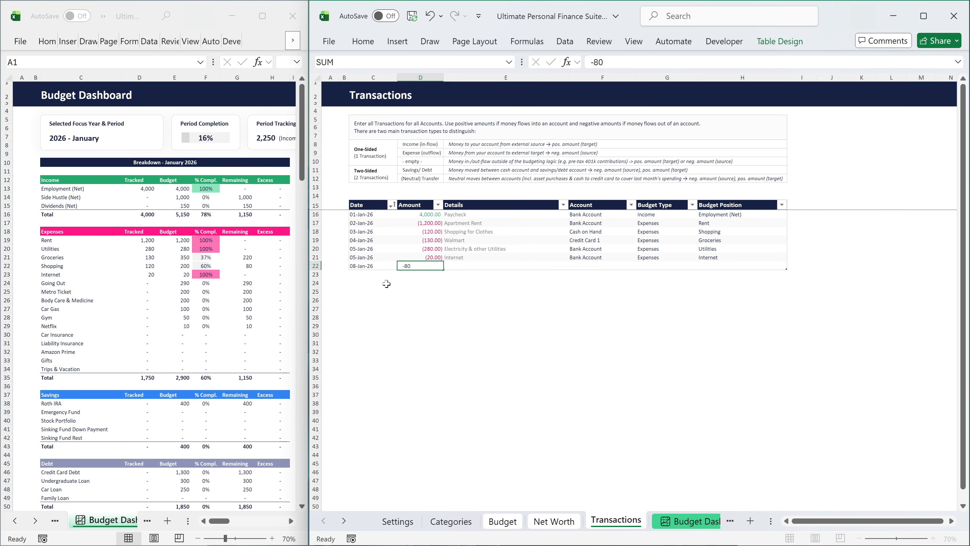
pyautogui.press('Tab')
pyautogui.write('Gas Stati')
pyautogui.press('Tab')
# Assign the Gas Station transaction to Cash on Hand, with budget type Expenses and budget position Car Gas.
pyautogui.click(640, 267)
pyautogui.click(617, 328)
pyautogui.click(656, 265)
pyautogui.click(701, 266)
pyautogui.click(649, 287)
pyautogui.click(741, 265)
pyautogui.click(791, 265)
pyautogui.click(748, 325)
# Add an outgoing transaction dated 9-Jan-26 with amount -400 and details Roth IRA.
pyautogui.press('Tab')
pyautogui.write('9-Jan-26')
pyautogui.press('Tab')
pyautogui.write('-400')
pyautogui.press('Tab')
pyautogui.write('Roth IRA')
pyautogui.press('Tab')
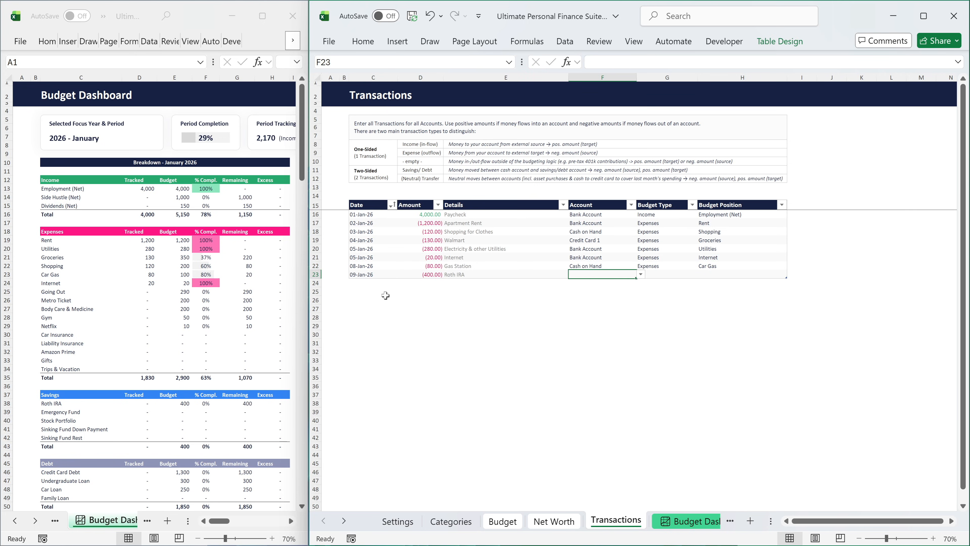
# Assign the -400 Roth IRA transaction to Bank Account, with budget type Savings and budget position Roth IRA.
pyautogui.click(641, 274)
pyautogui.click(635, 284)
pyautogui.press('Tab')
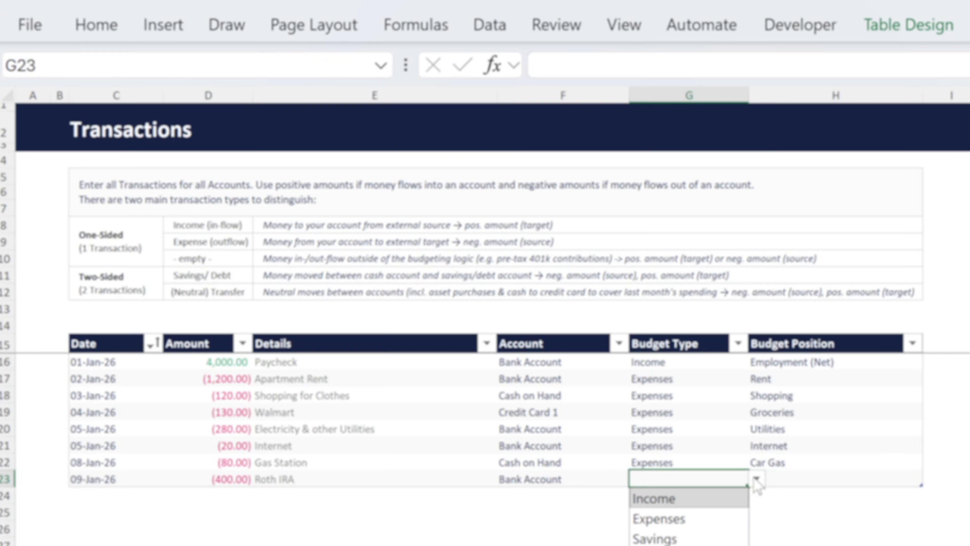
pyautogui.click(702, 274)
pyautogui.click(678, 305)
pyautogui.press('Tab')
pyautogui.click(948, 509)
pyautogui.click(893, 543)
# Add the matching incoming transaction dated 9-Jan-26 with amount 400 and details Roth IRA.
pyautogui.click(75, 531)
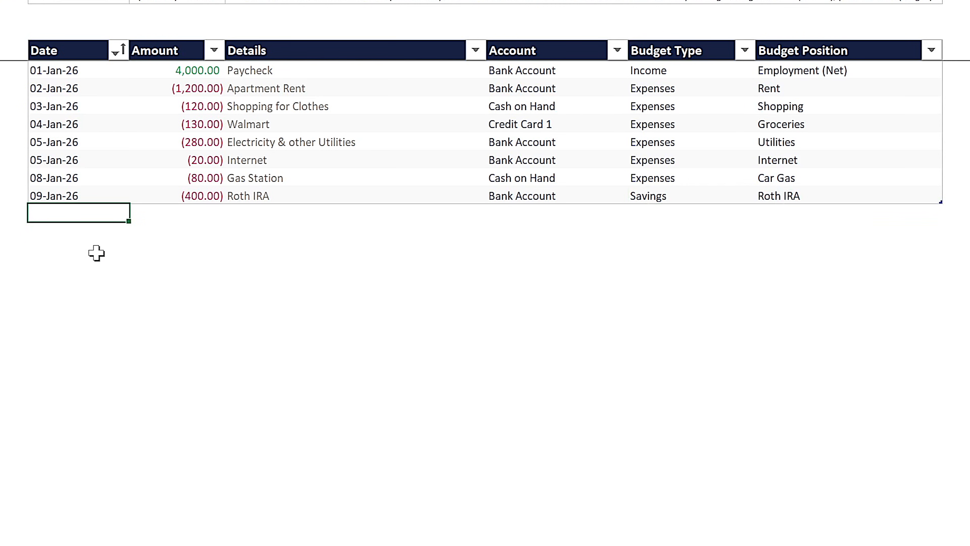
pyautogui.write('9-Jan-26')
pyautogui.press('Tab')
pyautogui.write('400')
pyautogui.press('Tab')
pyautogui.write('Roth')
pyautogui.press('Tab')
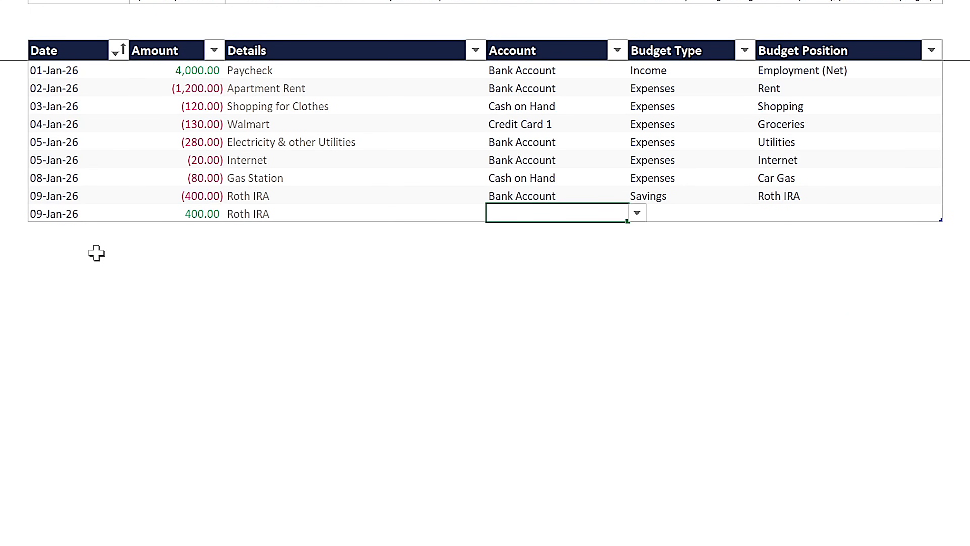
# Assign the incoming 400 transaction to the Roth IRA account, with budget type Savings and budget position Roth IRA.
pyautogui.click(636, 213)
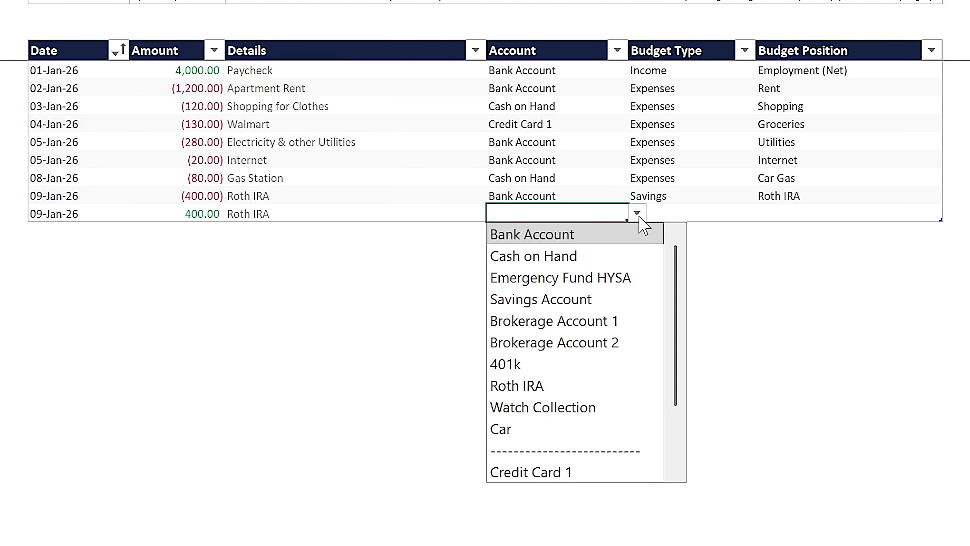
pyautogui.click(548, 387)
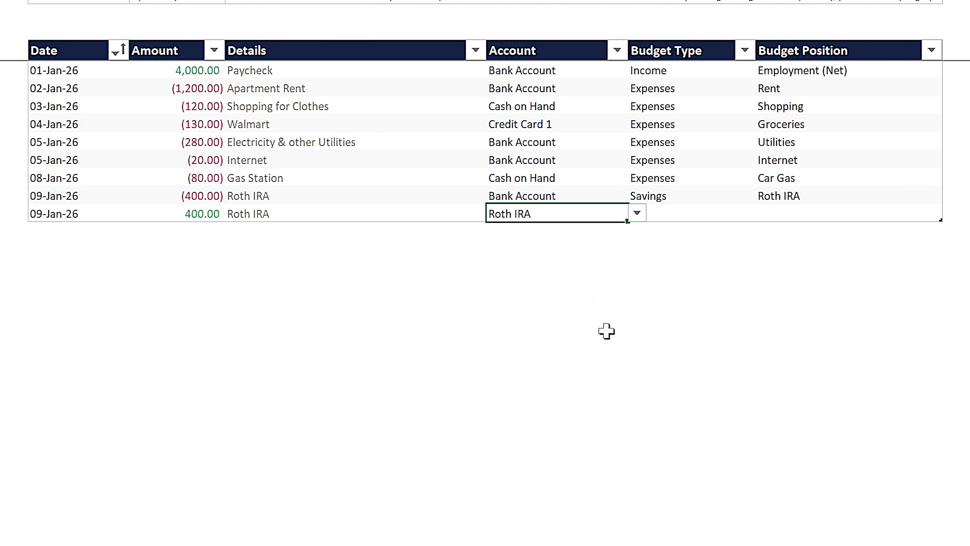
pyautogui.click(688, 215)
pyautogui.click(763, 214)
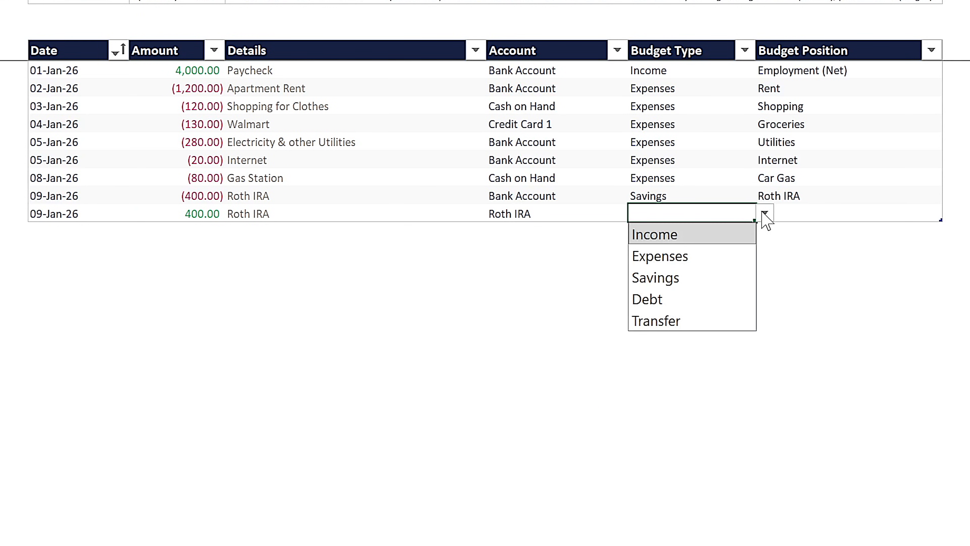
pyautogui.click(655, 280)
pyautogui.click(821, 212)
pyautogui.click(951, 214)
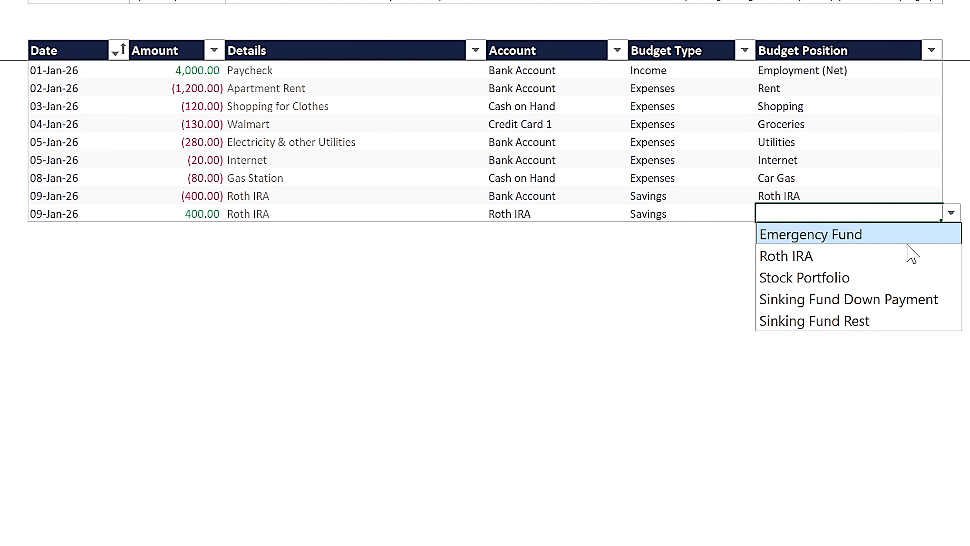
pyautogui.click(847, 258)
pyautogui.click(81, 230)
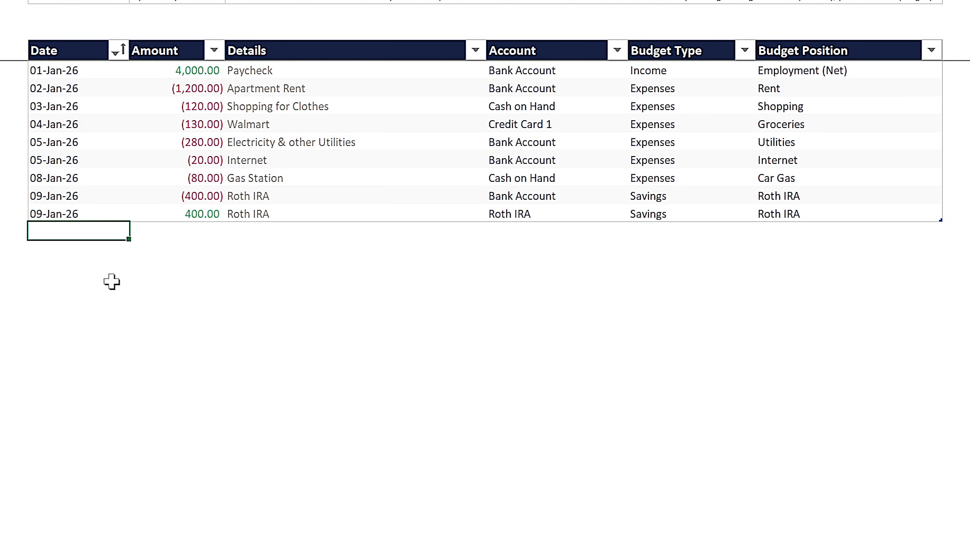
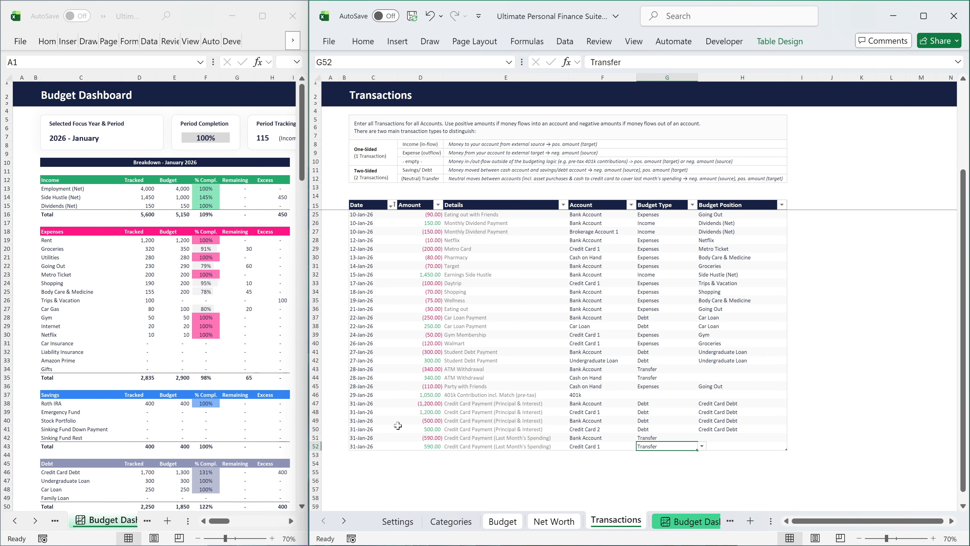
# Change the date of the first Paycheck transaction to 27-Dec-25.
pyautogui.scroll(3, 398, 426)
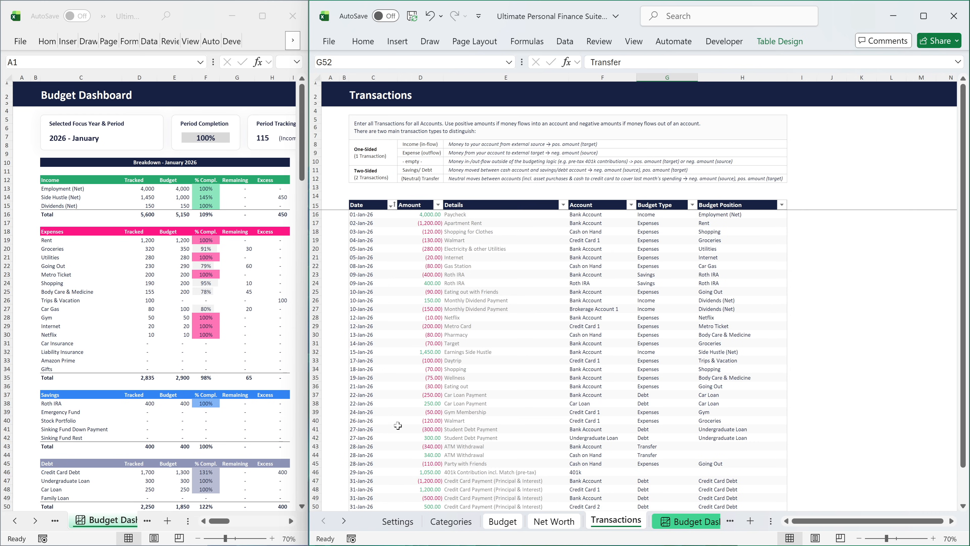
pyautogui.click(358, 214)
pyautogui.write('27-')
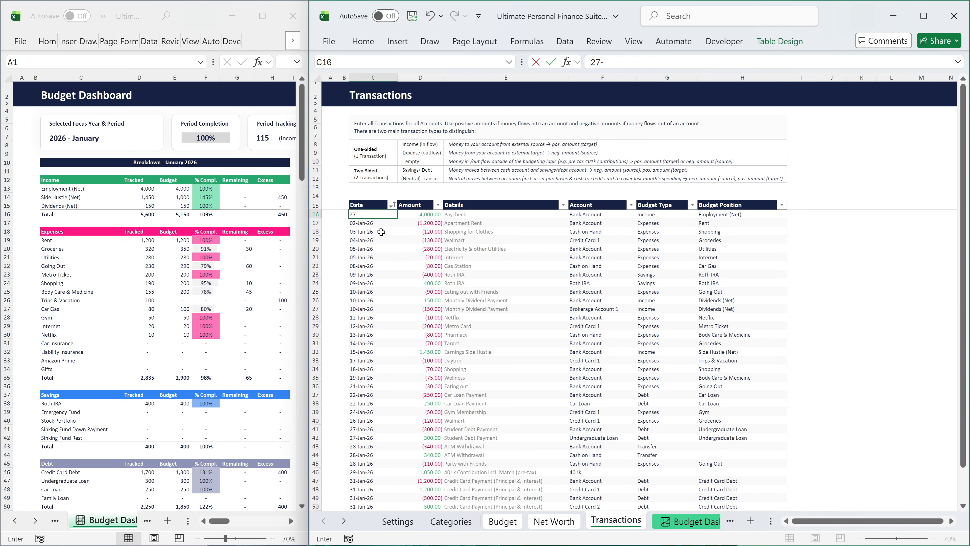
pyautogui.write('Dec-25')
pyautogui.press('Return')
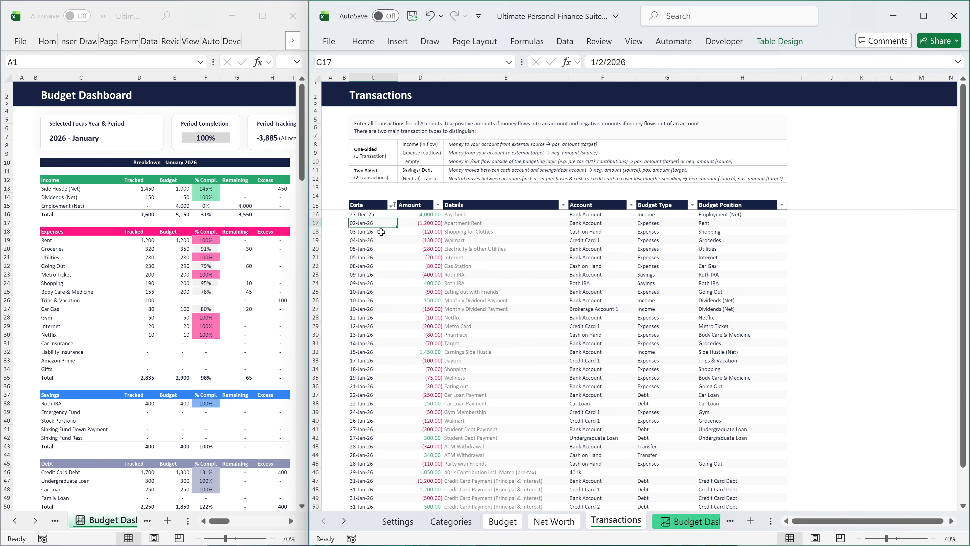
# Activate the setting that shifts late income to the next month and select its starting day cell.
pyautogui.click(397, 521)
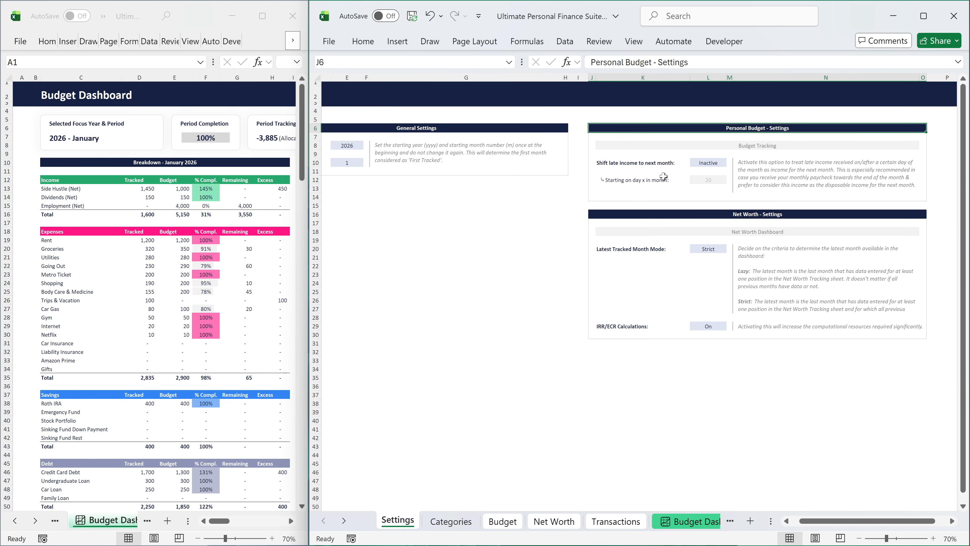
pyautogui.click(706, 163)
pyautogui.click(730, 163)
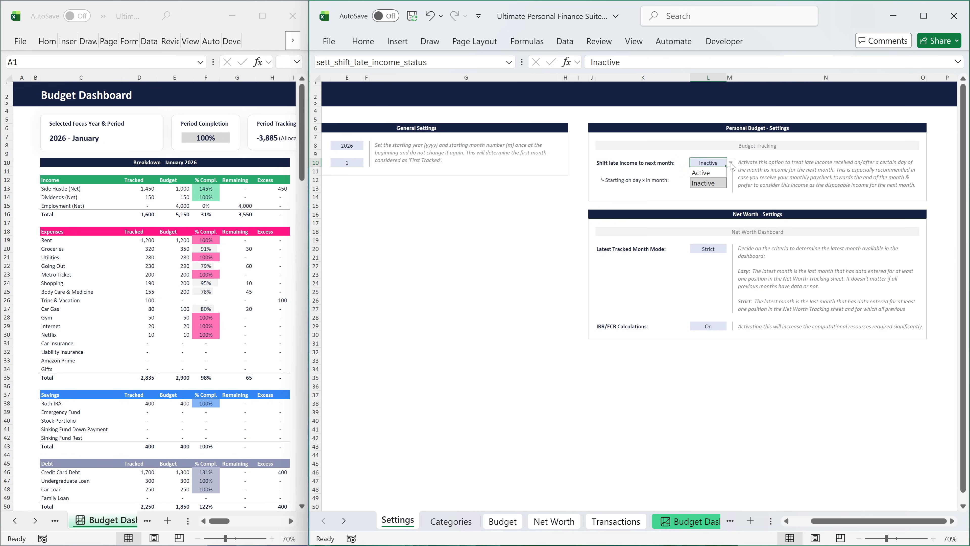
pyautogui.click(718, 172)
pyautogui.click(713, 180)
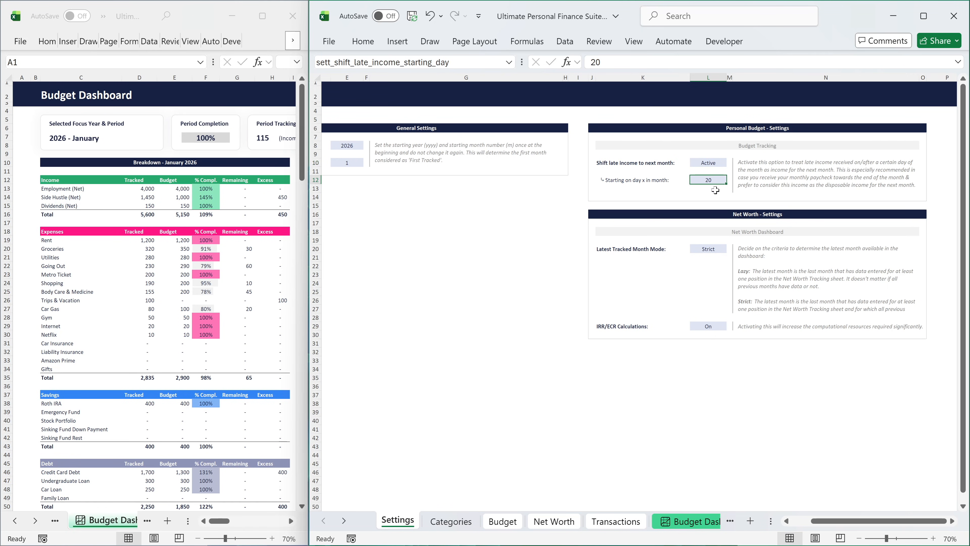
# Check the Paycheck's date in the transaction list and go to the last January entry.
pyautogui.click(626, 521)
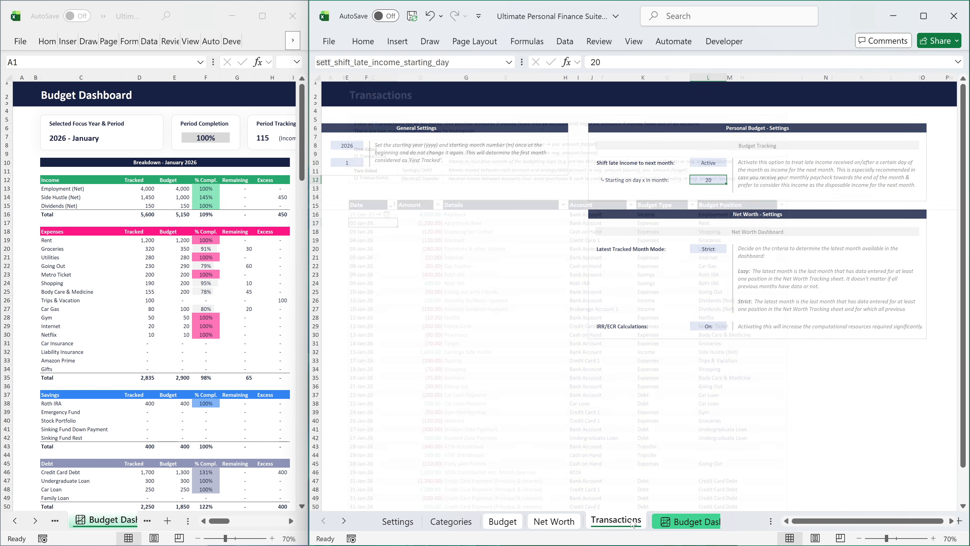
pyautogui.click(376, 214)
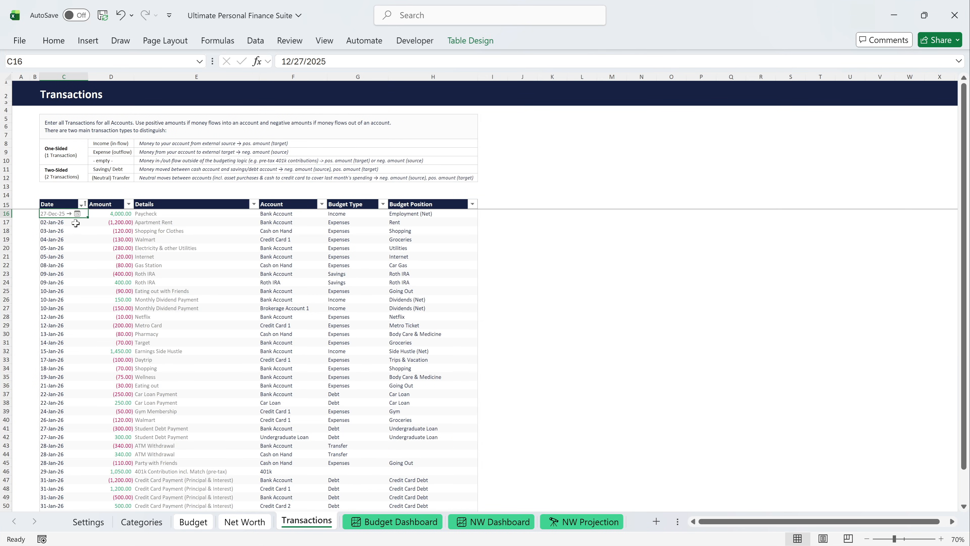
pyautogui.scroll(-7, 75, 223)
pyautogui.click(71, 341)
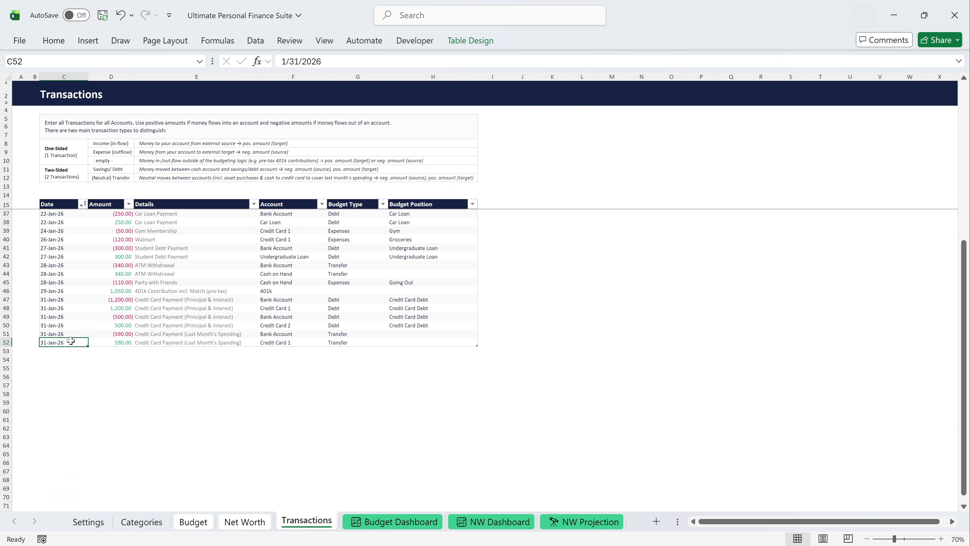
# Enter January 2026 net worth values: Bank Account 3,165, Cash on Hand 150, Emergency Fund HYSA 7,525 and Savings Account 3,003.
pyautogui.click(241, 521)
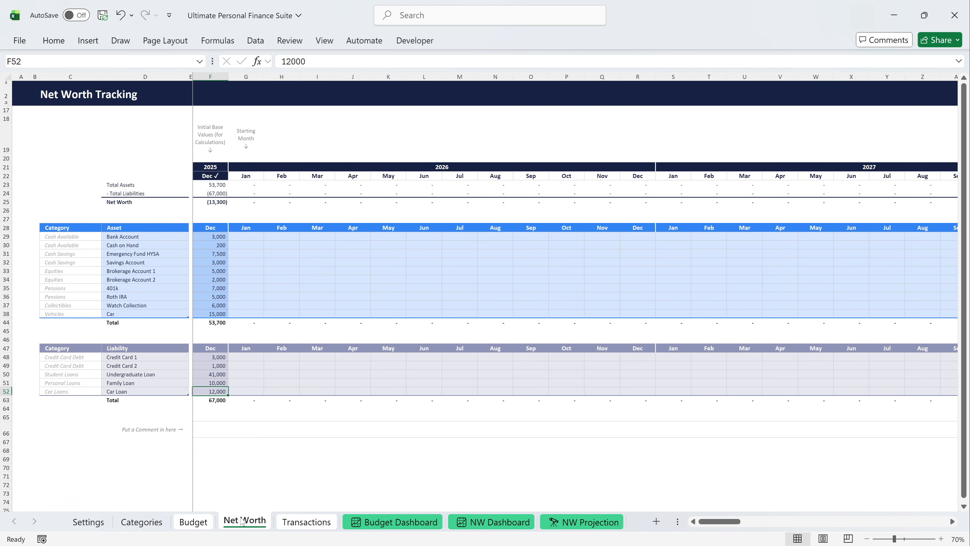
pyautogui.click(249, 239)
pyautogui.write('3165')
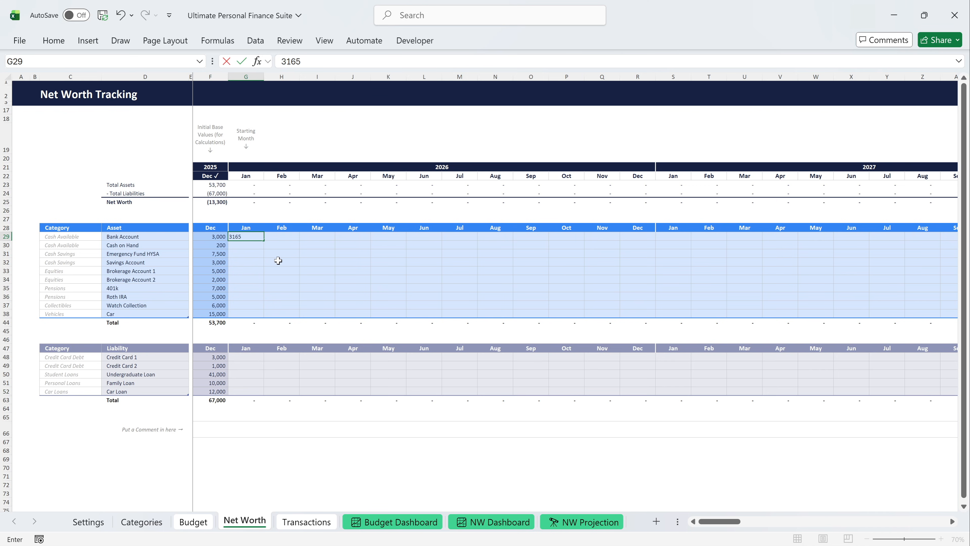
pyautogui.press('Return')
pyautogui.write('150')
pyautogui.press('Return')
pyautogui.write('7,525')
pyautogui.press('Return')
pyautogui.write('3003')
pyautogui.press('Return')
# Enter January 2026 values for Brokerage Account 1 (4,900), Brokerage Account 2 (2,025), 401k (8,091) and Roth IRA (5,429).
pyautogui.write('4,900')
pyautogui.press('Return')
pyautogui.write('2025')
pyautogui.press('Return')
pyautogui.write('8,091')
pyautogui.press('Return')
pyautogui.write('5429')
pyautogui.press('Return')
# Enter January 2026 asset values of 6,000 for Watch Collection and 14,938 for Car.
pyautogui.write('6000')
pyautogui.press('Return')
pyautogui.write('14938')
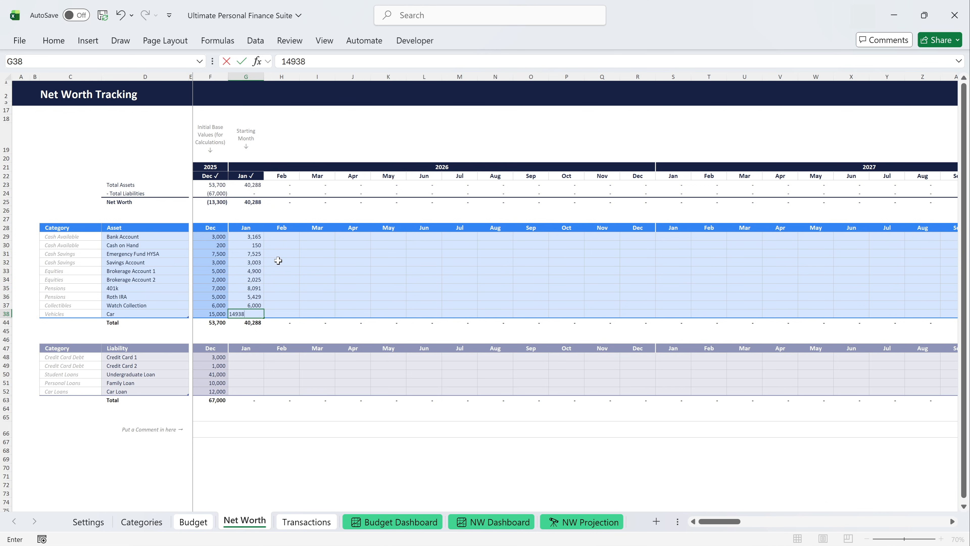
pyautogui.press('Return')
# Enter January 2026 liabilities: Credit Card 1 1,850, Credit Card 2 517, Undergraduate Loan 40,837, Family Loan 10,000 and Car Loan 11,830.
pyautogui.click(258, 358)
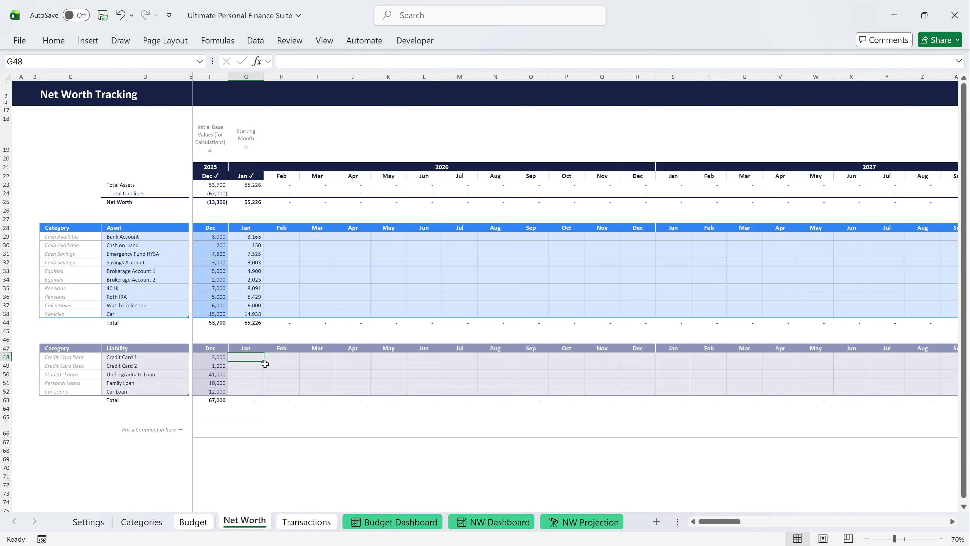
pyautogui.write('1,850')
pyautogui.press('Return')
pyautogui.write('517')
pyautogui.press('Return')
pyautogui.write('40,837')
pyautogui.press('Return')
pyautogui.write('10000')
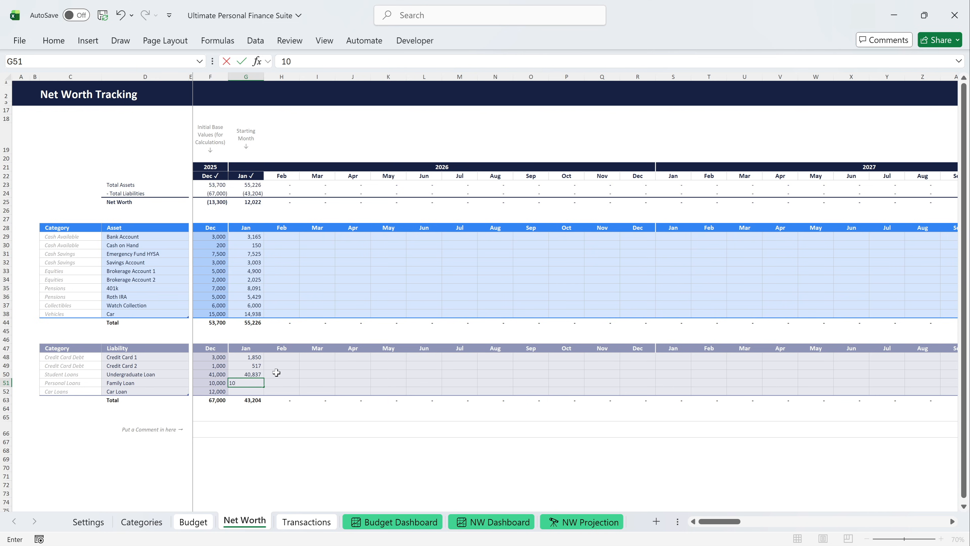
pyautogui.press('Return')
pyautogui.write('11830')
pyautogui.press('Return')
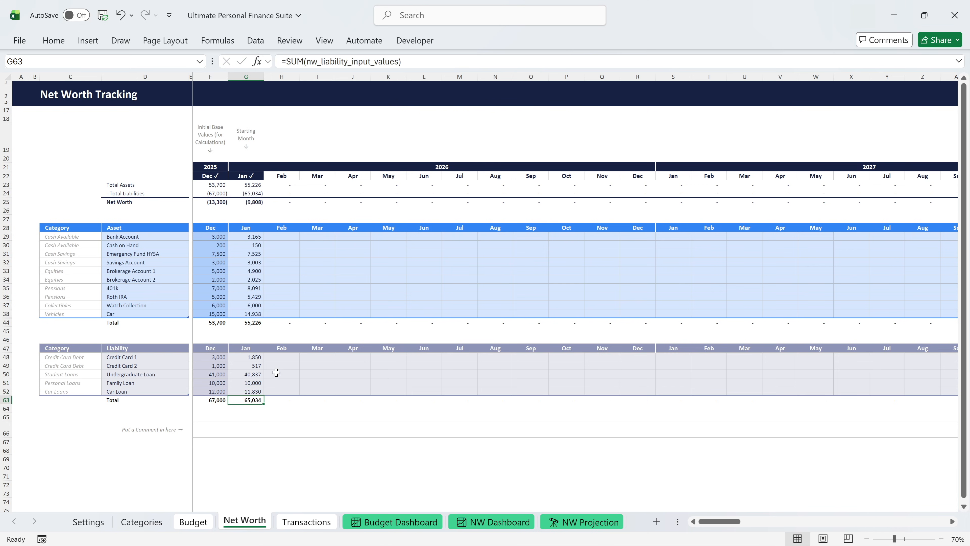
pyautogui.click(256, 203)
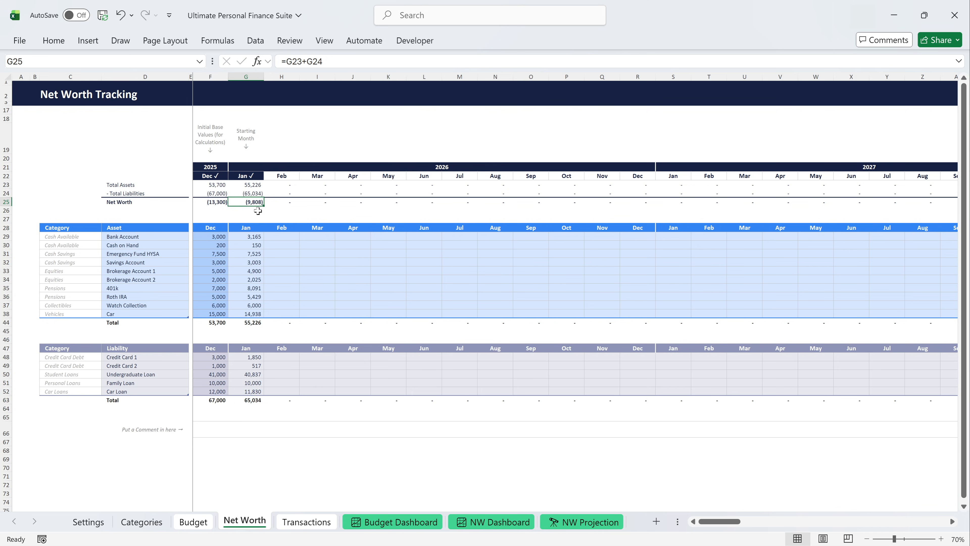
# Review the February transactions and the February column of the net worth tracking sheet.
pyautogui.click(317, 518)
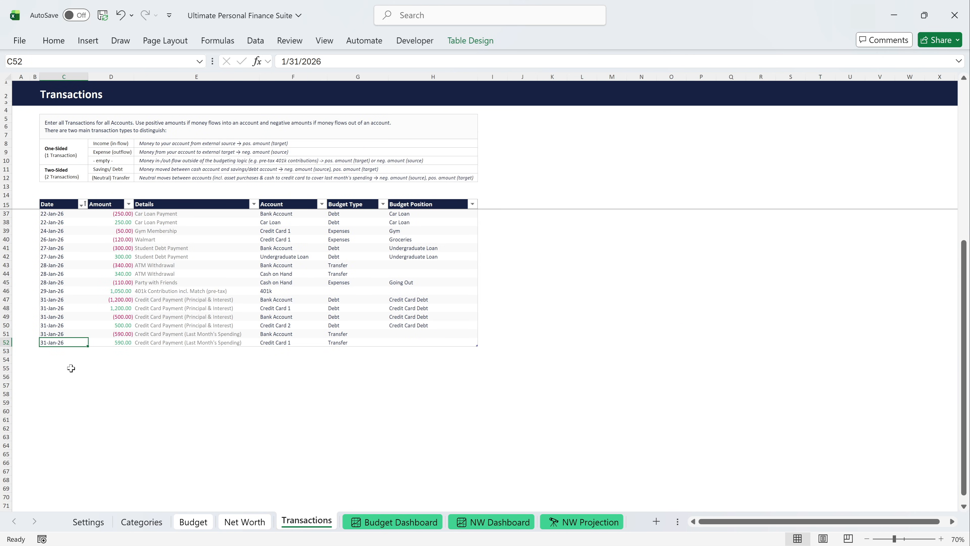
pyautogui.click(66, 352)
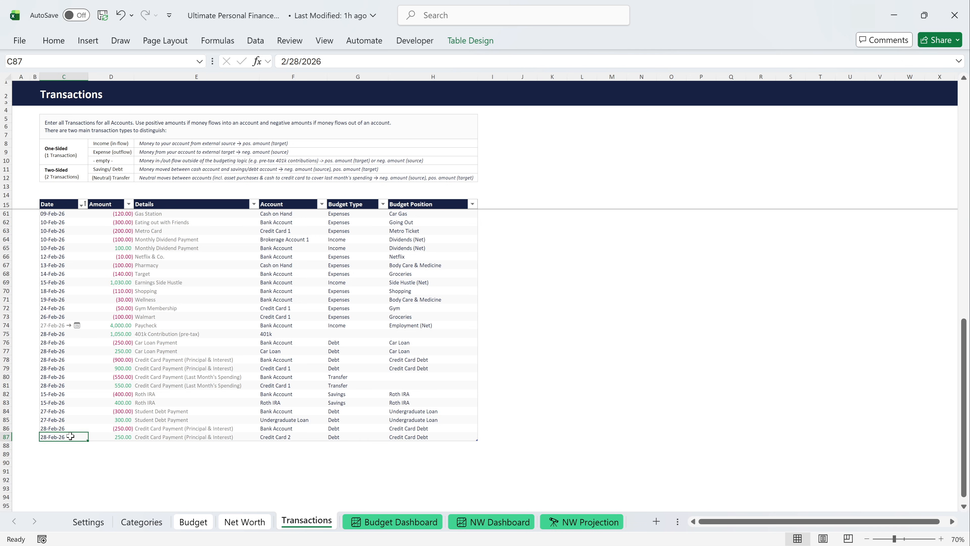
pyautogui.click(245, 521)
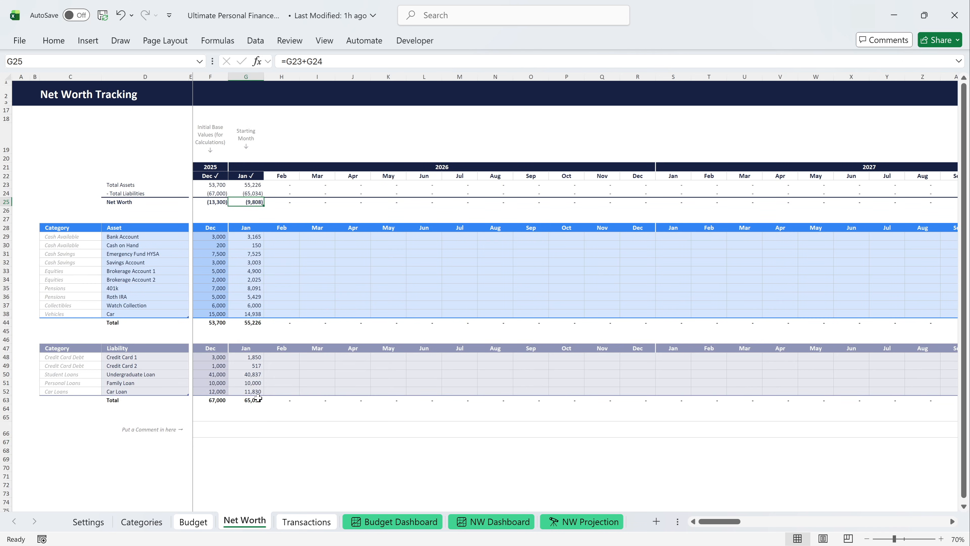
pyautogui.click(278, 237)
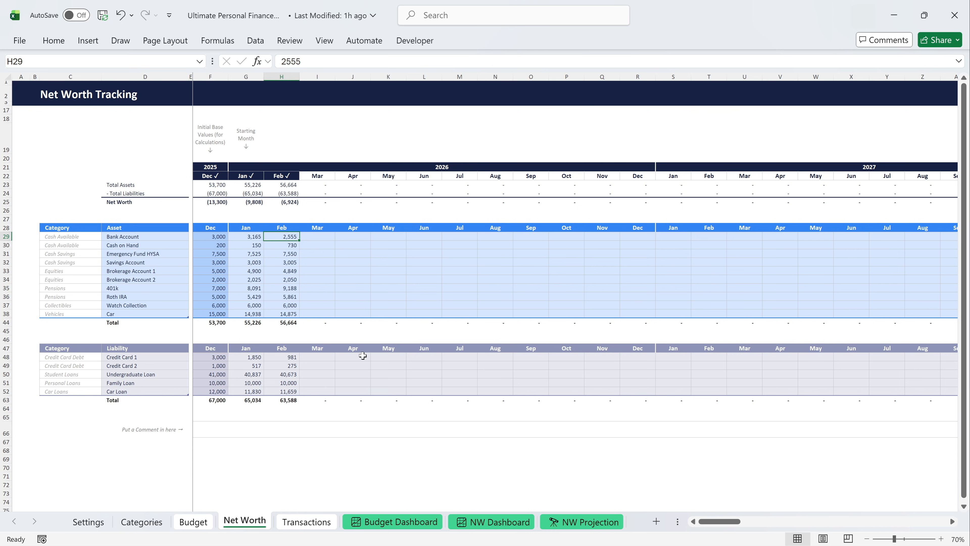
# Examine the Budget Dashboard and the Net Worth Dashboard, ending on the Budget Dashboard.
pyautogui.click(398, 521)
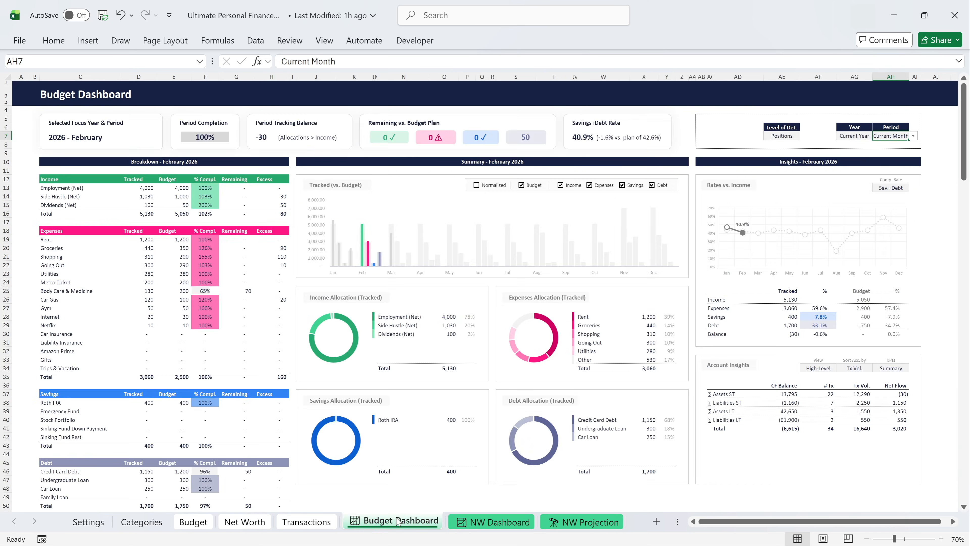
pyautogui.click(477, 523)
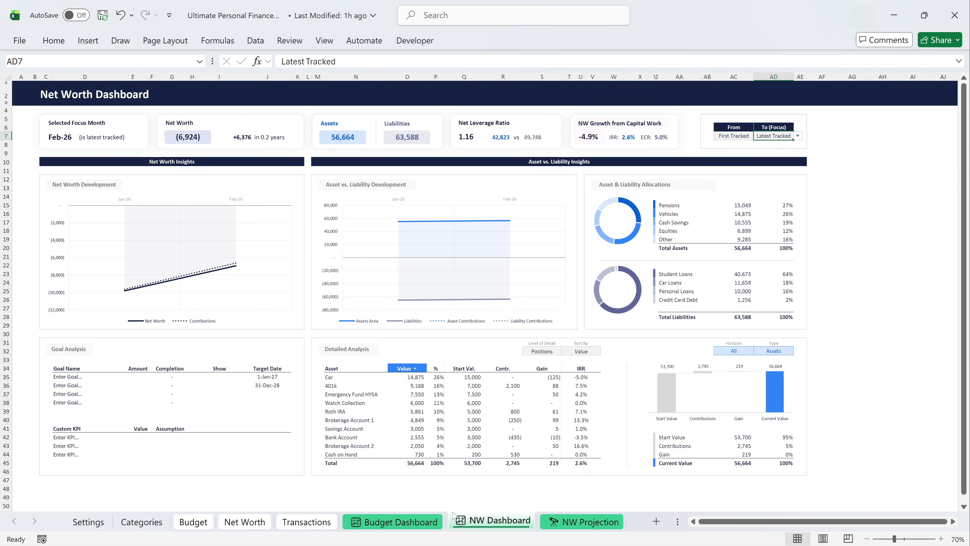
pyautogui.click(414, 525)
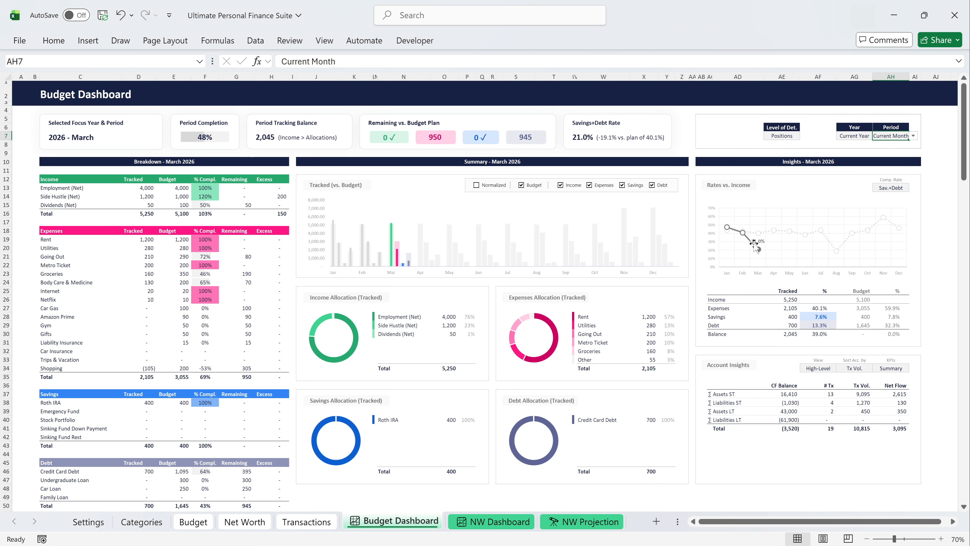
# Check the period options and set the Budget Dashboard's level of detail to Categories.
pyautogui.click(913, 135)
pyautogui.click(913, 137)
pyautogui.click(789, 138)
pyautogui.click(804, 136)
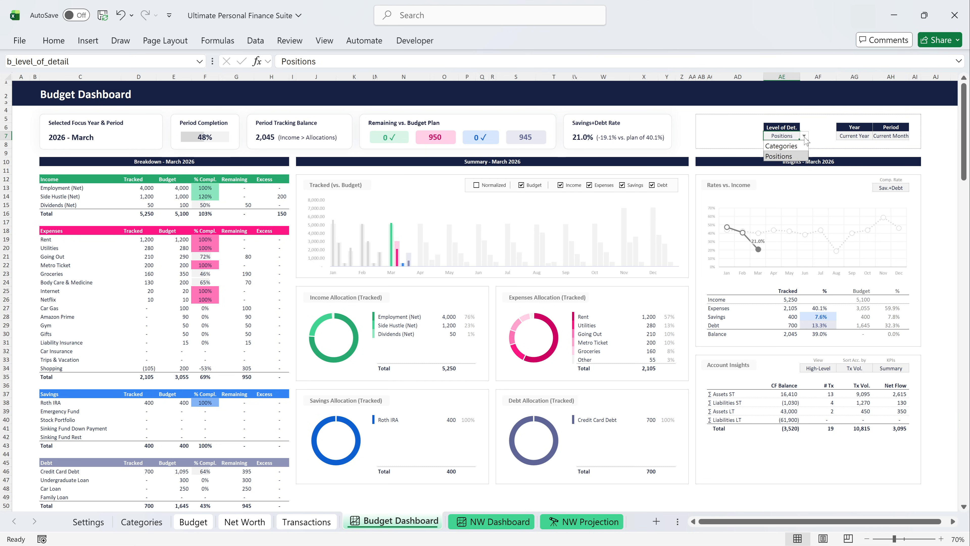
pyautogui.click(795, 145)
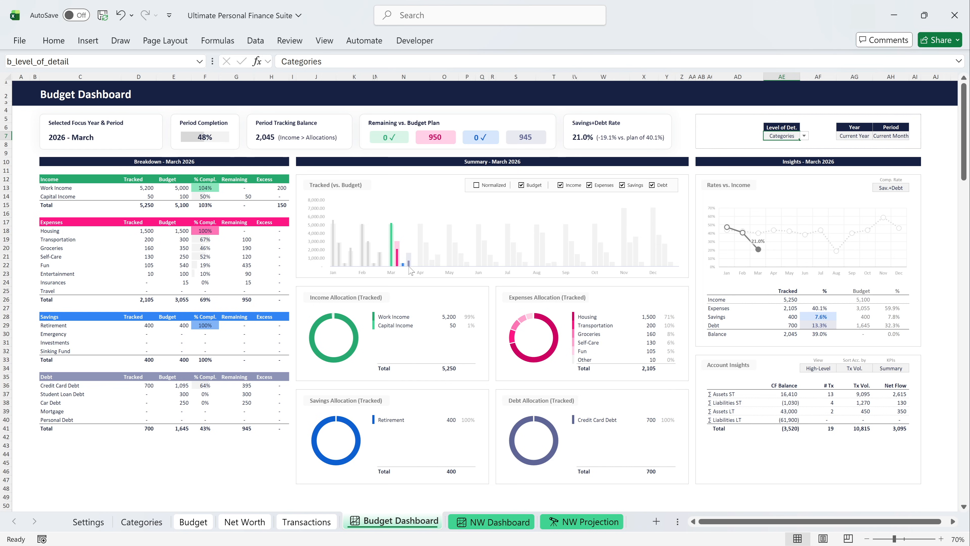
# Preview the Tracked vs. Budget chart normalized and the breakdown by Positions, restoring absolute values and Categories.
pyautogui.click(477, 186)
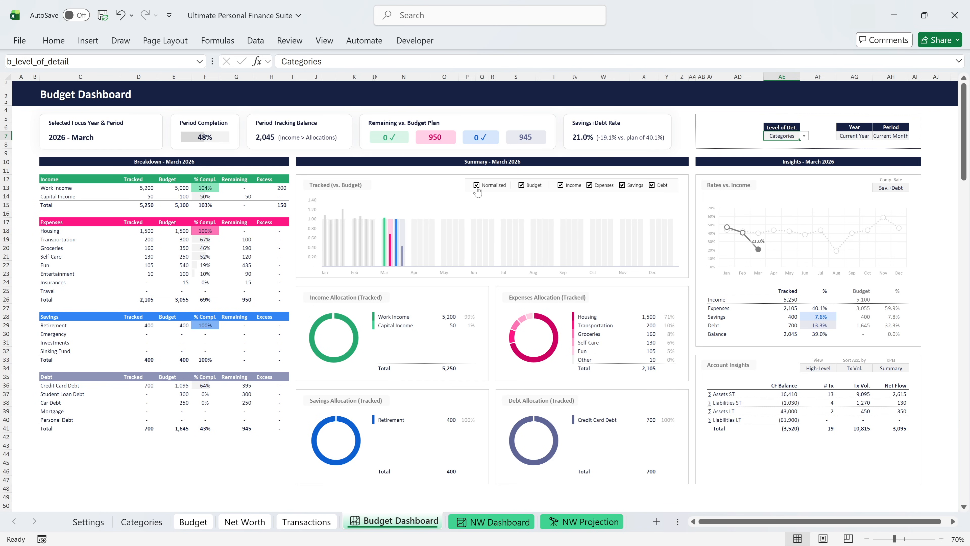
pyautogui.click(477, 185)
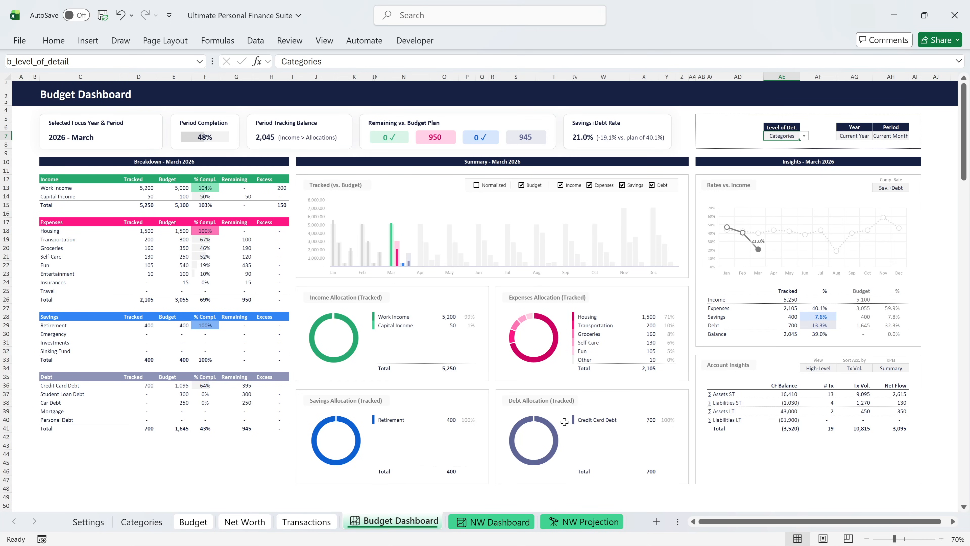
pyautogui.click(804, 136)
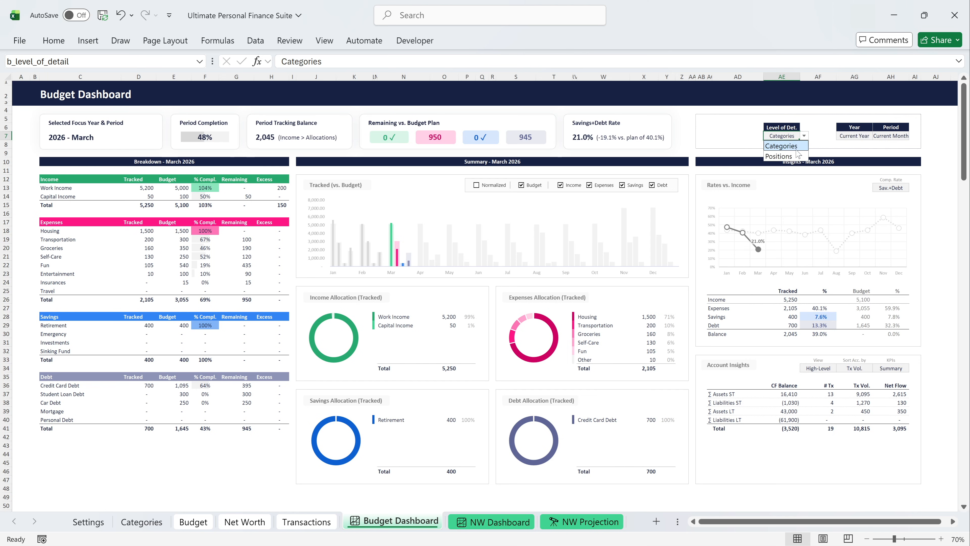
pyautogui.click(793, 156)
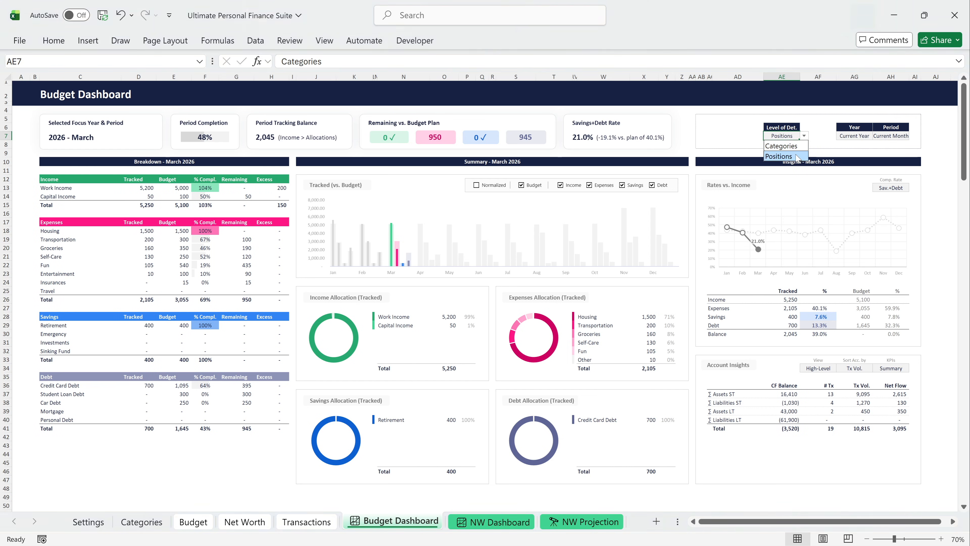
pyautogui.click(804, 136)
pyautogui.click(801, 147)
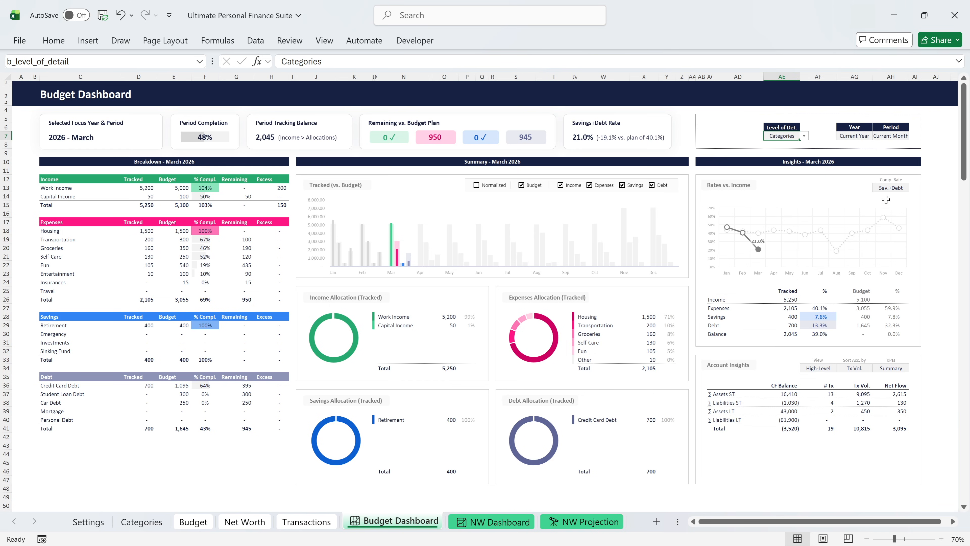
# Switch the Rates vs. Income comparison rate to Debt and Savings, and finally set it to Expenses.
pyautogui.click(904, 188)
pyautogui.click(913, 187)
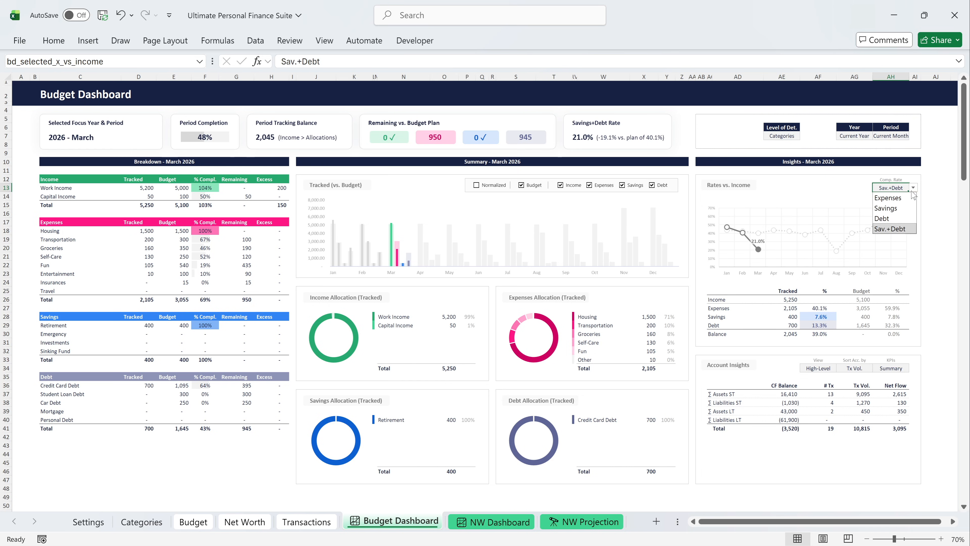
pyautogui.click(901, 219)
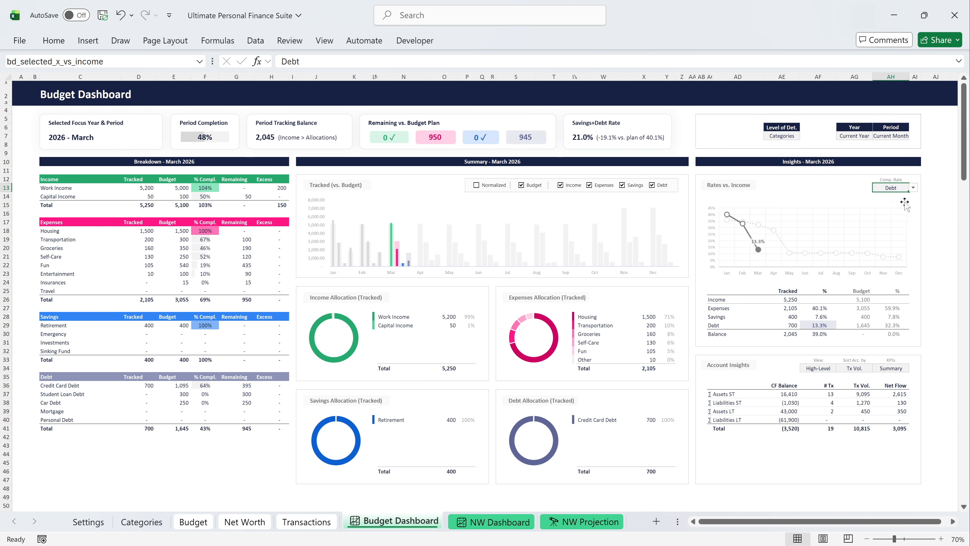
pyautogui.click(912, 188)
pyautogui.click(903, 209)
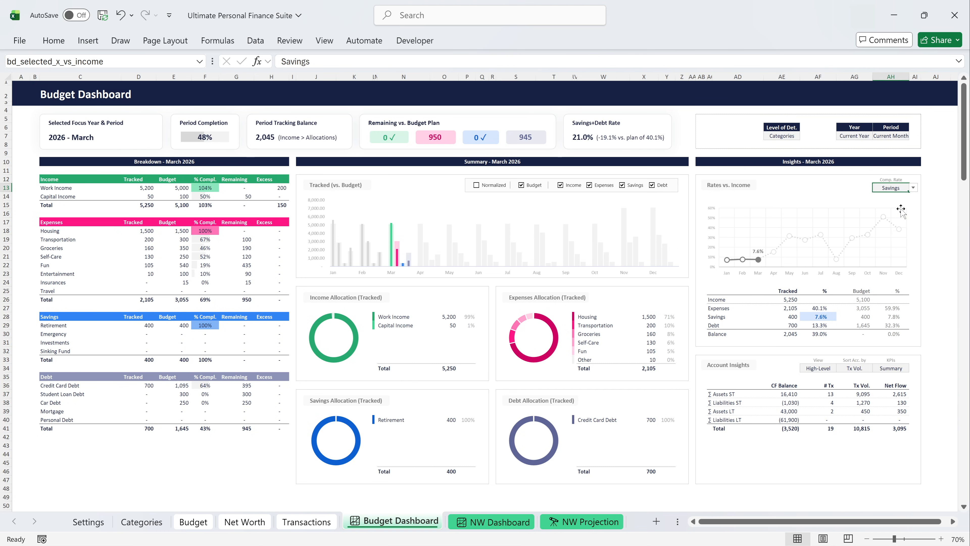
pyautogui.click(912, 189)
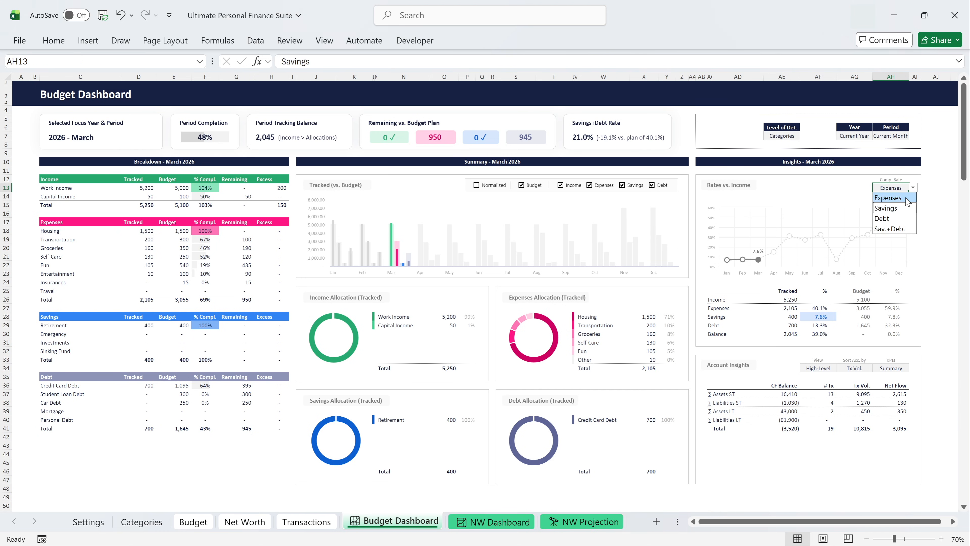
pyautogui.click(905, 198)
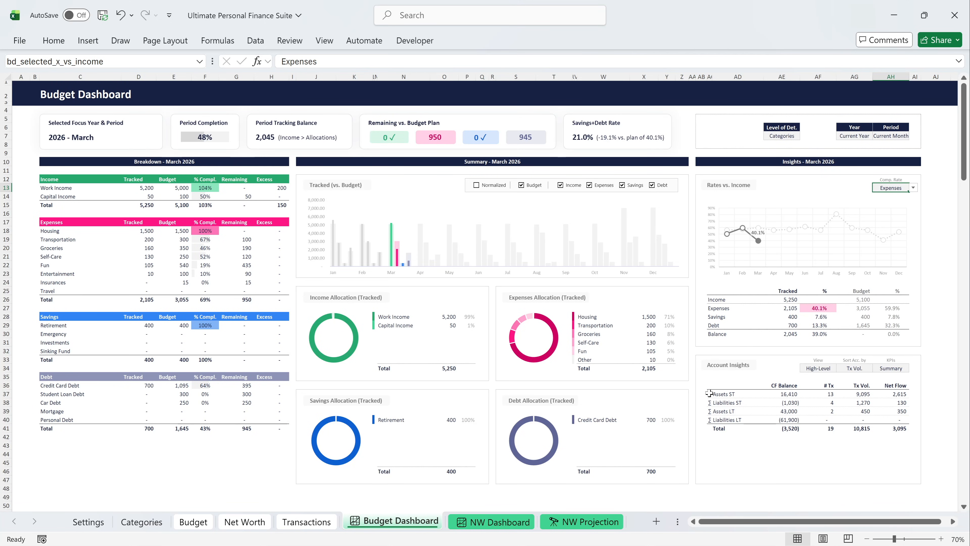
# Preview the Account Insights views ST Assets (F), ST Liabil. (F), LT Assets (F) and LT Liabil. (F).
pyautogui.click(817, 369)
pyautogui.click(841, 369)
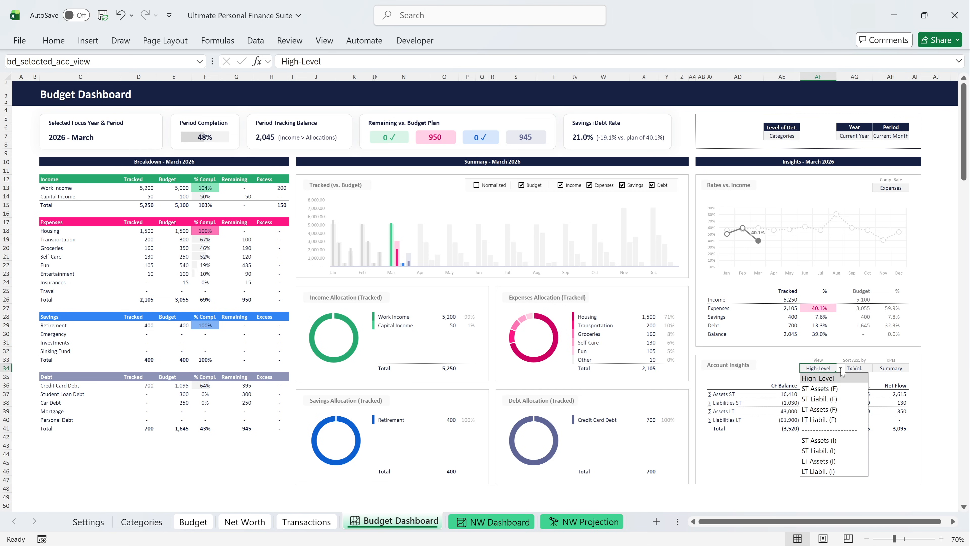
pyautogui.click(843, 389)
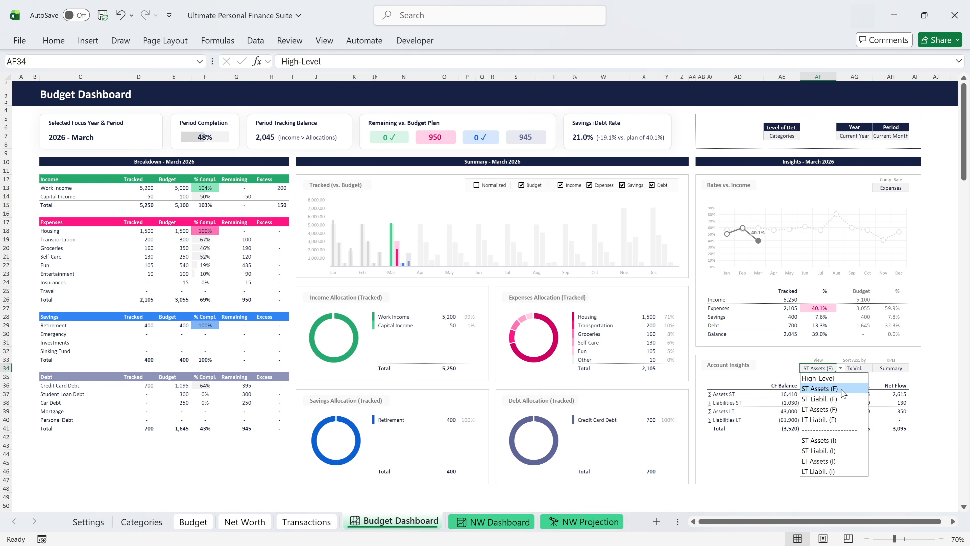
pyautogui.click(841, 368)
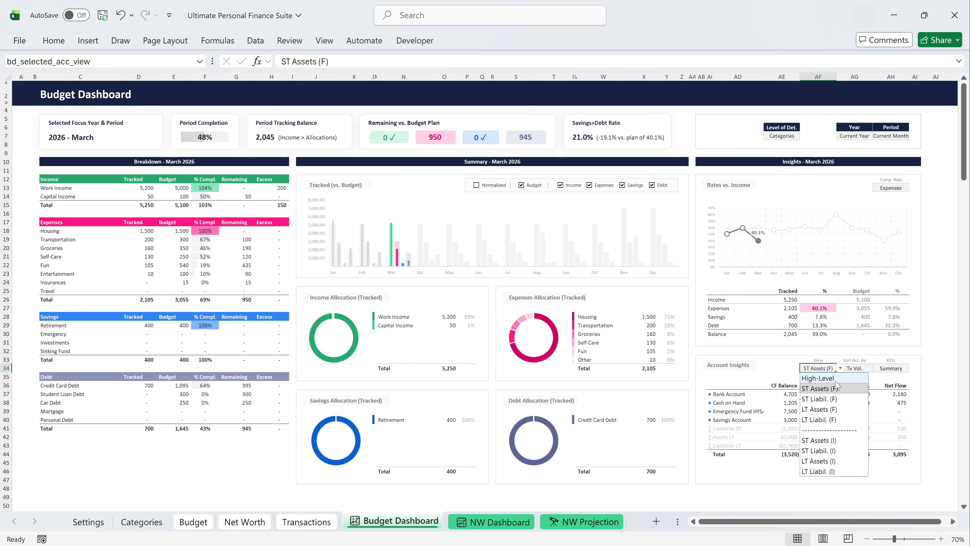
pyautogui.click(834, 398)
pyautogui.click(840, 368)
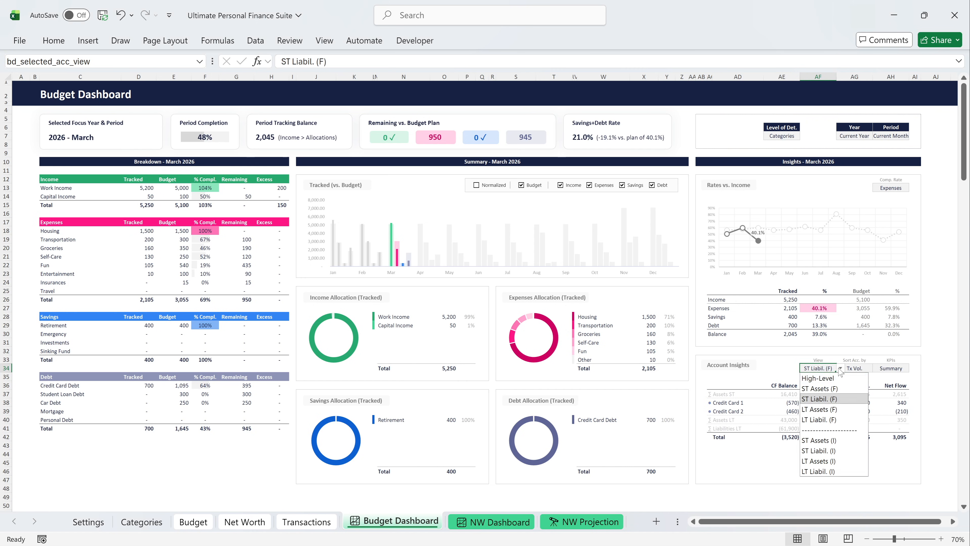
pyautogui.click(832, 408)
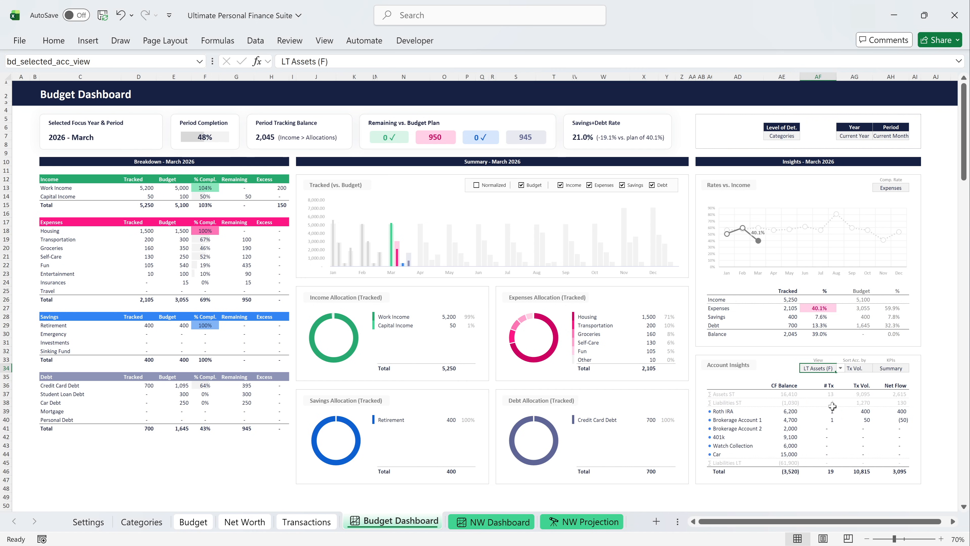
pyautogui.click(841, 369)
pyautogui.click(833, 419)
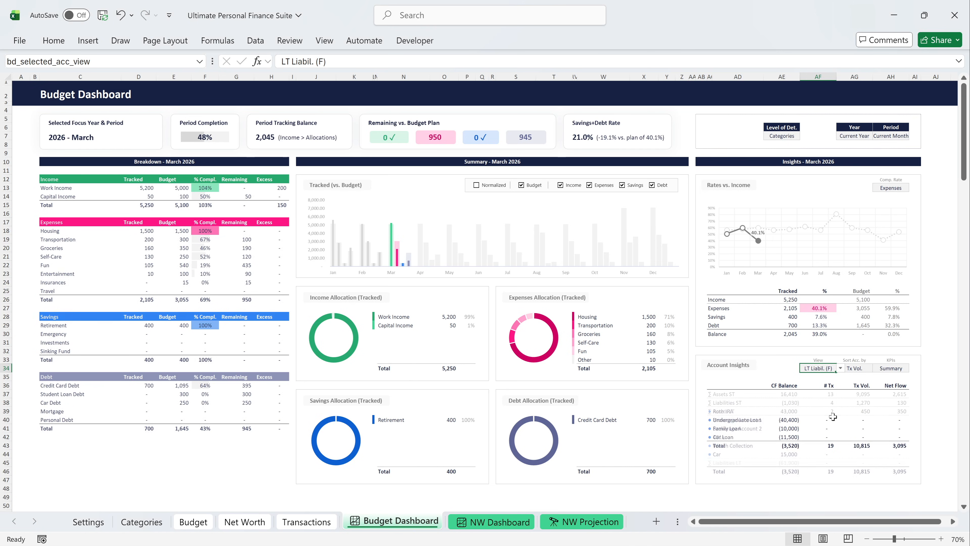
# Preview the ST Assets (I) view in Account Insights, and set the view to ST Assets (F).
pyautogui.click(839, 368)
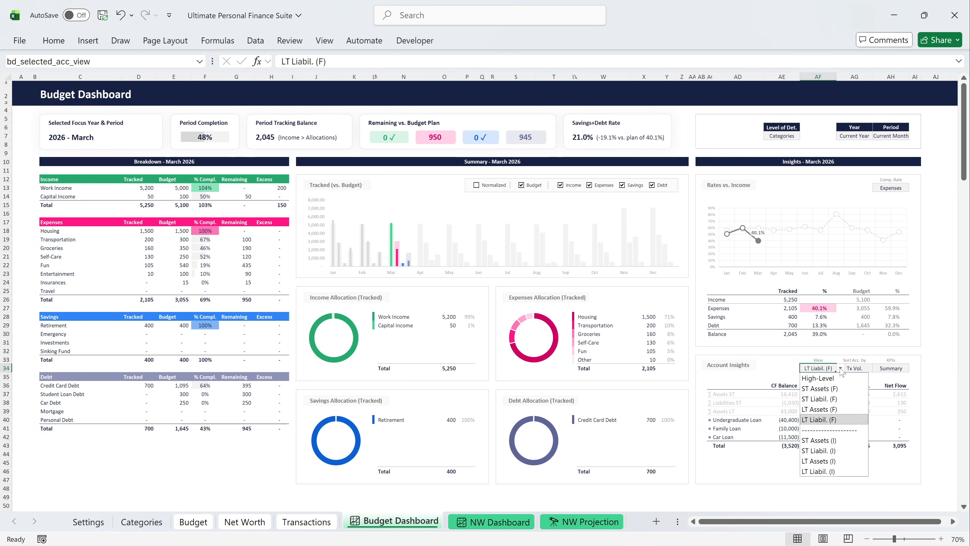
pyautogui.click(824, 439)
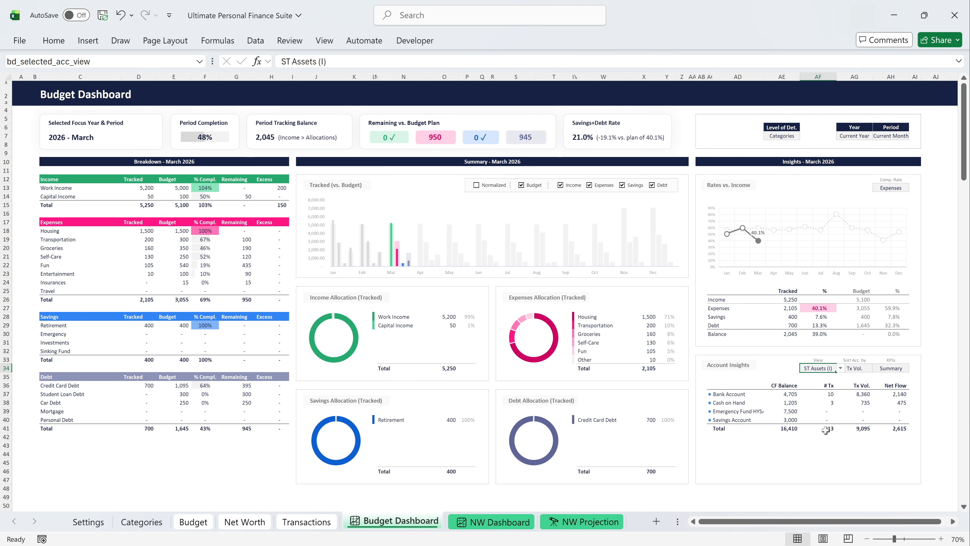
pyautogui.click(841, 369)
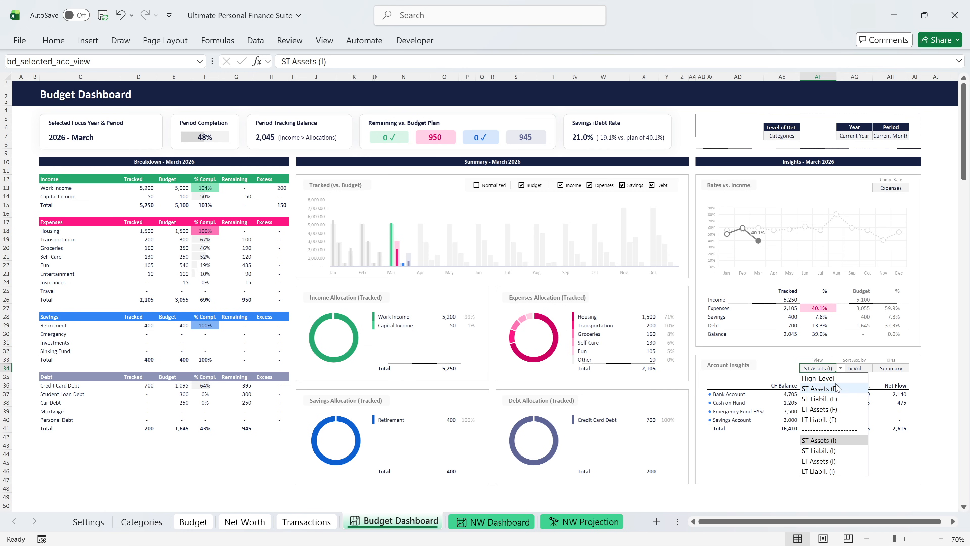
pyautogui.click(825, 388)
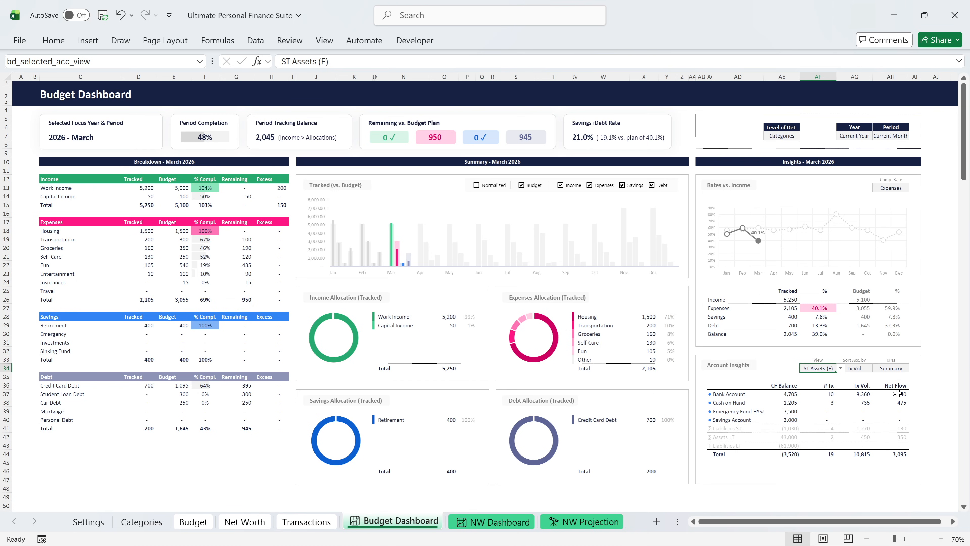
# Set the Account Insights KPIs to Movements.
pyautogui.click(899, 369)
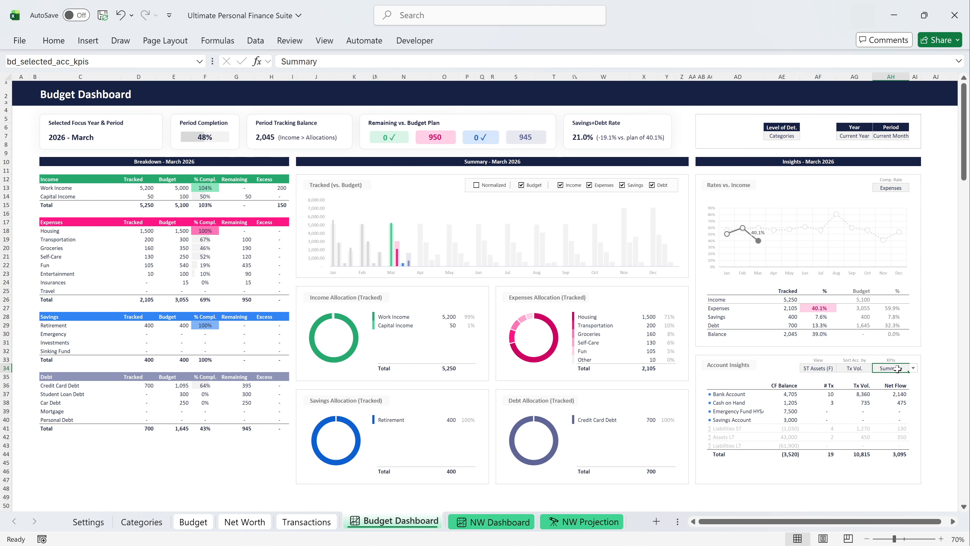
pyautogui.click(913, 368)
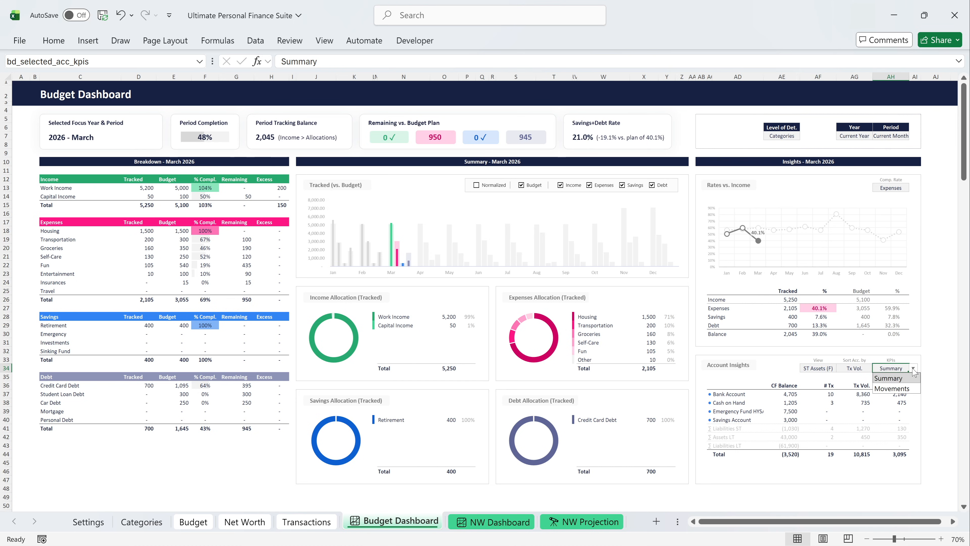
pyautogui.click(906, 388)
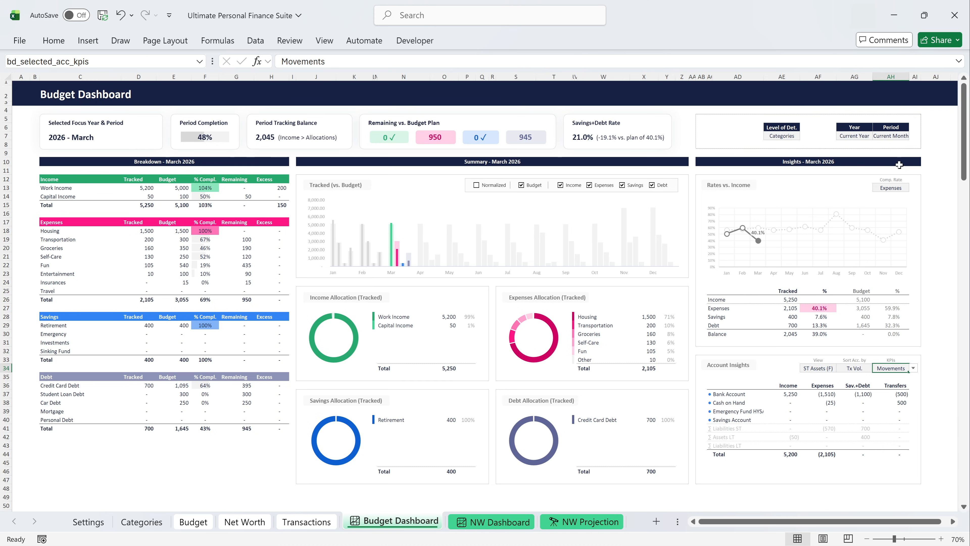
# Review the Budget Dashboard for the periods January, February and March in turn.
pyautogui.click(893, 137)
pyautogui.click(913, 136)
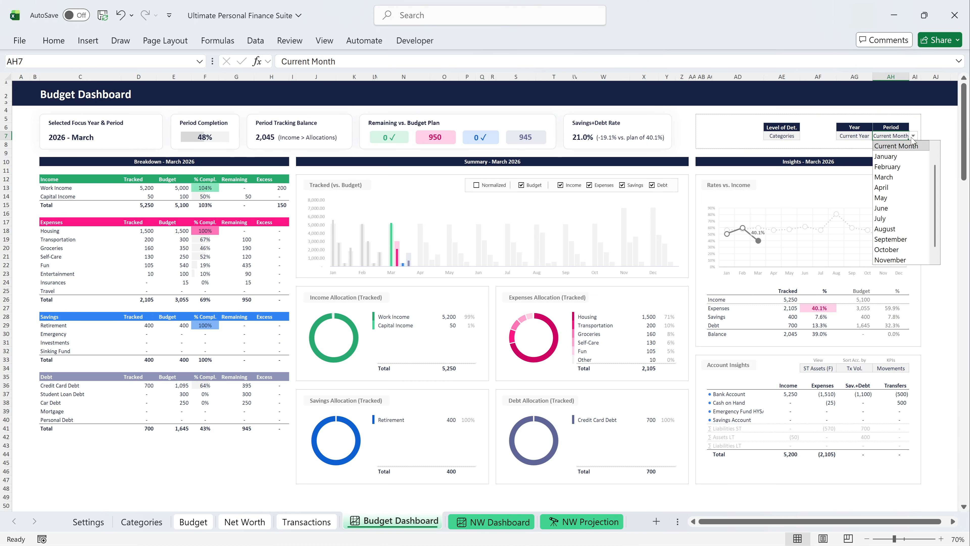
pyautogui.click(911, 155)
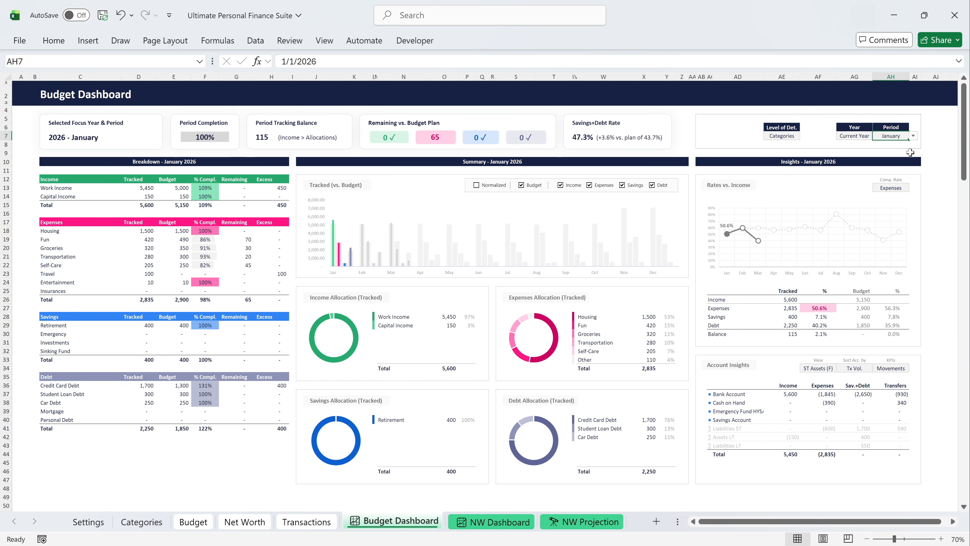
pyautogui.click(913, 136)
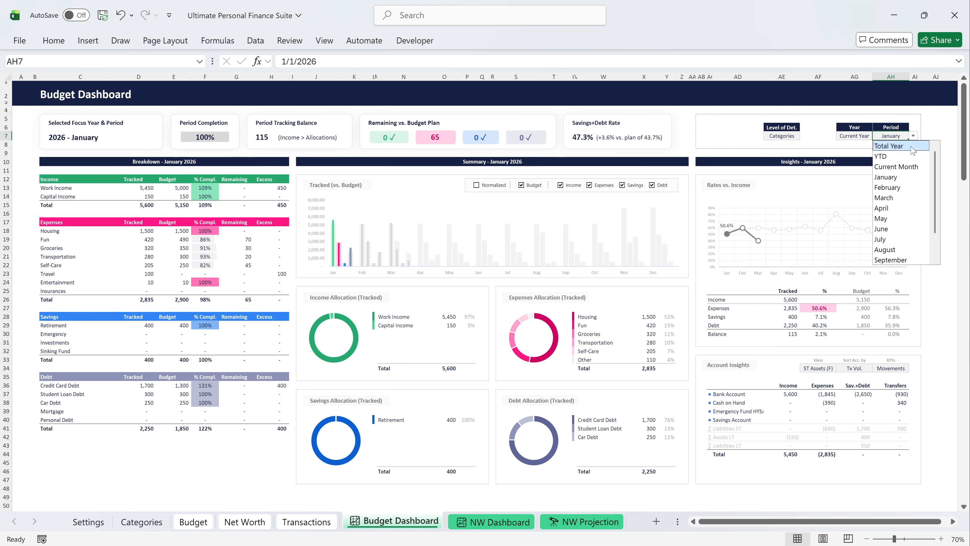
pyautogui.click(908, 188)
pyautogui.click(913, 136)
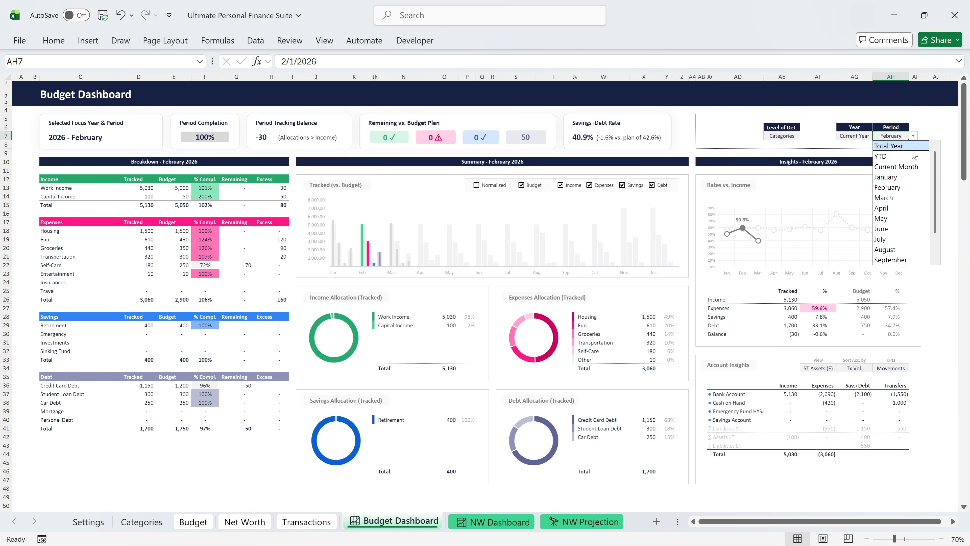
pyautogui.click(907, 196)
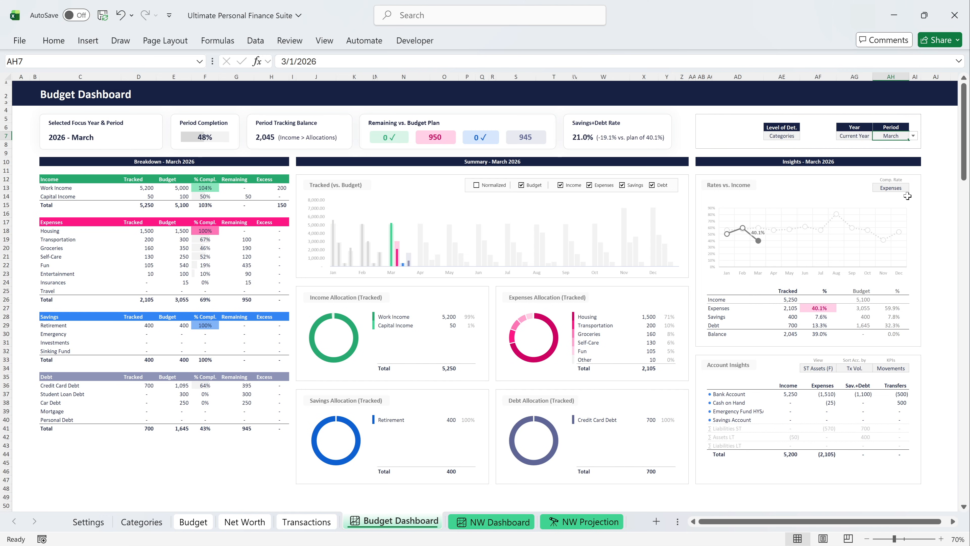
# Preview the Total Year period, and set the Budget Dashboard's period to YTD.
pyautogui.click(913, 136)
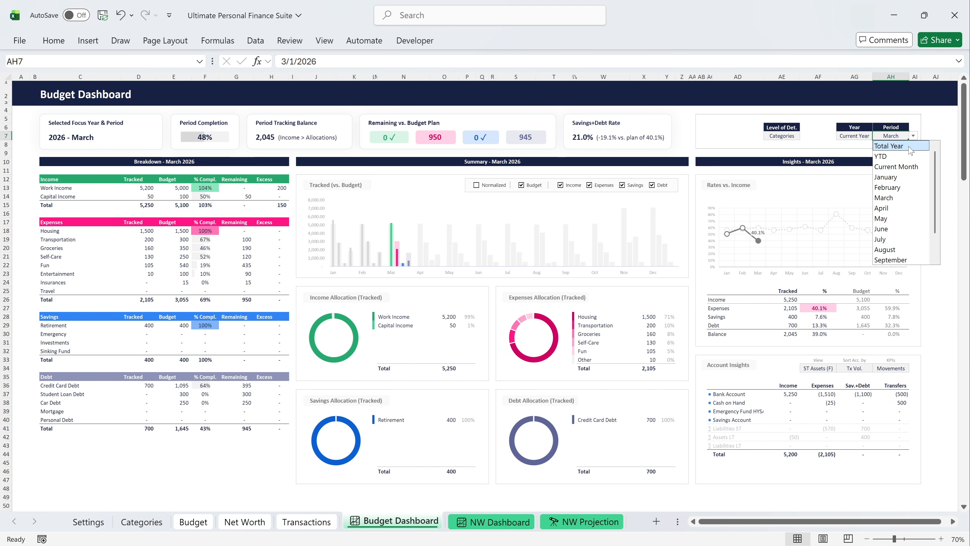
pyautogui.click(909, 145)
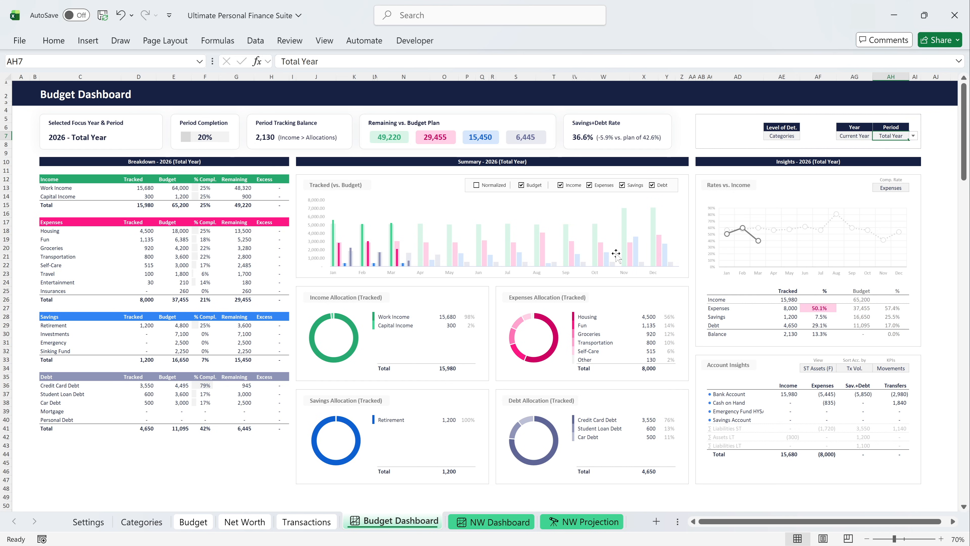
pyautogui.click(912, 137)
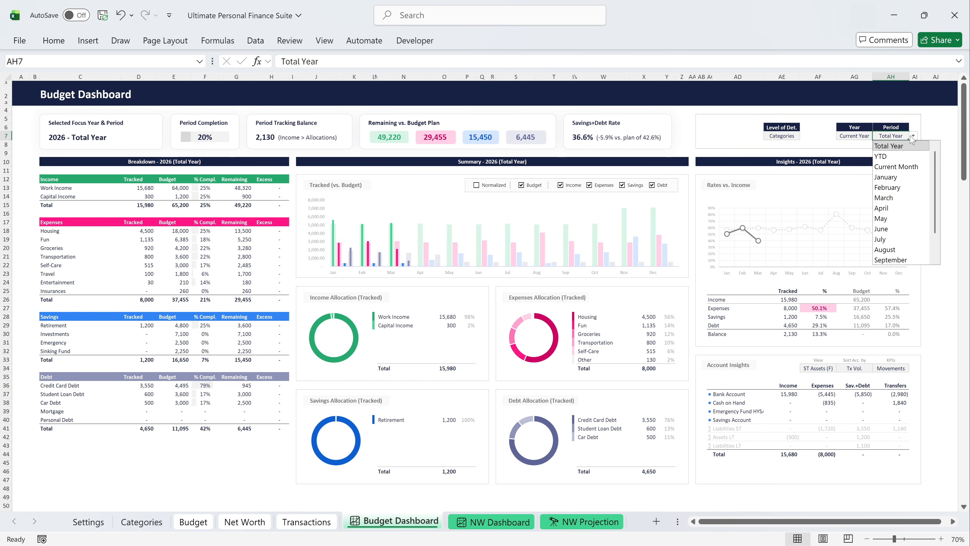
pyautogui.click(904, 156)
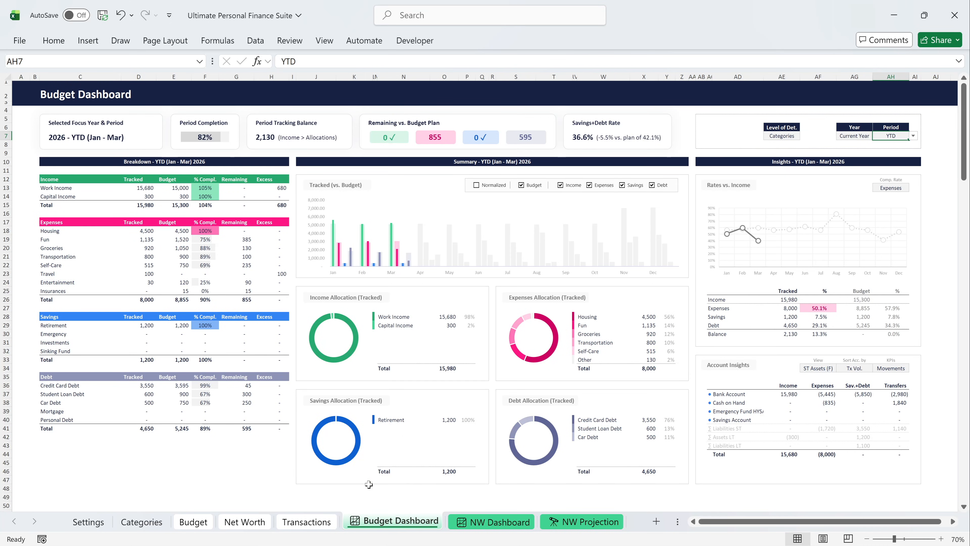
# View the Net Worth Dashboard, and add the comment "Promotion" under October 2026 in Net Worth Tracking.
pyautogui.click(482, 529)
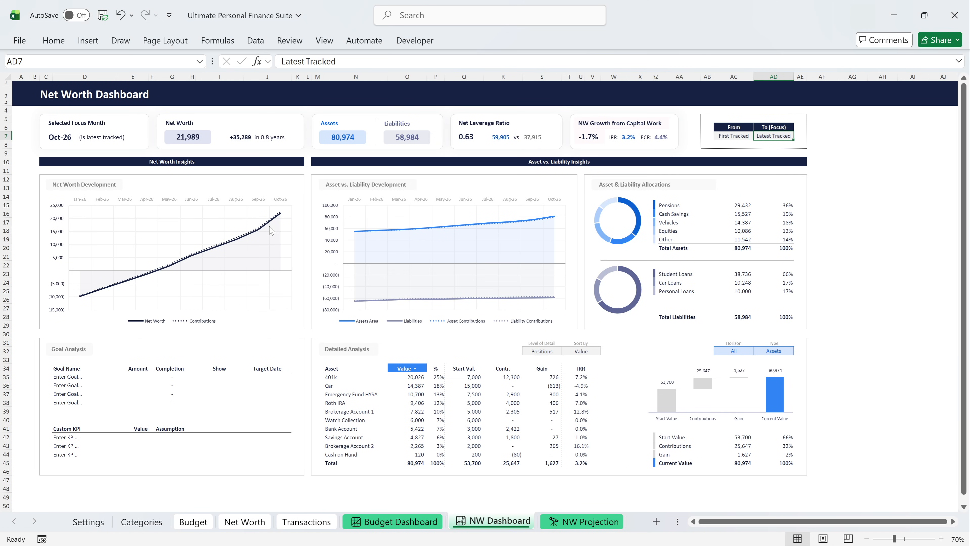
pyautogui.click(244, 522)
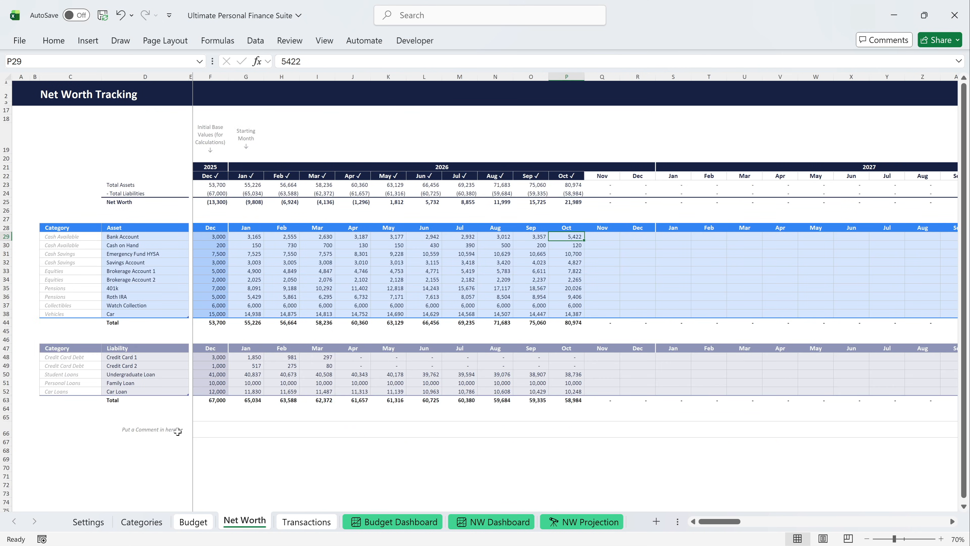
pyautogui.click(563, 429)
pyautogui.write('P')
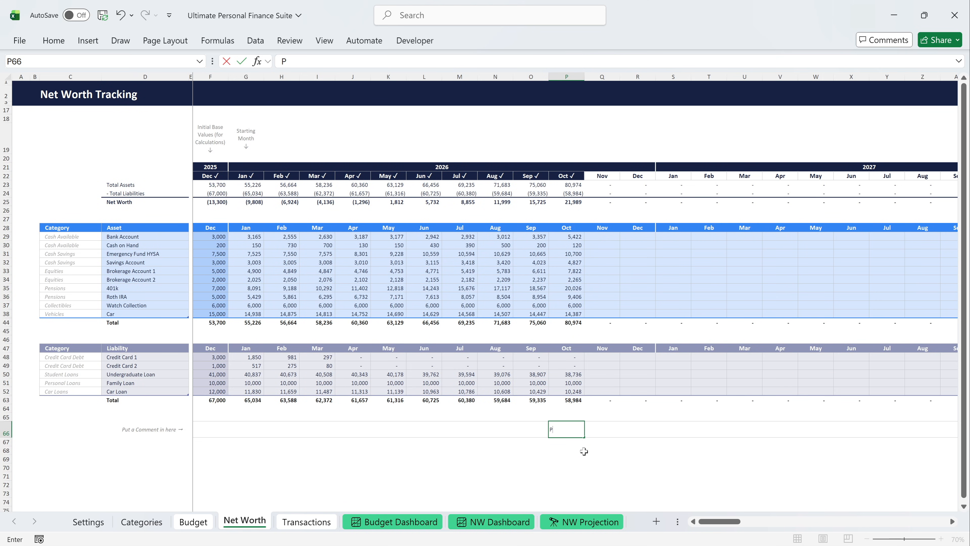
pyautogui.write('romotion')
pyautogui.press('Return')
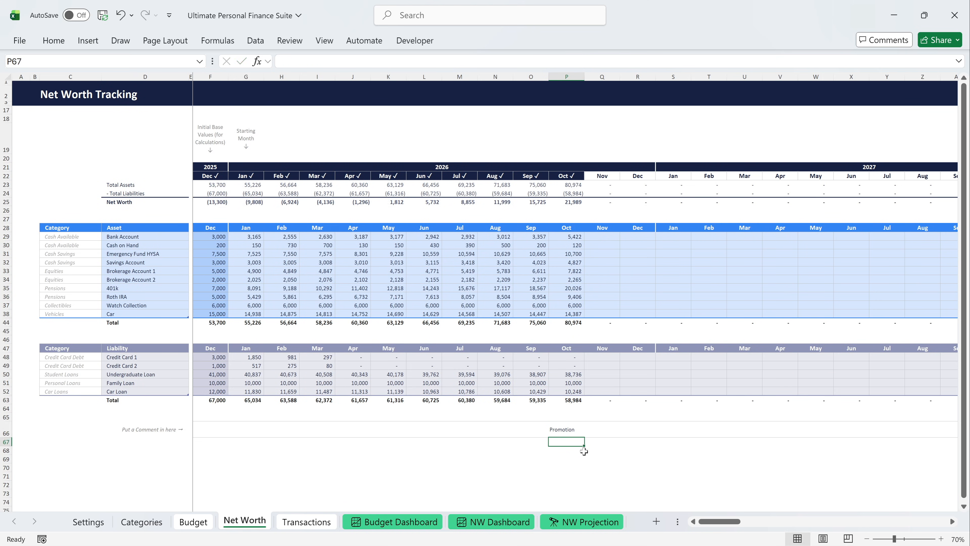
# Add the goal "First 100k" with an amount of 100000 to the Net Worth Dashboard's Goal Analysis.
pyautogui.click(495, 522)
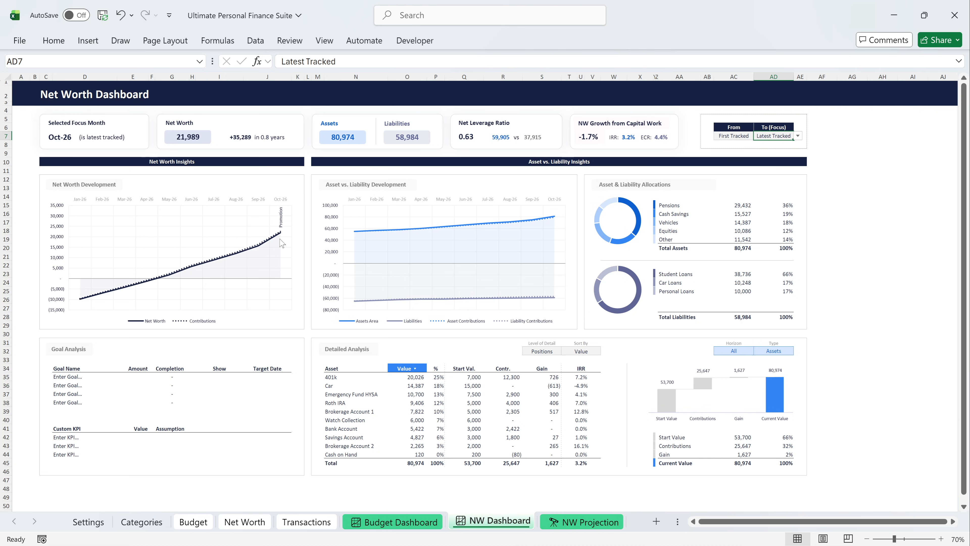
pyautogui.click(81, 377)
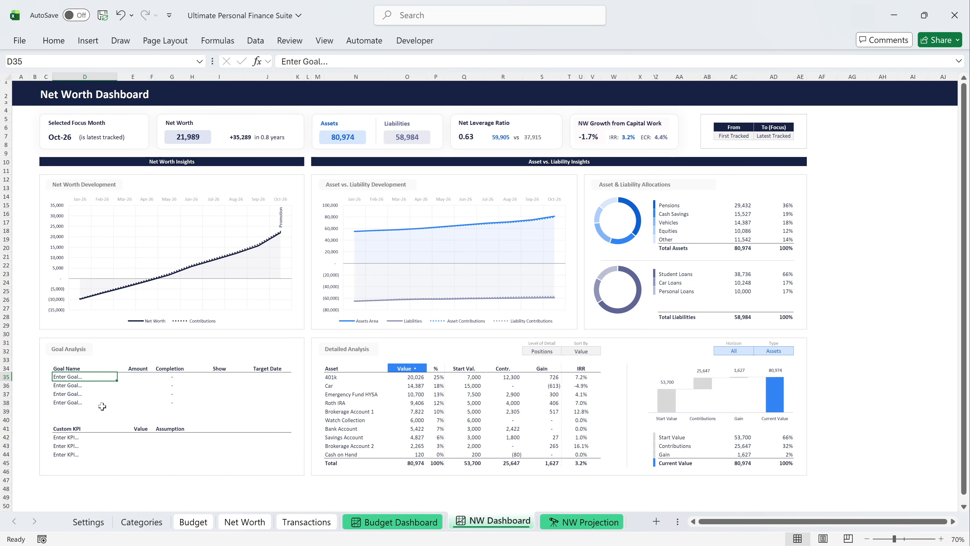
pyautogui.write('First 100k')
pyautogui.press('Tab')
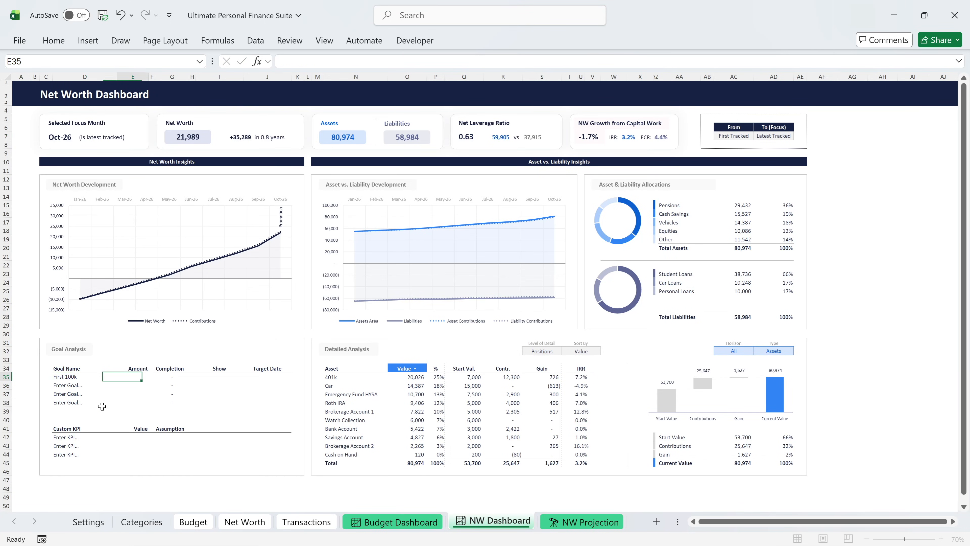
pyautogui.write('100000')
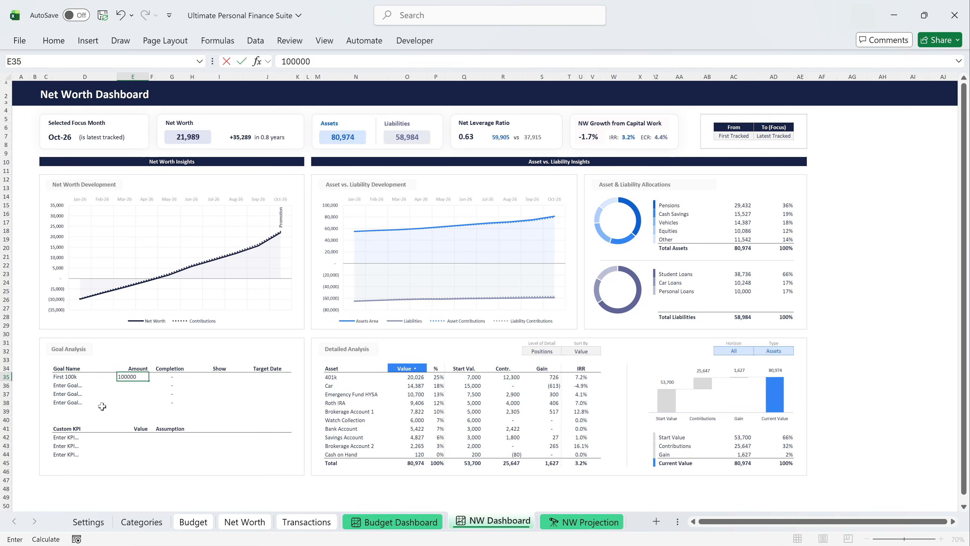
pyautogui.press('Return')
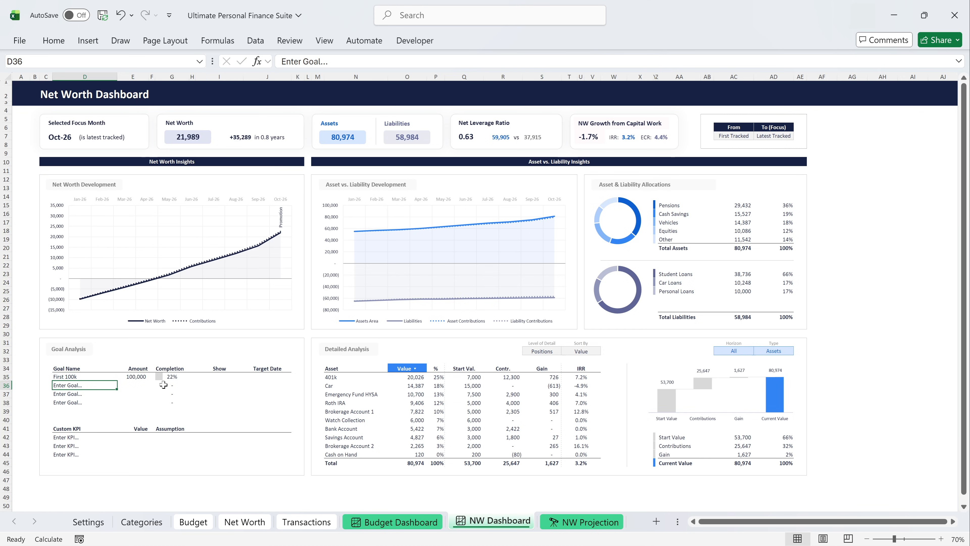
# Mark the First 100k goal with "x" to show it in the chart, and set its target date to 31-Dec-27.
pyautogui.click(220, 376)
pyautogui.write('x')
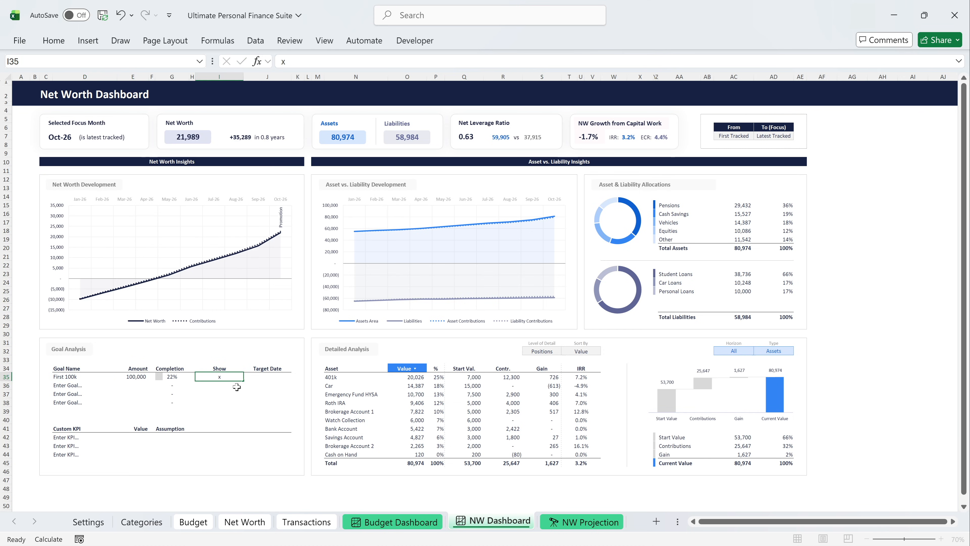
pyautogui.press('Return')
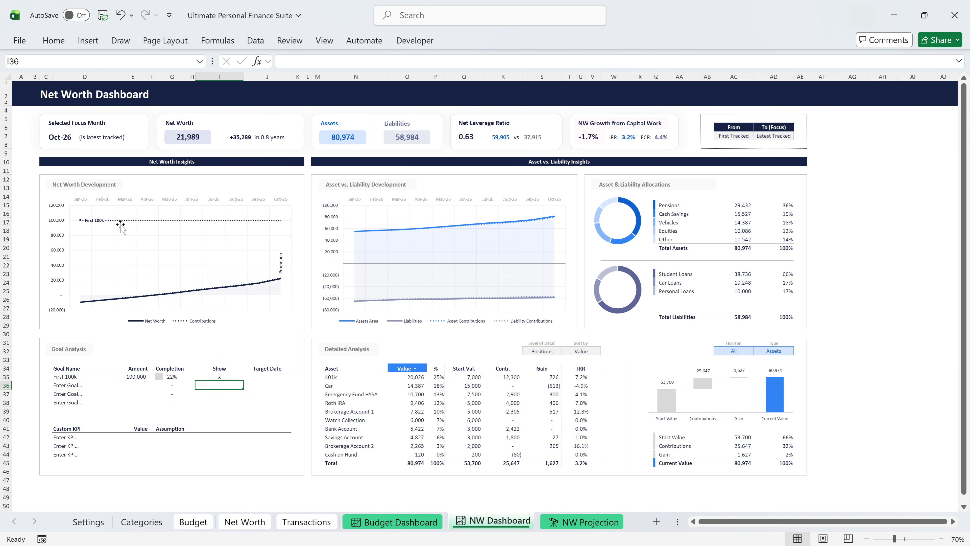
pyautogui.click(262, 376)
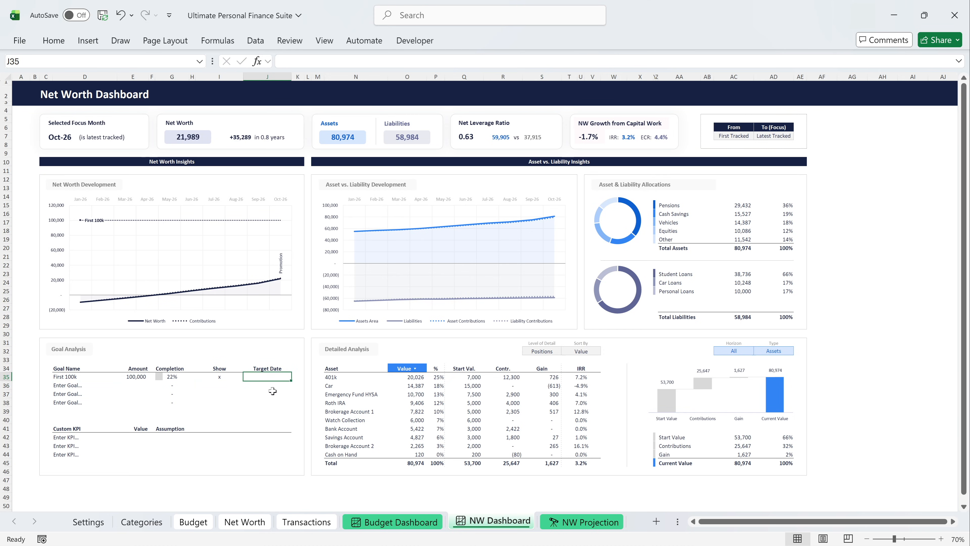
pyautogui.write('31-Dec-27')
pyautogui.press('Return')
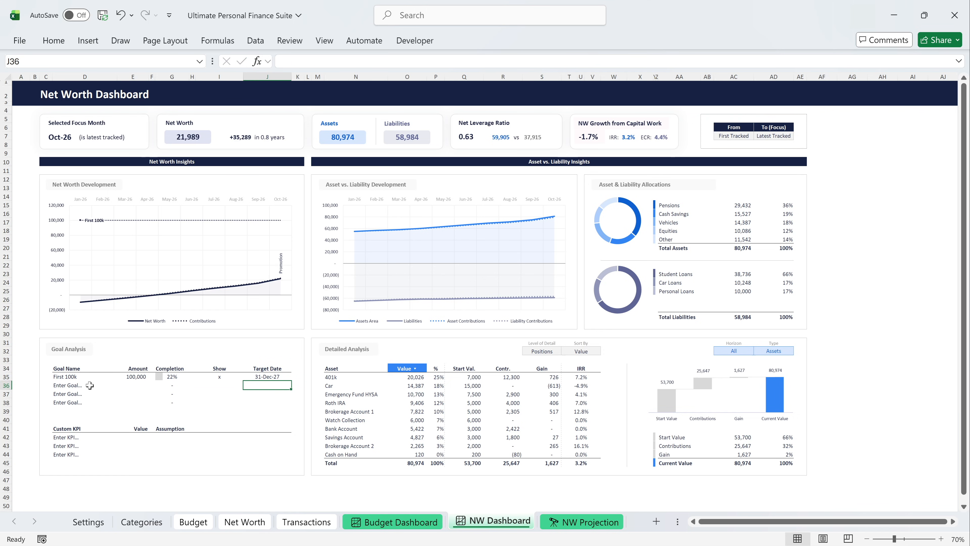
# Add the goals First 250k (250000), First 1M (1000000) and FIRE (2500000), and set First 250k's target date to 31-Dec-29.
pyautogui.click(90, 385)
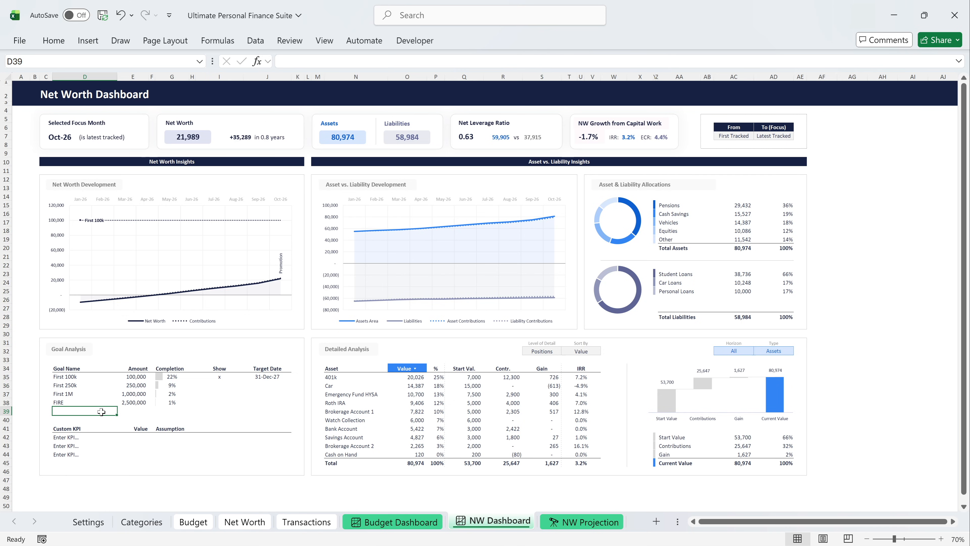
pyautogui.click(264, 385)
pyautogui.write('31-Dec-29')
pyautogui.hotkey('ctrl', 'Return')
pyautogui.press('Return')
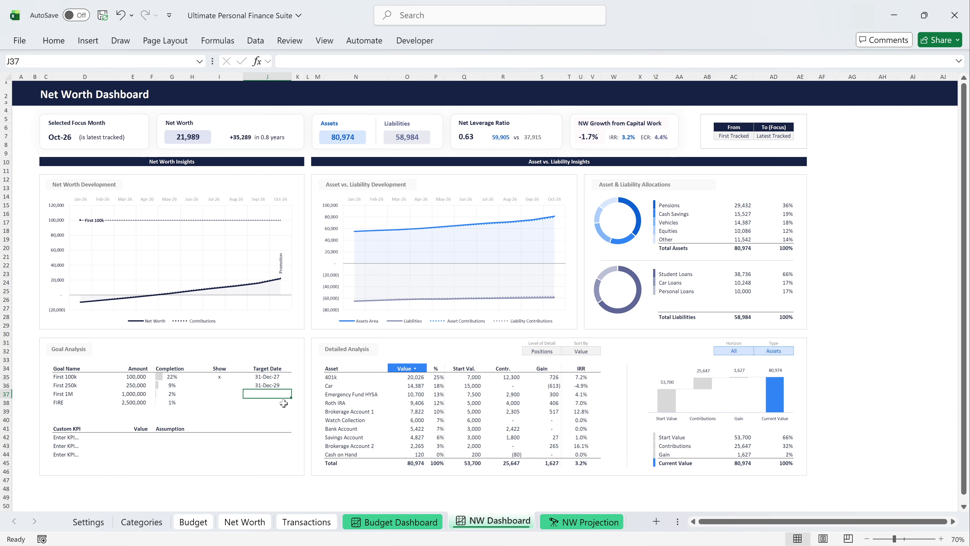
# Preview the First 250k, First 1M and FIRE goals in the chart by marking them with "x", and clear those three marks.
pyautogui.press('Left')
pyautogui.press('Up')
pyautogui.write('x')
pyautogui.press('Return')
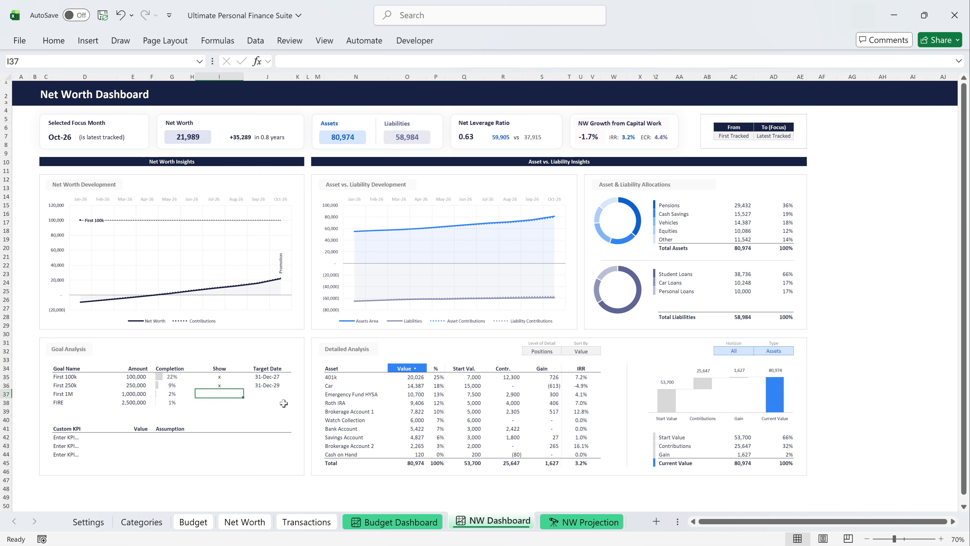
pyautogui.write('x')
pyautogui.press('Return')
pyautogui.write('x')
pyautogui.press('Return')
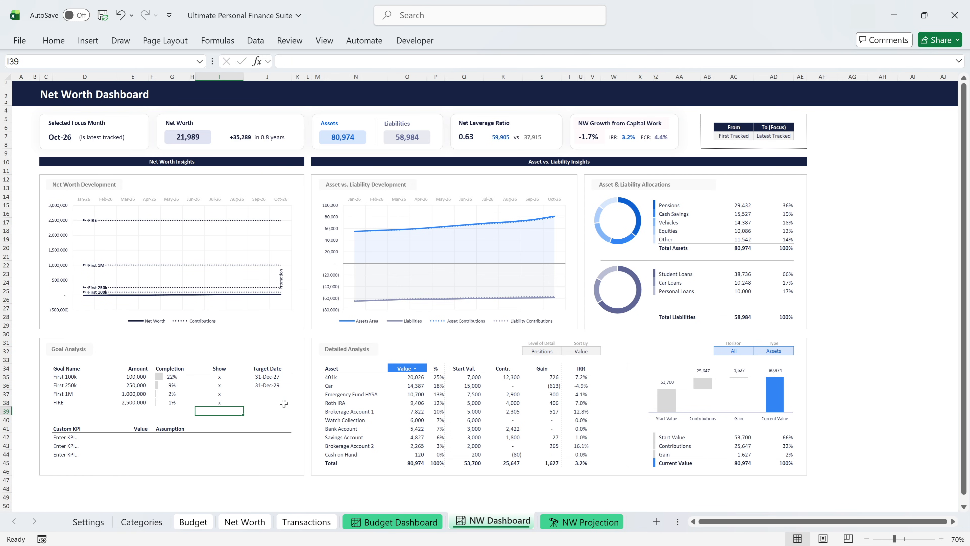
pyautogui.moveTo(219, 385); pyautogui.dragTo(223, 399)
pyautogui.press('Delete')
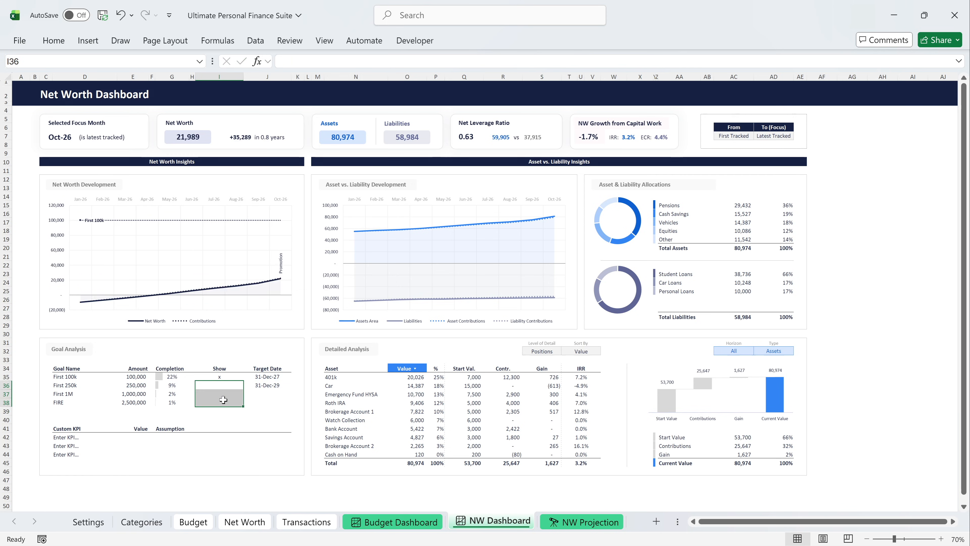
# Add the custom KPI "Runway (in months)" with the formula =kpi_net_worth / 3000 and the assumption "3k expenses per month".
pyautogui.click(79, 438)
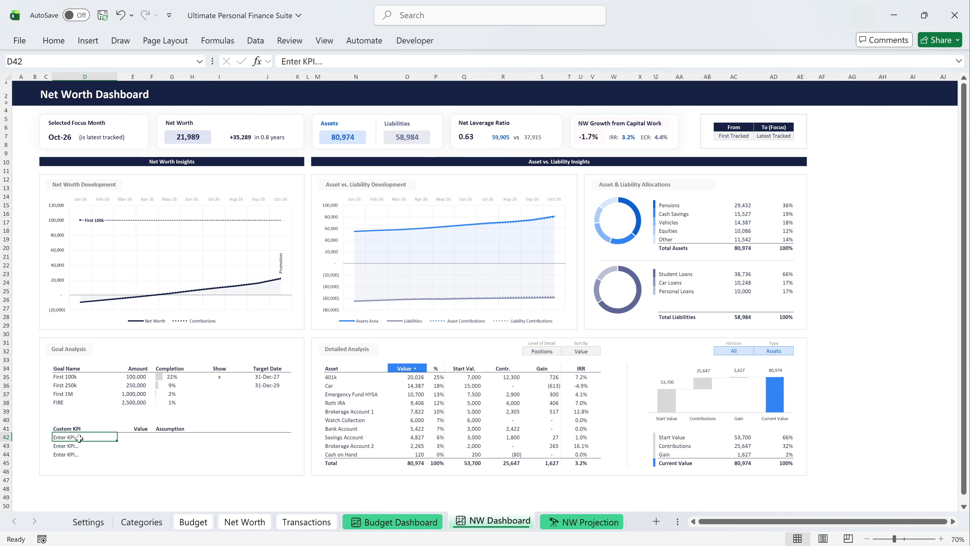
pyautogui.write('R')
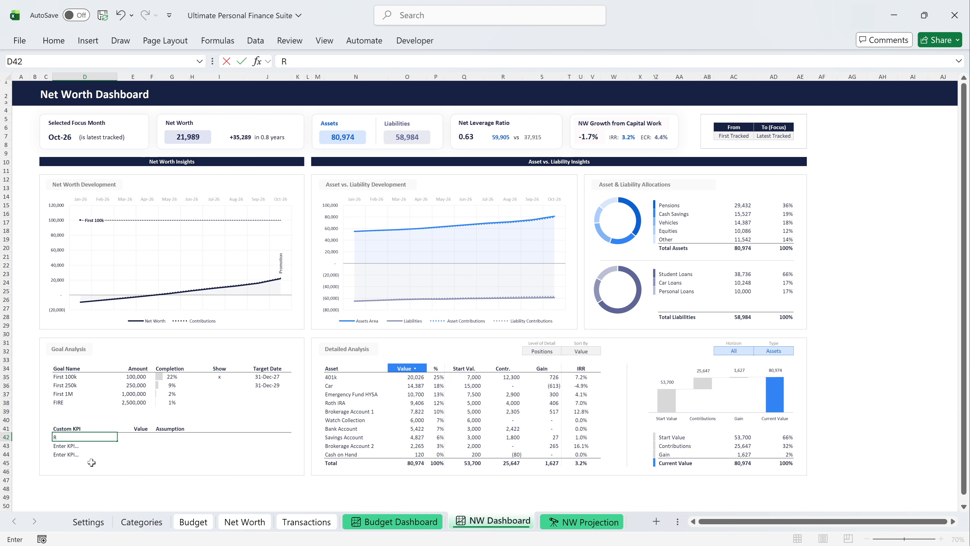
pyautogui.write('unway (in months')
pyautogui.press('Tab')
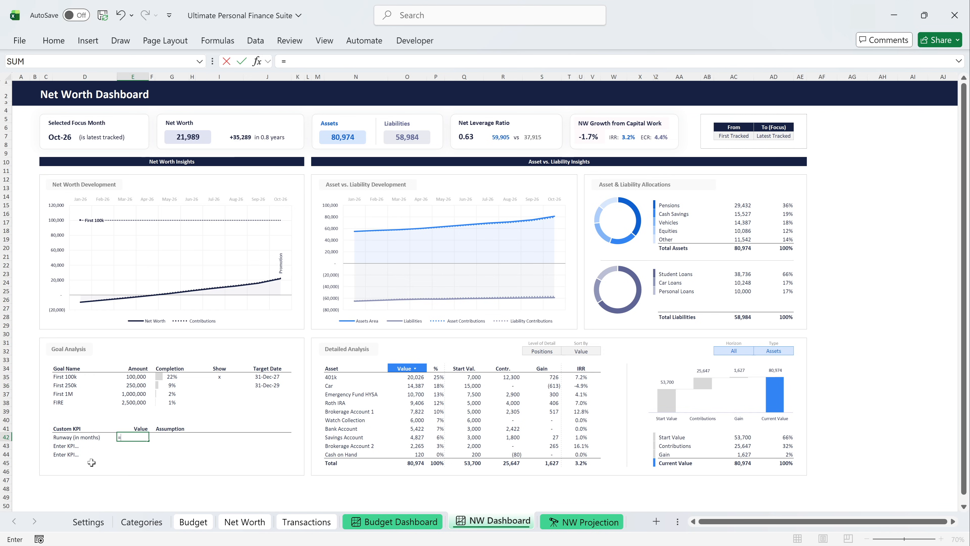
pyautogui.write('=kpi_')
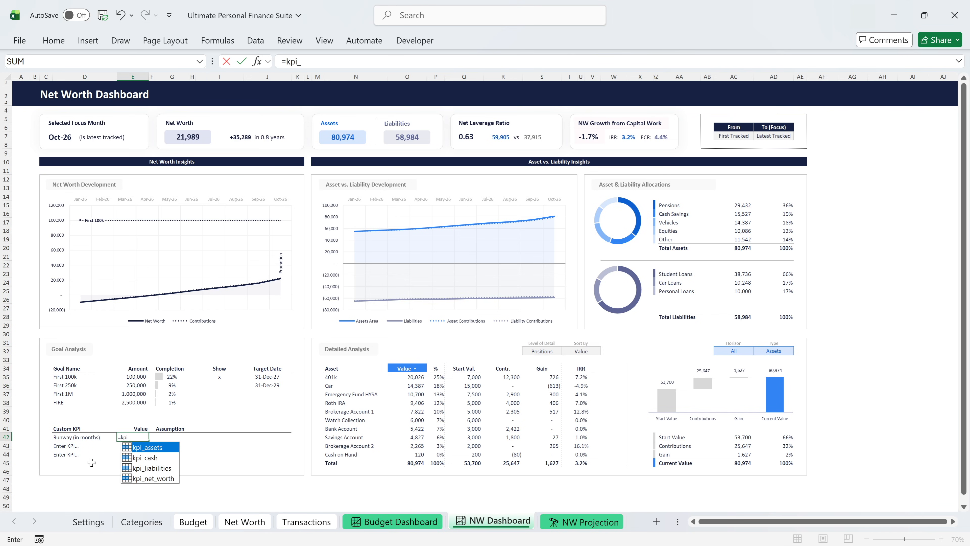
pyautogui.write('net')
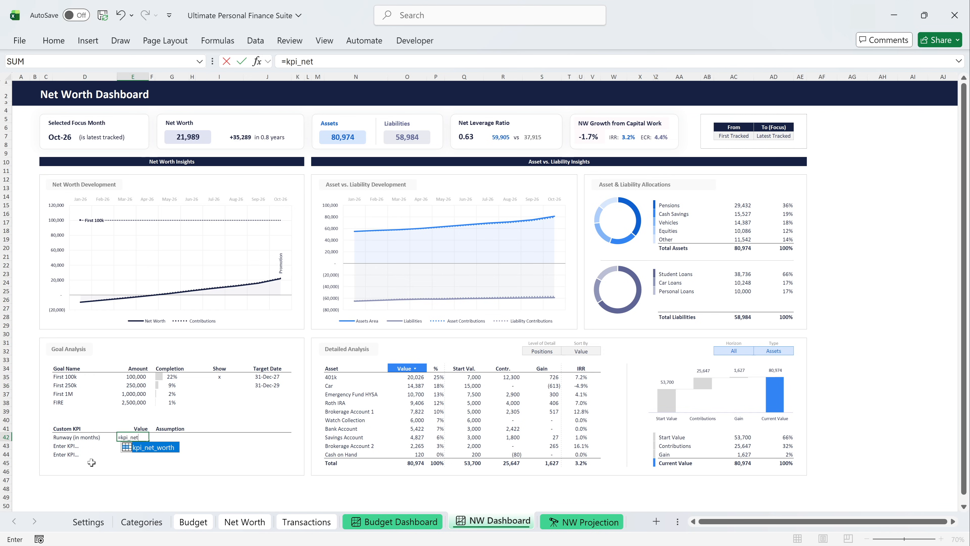
pyautogui.press('Tab')
pyautogui.write('/ 3000')
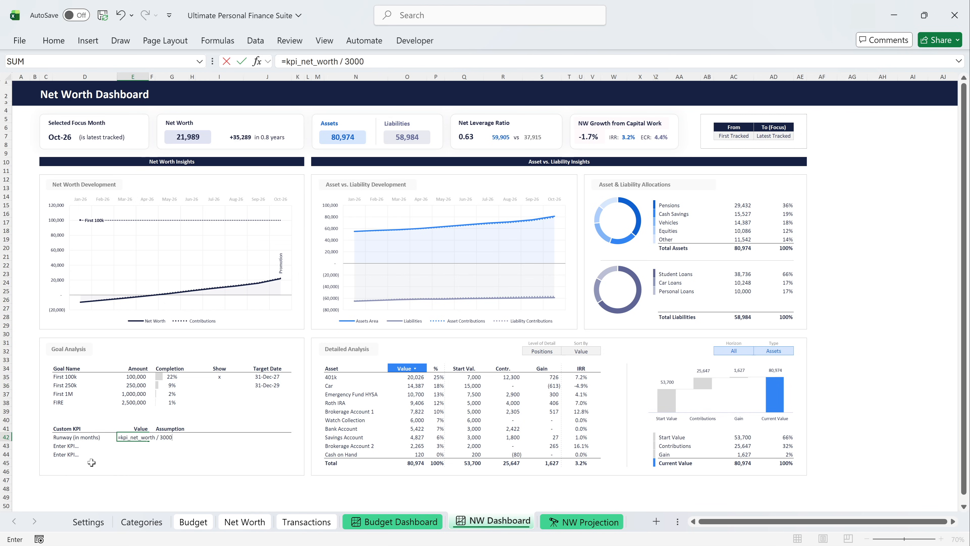
pyautogui.press('Tab')
pyautogui.write('3k expenses per month')
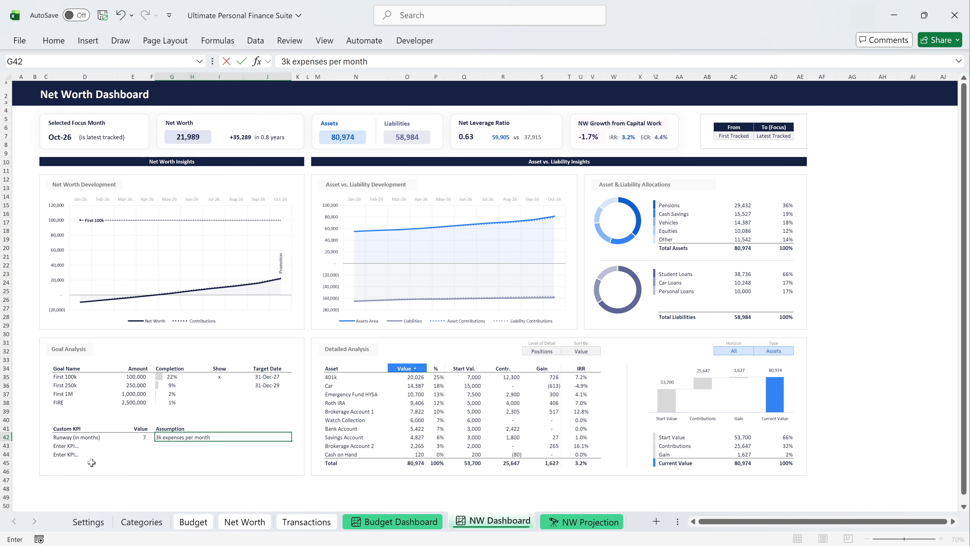
pyautogui.press('Return')
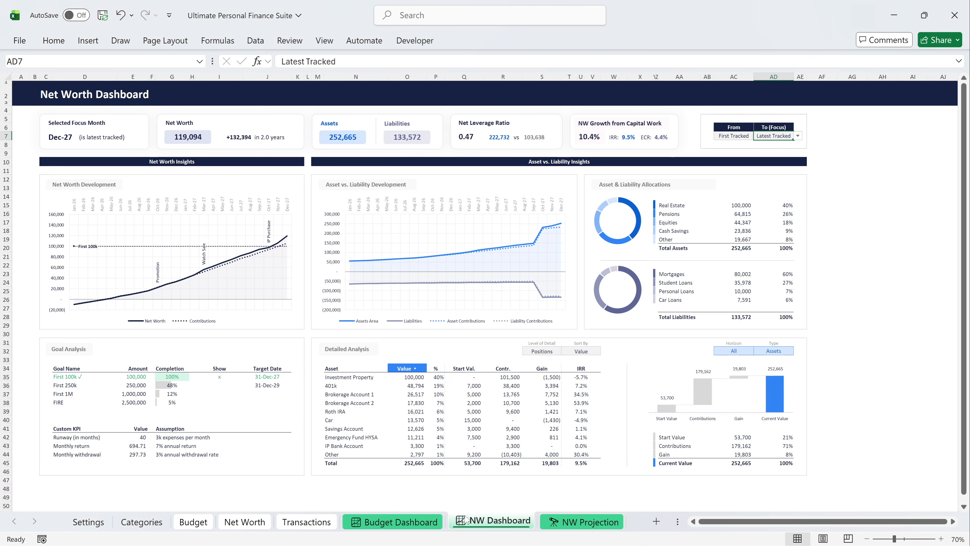
# Preview the Net Worth Dashboard with Jan-27 as the From month, and reset From to First Tracked.
pyautogui.click(798, 137)
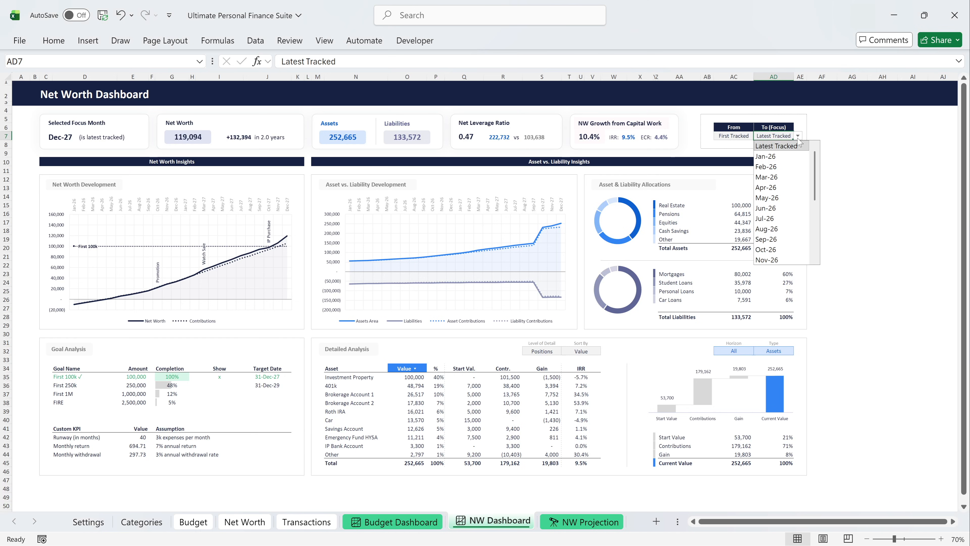
pyautogui.click(798, 137)
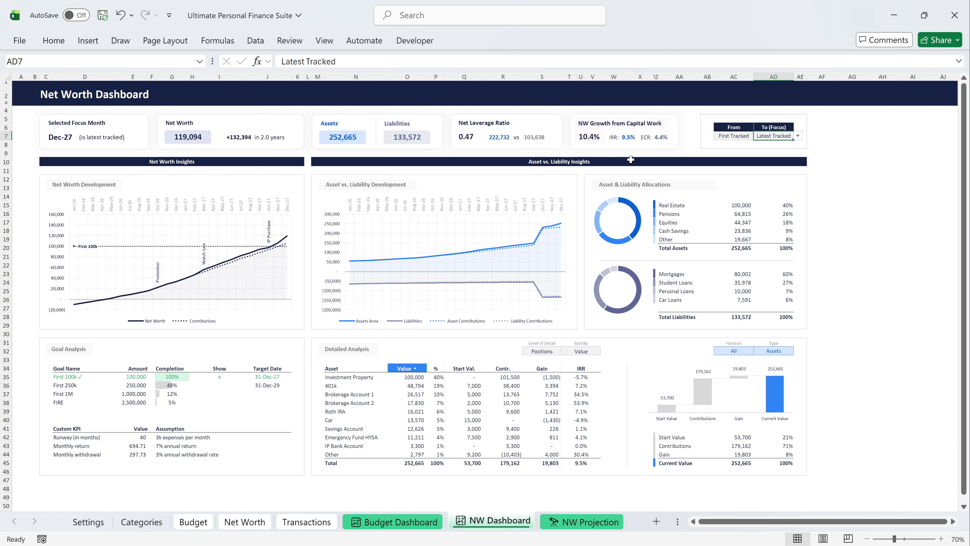
pyautogui.click(729, 137)
pyautogui.click(758, 136)
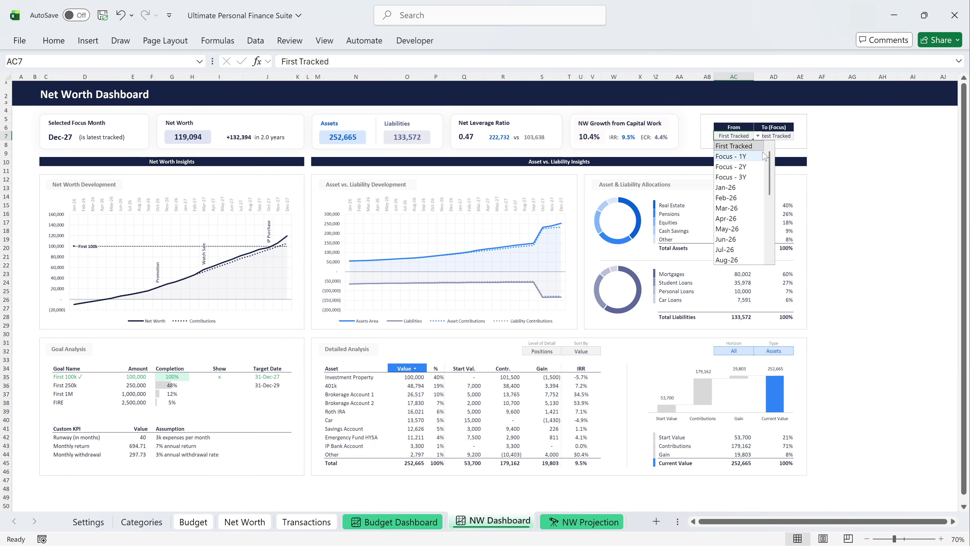
pyautogui.moveTo(770, 164); pyautogui.dragTo(769, 187)
pyautogui.click(728, 239)
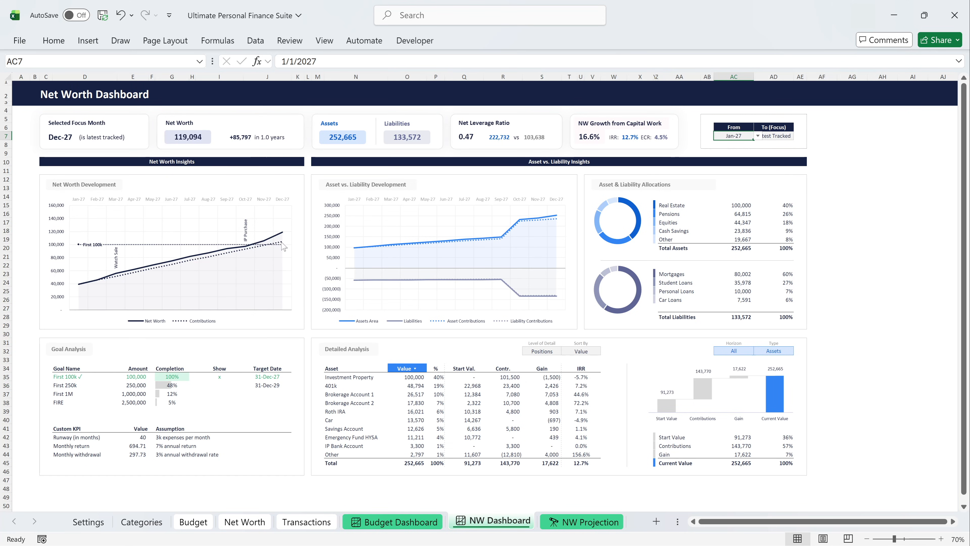
pyautogui.click(757, 136)
pyautogui.click(737, 147)
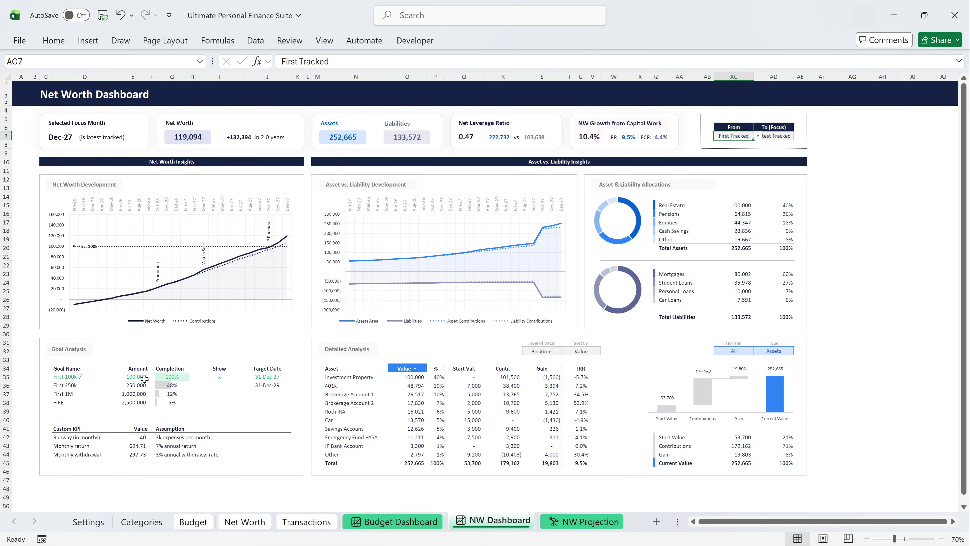
# Mark the First 250k goal with "x" to show it in the chart, and clear the mark of First 100k.
pyautogui.click(217, 384)
pyautogui.write('x')
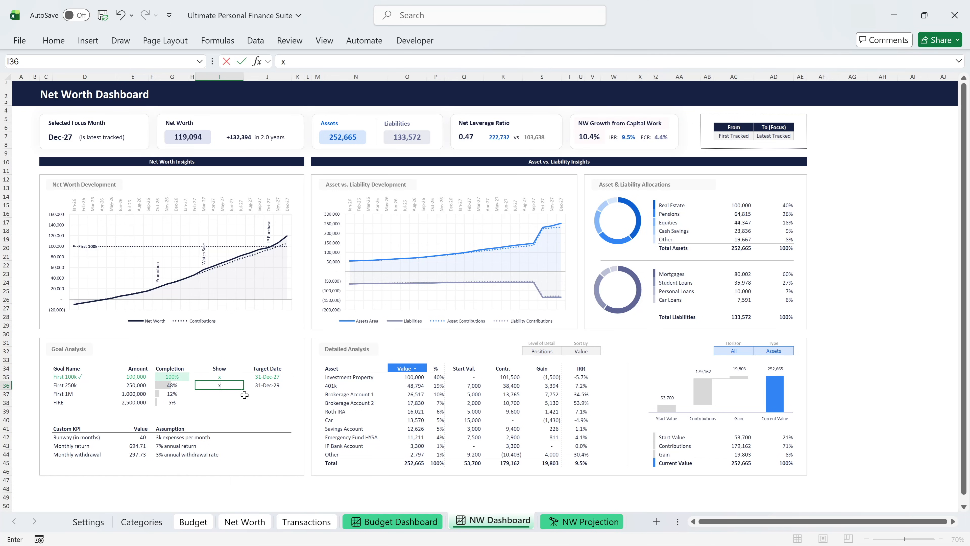
pyautogui.press('Return')
pyautogui.press('Up')
pyautogui.press('Up')
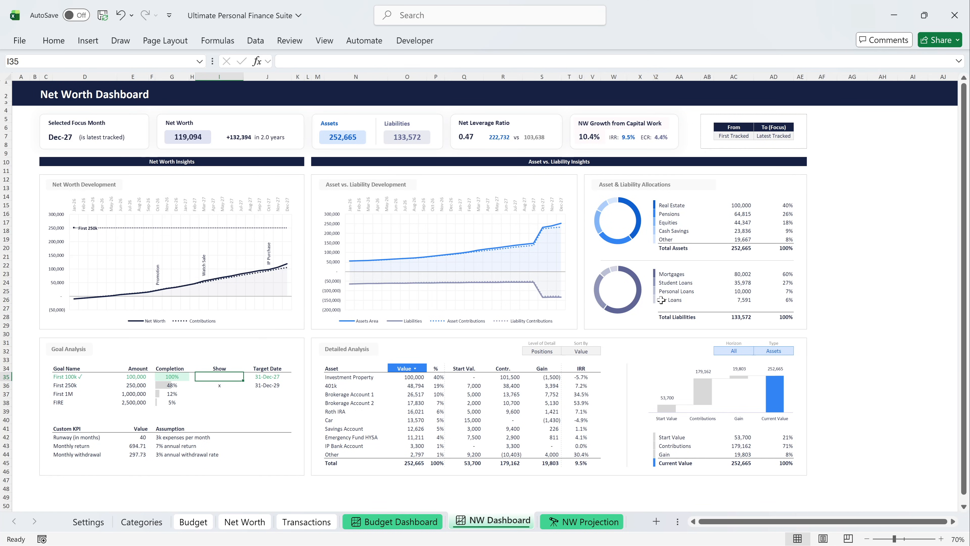
# Preview the dashboard with the focus months Mar-26 and Jan-27, and reset the To (Focus) month to Latest Tracked.
pyautogui.click(767, 137)
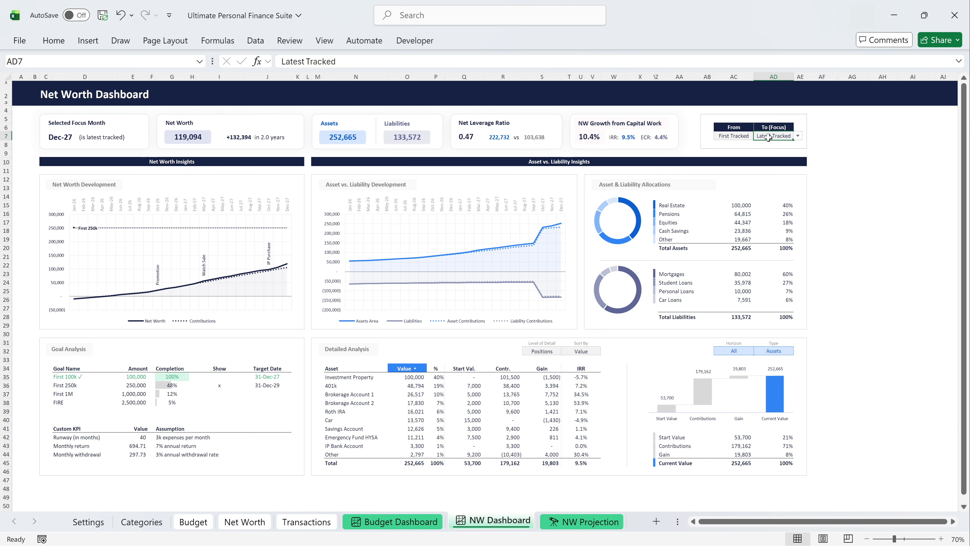
pyautogui.click(798, 136)
pyautogui.click(786, 176)
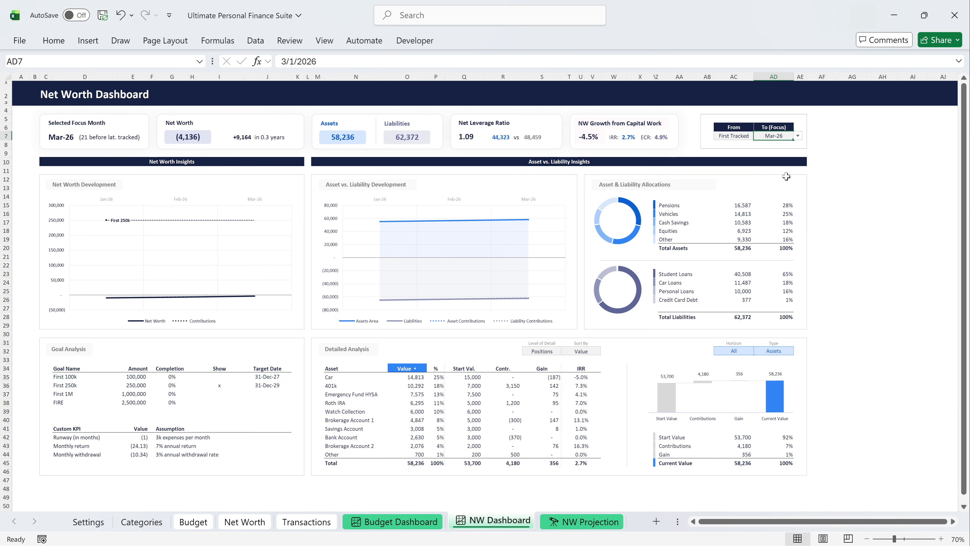
pyautogui.click(798, 136)
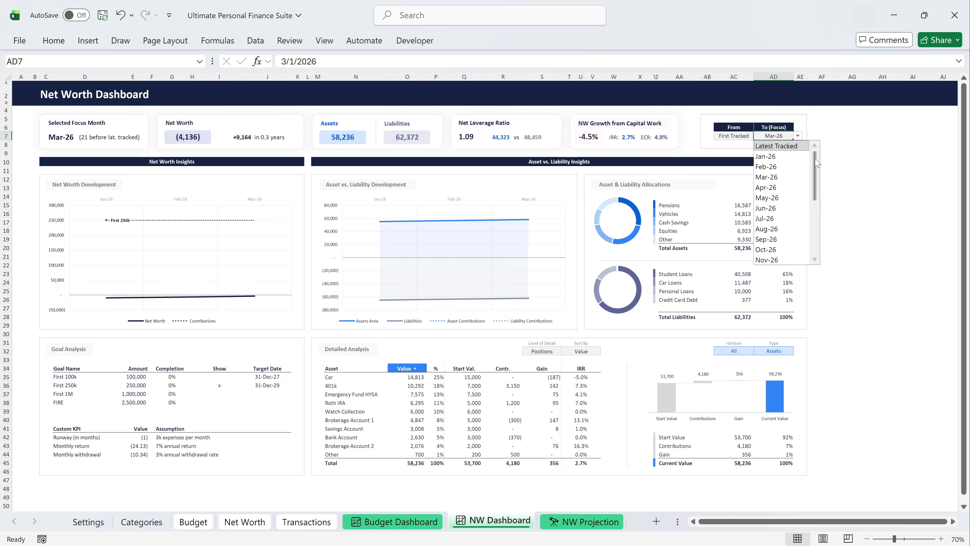
pyautogui.moveTo(815, 159); pyautogui.dragTo(816, 172)
pyautogui.scroll(-2, 783, 199)
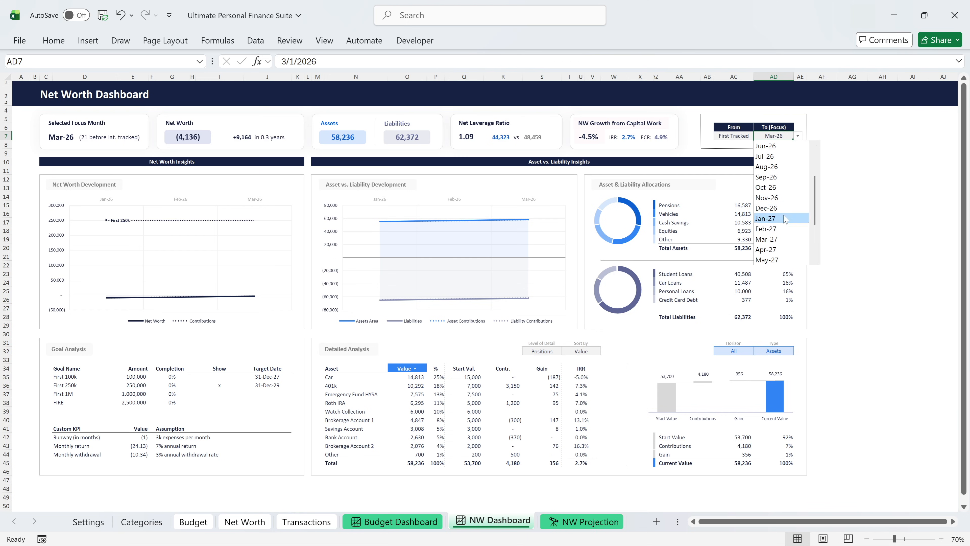
pyautogui.click(783, 215)
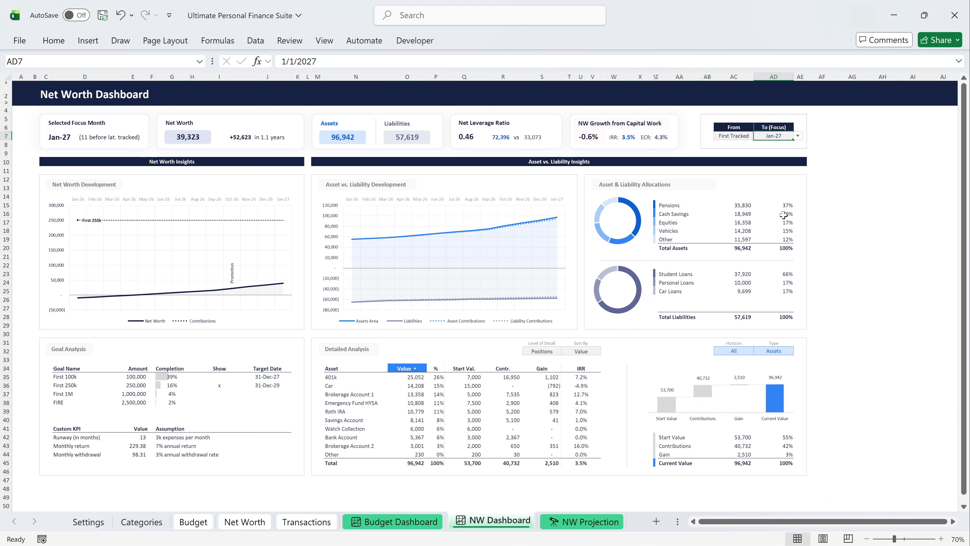
pyautogui.click(798, 136)
pyautogui.click(795, 147)
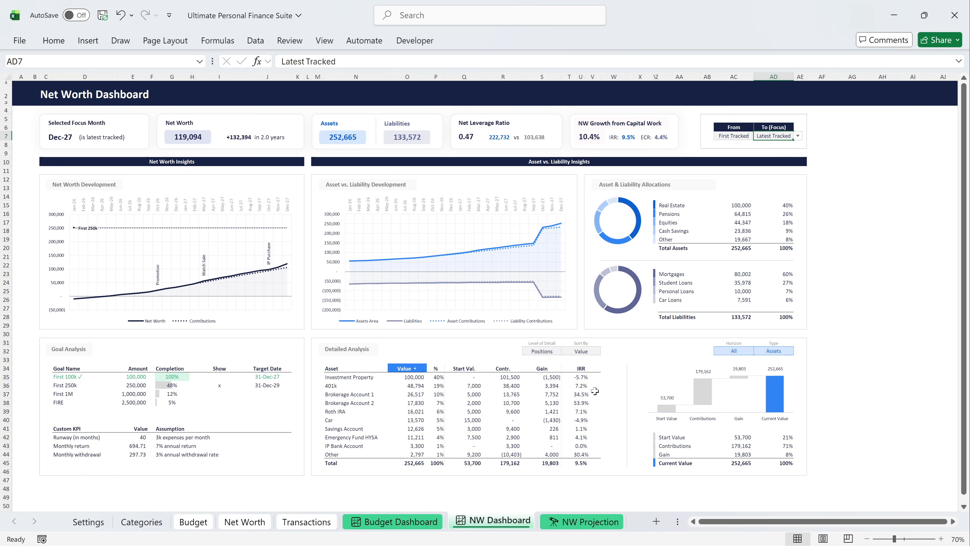
# Preview the Detailed Analysis for Liabilities, and set its type back to Assets.
pyautogui.click(780, 351)
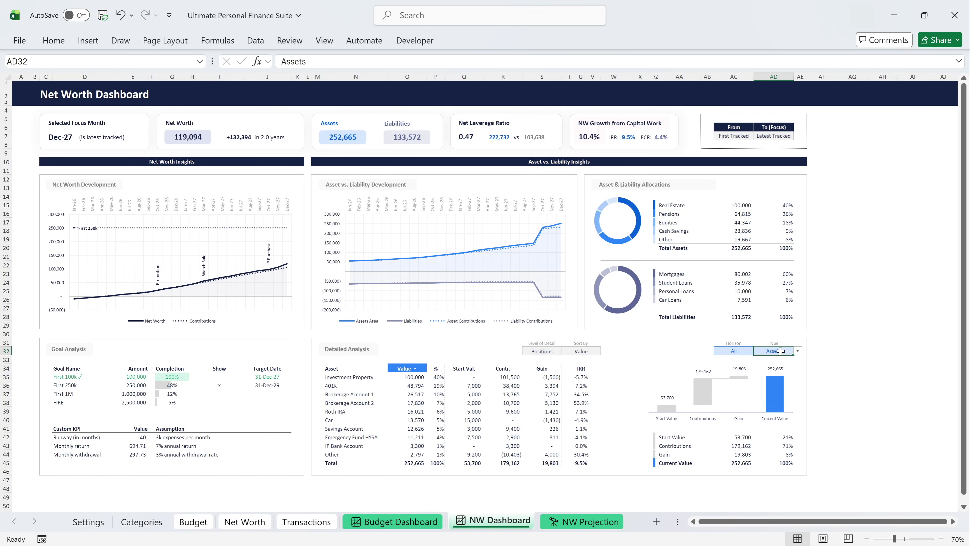
pyautogui.click(797, 351)
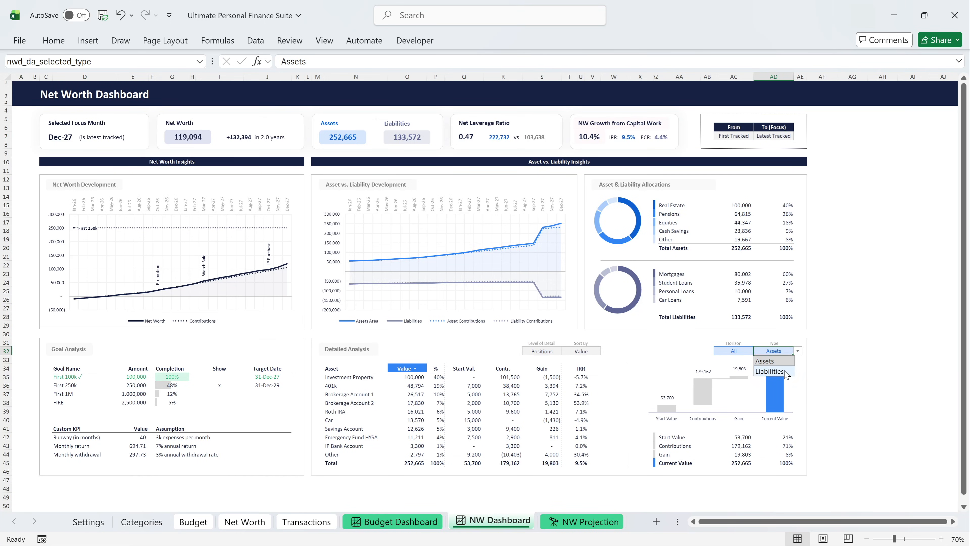
pyautogui.click(783, 370)
pyautogui.click(798, 351)
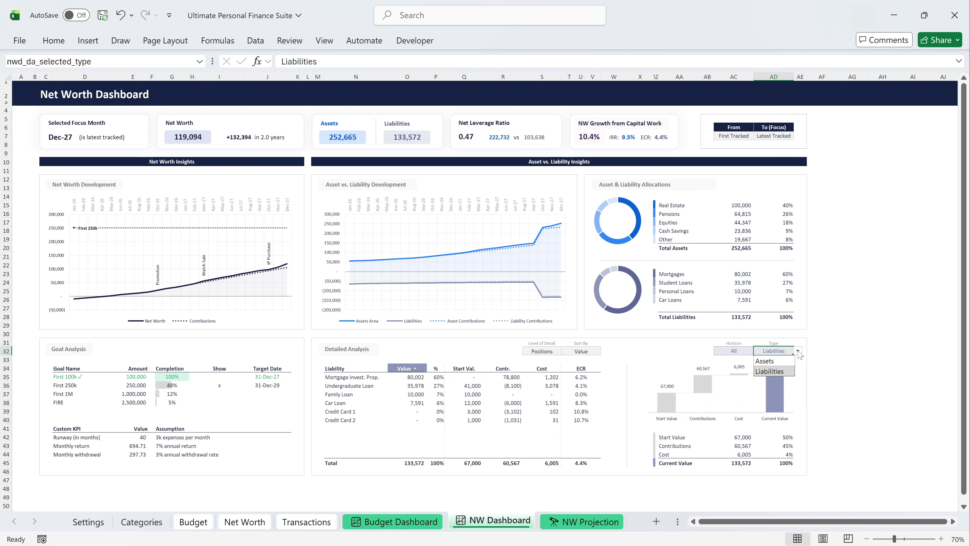
pyautogui.click(789, 360)
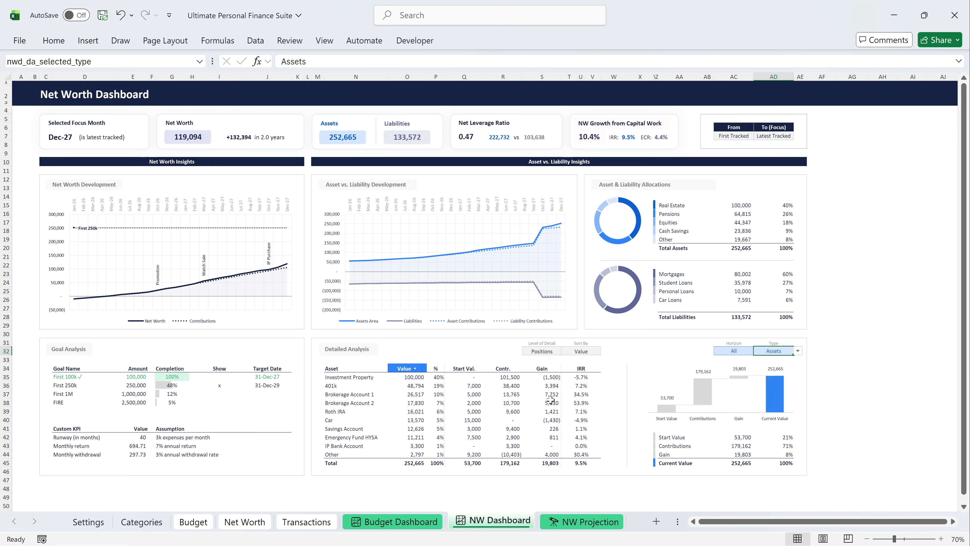
# Preview the Detailed Analysis at the Categories level of detail, and set it back to Positions.
pyautogui.click(557, 351)
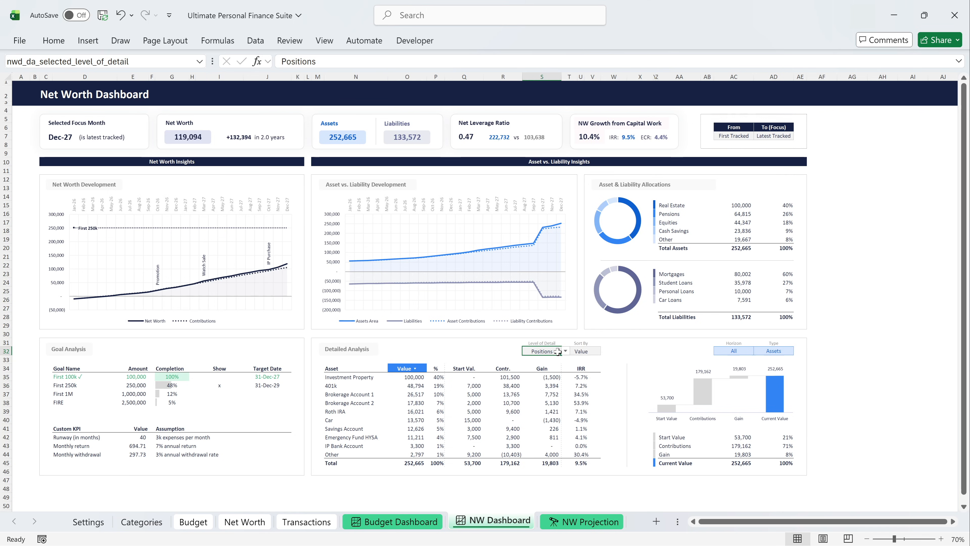
pyautogui.click(565, 352)
pyautogui.click(557, 361)
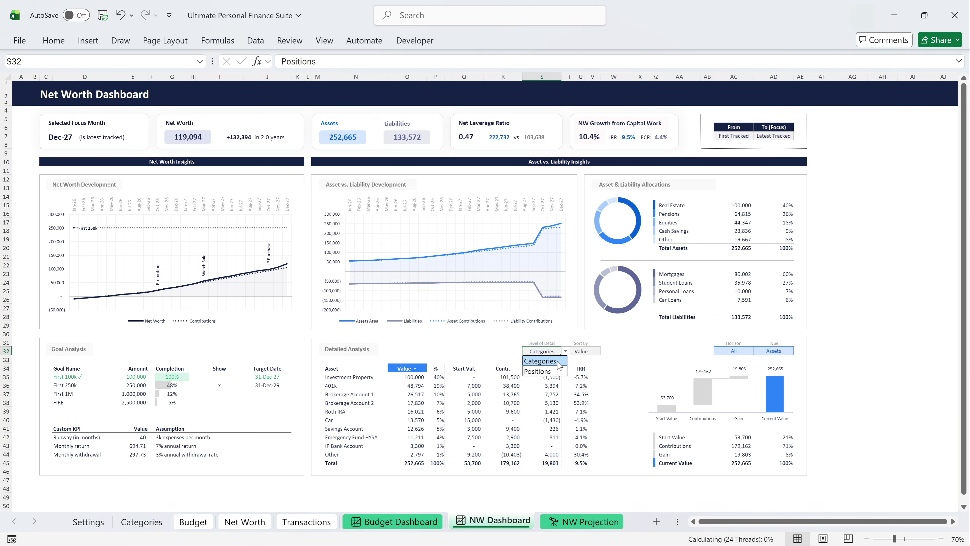
pyautogui.click(566, 351)
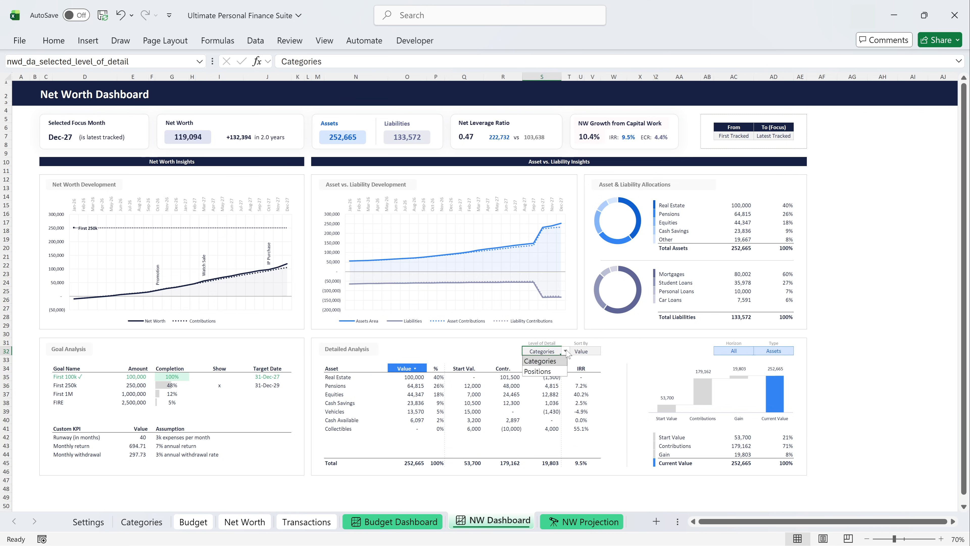
pyautogui.click(552, 371)
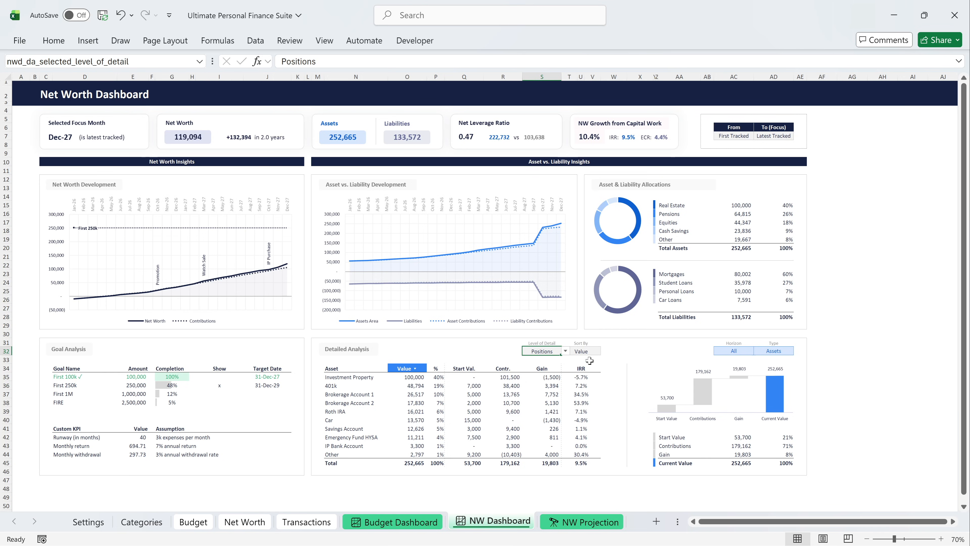
# Preview the Detailed Analysis sorted by Contributions and by Gain/Cost, and set its sorting to IRR/ECR.
pyautogui.click(591, 351)
pyautogui.click(605, 351)
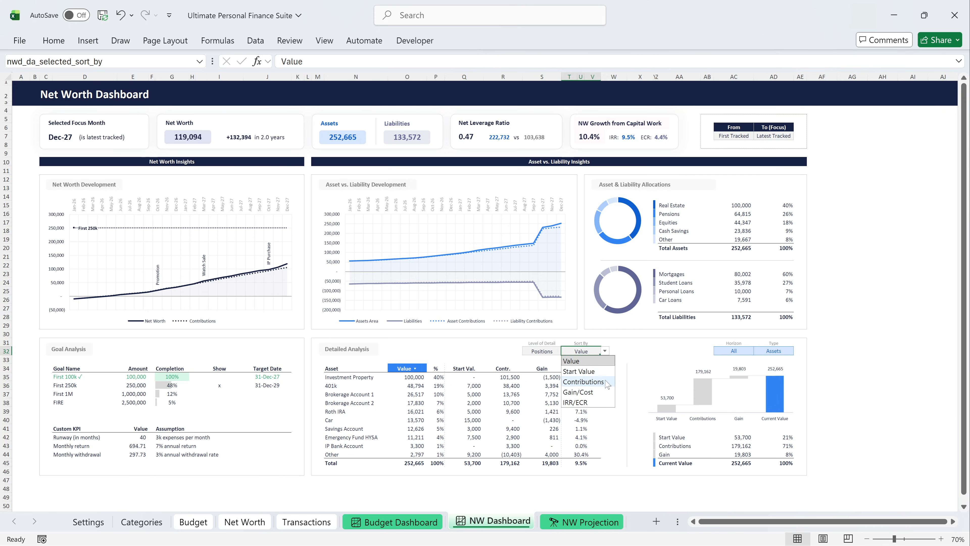
pyautogui.click(583, 382)
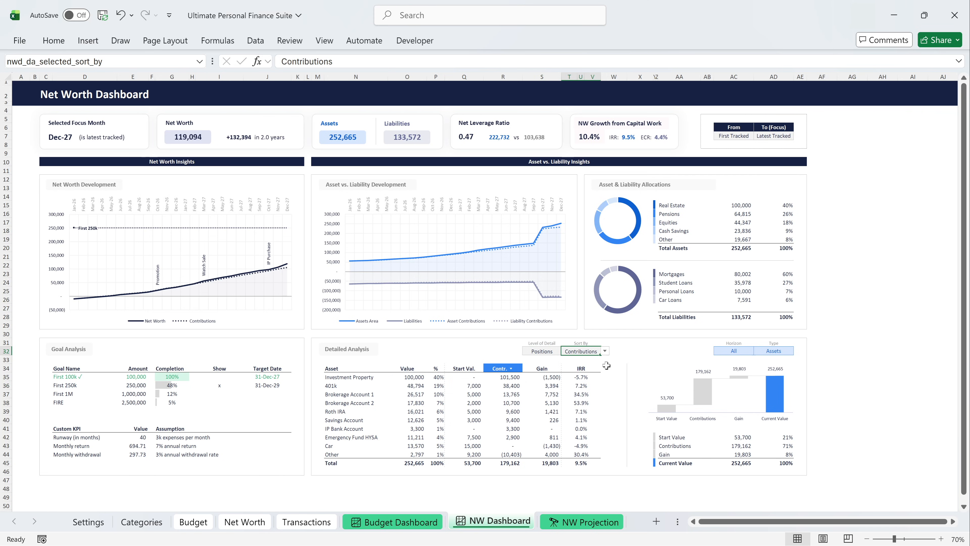
pyautogui.click(606, 351)
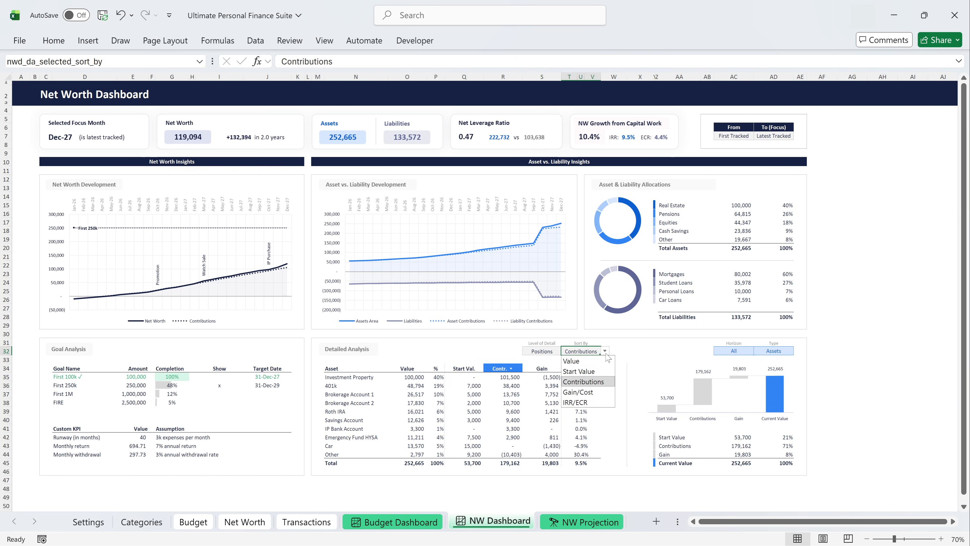
pyautogui.click(606, 391)
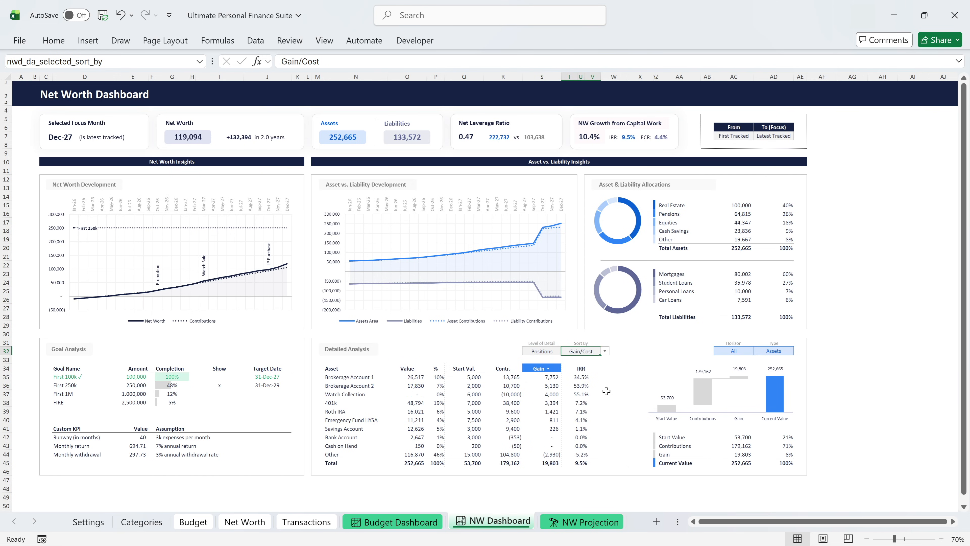
pyautogui.click(605, 352)
pyautogui.click(601, 403)
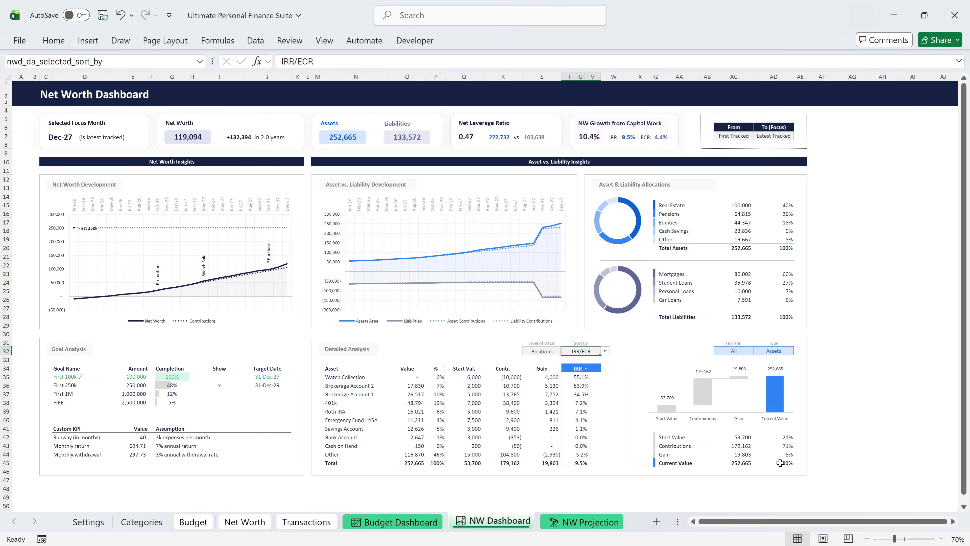
# Preview the Detailed Analysis for the ST and LT horizons, and set the horizon back to All.
pyautogui.click(739, 351)
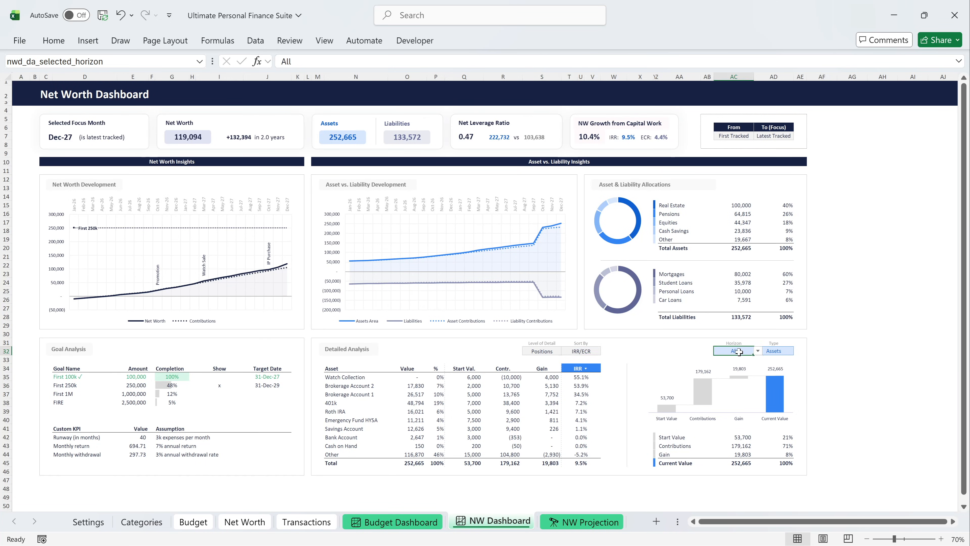
pyautogui.click(758, 351)
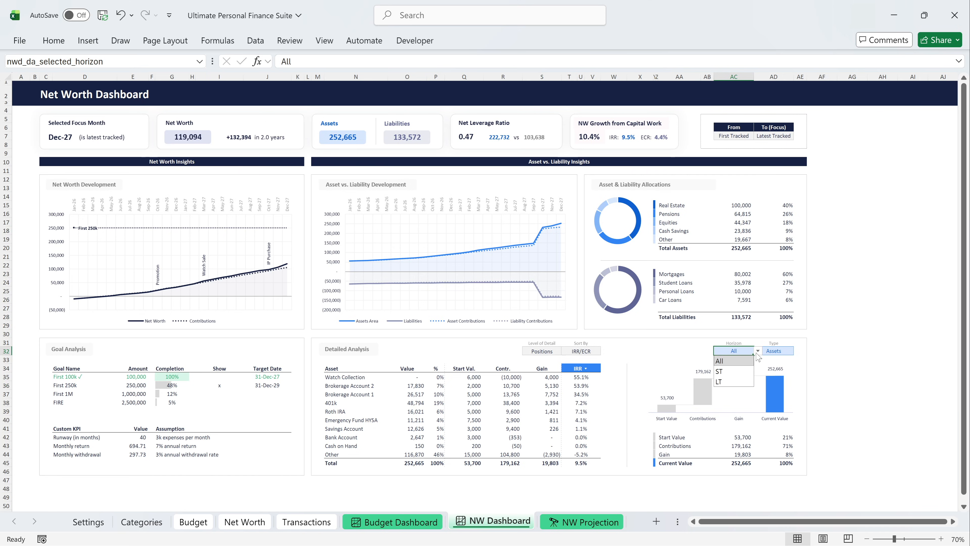
pyautogui.click(747, 370)
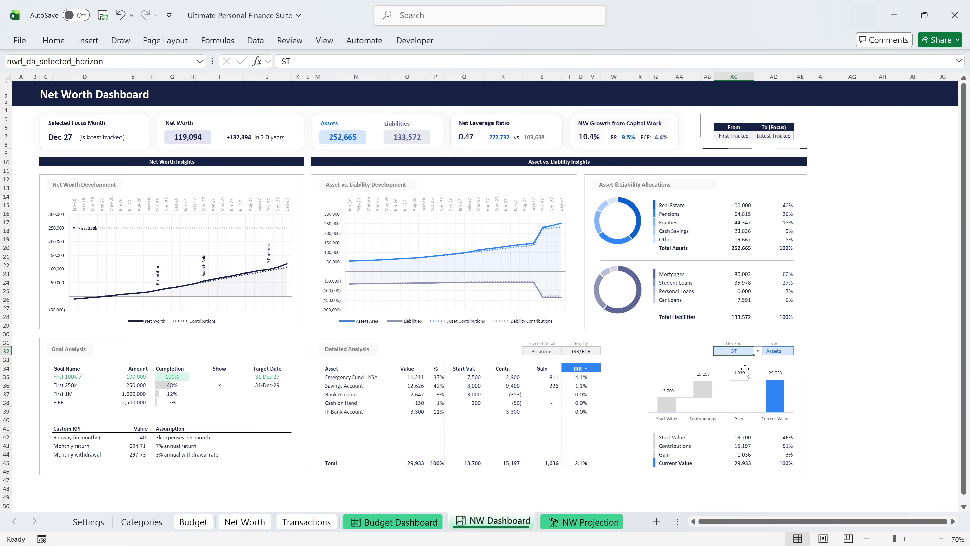
pyautogui.click(757, 351)
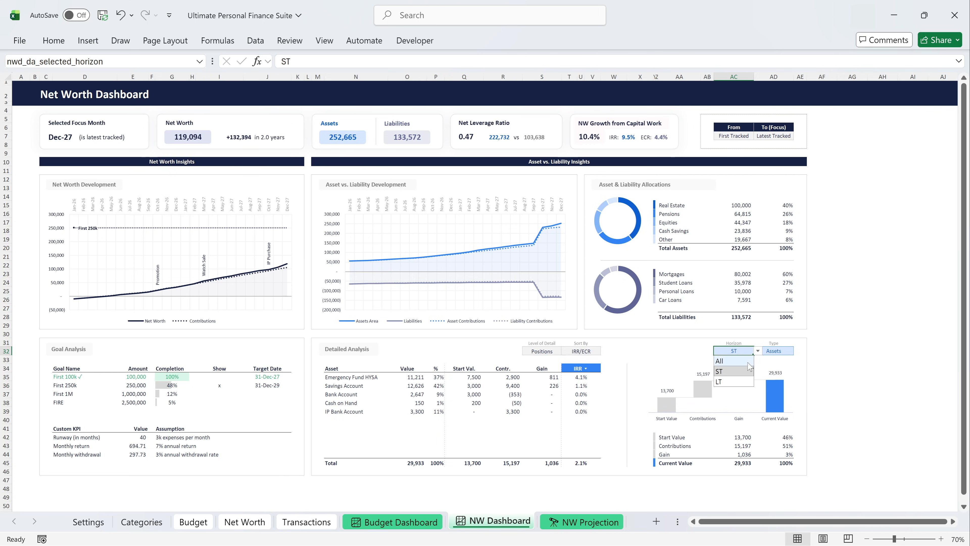
pyautogui.click(743, 381)
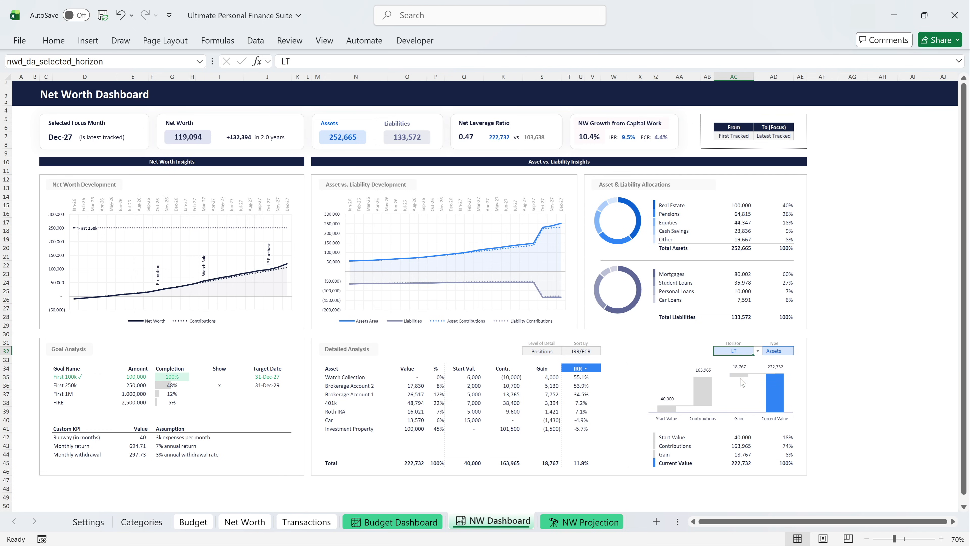
pyautogui.click(758, 350)
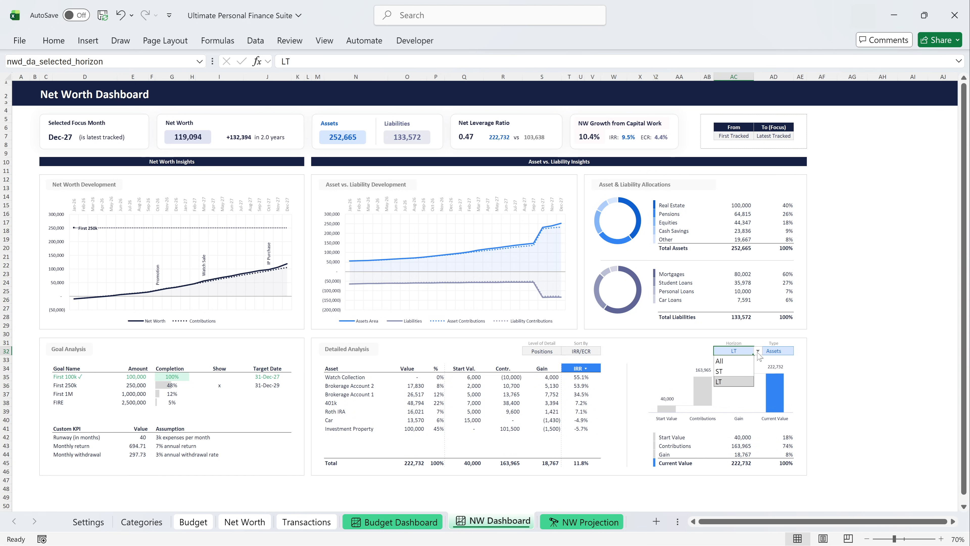
pyautogui.click(743, 360)
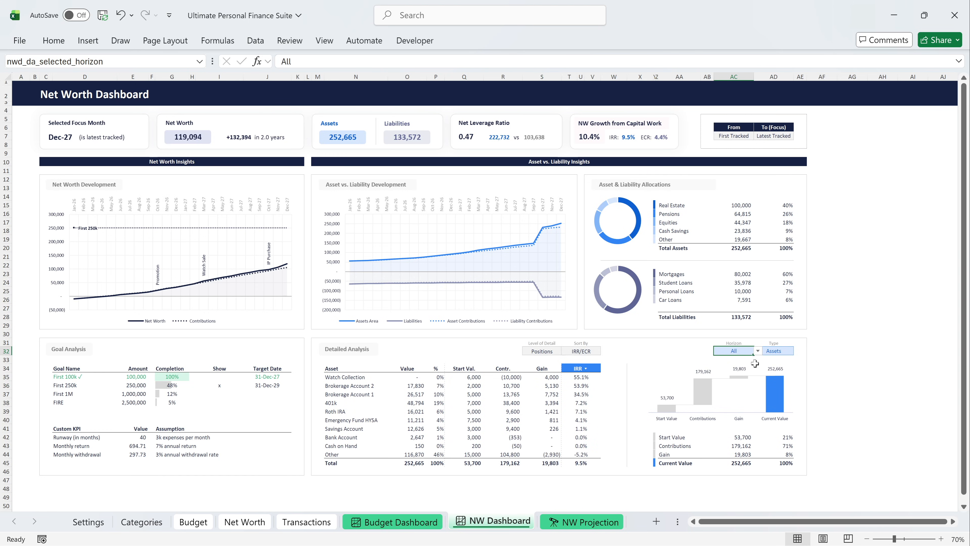
# Preview the IRR/ECR-sorted Detailed Analysis for Liabilities, and return its type to Assets.
pyautogui.click(774, 353)
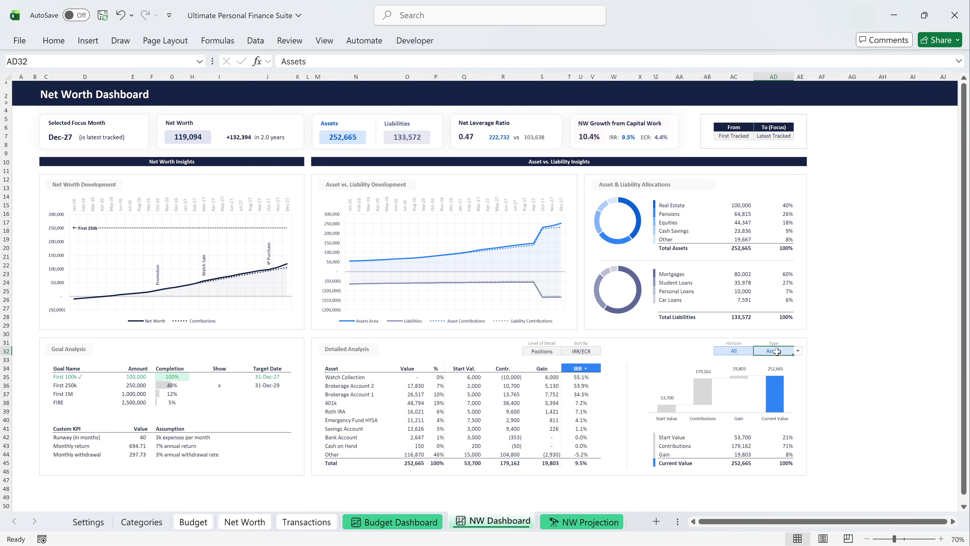
pyautogui.click(798, 351)
pyautogui.click(777, 372)
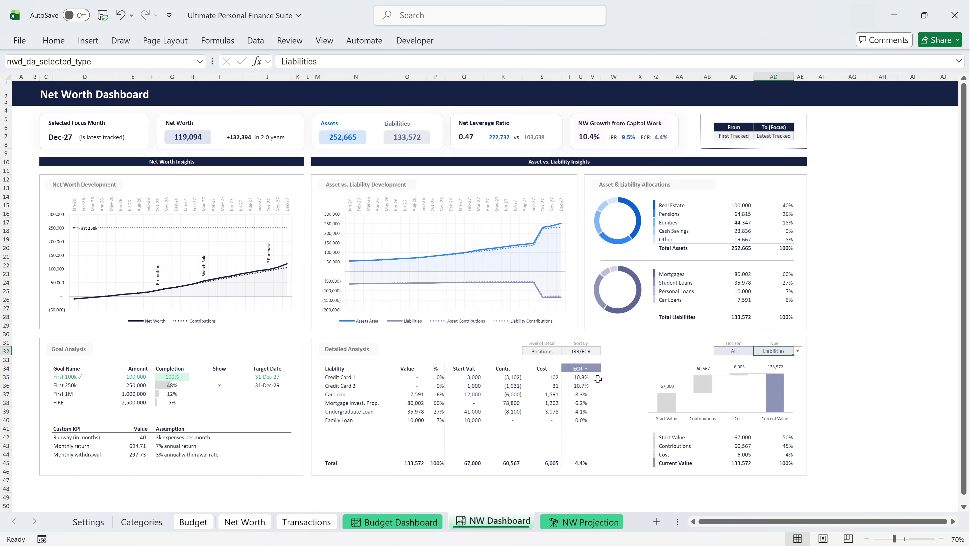
pyautogui.click(797, 351)
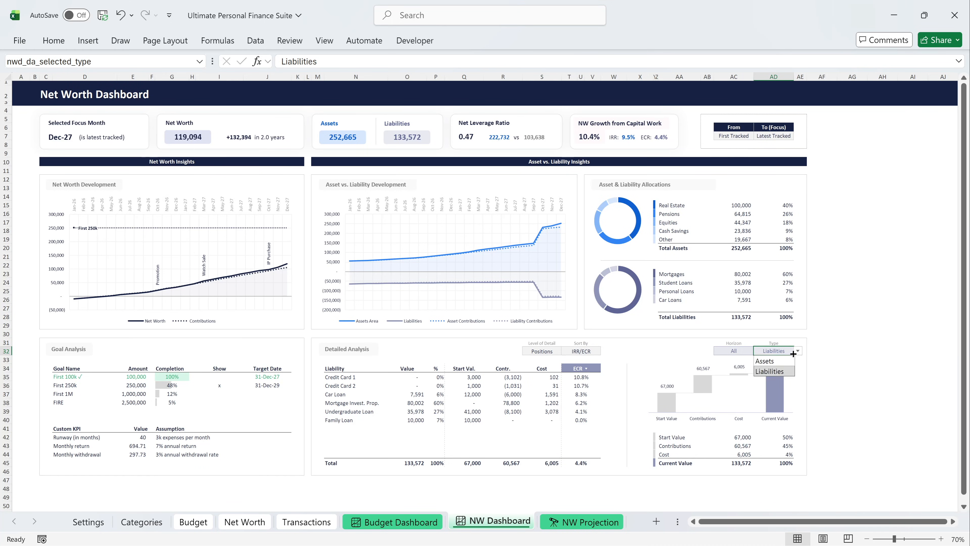
pyautogui.click(768, 360)
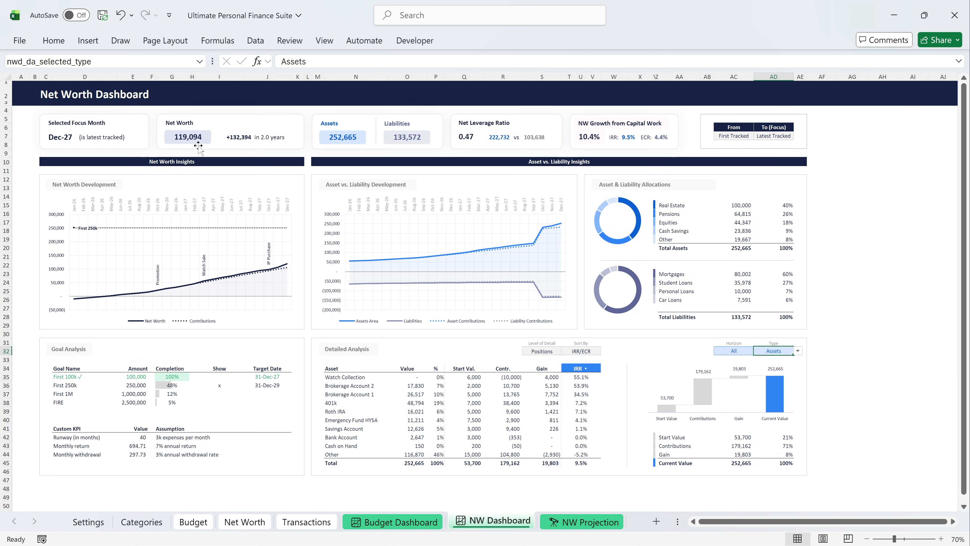
# Open the NW Projection sheet, try 2075 as the End-of-Projection year, and set it back to 2080.
pyautogui.click(582, 523)
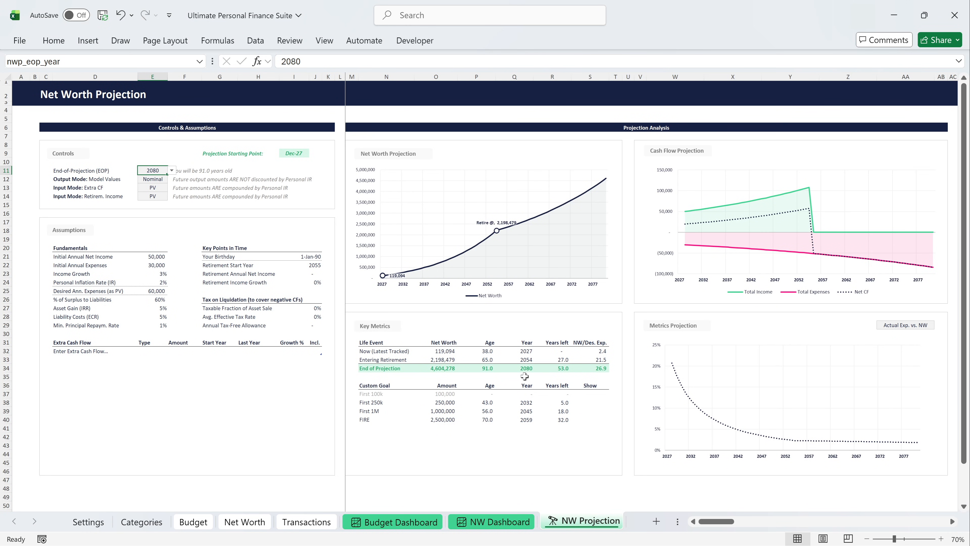
pyautogui.click(172, 171)
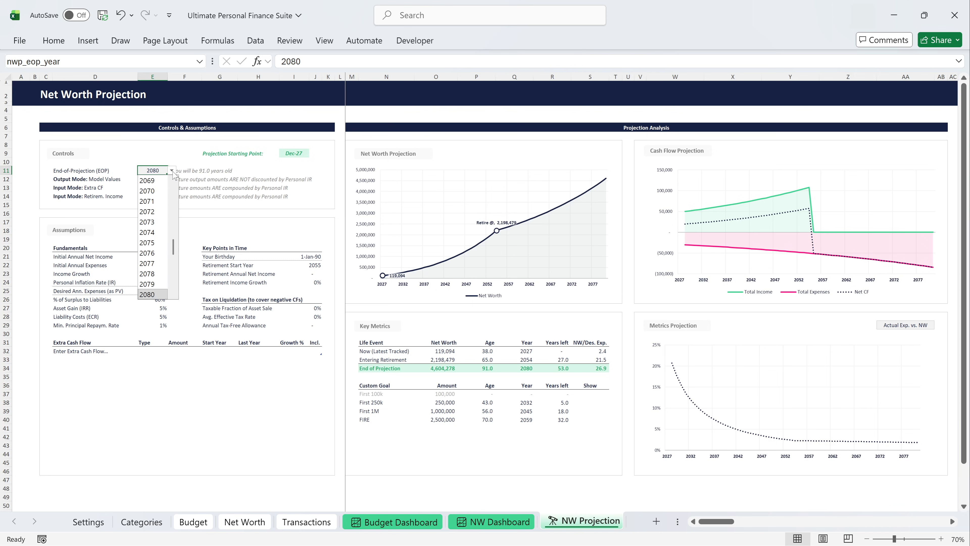
pyautogui.click(154, 240)
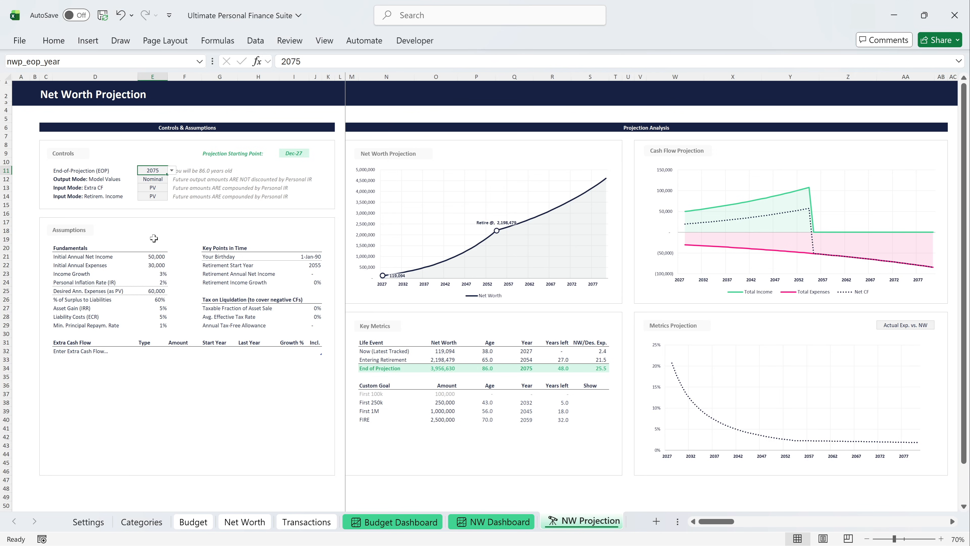
pyautogui.click(172, 171)
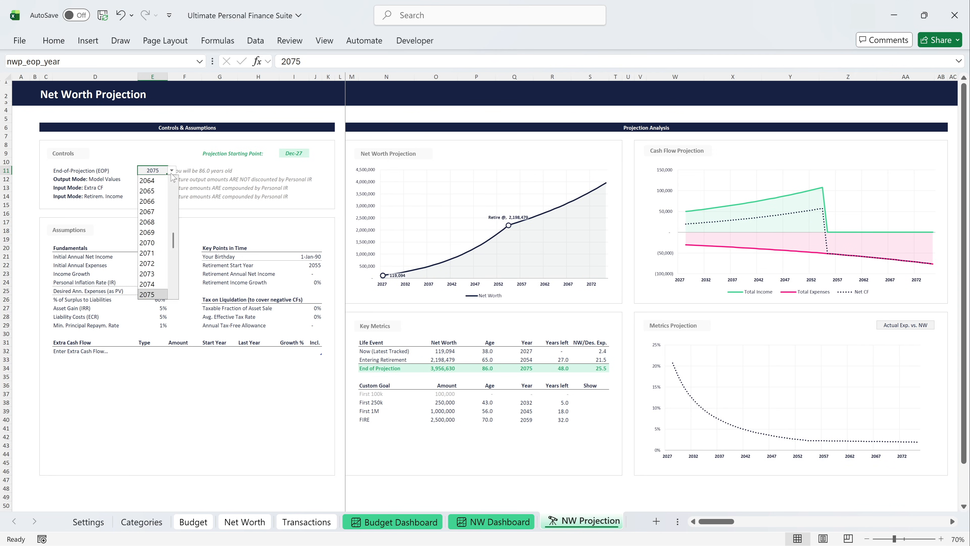
pyautogui.scroll(-2, 152, 267)
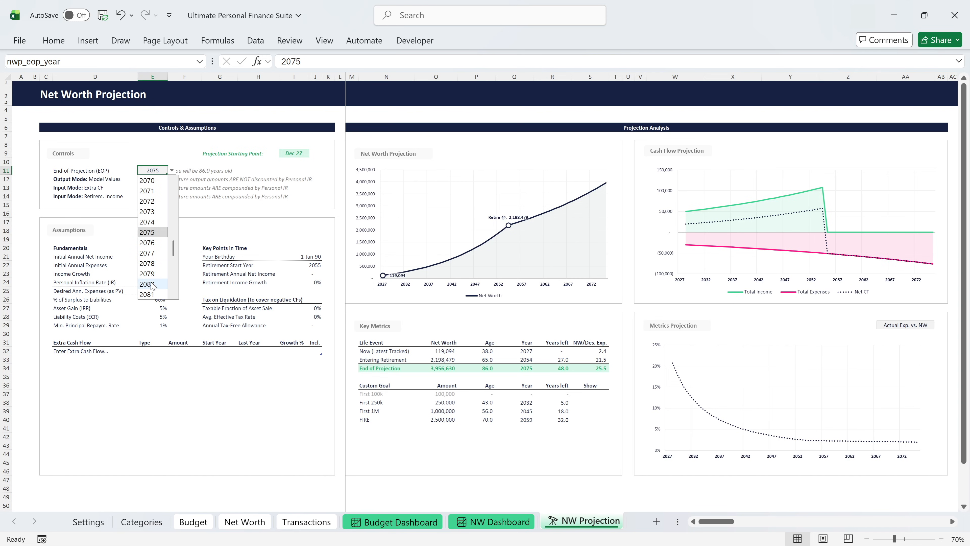
pyautogui.click(152, 284)
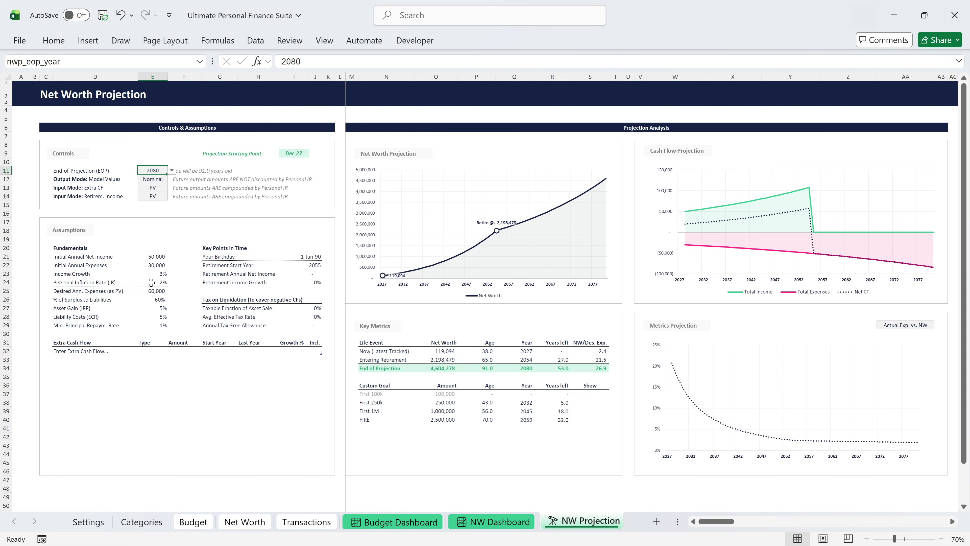
# Set the output mode of the projection's model values to Infl. Adj.
pyautogui.click(159, 181)
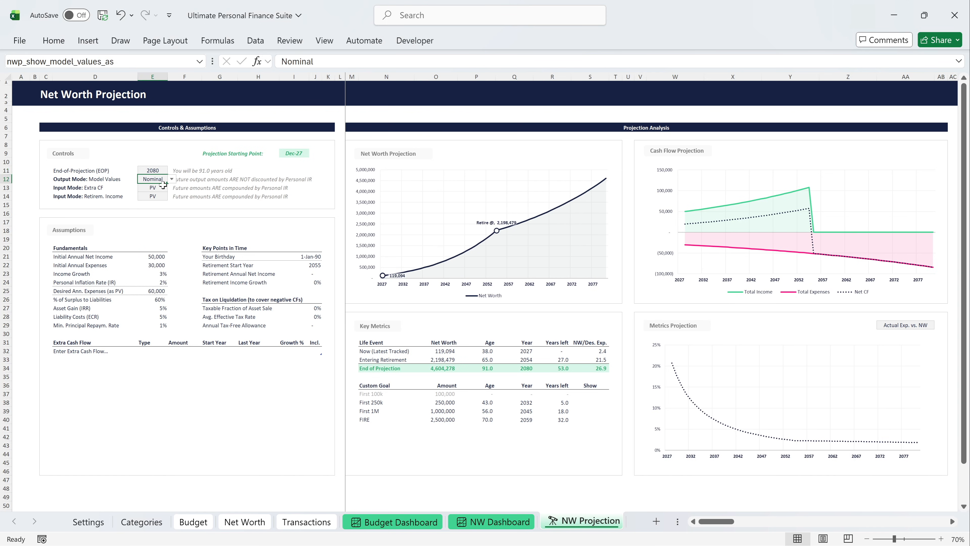
pyautogui.click(172, 180)
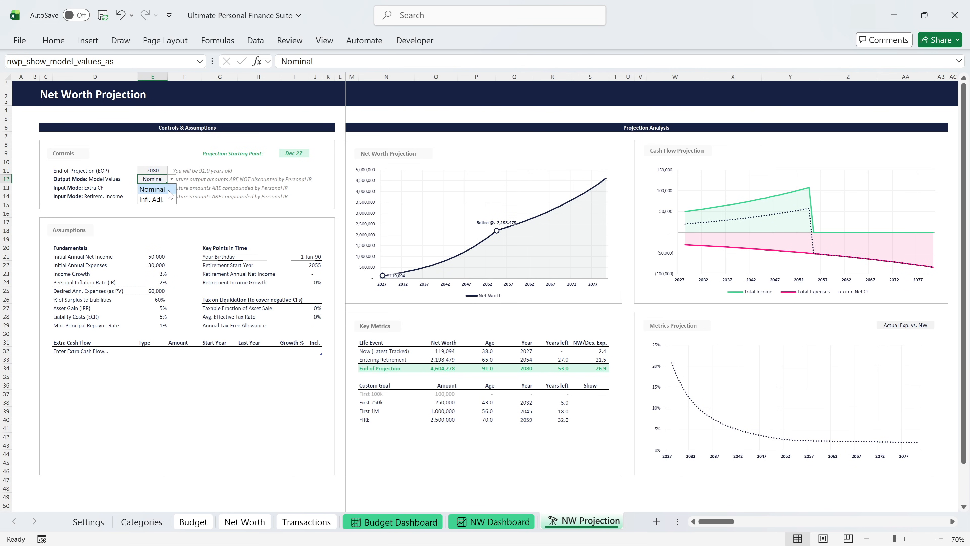
pyautogui.click(167, 198)
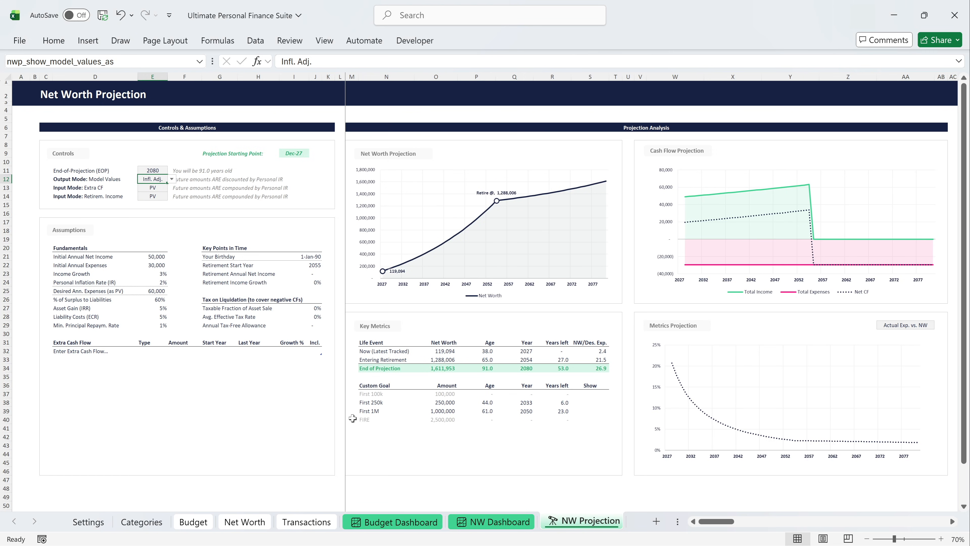
# Mark the First 1M and FIRE custom goals with "x" to show them in the Net Worth Projection chart.
pyautogui.click(590, 411)
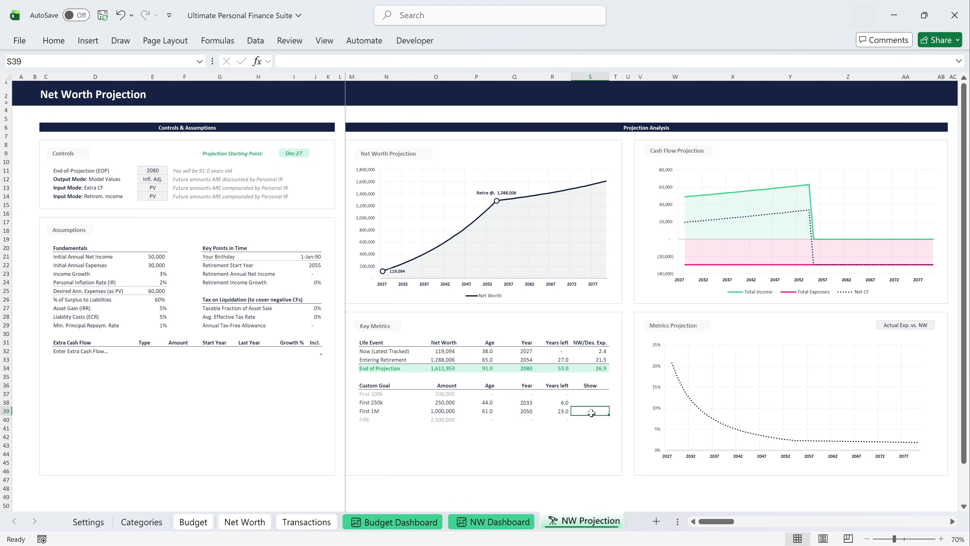
pyautogui.write('x')
pyautogui.press('Return')
pyautogui.write('x')
pyautogui.press('Return')
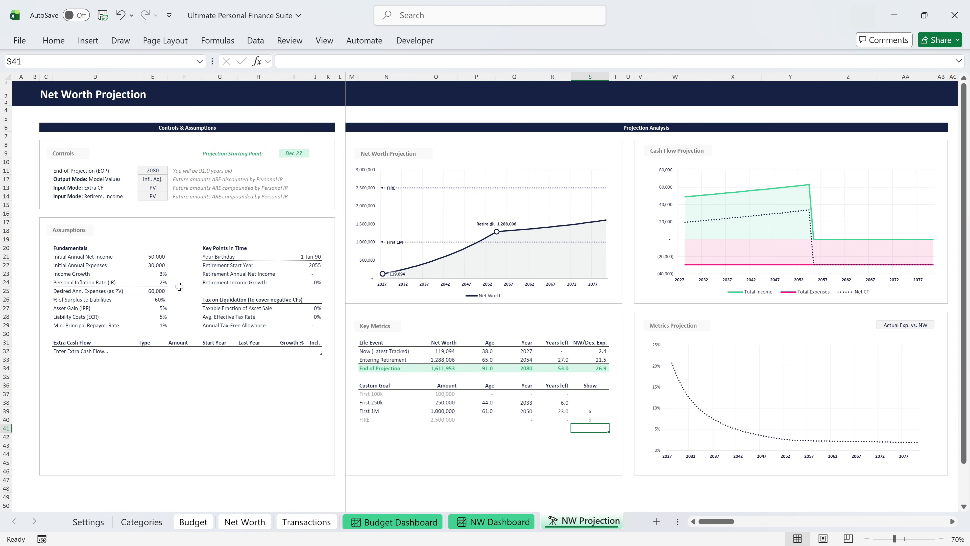
# Set the fundamental assumptions to 72,000 initial annual net income, 40,000 initial annual expenses, 4% income growth and 3% personal inflation rate.
pyautogui.click(152, 257)
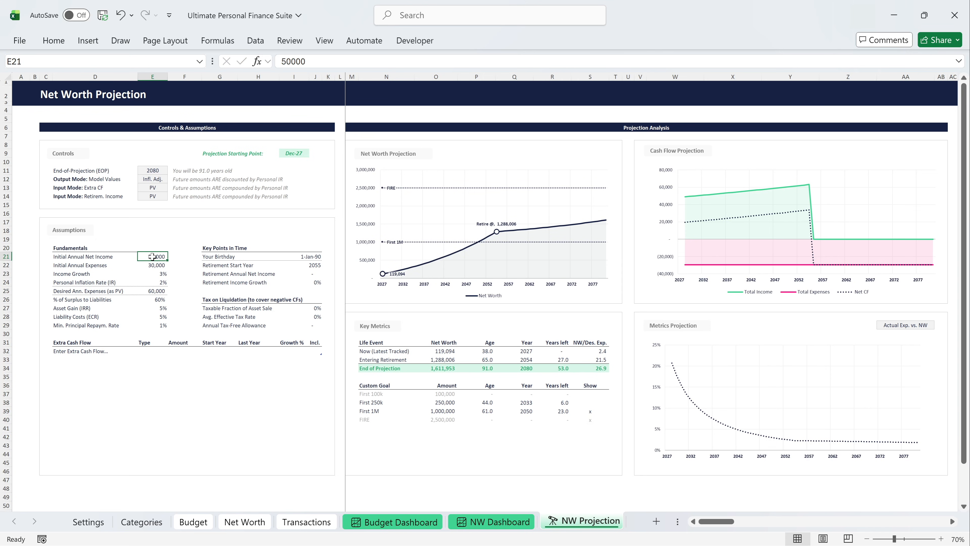
pyautogui.write('72000')
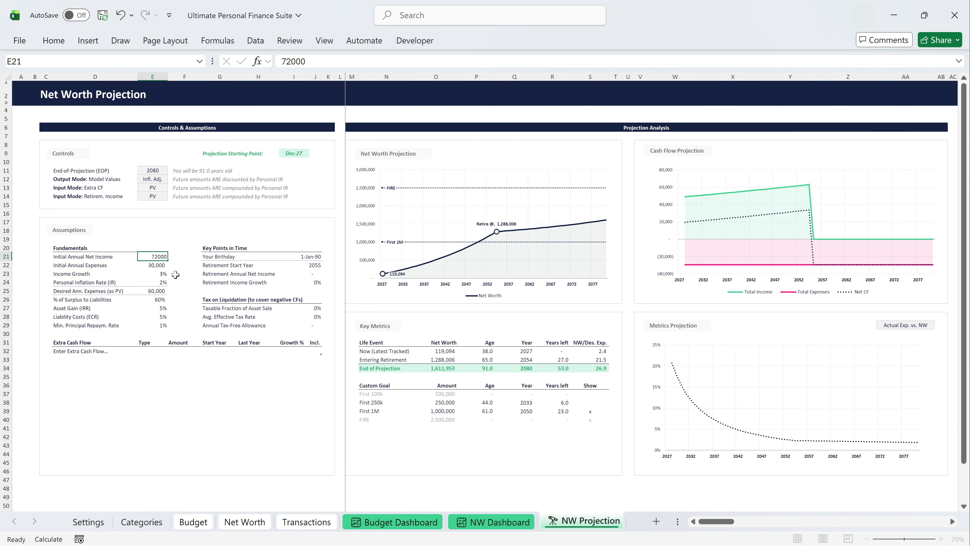
pyautogui.press('Return')
pyautogui.write('40000')
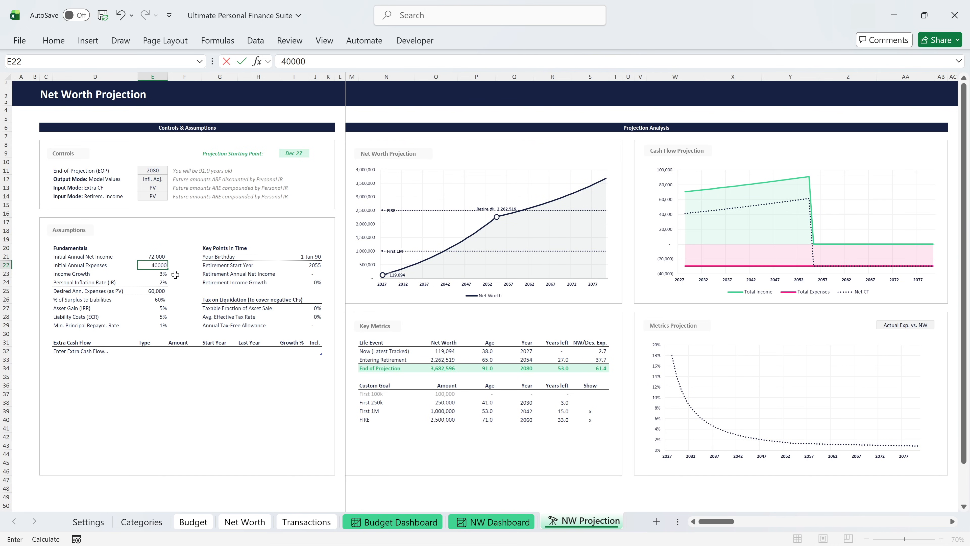
pyautogui.press('Return')
pyautogui.write('4')
pyautogui.press('Return')
pyautogui.write('3')
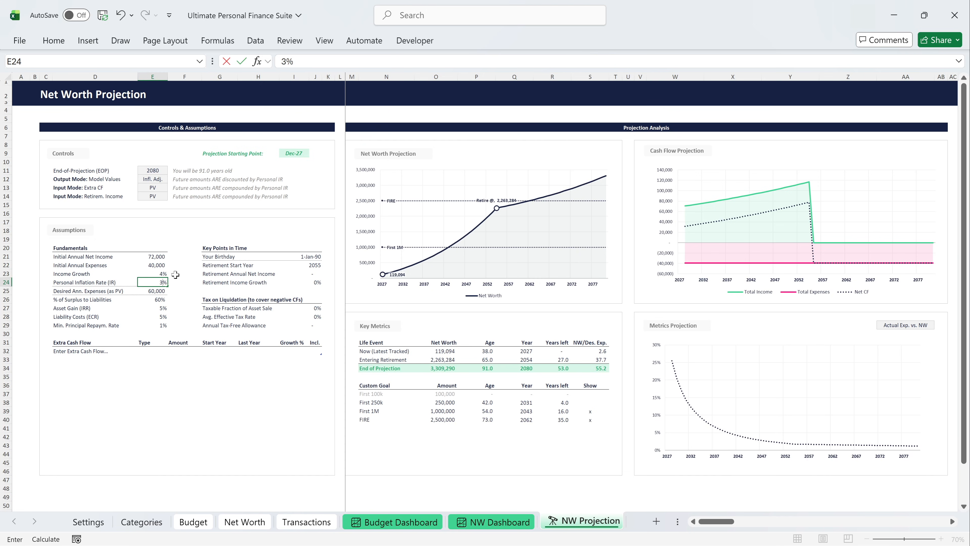
pyautogui.press('Return')
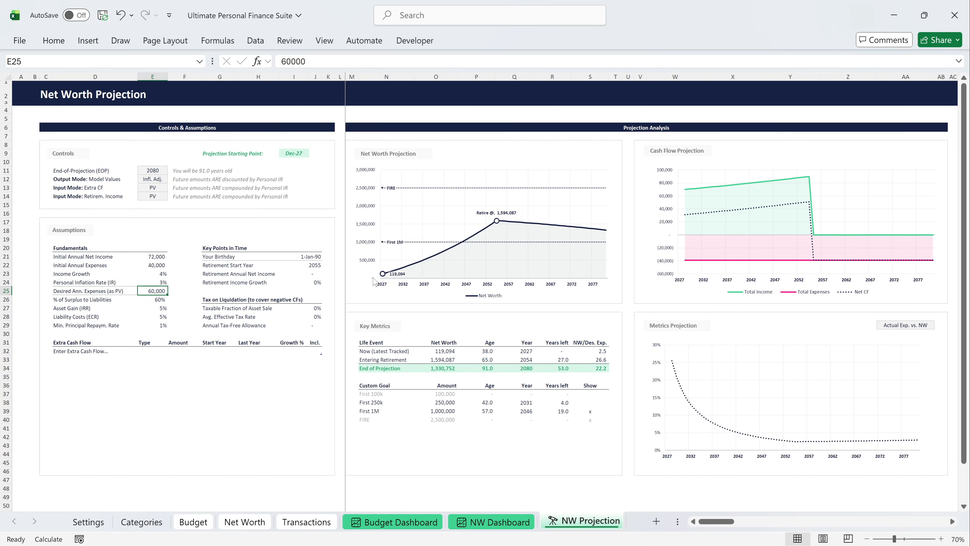
# Set the Asset Gain (IRR) assumption to 6% and the Liability Costs (ECR) assumption to 4%.
pyautogui.click(163, 309)
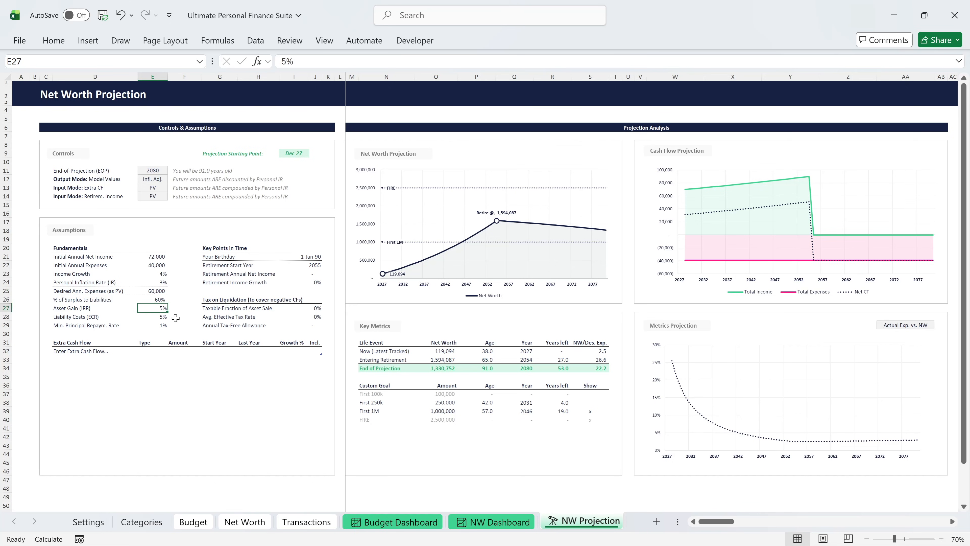
pyautogui.write('6')
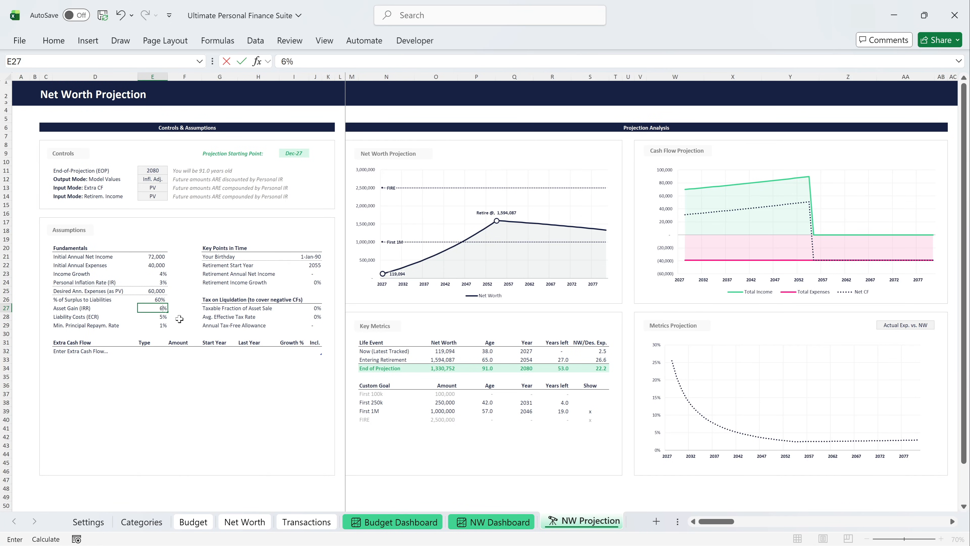
pyautogui.press('Return')
pyautogui.write('4')
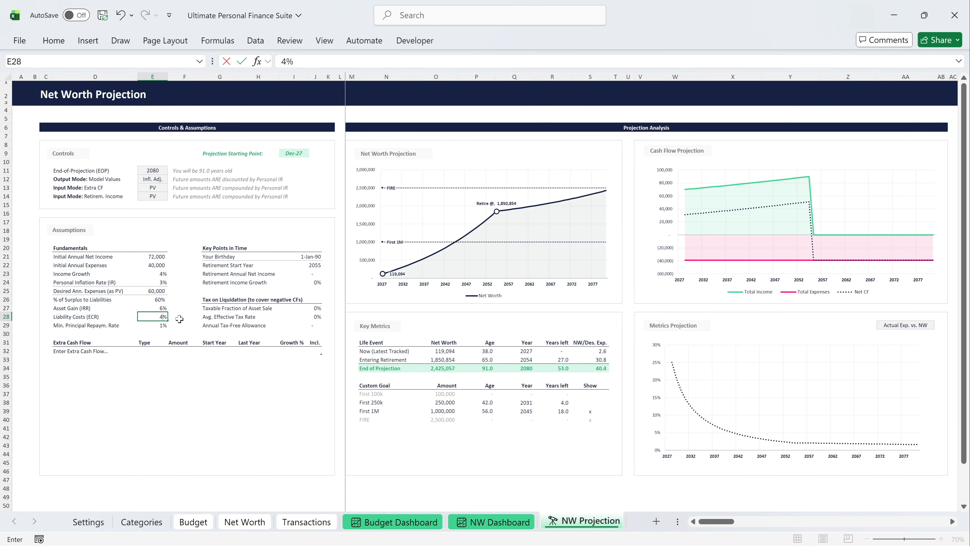
pyautogui.press('Return')
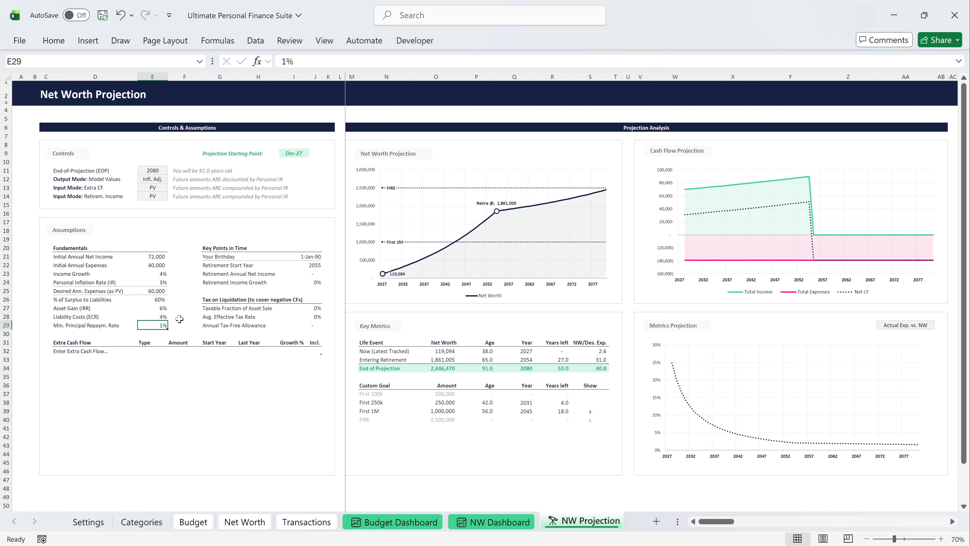
# Enter the date of birth in the Your Birthday assumption under Key Points in Time.
pyautogui.click(310, 256)
pyautogui.write('20-')
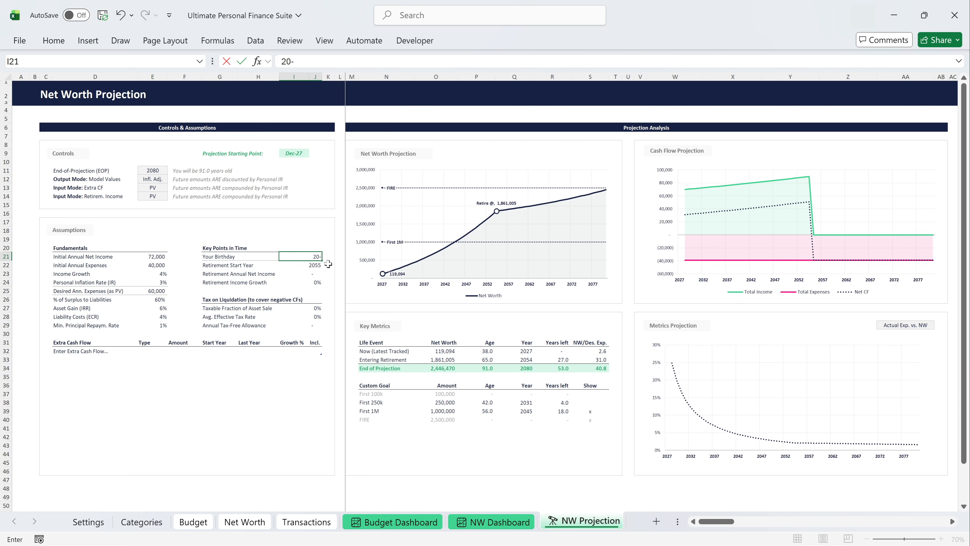
pyautogui.write('Sep-93')
pyautogui.press('Return')
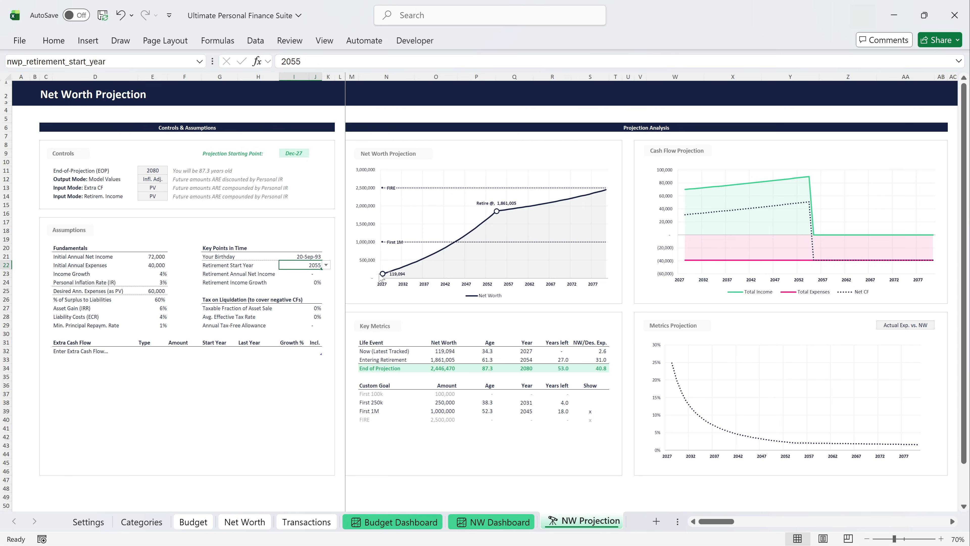
# Try 2050 as the Retirement Start Year, and set it to 2045.
pyautogui.click(326, 265)
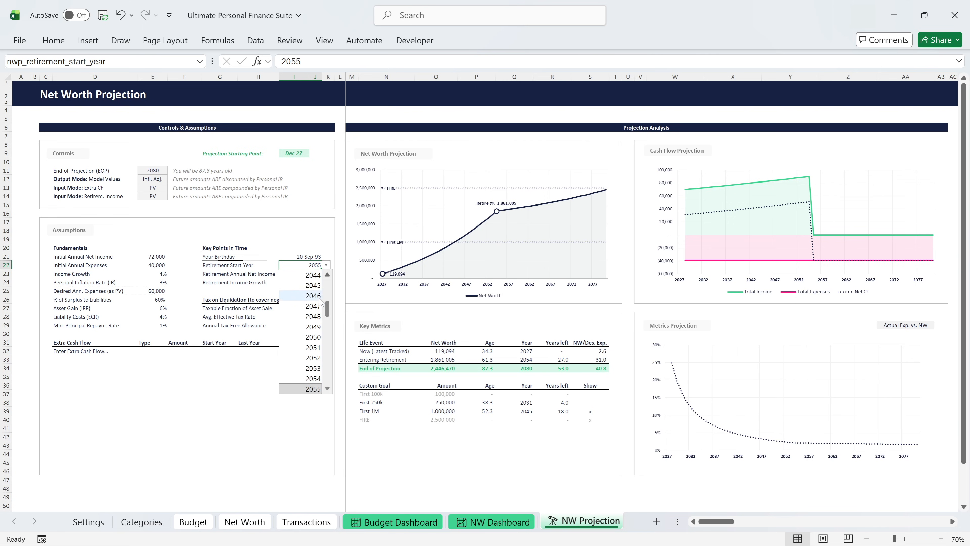
pyautogui.click(312, 337)
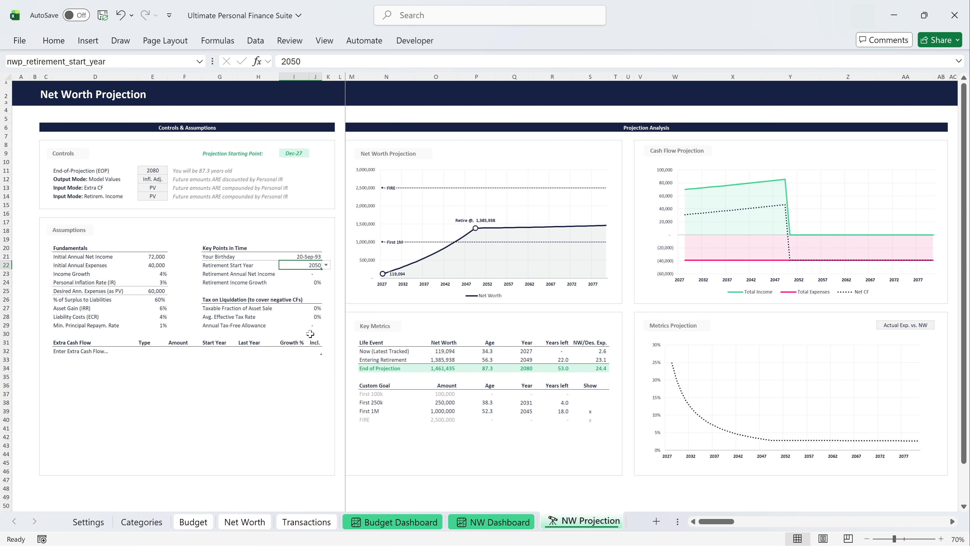
pyautogui.click(326, 265)
pyautogui.scroll(2, 312, 329)
pyautogui.click(311, 336)
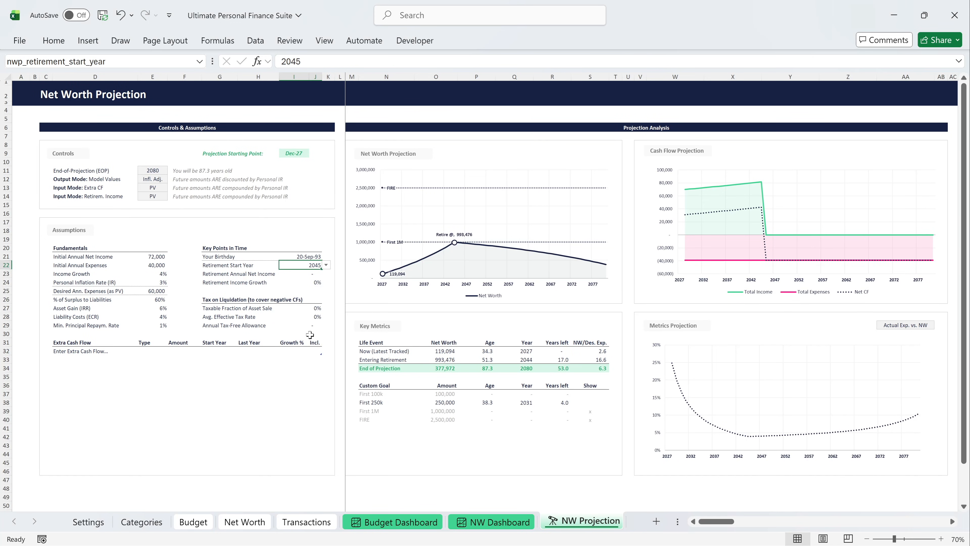
# Set the Retirement Annual Net Income to 24,000 and the Retirement Income Growth to 3%.
pyautogui.click(310, 275)
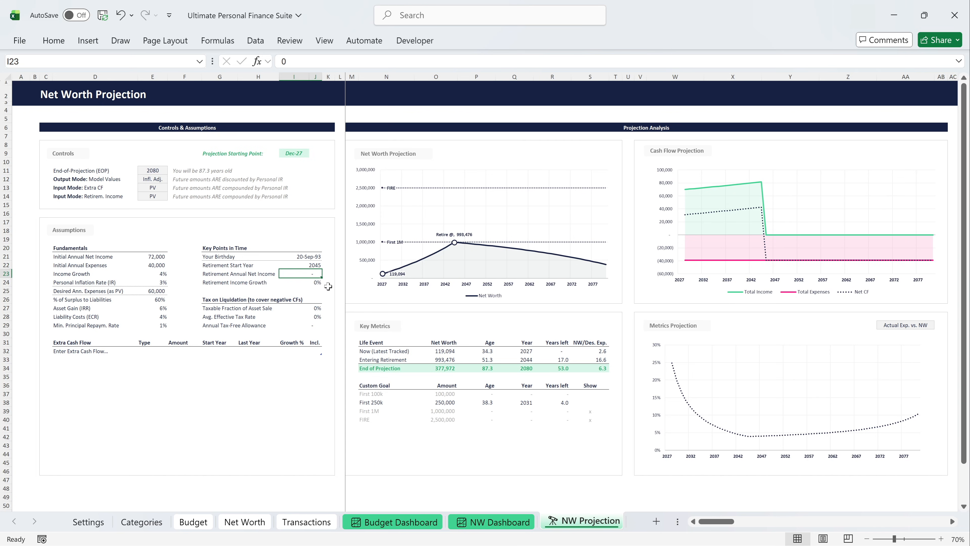
pyautogui.write('24000')
pyautogui.press('Return')
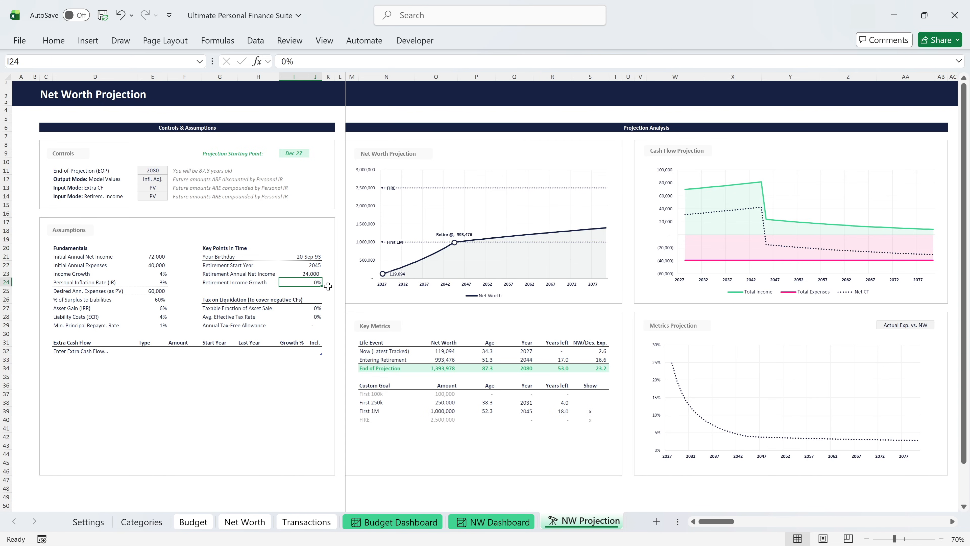
pyautogui.write('3')
pyautogui.press('Return')
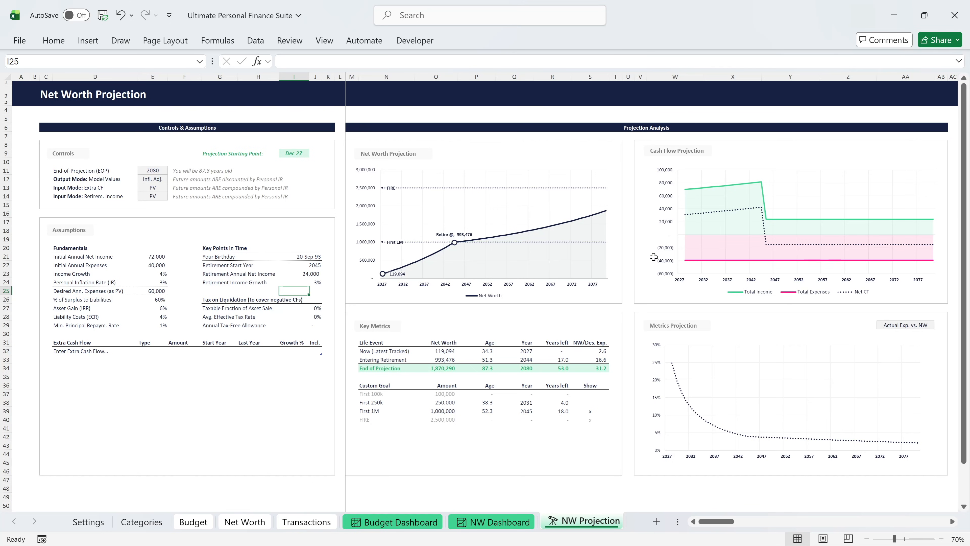
# Set the tax on liquidation to a 40% taxable fraction of asset sale, 30% average effective tax rate and 1,000 annual tax-free allowance.
pyautogui.click(316, 308)
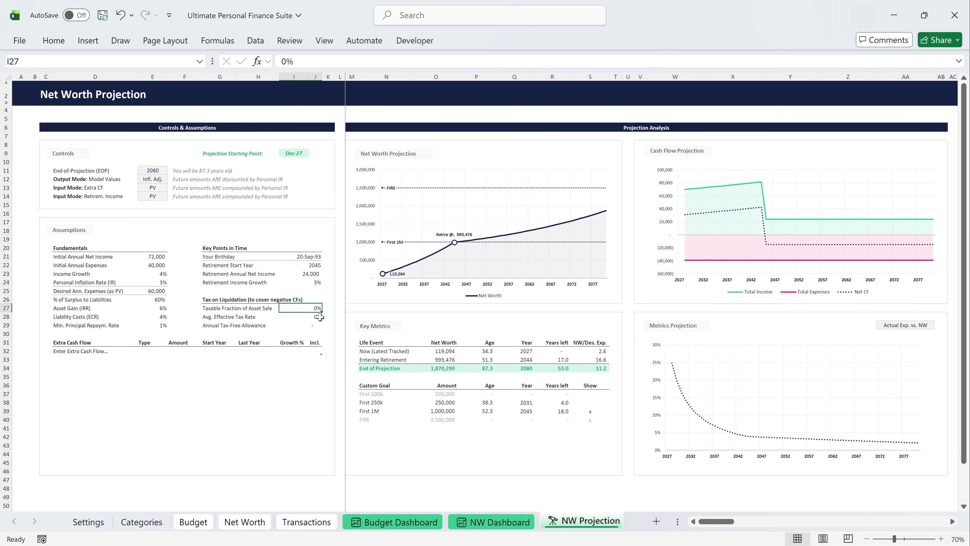
pyautogui.write('40')
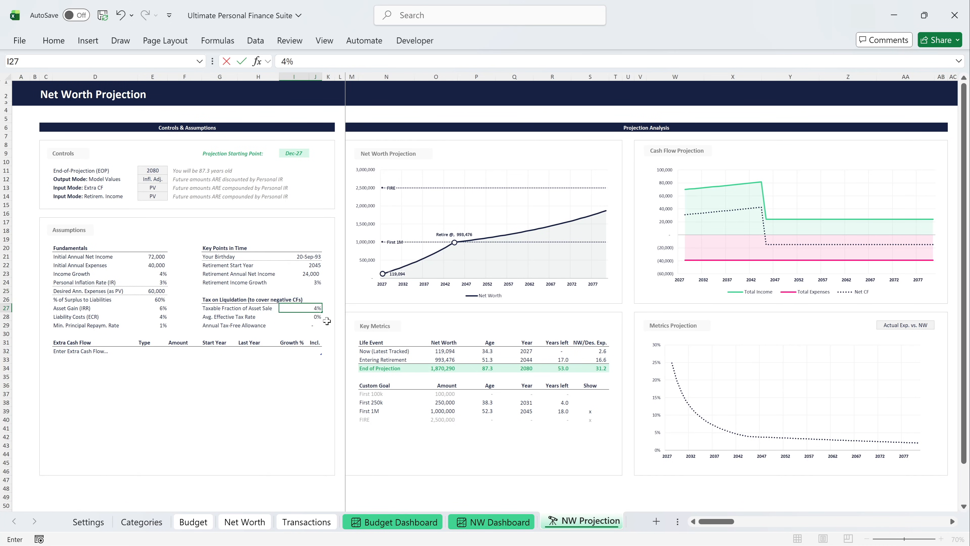
pyautogui.press('Return')
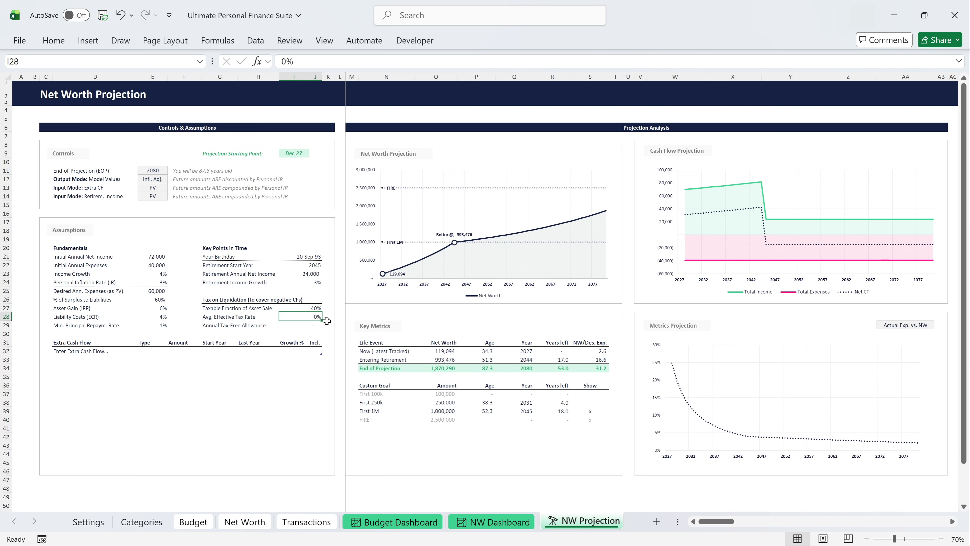
pyautogui.write('30')
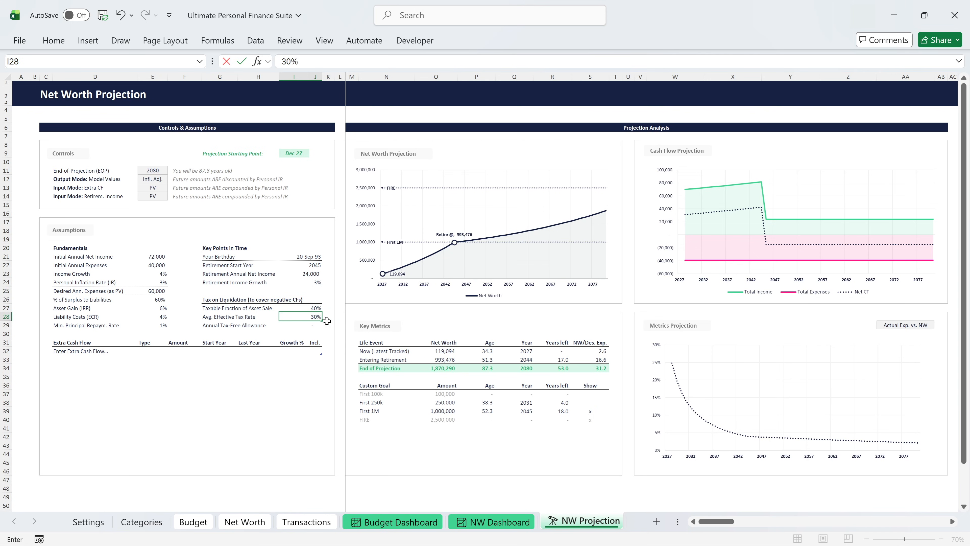
pyautogui.press('Return')
pyautogui.write('1000')
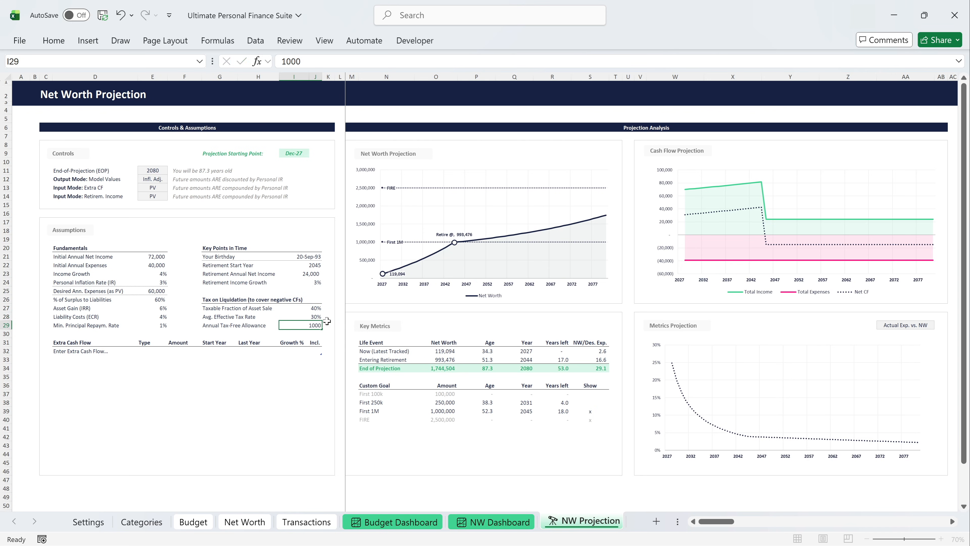
pyautogui.press('Return')
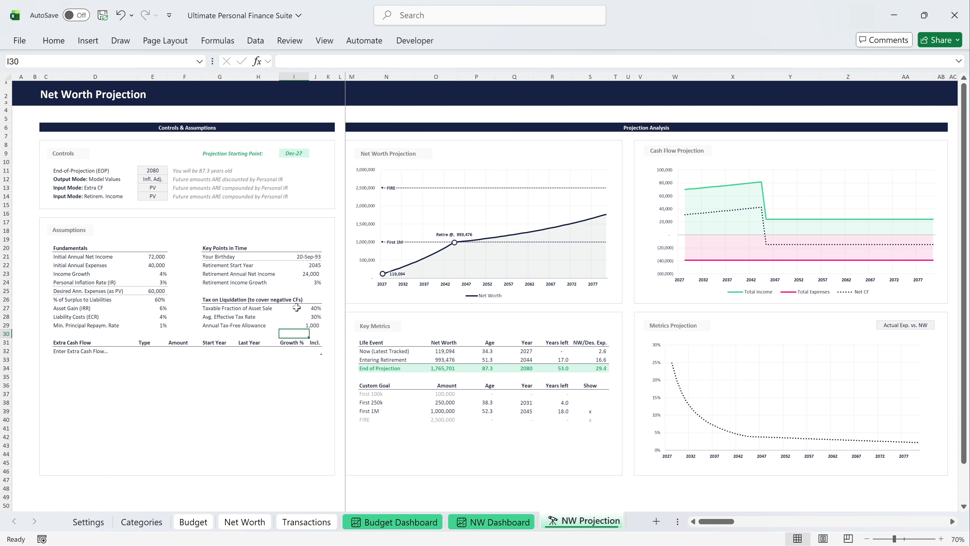
# Try the Nominal output mode for the projection's model values and set it back to Infl. Adj.
pyautogui.click(158, 178)
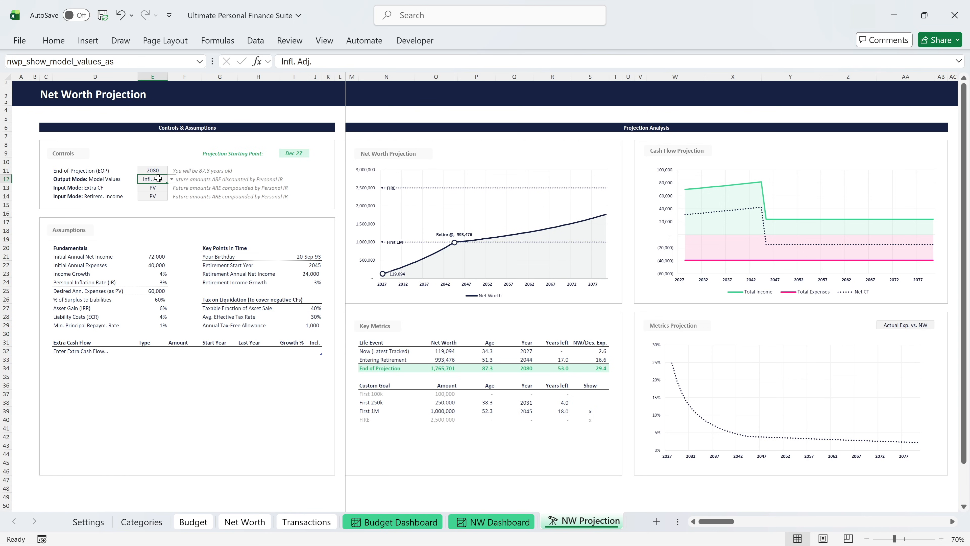
pyautogui.click(171, 179)
pyautogui.click(166, 189)
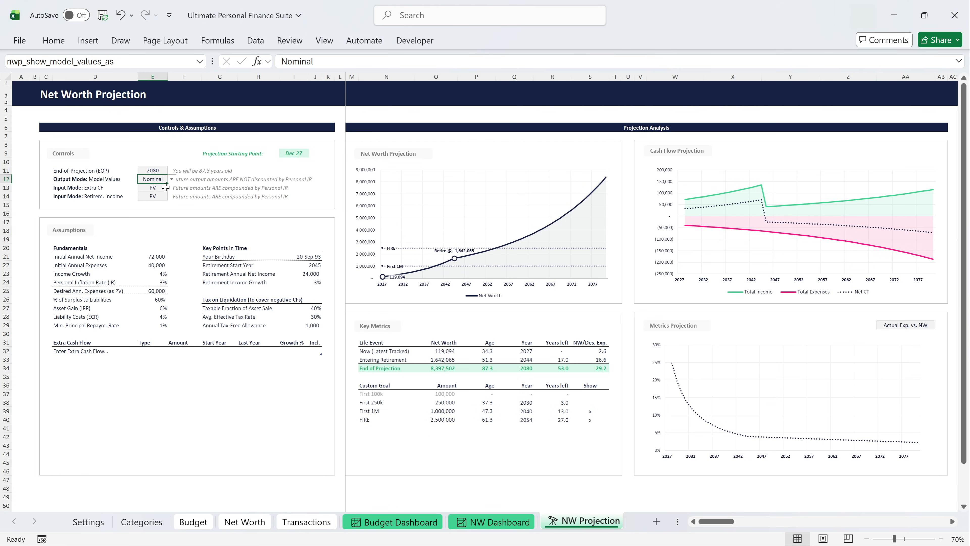
pyautogui.click(172, 179)
pyautogui.click(164, 200)
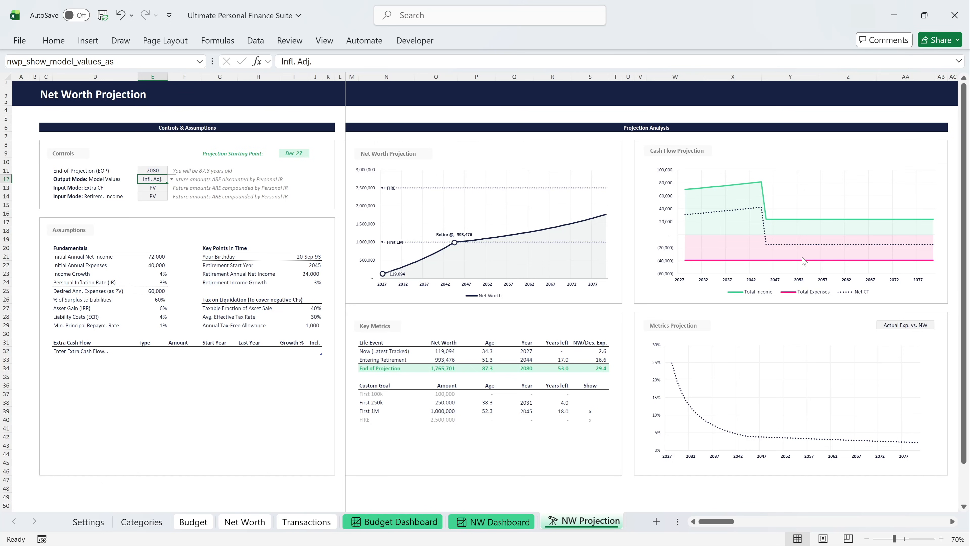
# Add an extra cash flow named "401k Contr. (incl. 50% Match)" with the type Savings.
pyautogui.click(102, 351)
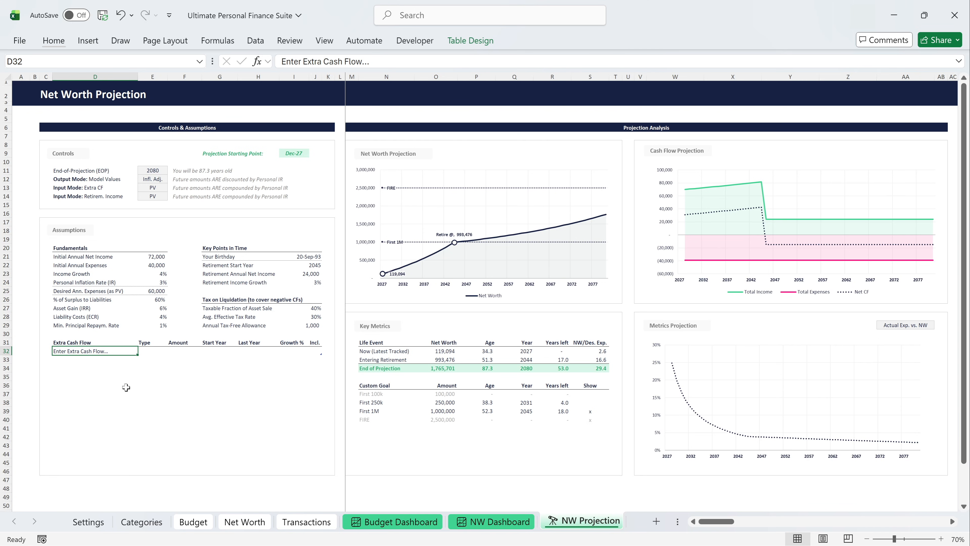
pyautogui.write('401k Contr. (incl. 50%')
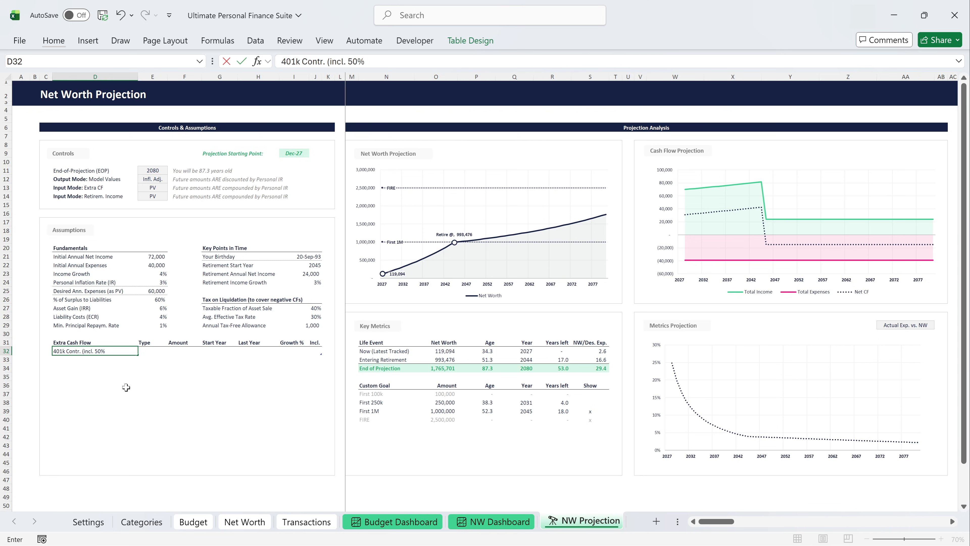
pyautogui.write(' Match)')
pyautogui.press('Tab')
pyautogui.hotkey('alt', 'Down')
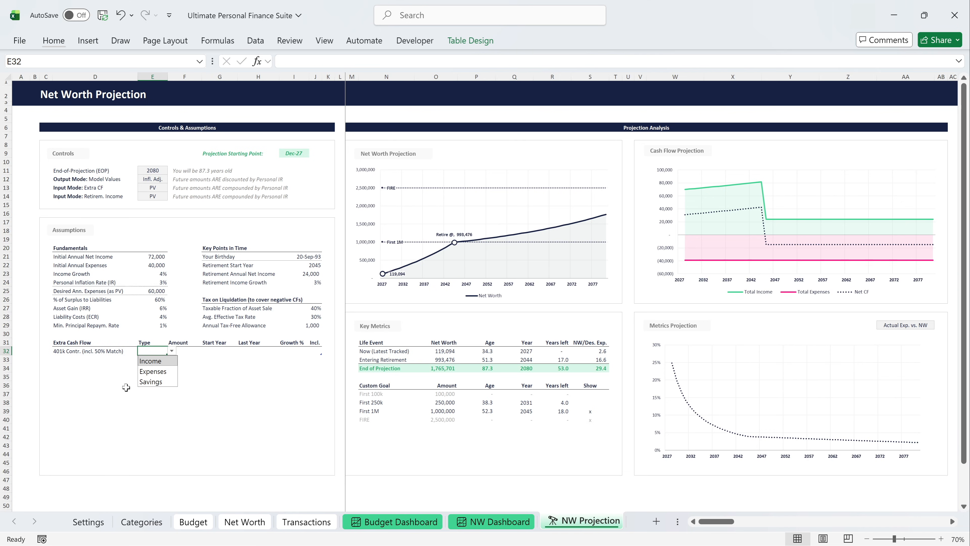
pyautogui.press('Down')
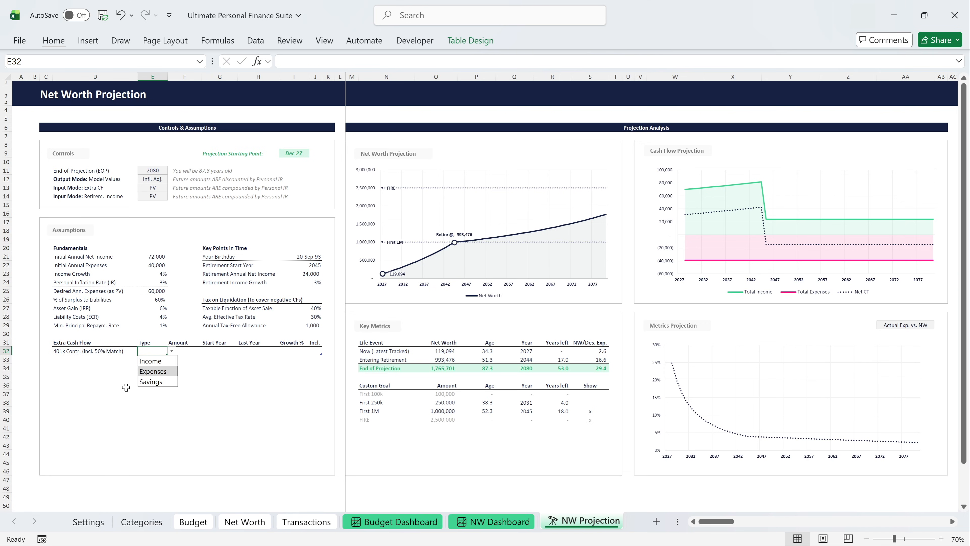
pyautogui.press('Down')
pyautogui.press('Return')
pyautogui.press('Tab')
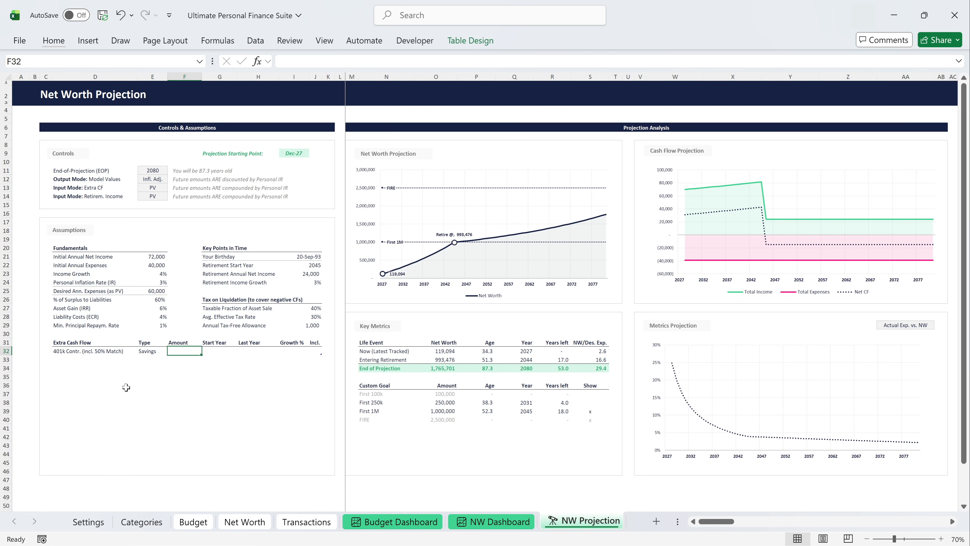
# Give the 401k contribution an amount of 22,500, start year 2027, last year 2044 and 3% growth, and mark it included with "x".
pyautogui.write('22,500')
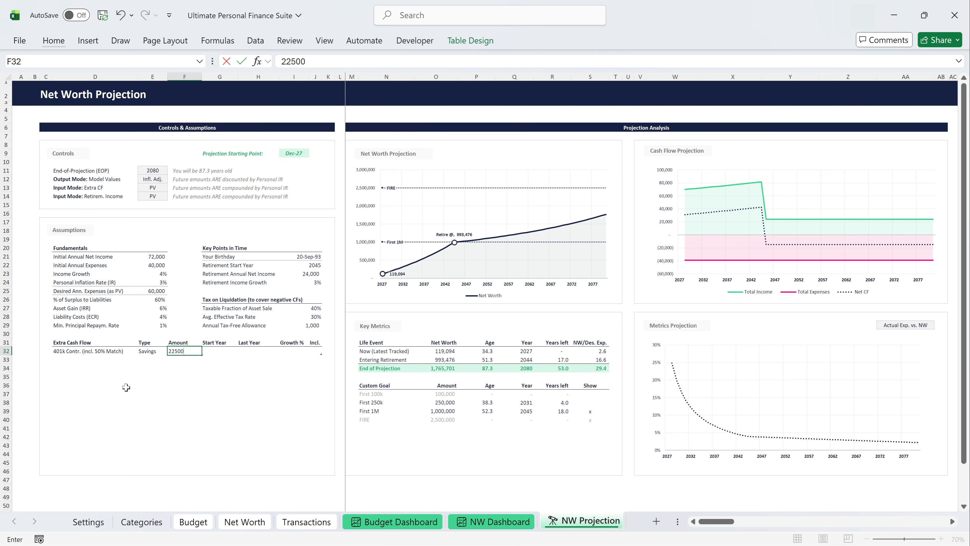
pyautogui.press('Tab')
pyautogui.write('2027')
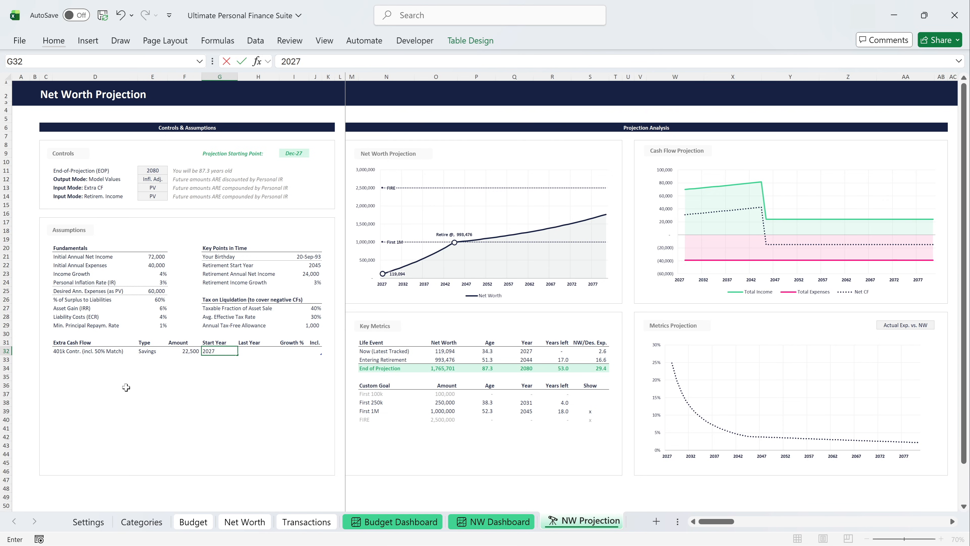
pyautogui.press('Tab')
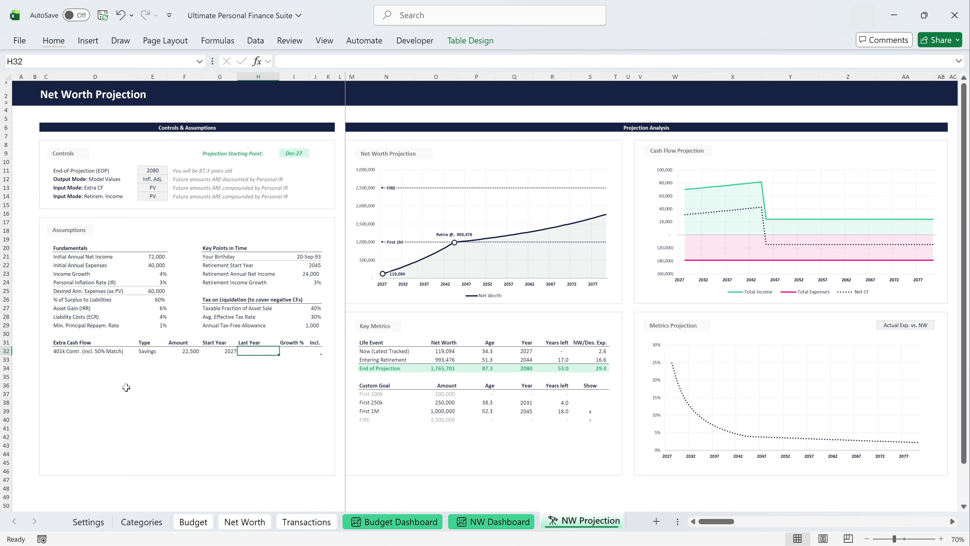
pyautogui.write('2044')
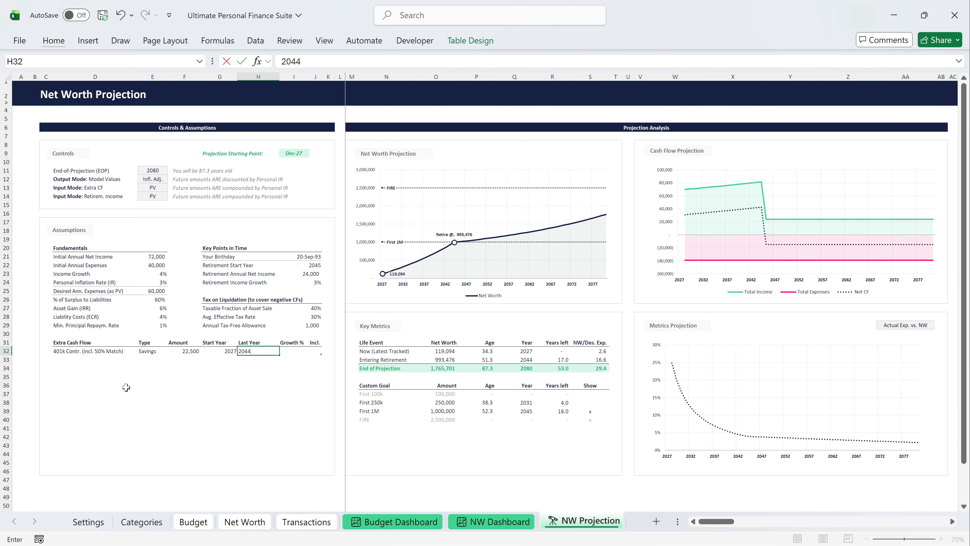
pyautogui.press('Tab')
pyautogui.write('3%')
pyautogui.press('Tab')
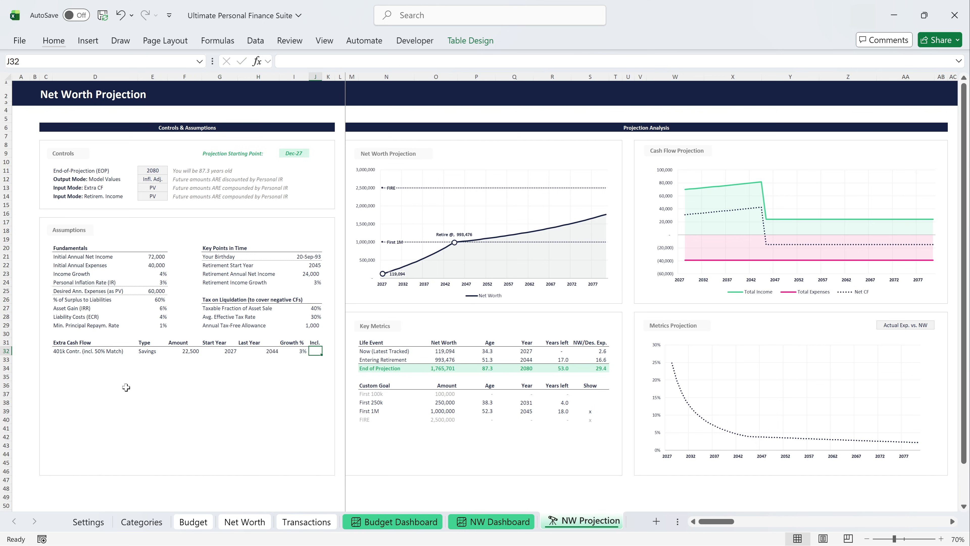
pyautogui.write('x')
pyautogui.press('Return')
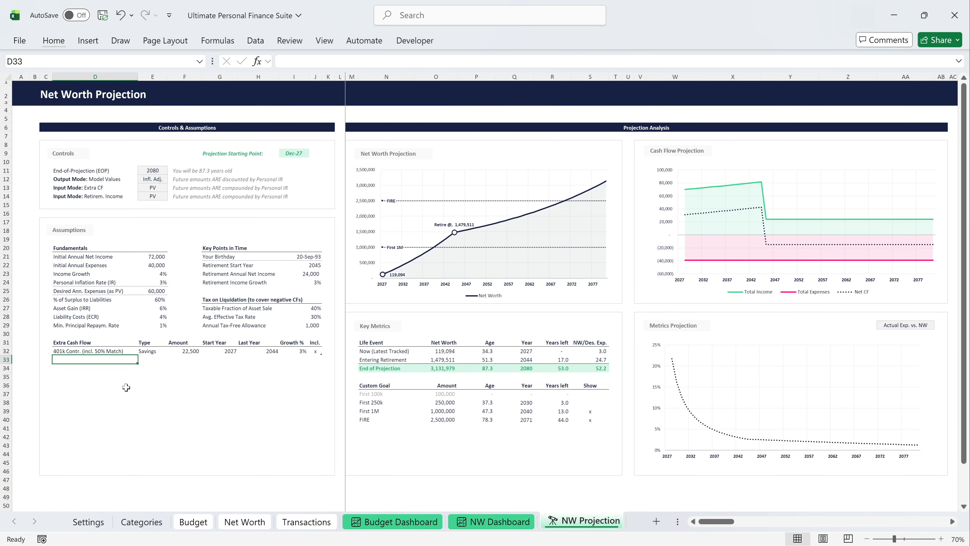
# Add a second extra cash flow named "Side Hustle" with the type Income.
pyautogui.write('Side Hu')
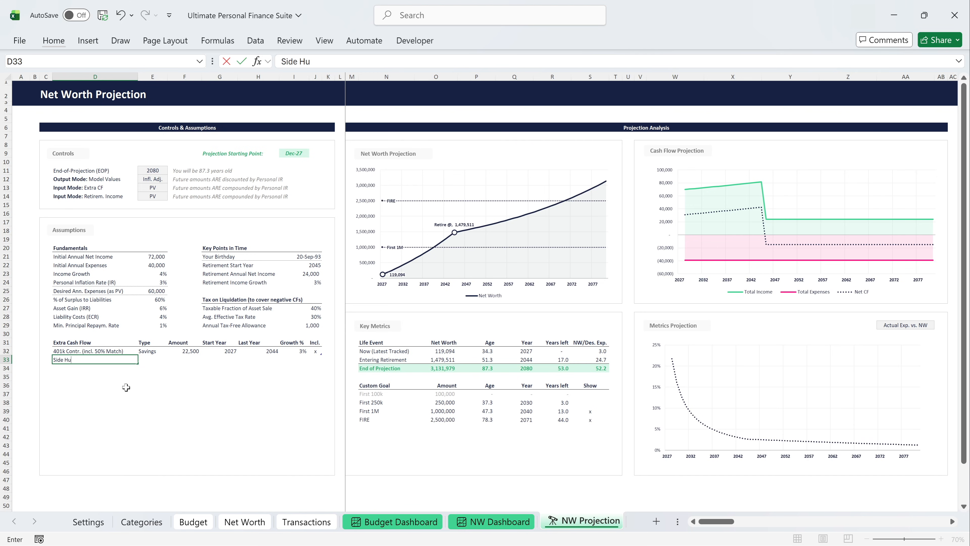
pyautogui.write('stle')
pyautogui.press('Tab')
pyautogui.hotkey('alt', 'Down')
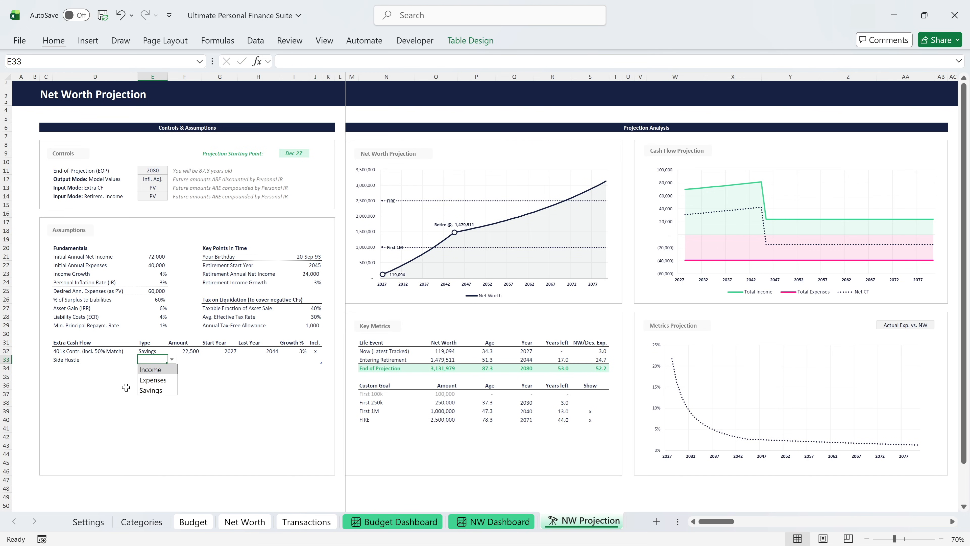
pyautogui.press('Return')
pyautogui.press('Tab')
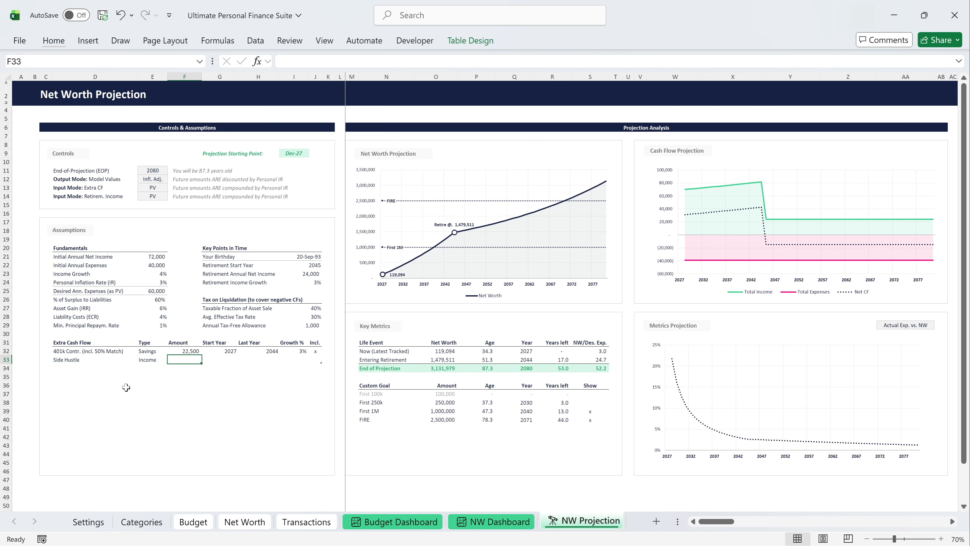
# Give the Side Hustle cash flow an amount of 15,000, start year 2027, last year 2040 and 3% growth, and mark it included with "x".
pyautogui.write('15000')
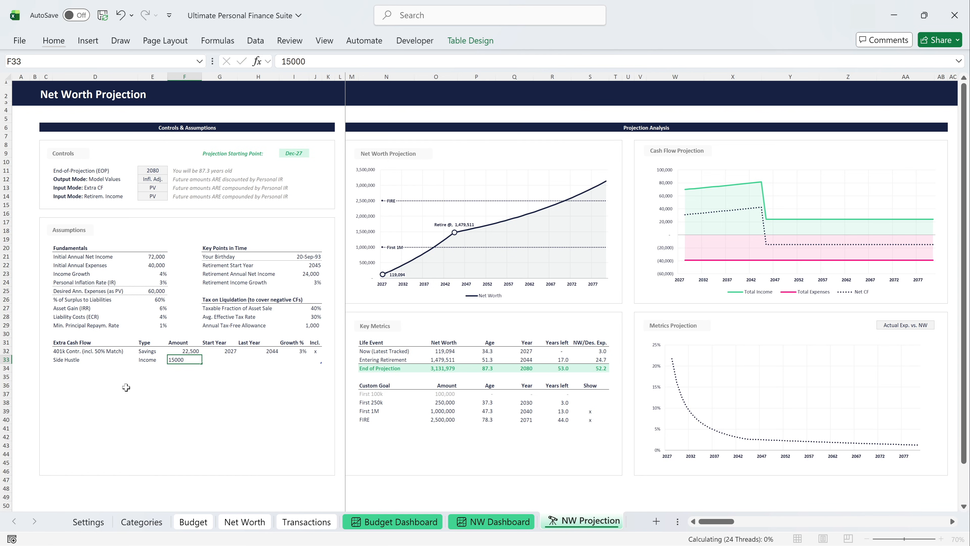
pyautogui.press('Tab')
pyautogui.write('2027')
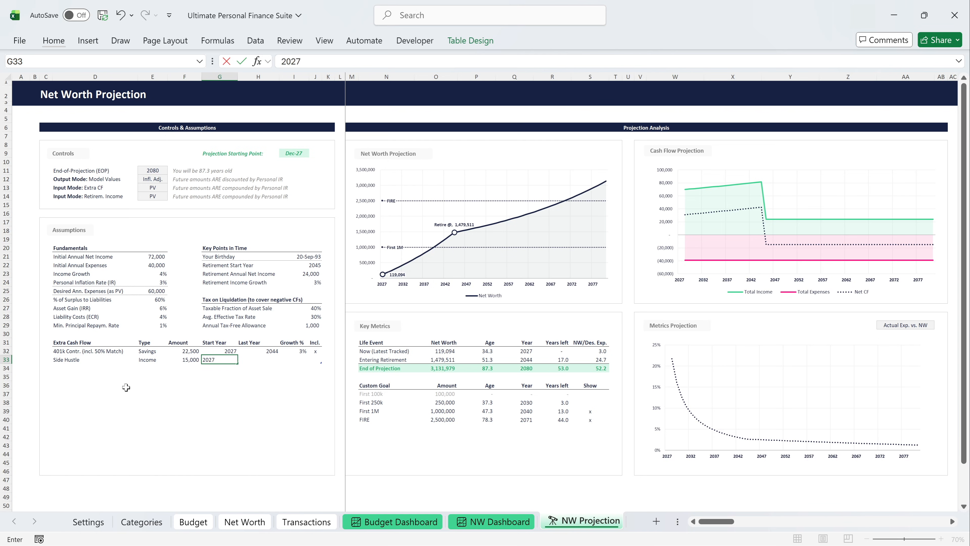
pyautogui.press('Tab')
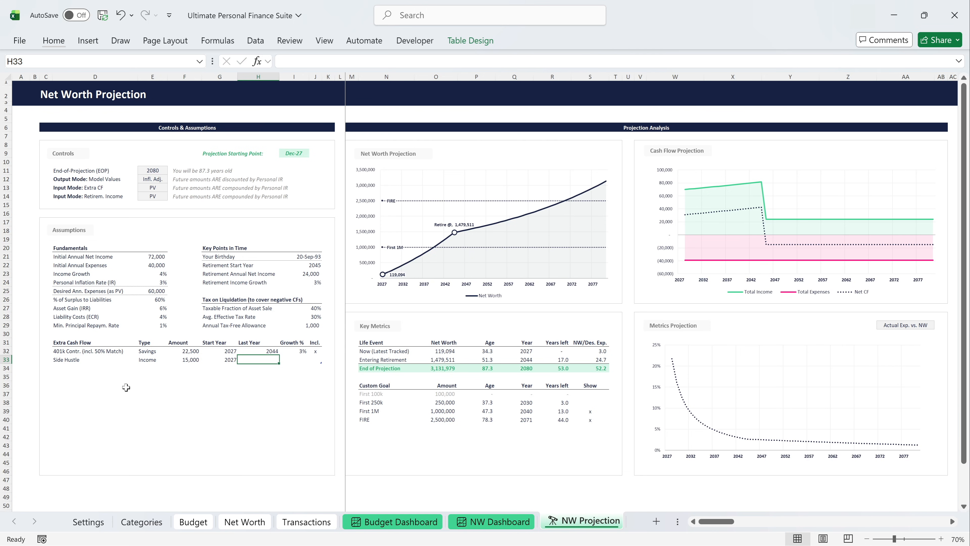
pyautogui.write('2040')
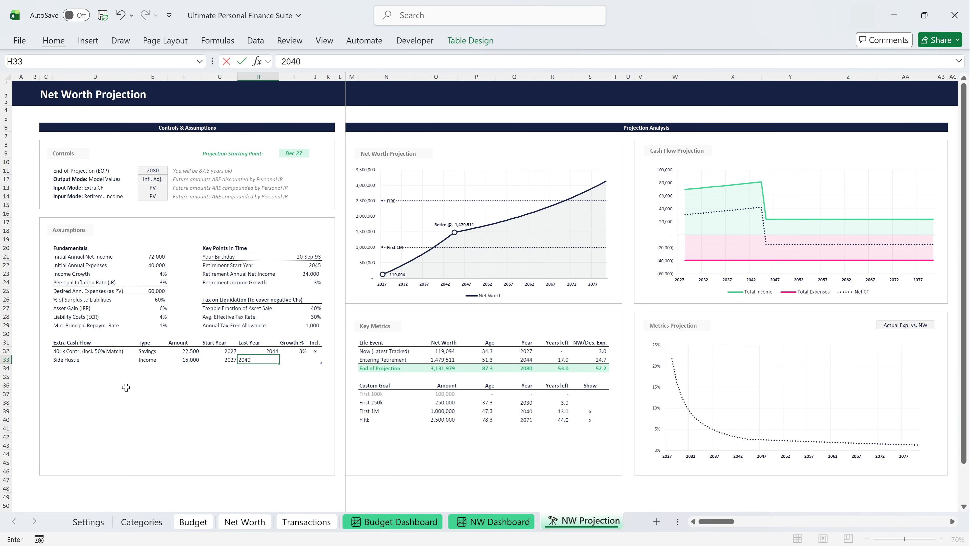
pyautogui.press('Tab')
pyautogui.write('3')
pyautogui.press('Tab')
pyautogui.write('x')
pyautogui.press('Return')
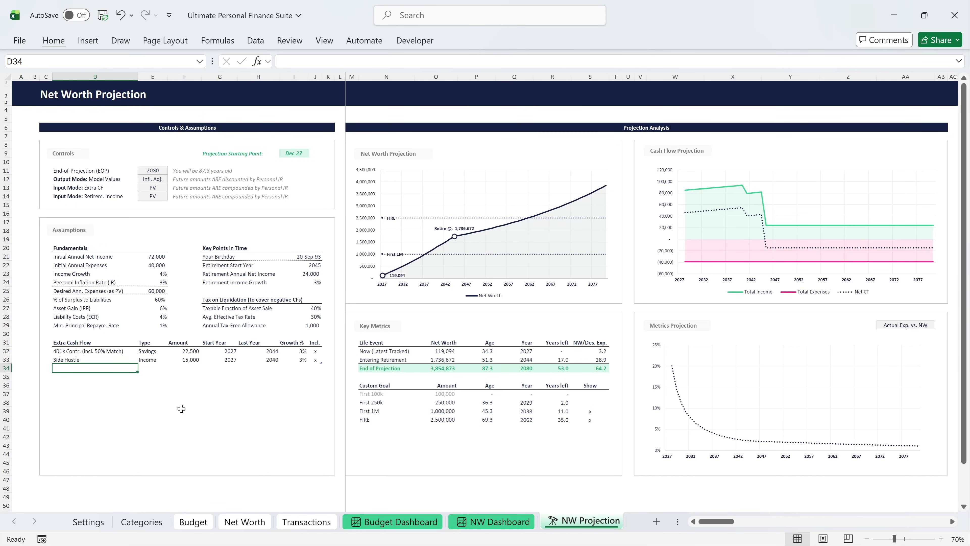
# Add an extra cash flow named "Child 1 Early" with the type Expenses and an amount of 15,000.
pyautogui.write('C')
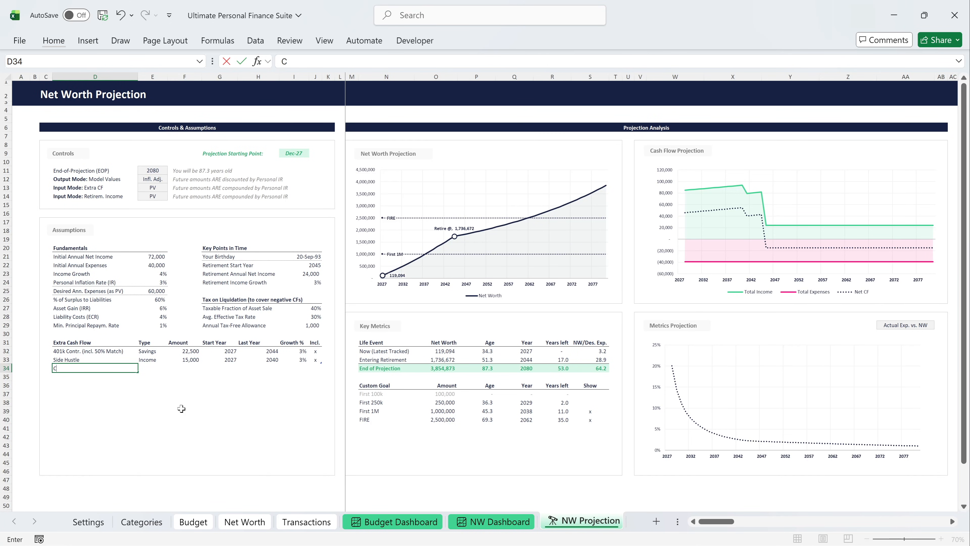
pyautogui.write('hild 1 Early')
pyautogui.press('Tab')
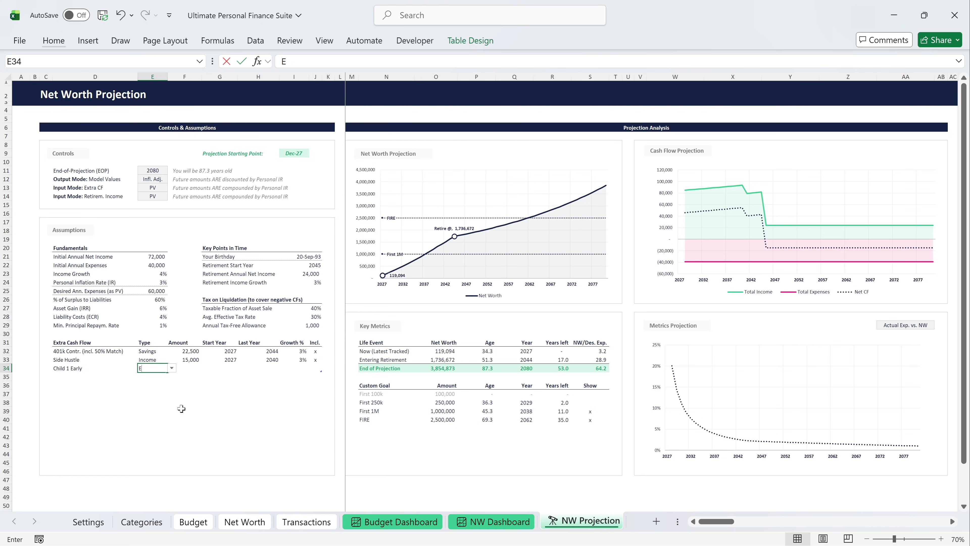
pyautogui.write('Expenses')
pyautogui.press('Tab')
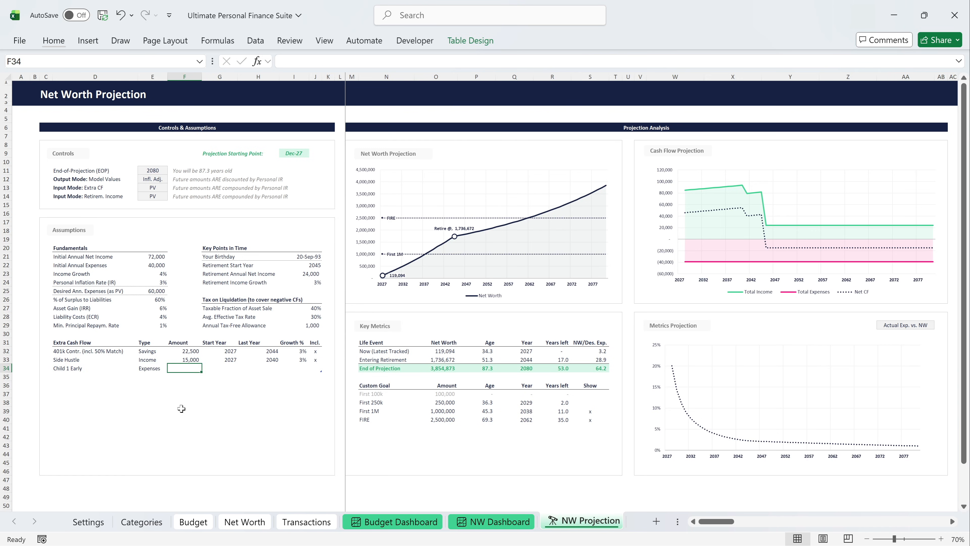
pyautogui.write('15000')
pyautogui.press('Tab')
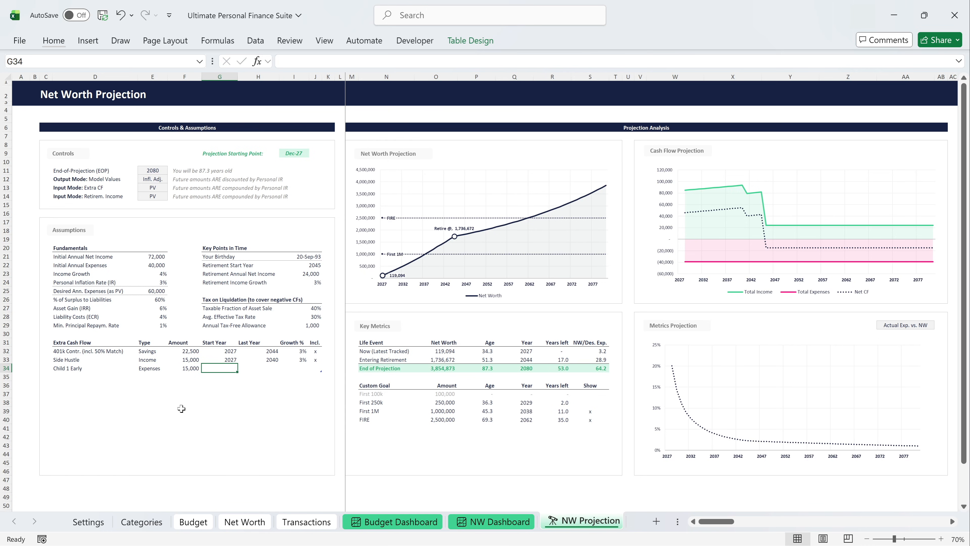
# Give the Child 1 Early cash flow start year 2028, last year 2032 and 3% growth, and mark it included with "x".
pyautogui.write('2028')
pyautogui.press('Tab')
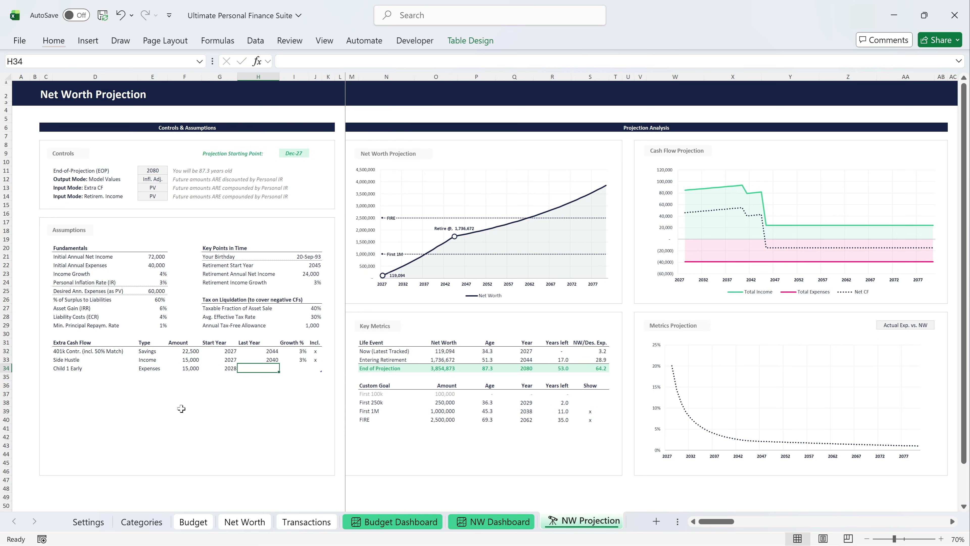
pyautogui.write('2032')
pyautogui.press('Tab')
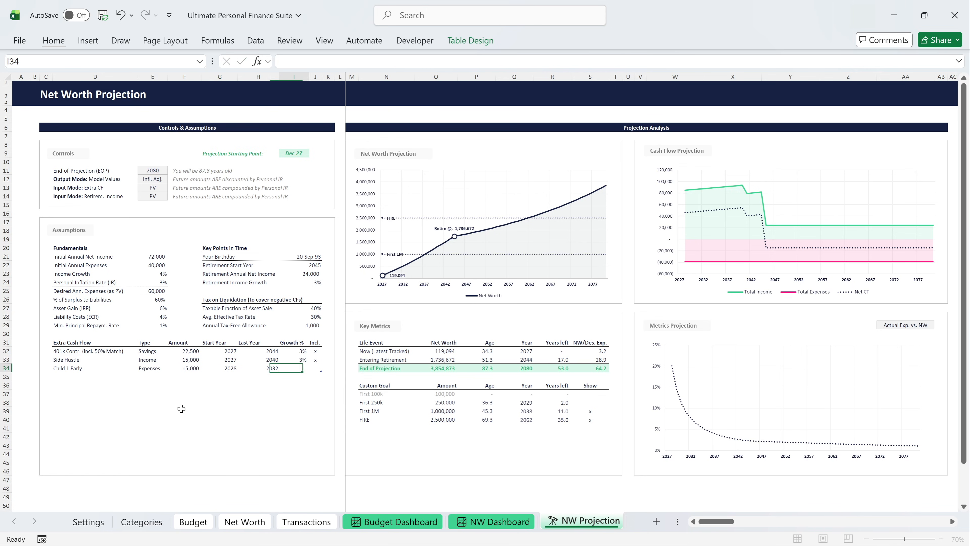
pyautogui.write('3')
pyautogui.press('Tab')
pyautogui.write('x')
pyautogui.press('Return')
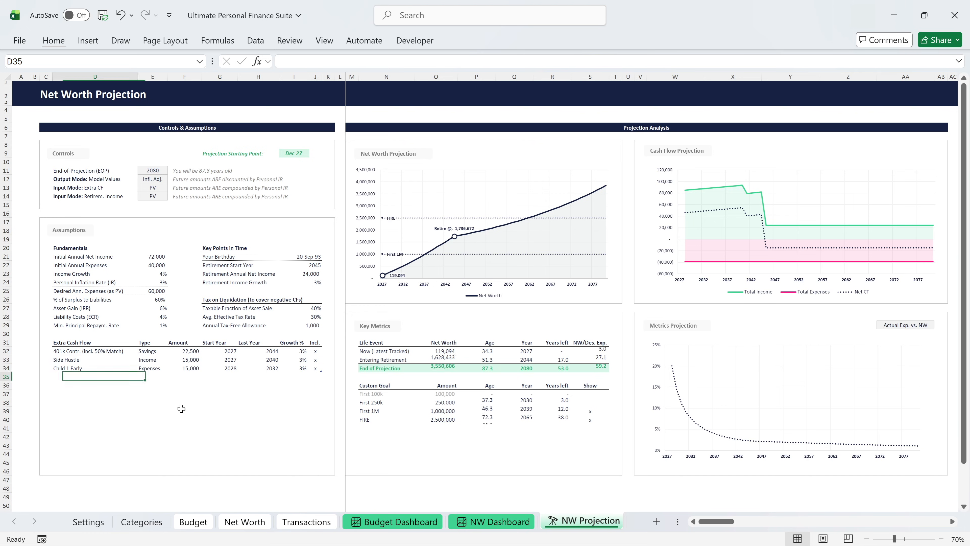
# Add an extra cash flow named "Child 1 School" with the type Expenses and an amount of 20,000.
pyautogui.write('Child 1 School')
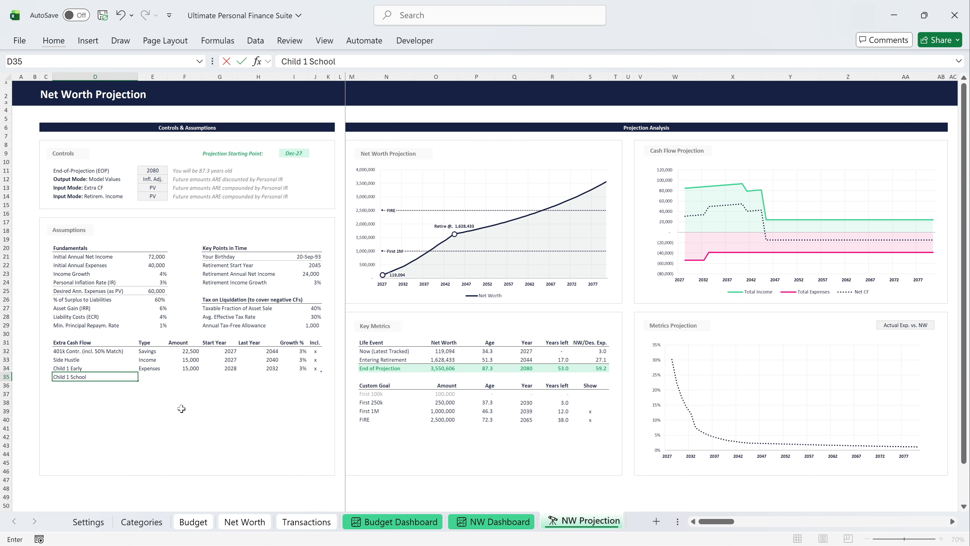
pyautogui.press('Tab')
pyautogui.write('Expenses')
pyautogui.press('Tab')
pyautogui.write('20000')
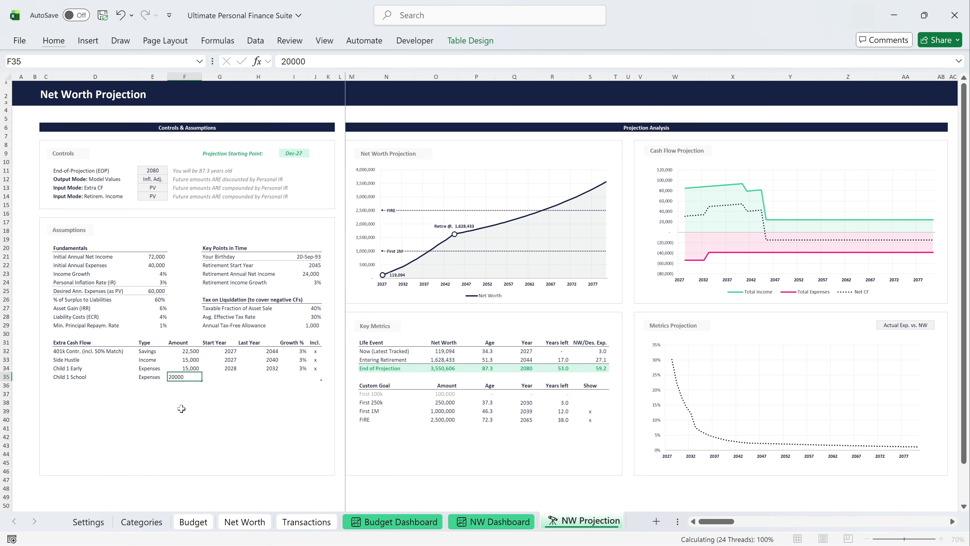
pyautogui.press('Tab')
# Give the Child 1 School cash flow start year 2033, last year 2044 and 3% growth, and mark it included with "x".
pyautogui.write('2033')
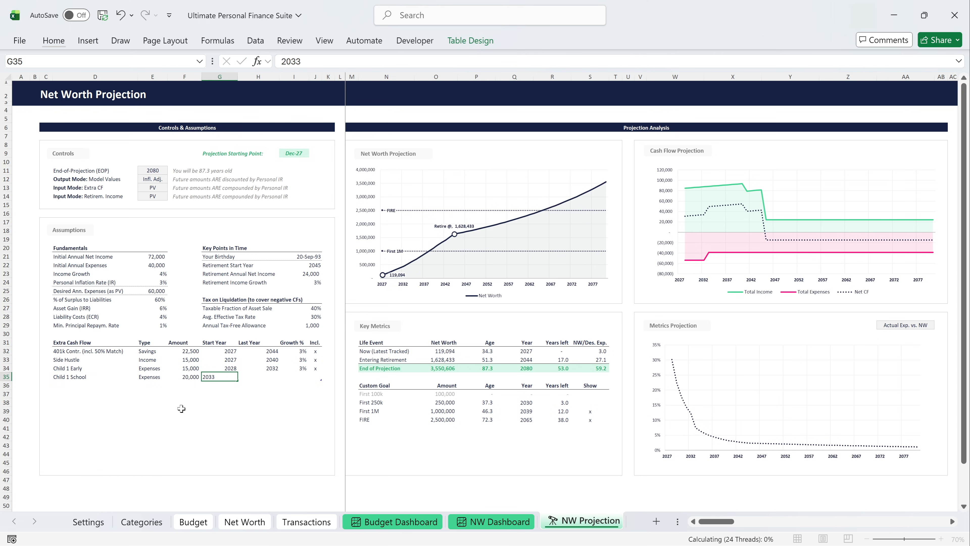
pyautogui.press('Tab')
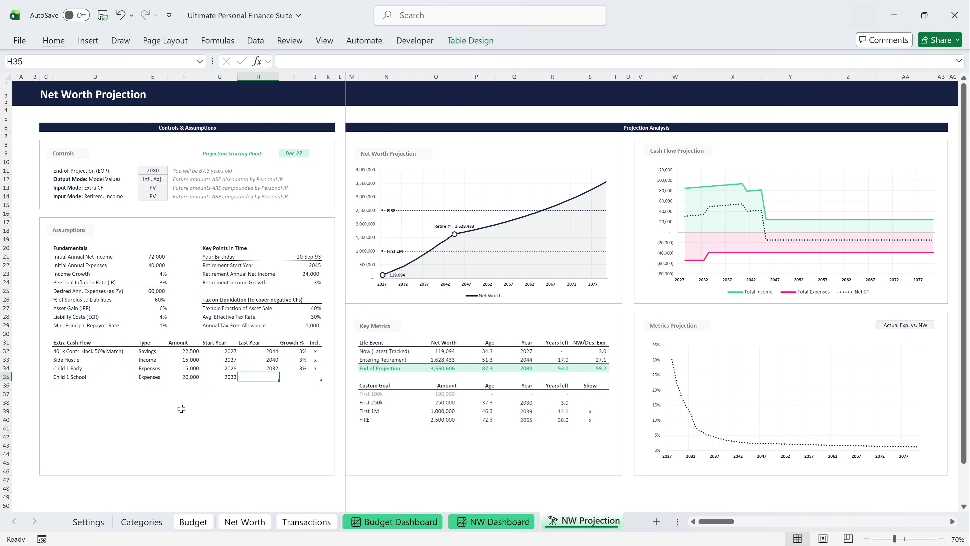
pyautogui.write('2044')
pyautogui.press('Tab')
pyautogui.write('3%')
pyautogui.press('Tab')
pyautogui.write('x')
pyautogui.press('Return')
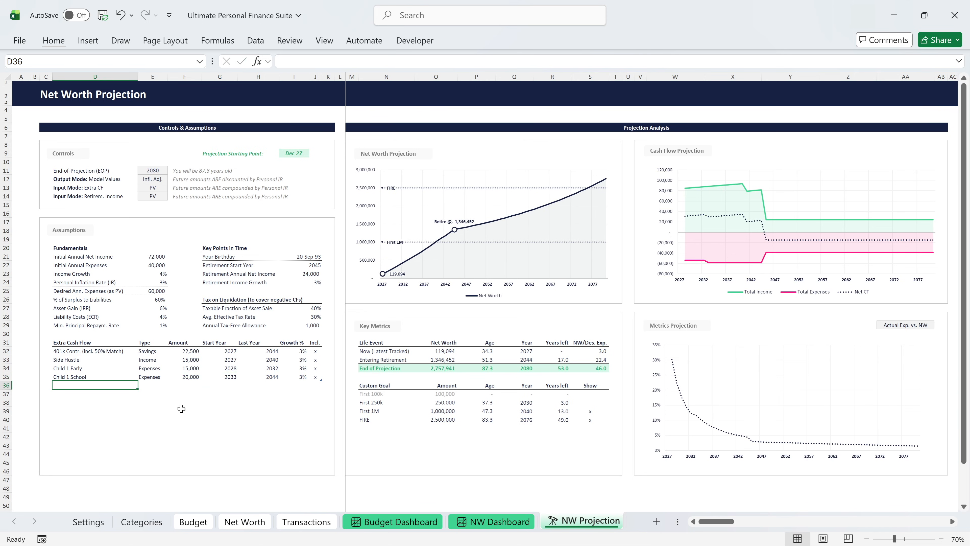
# Add an extra cash flow named "Child 1 After School" with the type Expenses and an amount of 25,000.
pyautogui.write('Child 1 After School')
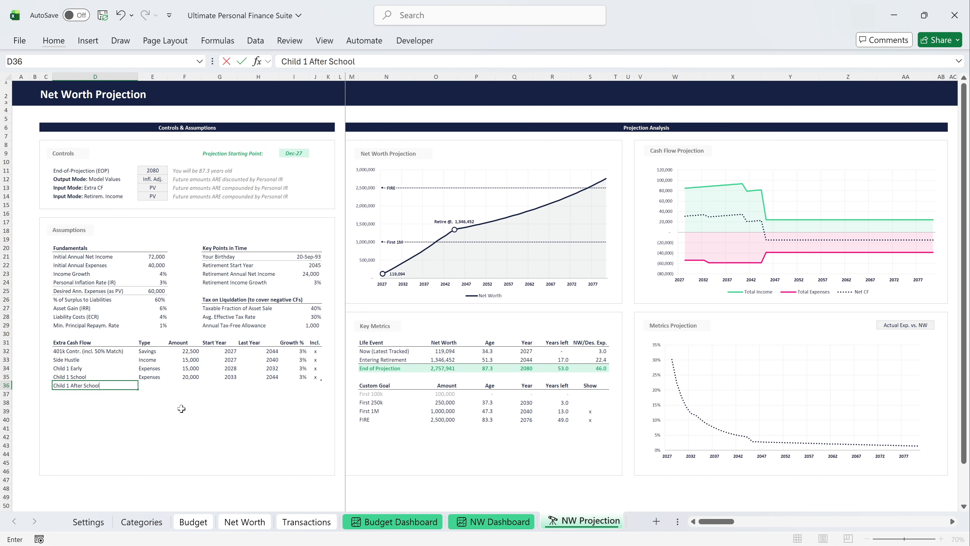
pyautogui.press('Tab')
pyautogui.write('E')
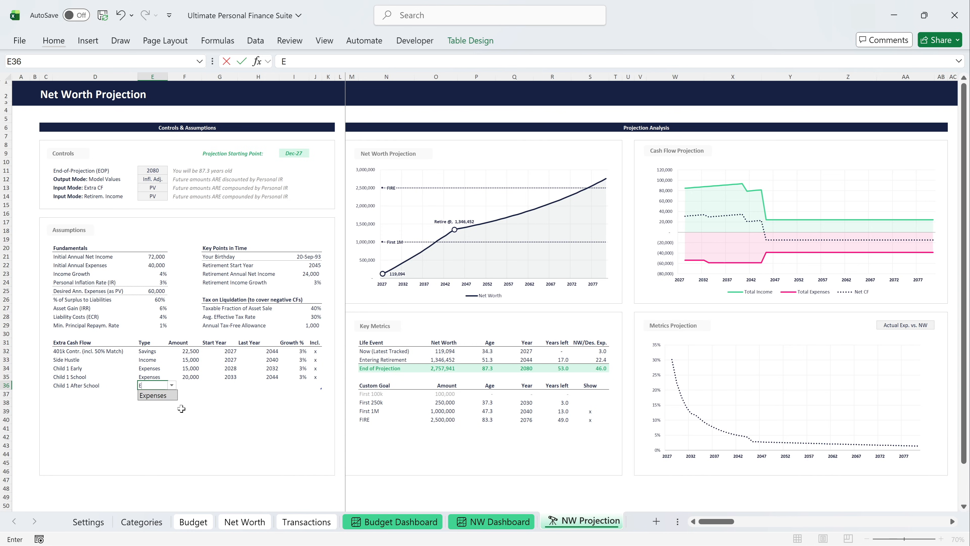
pyautogui.press('Tab')
pyautogui.write('25000')
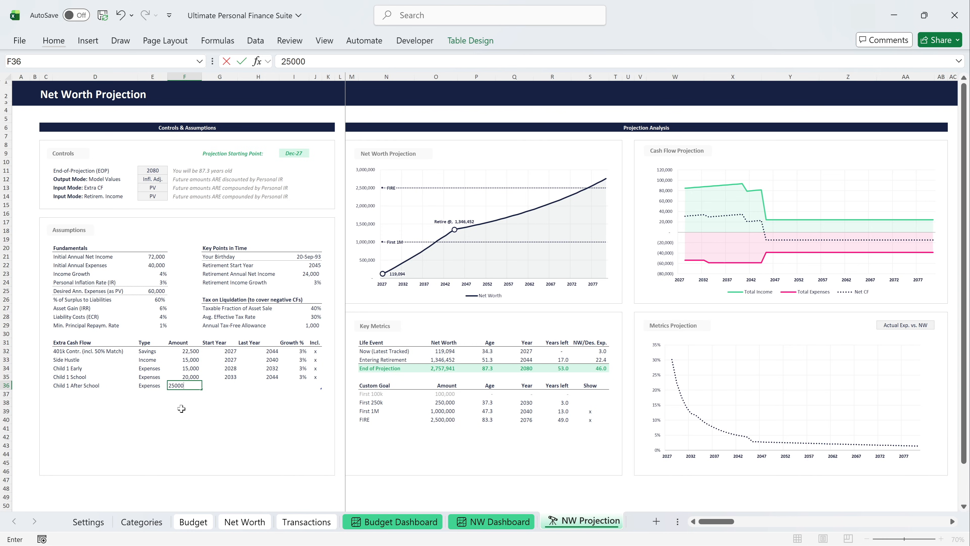
pyautogui.press('Tab')
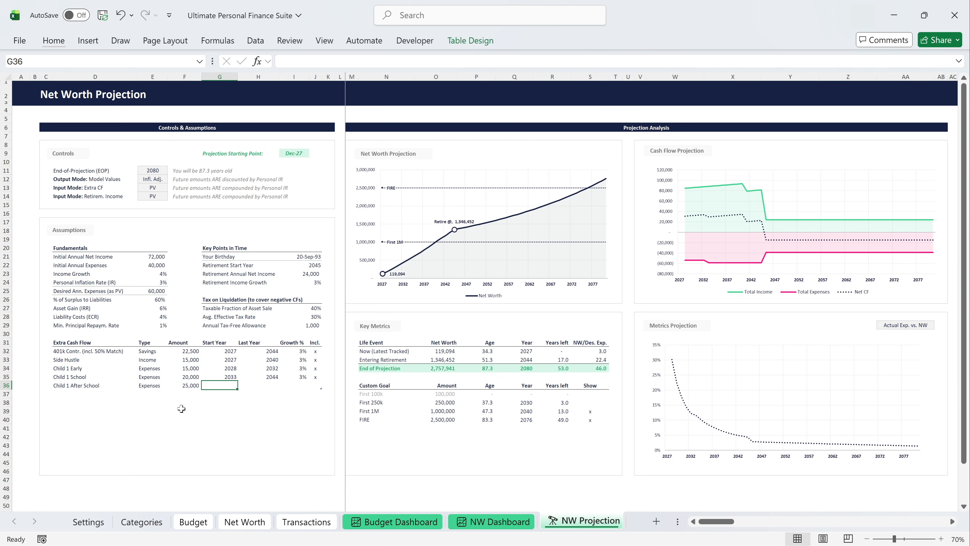
# Give the Child 1 After School cash flow start year 2045, last year 2048 and 3% growth, and mark it included with "x".
pyautogui.write('2045')
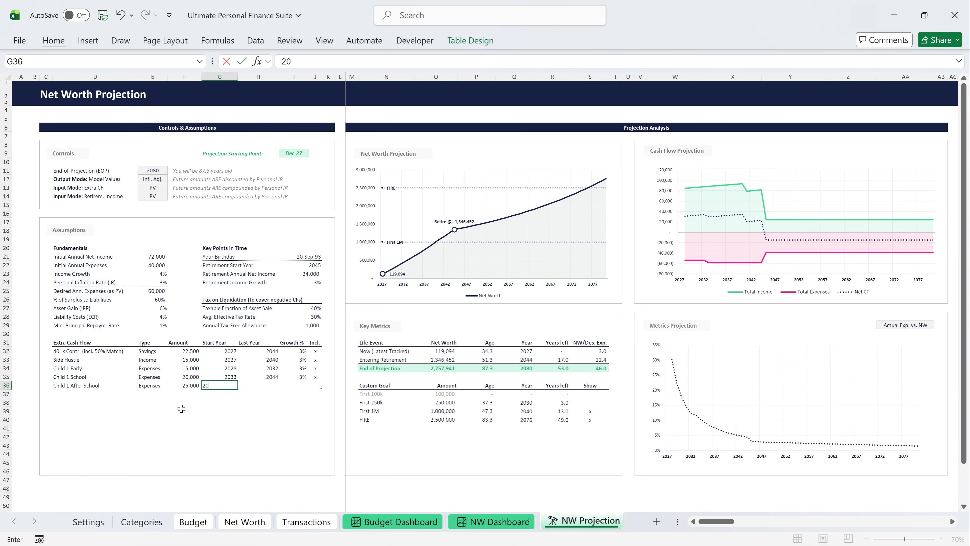
pyautogui.press('Tab')
pyautogui.write('2048')
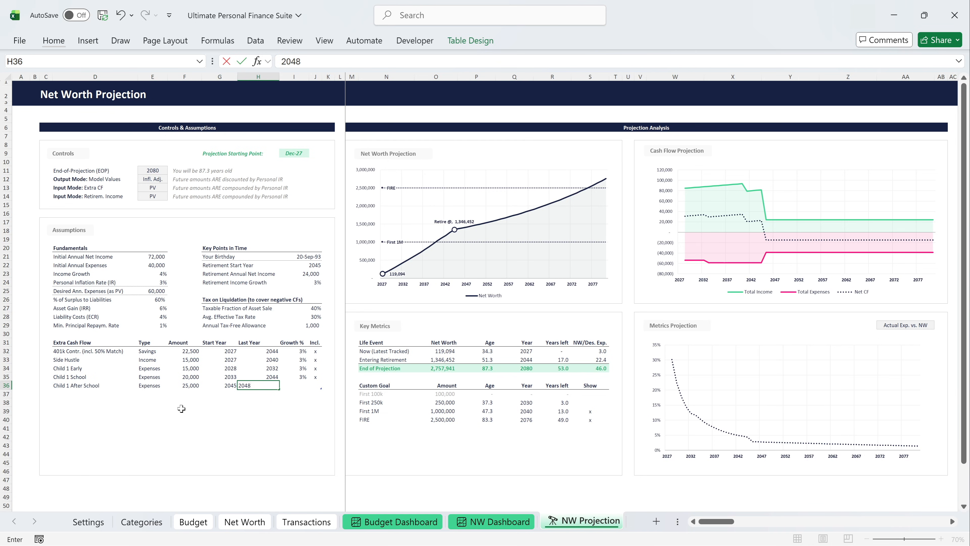
pyautogui.press('Tab')
pyautogui.write('3')
pyautogui.press('Tab')
pyautogui.write('x')
pyautogui.press('Return')
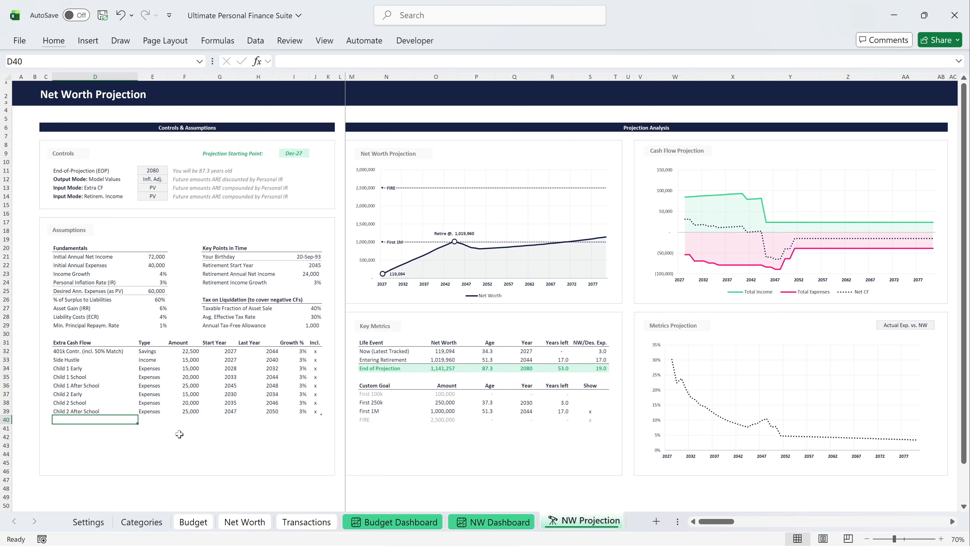
# Add an extra cash flow named "Retirem. Extra Expenses" with the type Expenses and an amount of 20,000.
pyautogui.write('Retirem. Extra Exp')
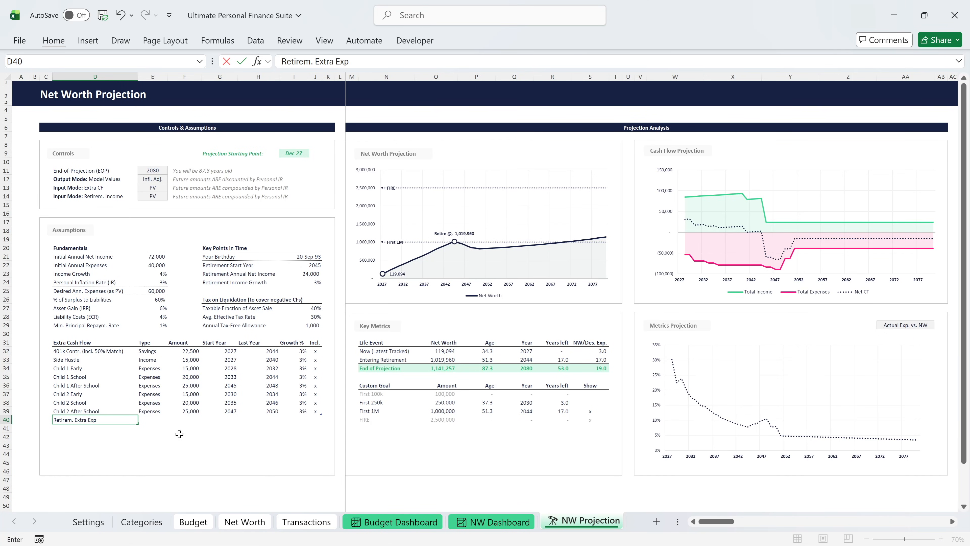
pyautogui.write('enses')
pyautogui.press('Tab')
pyautogui.write('Expenses')
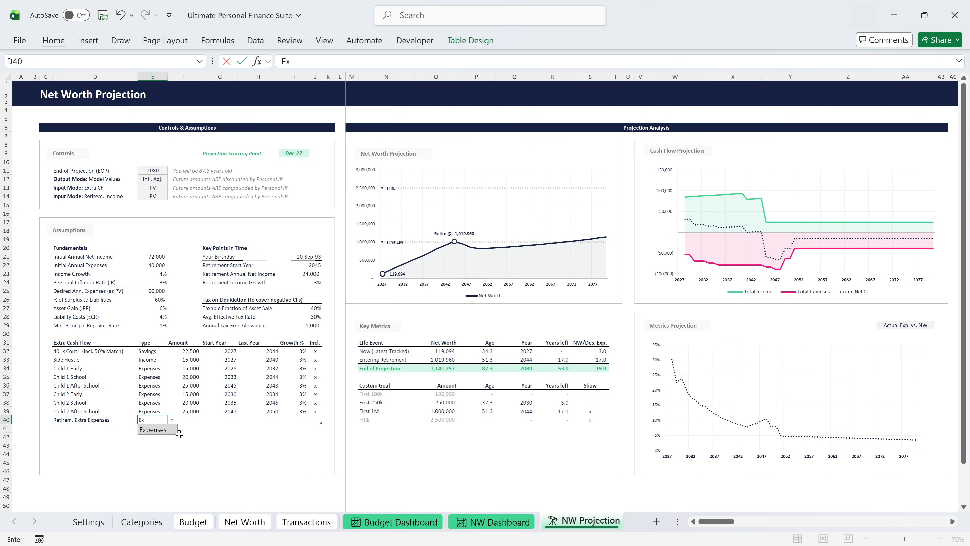
pyautogui.press('Tab')
pyautogui.write('20000')
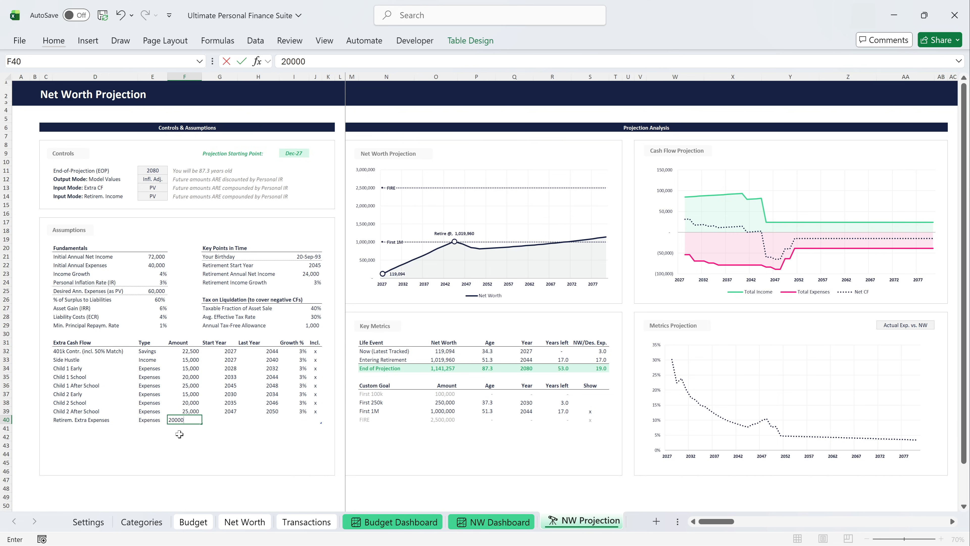
pyautogui.press('Tab')
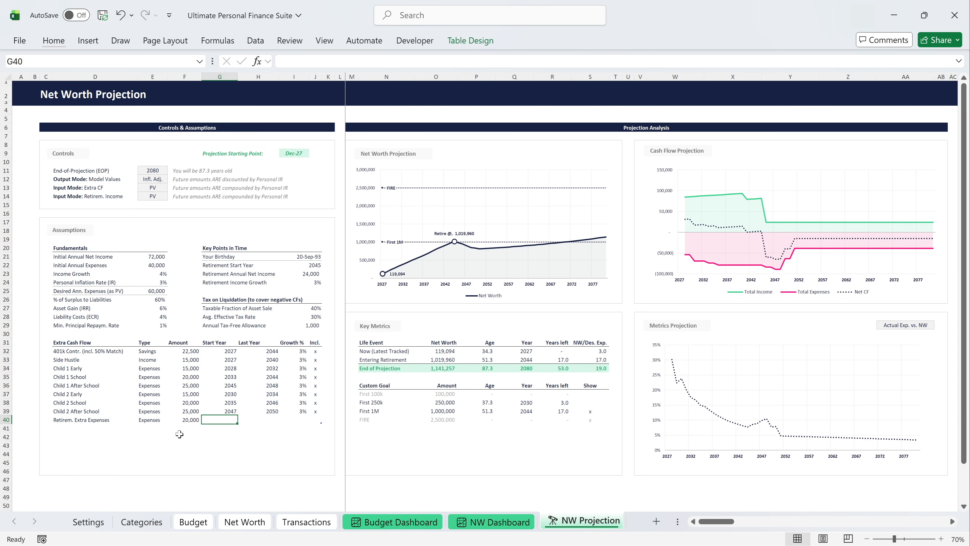
# Give the Retirem. Extra Expenses cash flow start year 2045, last year 2080 and 3% growth, and mark it included with "x".
pyautogui.write('2045')
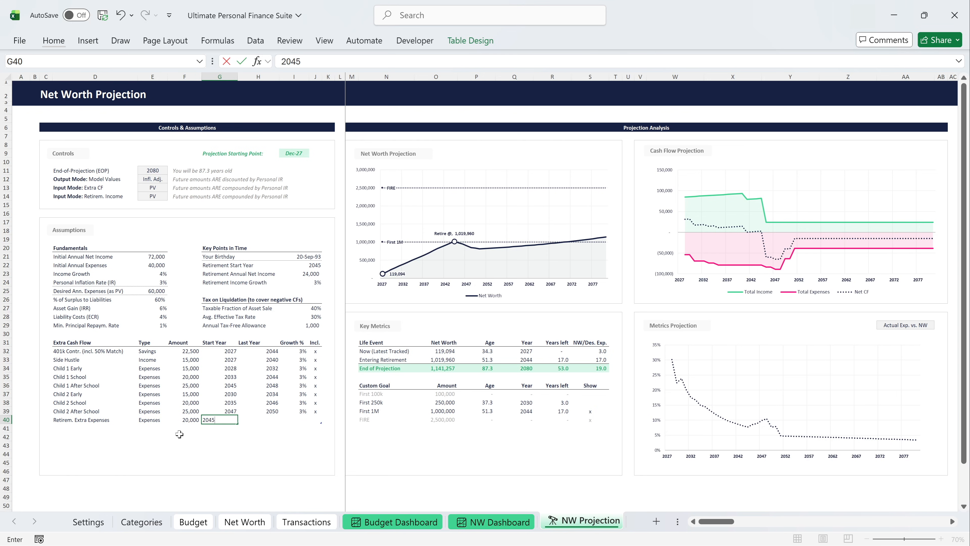
pyautogui.press('Tab')
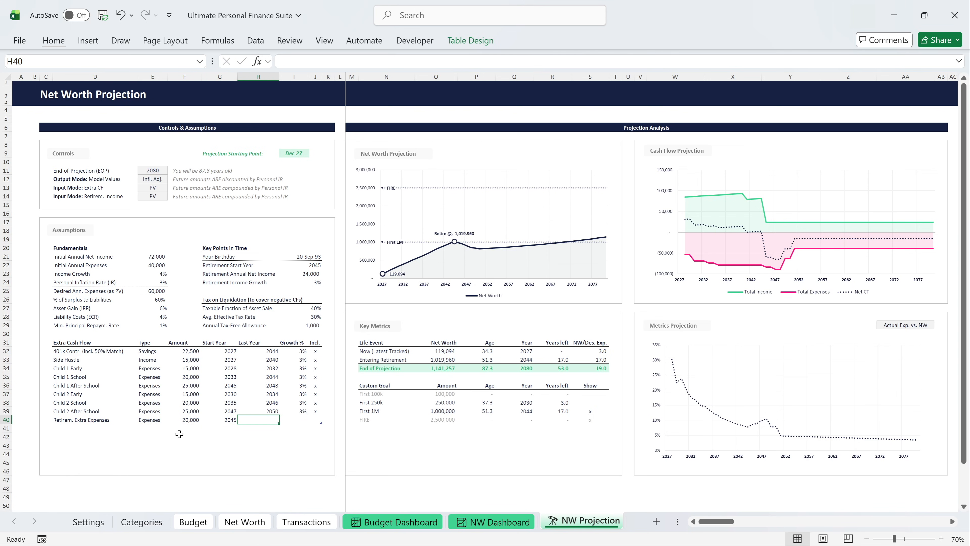
pyautogui.write('2080')
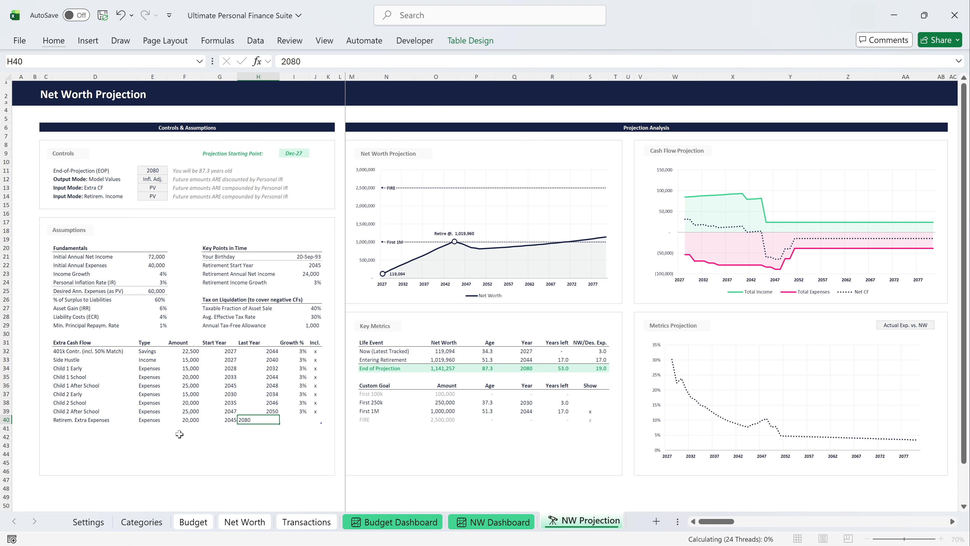
pyautogui.press('Tab')
pyautogui.write('3')
pyautogui.press('Tab')
pyautogui.write('x')
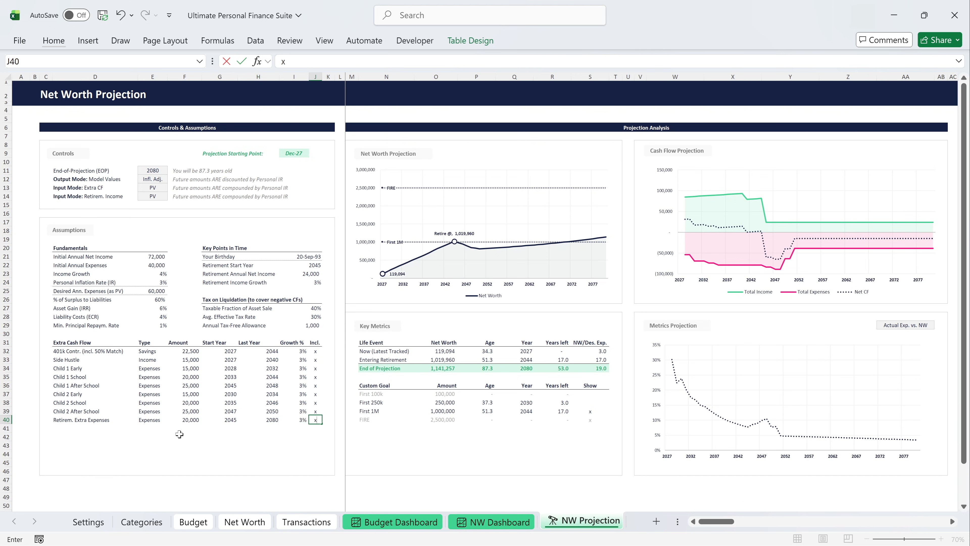
pyautogui.press('Return')
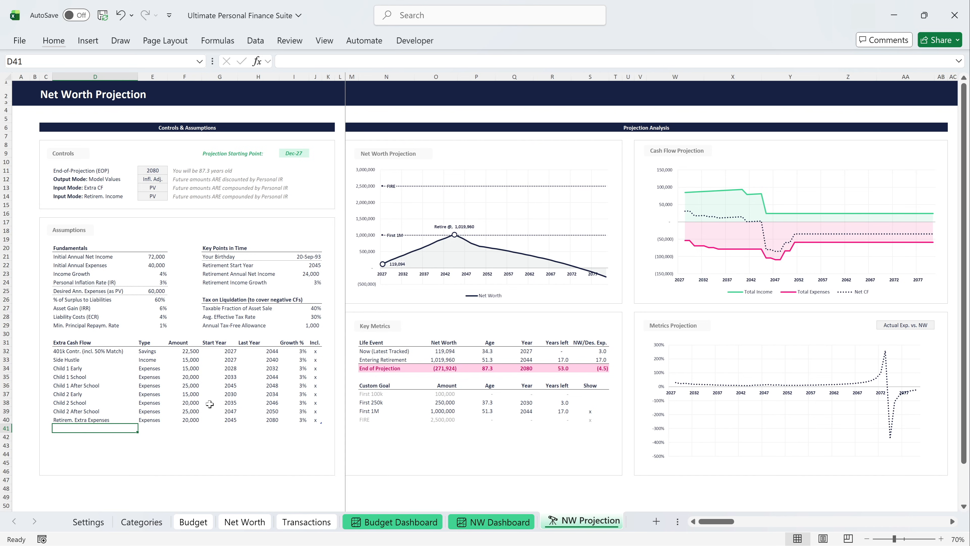
# Link the Retirem. Extra Expenses start year to the Retirement Start Year and its last year to the End-of-Projection year.
pyautogui.click(225, 420)
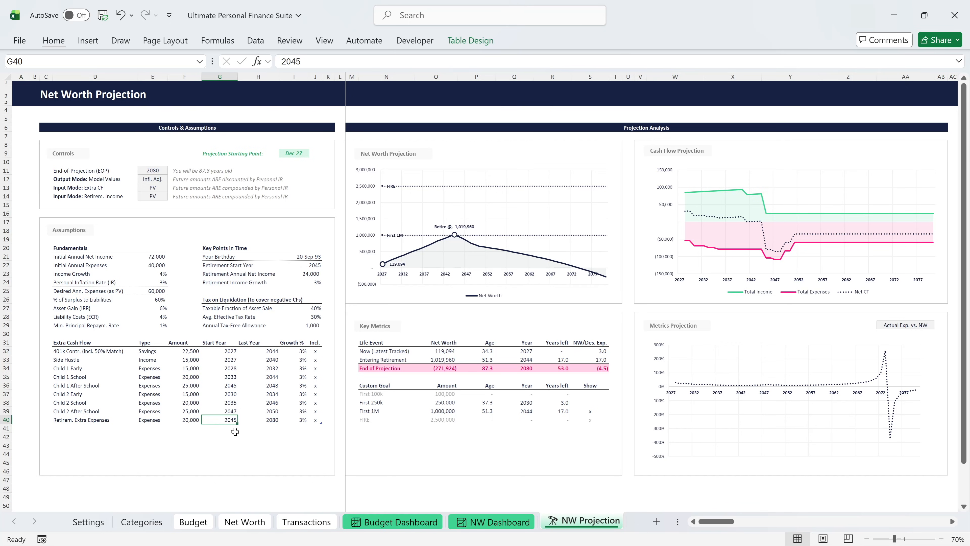
pyautogui.write('=')
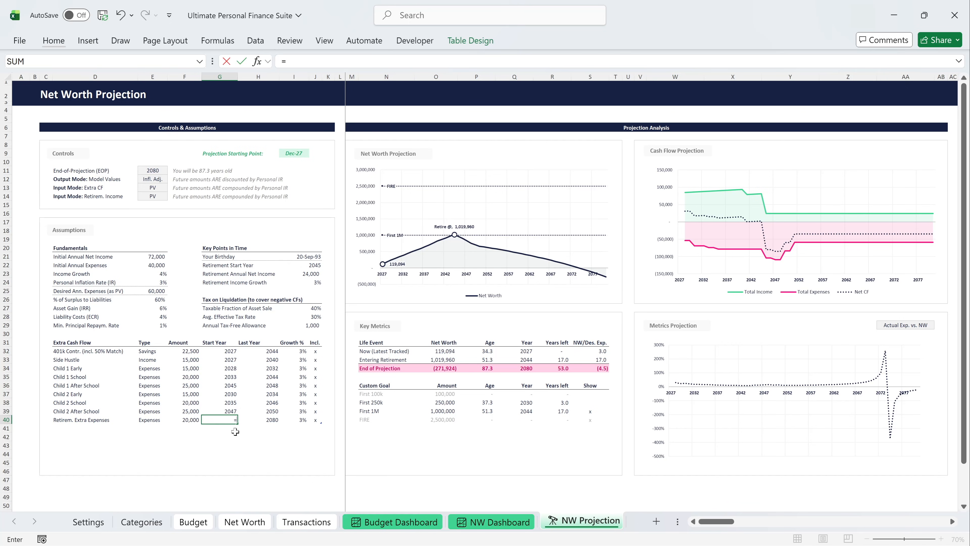
pyautogui.click(318, 266)
pyautogui.press('Return')
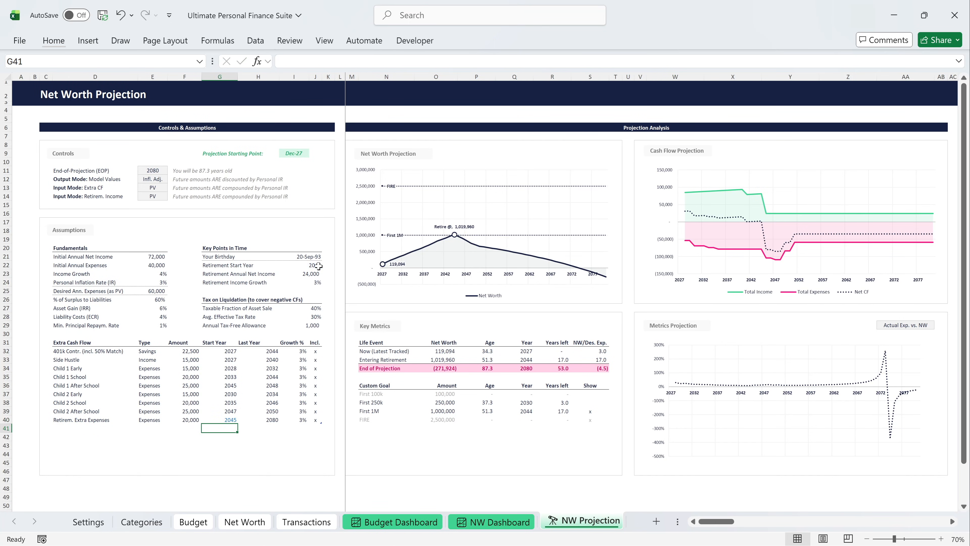
pyautogui.click(268, 416)
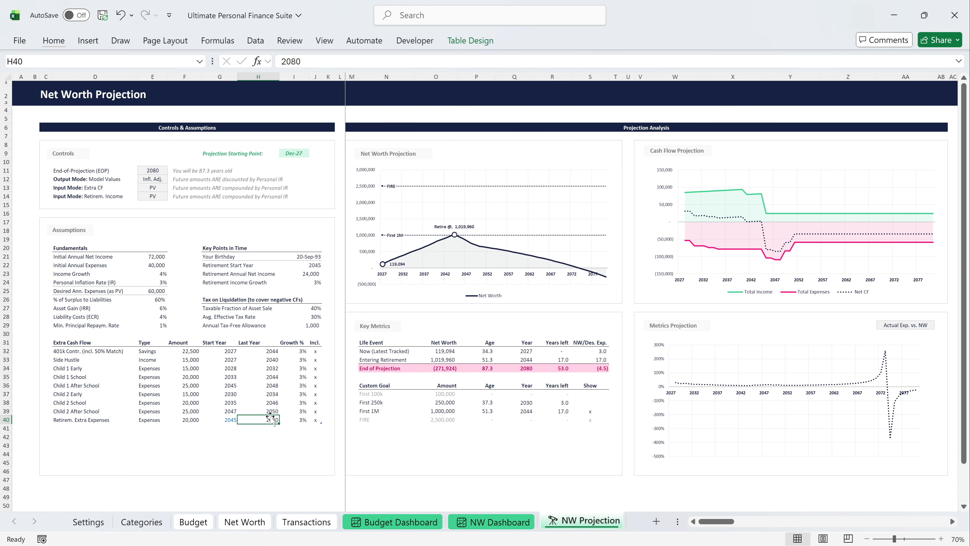
pyautogui.write('=')
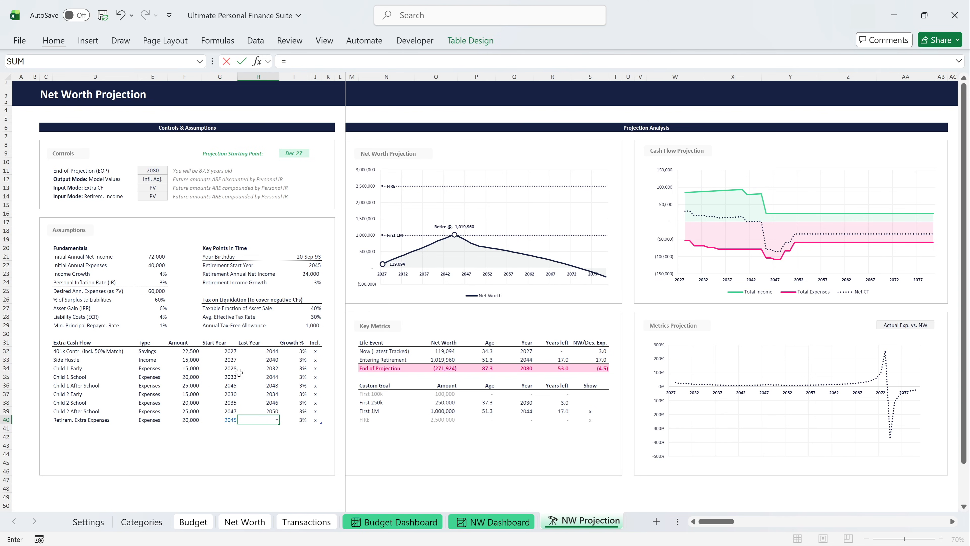
pyautogui.click(157, 168)
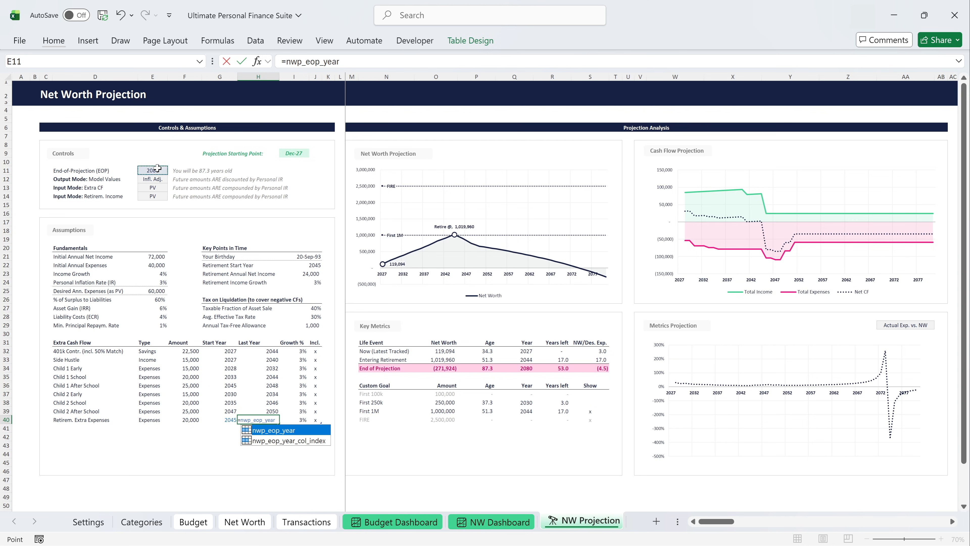
pyautogui.press('Return')
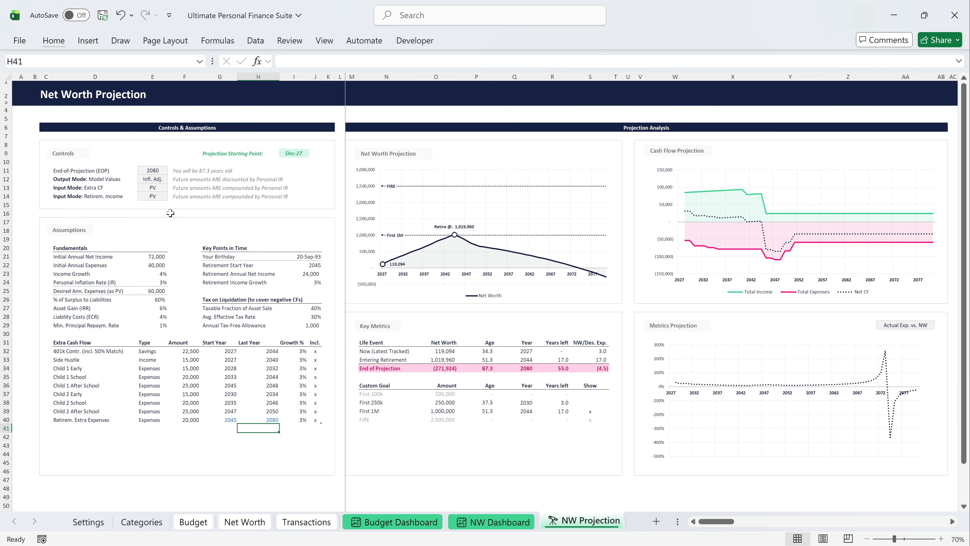
# Link the start years of the 401k Contr. and Side Hustle cash flows to the Now (Latest Tracked) year in Key Metrics.
pyautogui.click(231, 354)
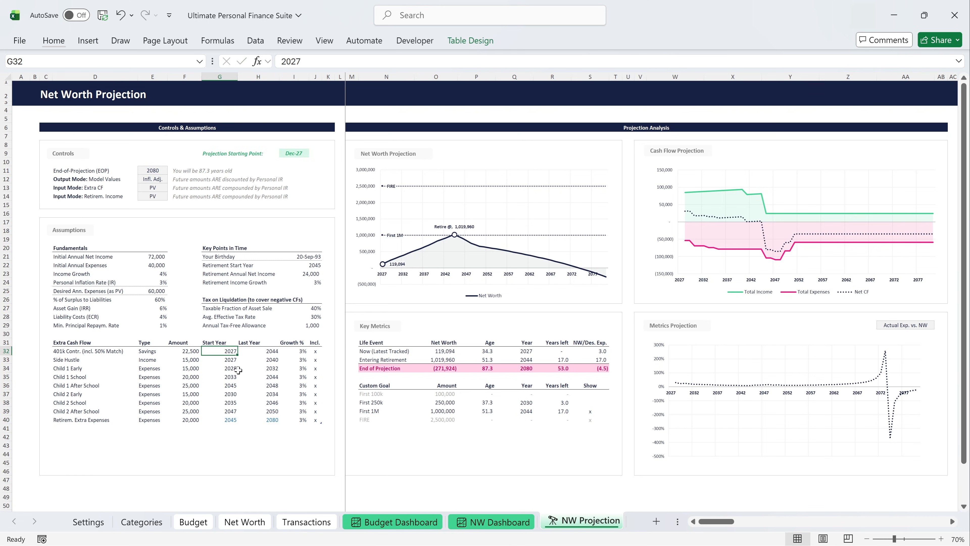
pyautogui.write('=')
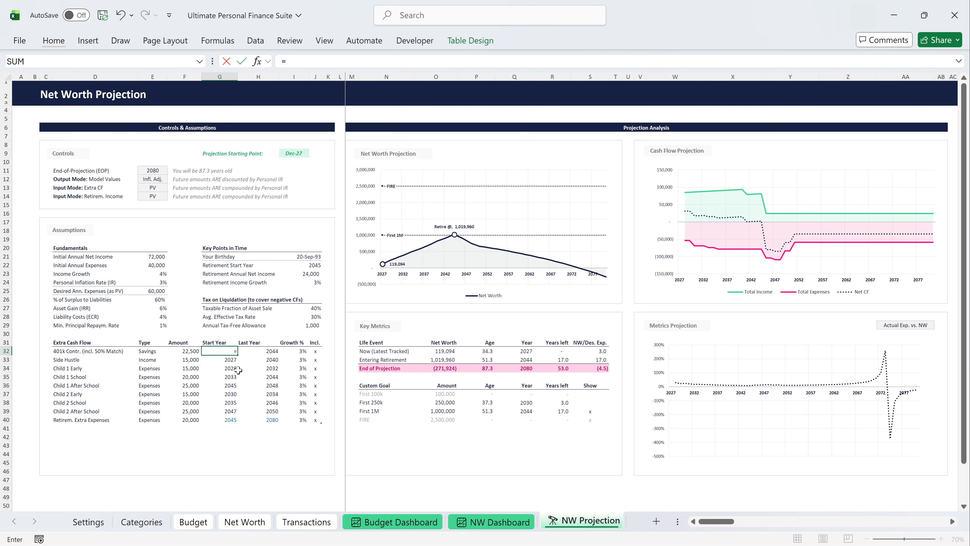
pyautogui.click(527, 350)
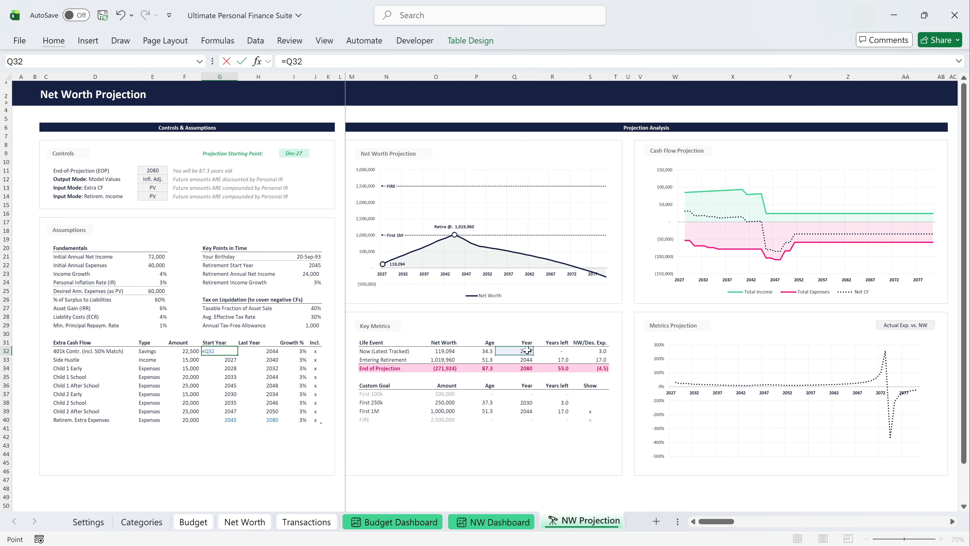
pyautogui.press('Return')
pyautogui.write('=')
pyautogui.click(527, 351)
pyautogui.press('Return')
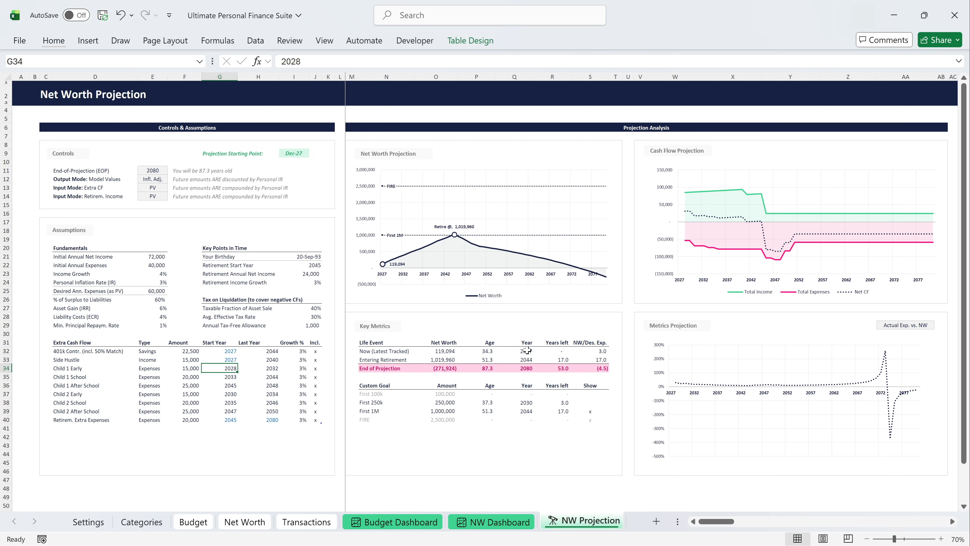
# Set the 401k Contr. last year with a formula that subtracts 1 from the Retirement Start Year.
pyautogui.click(272, 351)
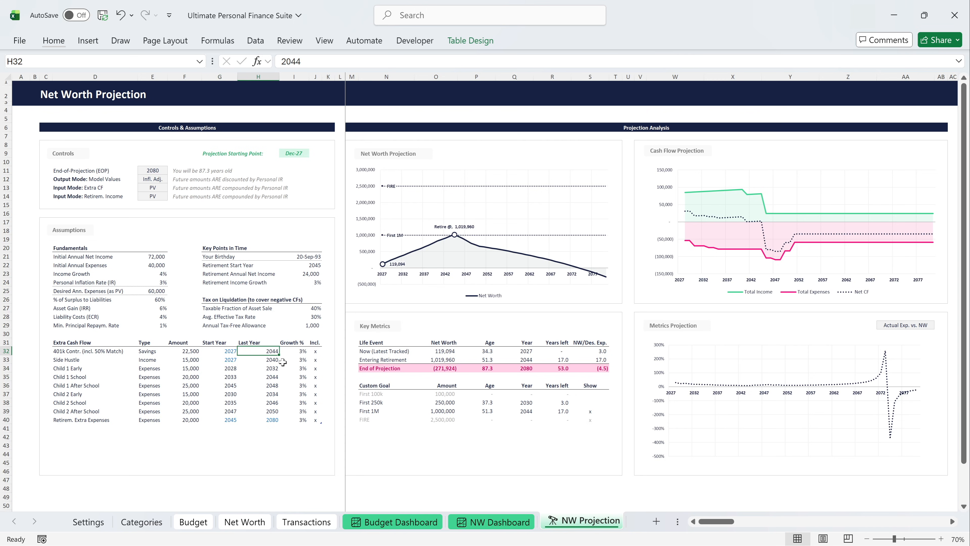
pyautogui.write('=')
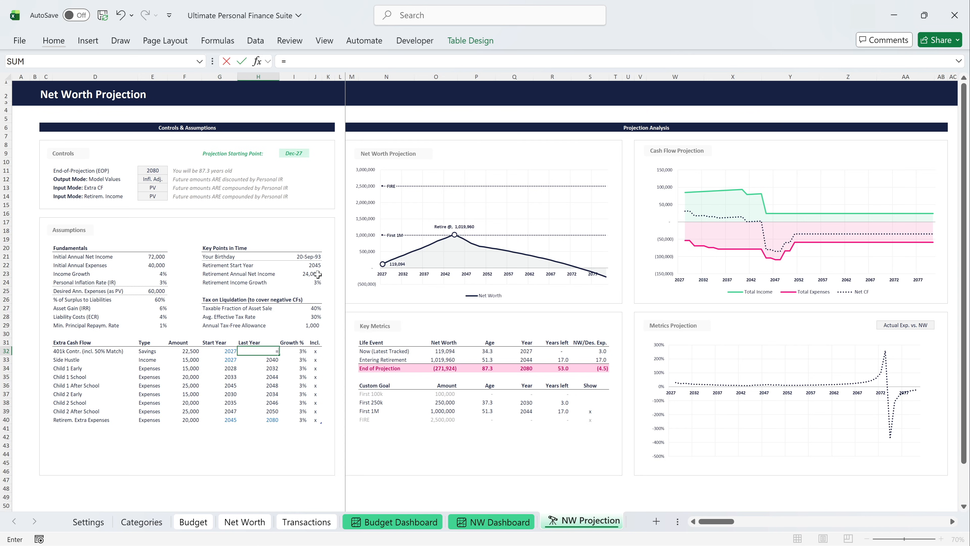
pyautogui.click(318, 265)
pyautogui.write('-1')
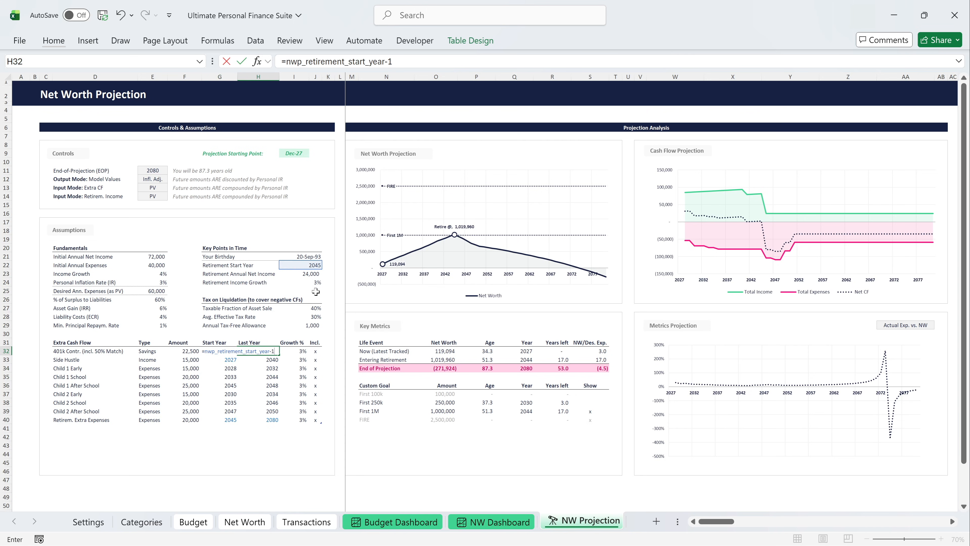
pyautogui.press('Return')
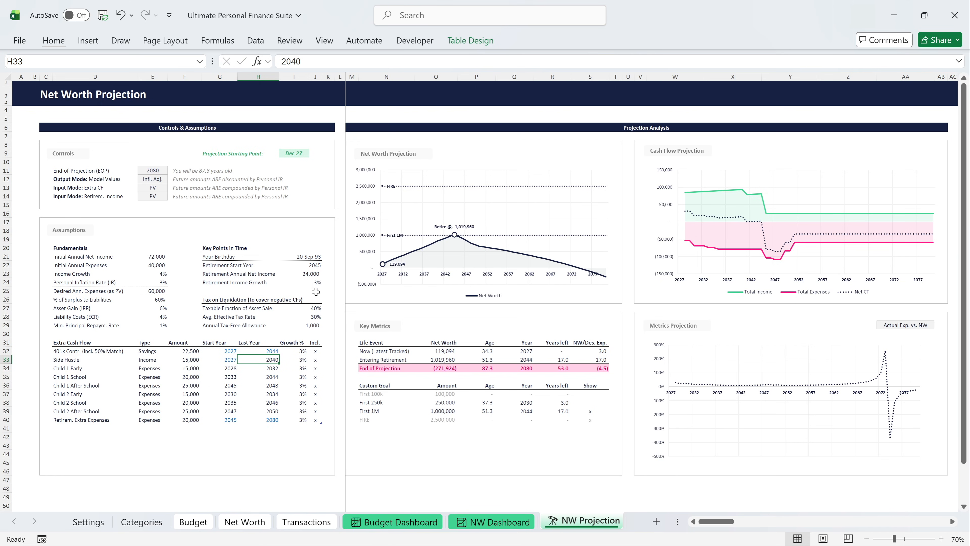
# Set the Retirement Start Year to 2047.
pyautogui.click(317, 264)
pyautogui.click(327, 265)
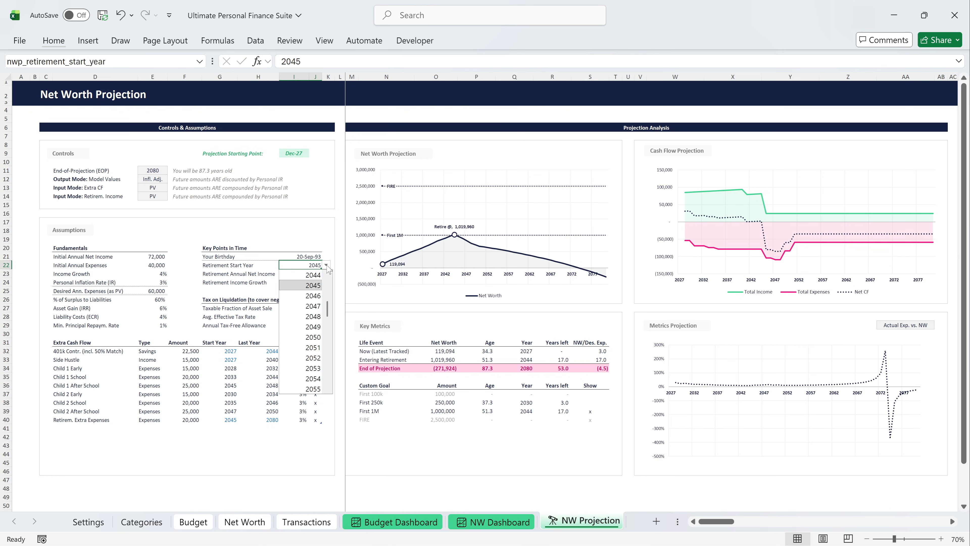
pyautogui.click(311, 306)
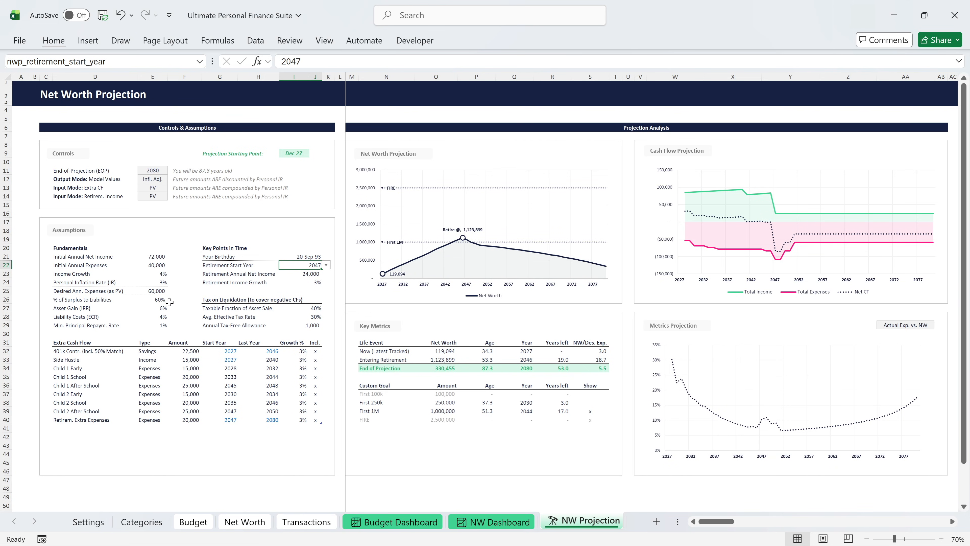
# Set the Asset Gain (IRR) assumption to 7%.
pyautogui.click(161, 308)
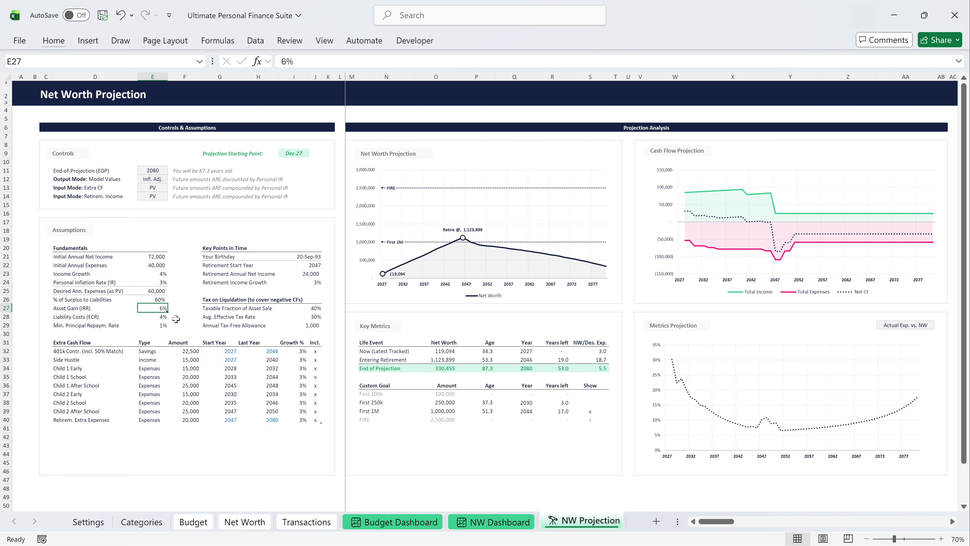
pyautogui.write('7')
pyautogui.press('Return')
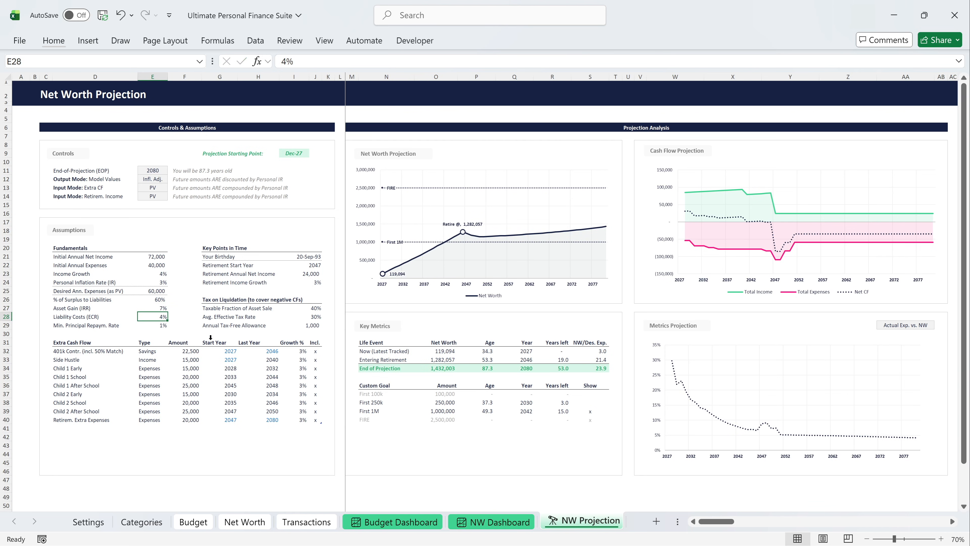
# Exclude the Side Hustle cash flow from the projection by clearing its Incl. mark, and include it again with "x".
pyautogui.click(316, 360)
pyautogui.press('Delete')
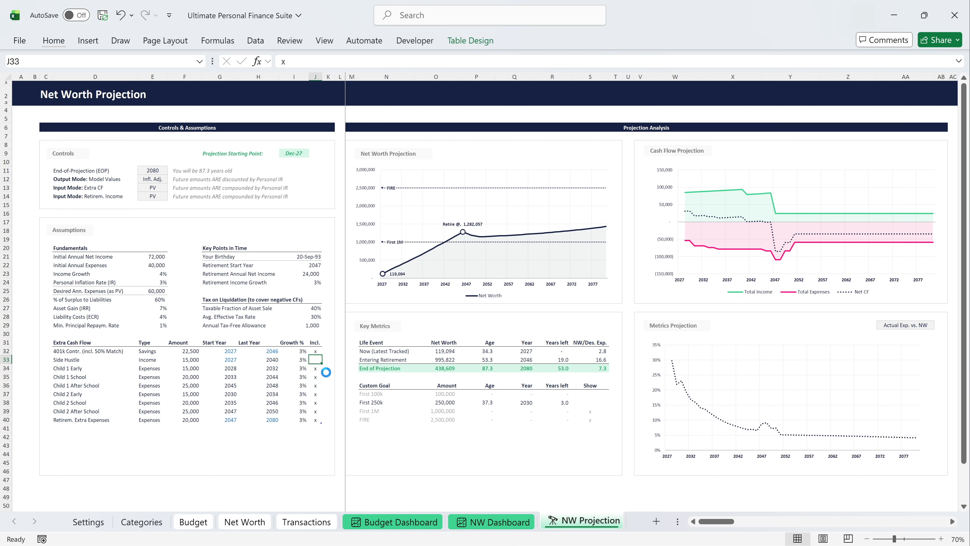
pyautogui.write('x')
pyautogui.press('Return')
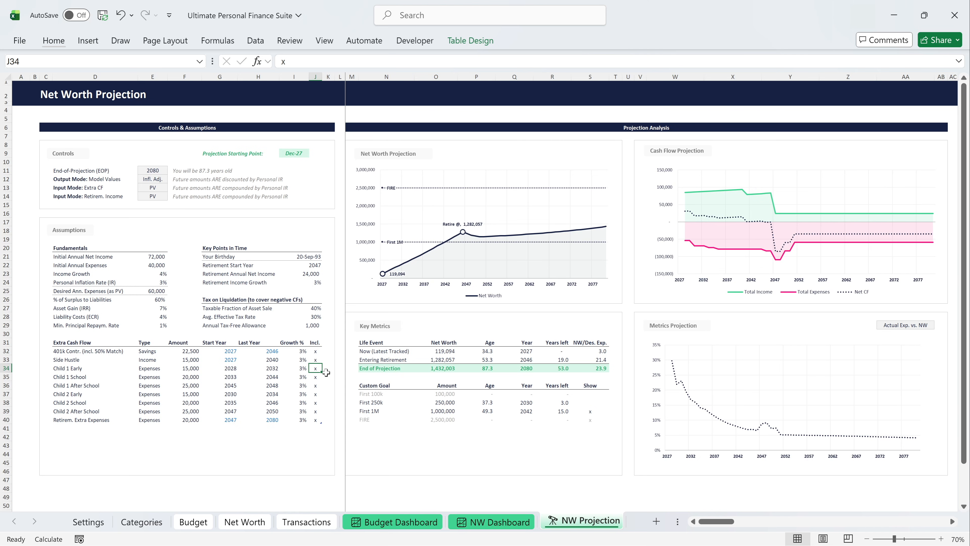
# Bring the year-by-year projection table beyond the charts into view.
pyautogui.moveTo(718, 522); pyautogui.dragTo(756, 527)
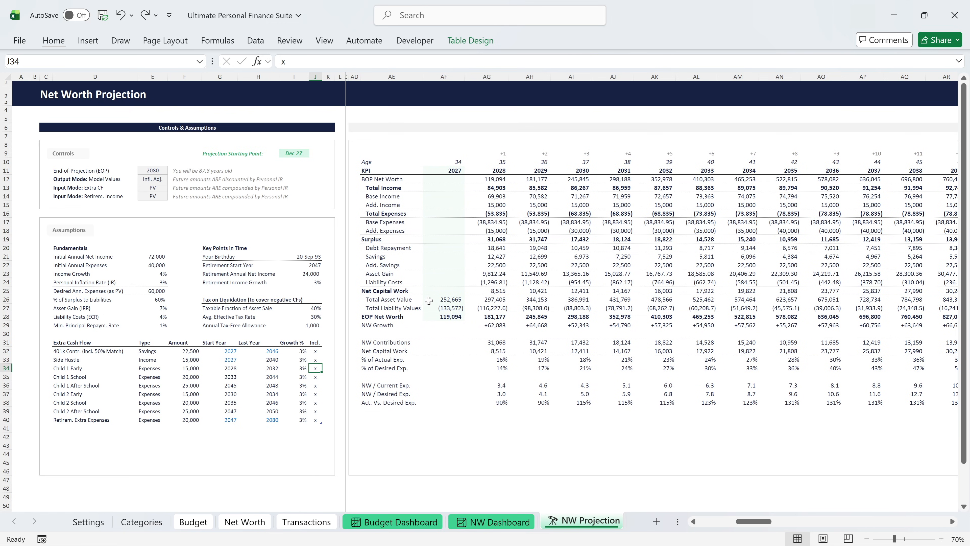